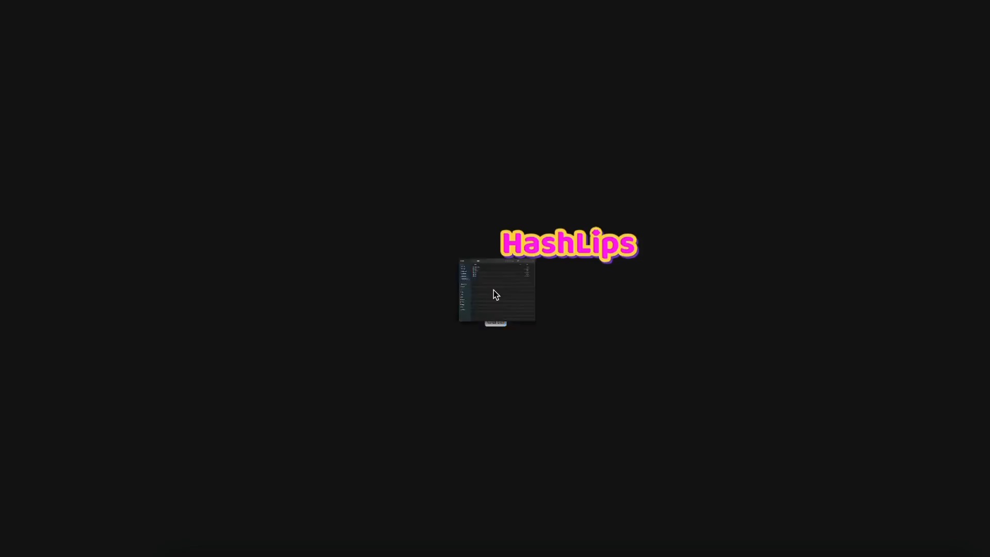
# Open the data folder and preview the Background images Blue, Navy Blue and Orange
pyautogui.doubleClick(493, 294)
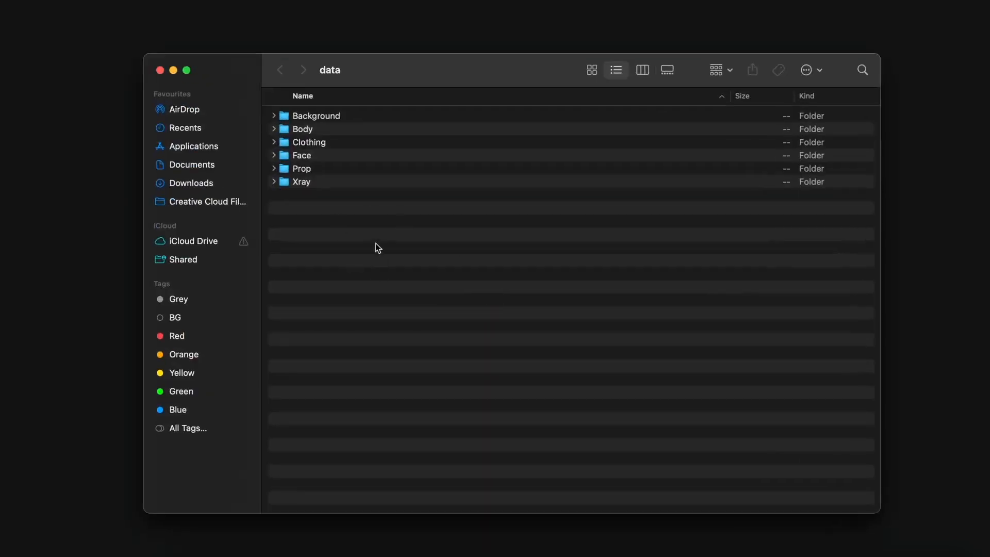
pyautogui.click(320, 119)
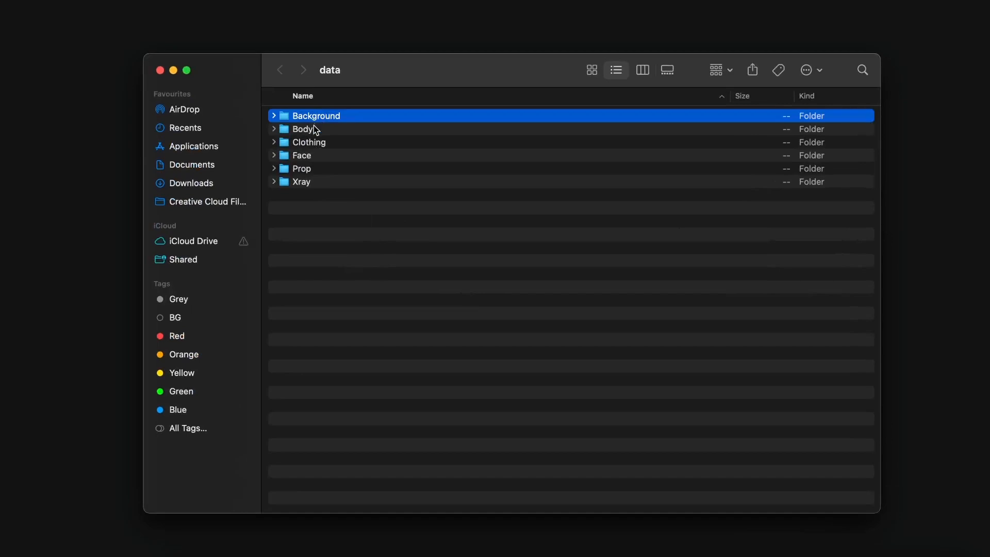
pyautogui.click(314, 131)
pyautogui.click(322, 147)
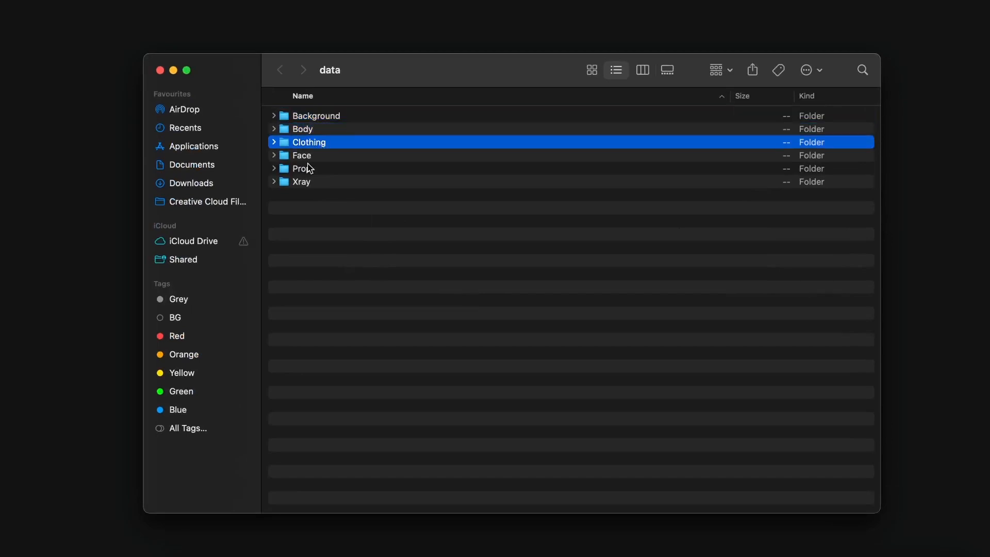
pyautogui.doubleClick(317, 120)
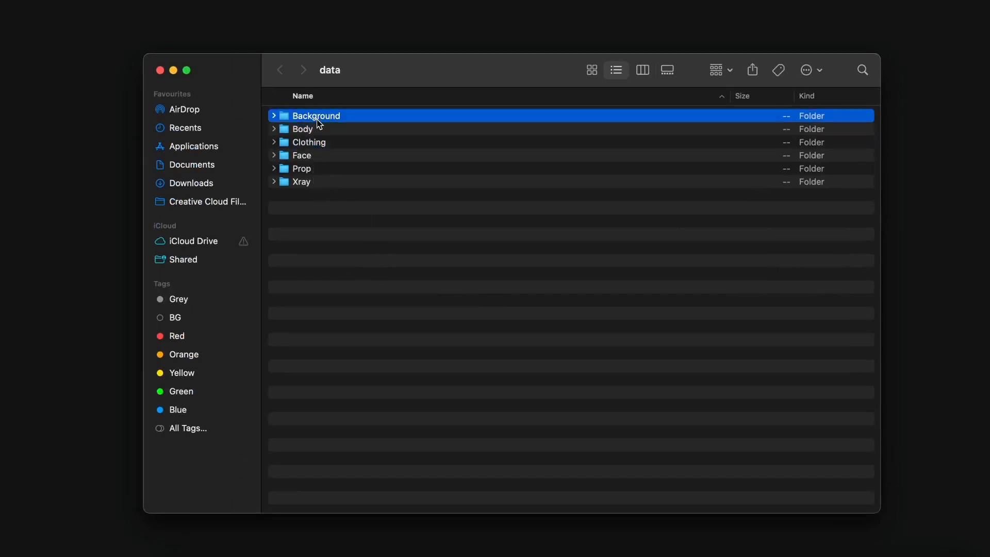
pyautogui.click(317, 120)
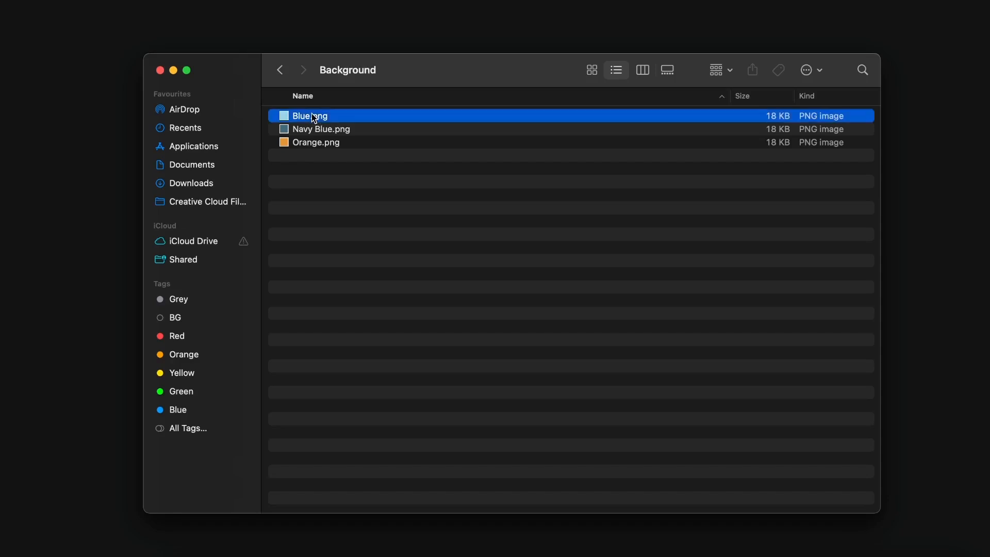
pyautogui.press('space')
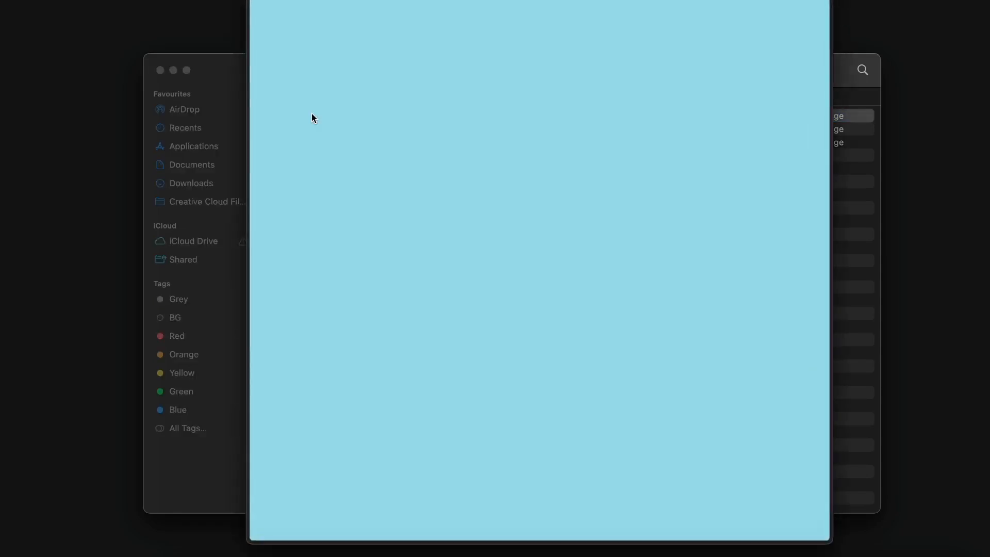
pyautogui.press('Down')
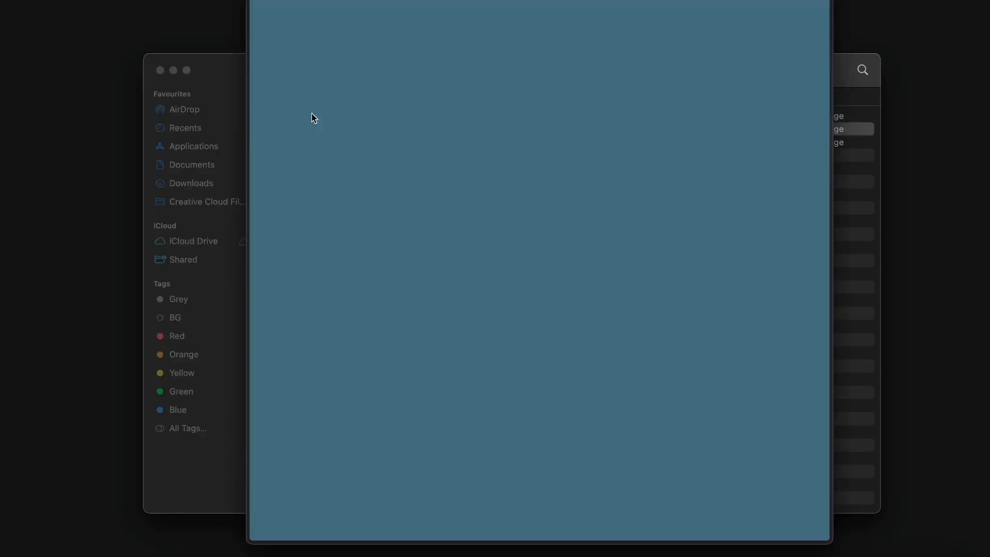
pyautogui.press('Down')
pyautogui.press('space')
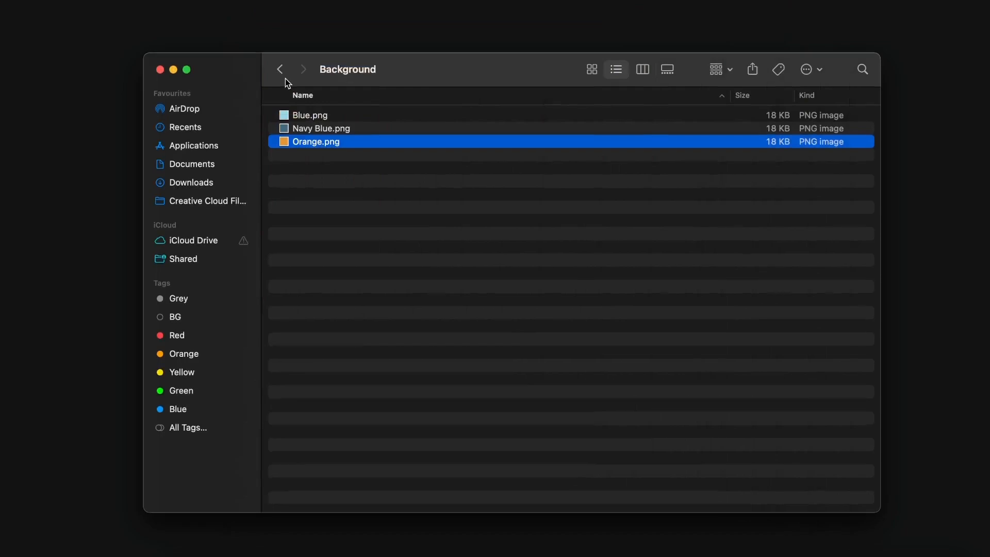
# Preview the Body layer images Green, Grey and Robot
pyautogui.click(280, 69)
pyautogui.doubleClick(322, 125)
pyautogui.click(322, 118)
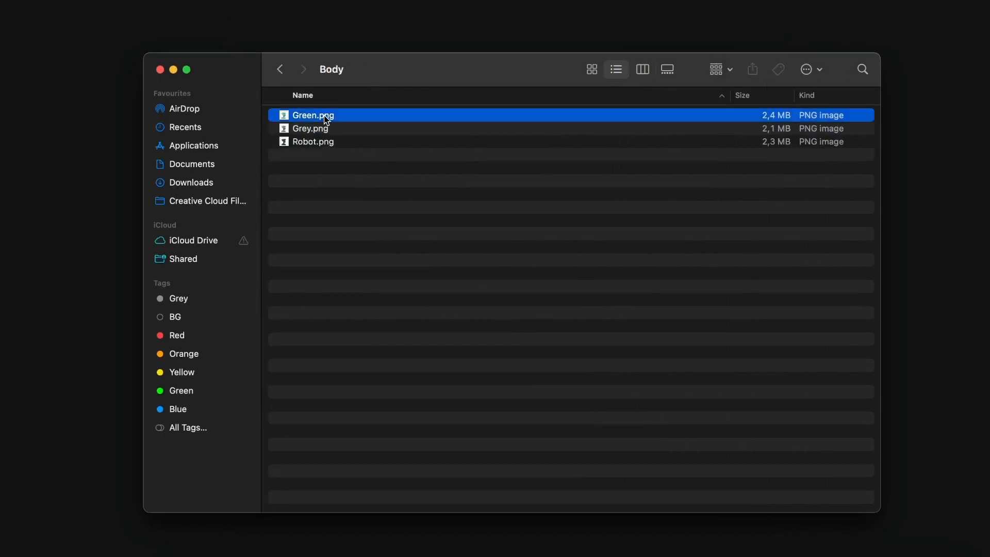
pyautogui.press('space')
pyautogui.press('Down')
pyautogui.press('Down')
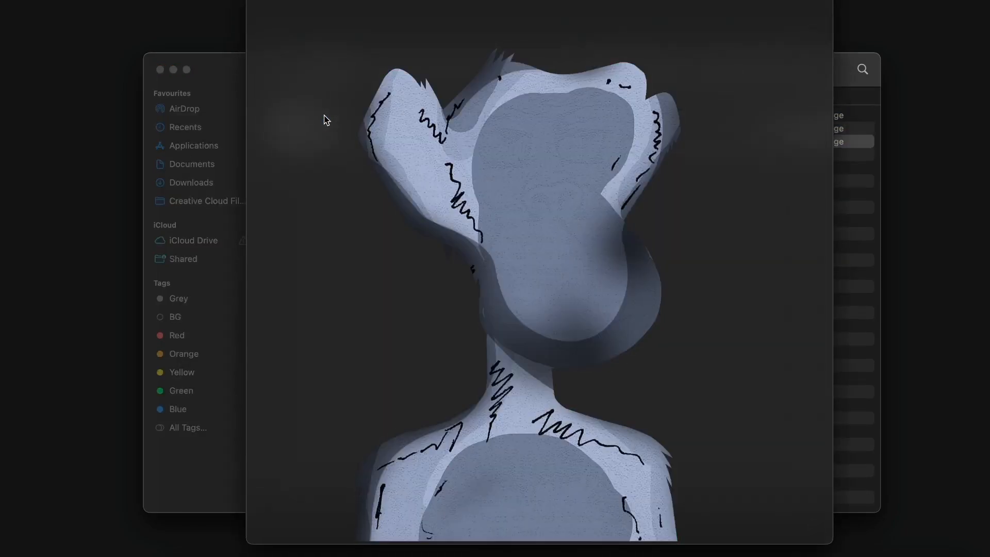
pyautogui.press('Up')
pyautogui.press('Up')
pyautogui.press('space')
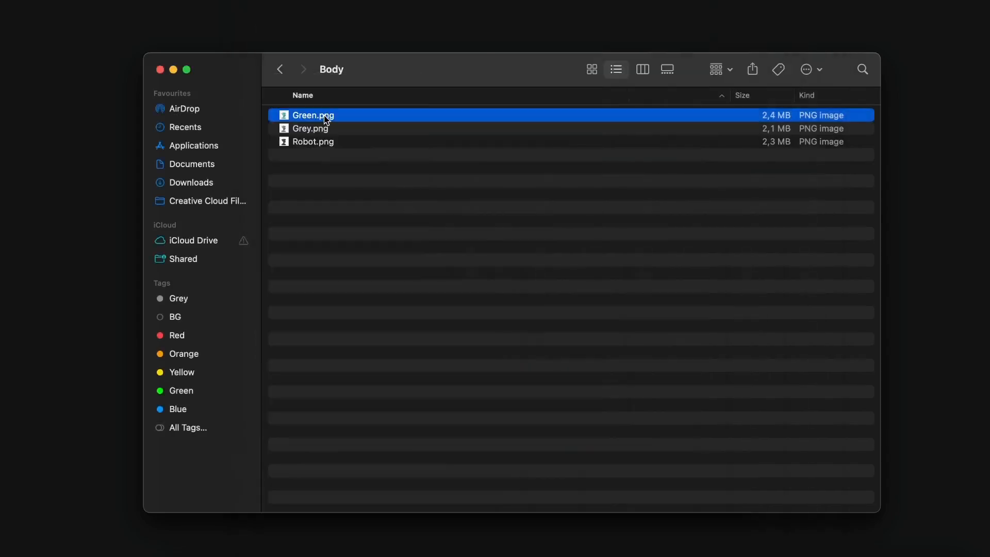
# Open the Clothing folder and preview Camo and the other clothing images
pyautogui.click(278, 72)
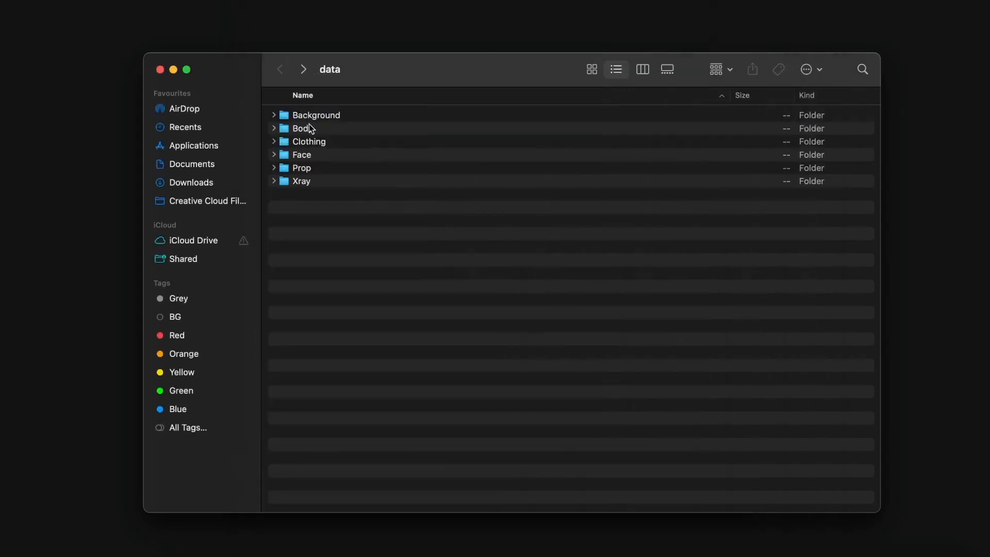
pyautogui.doubleClick(312, 142)
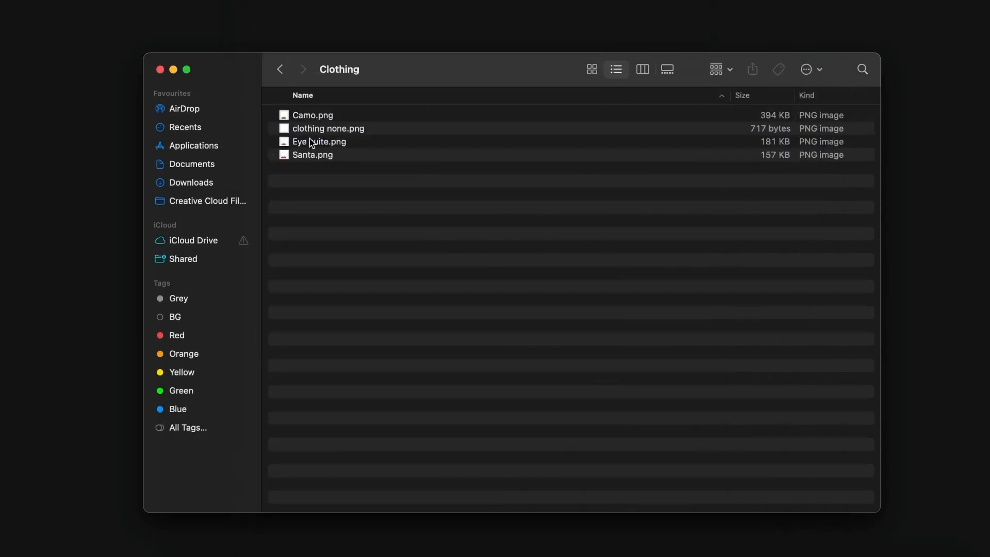
pyautogui.click(317, 117)
pyautogui.press('space')
pyautogui.press('Down')
pyautogui.press('Down')
pyautogui.press('Down')
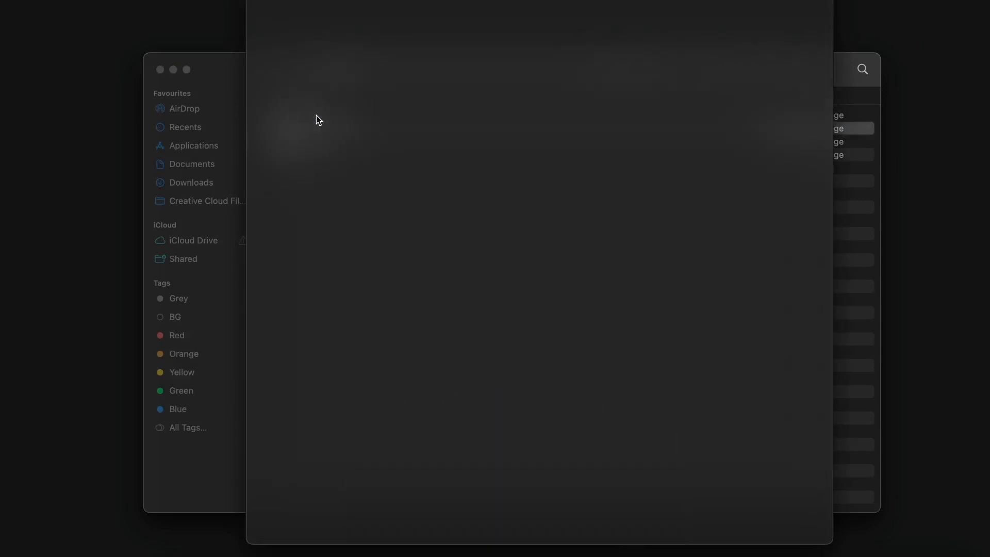
pyautogui.press('Up')
pyautogui.press('Up')
pyautogui.press('Up')
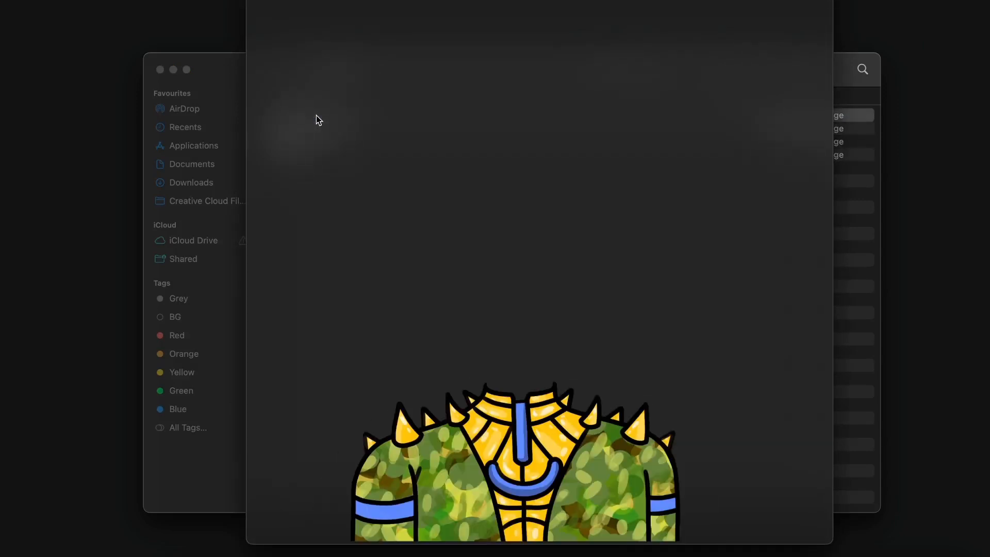
pyautogui.press('space')
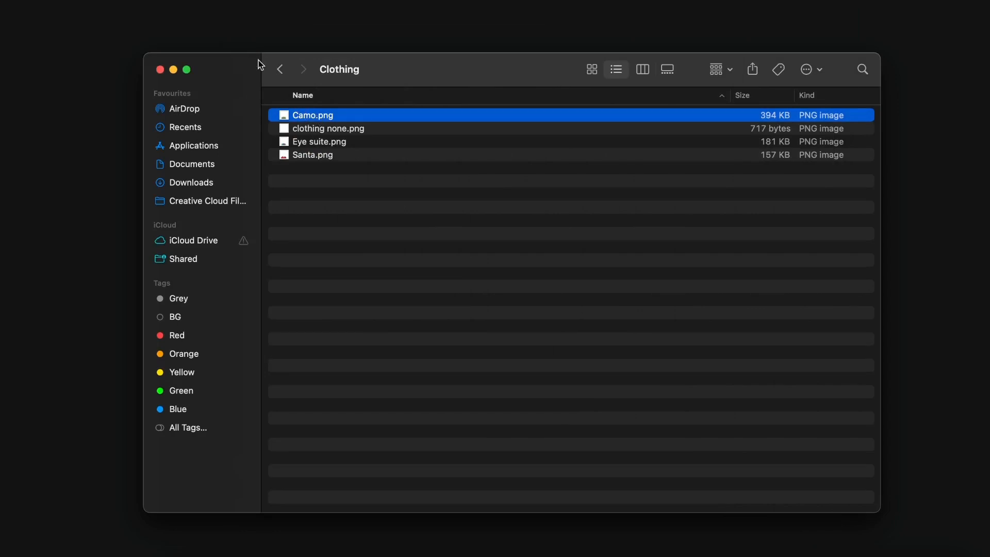
# Preview the Prop images: Pink cat ears, Seading glasses and the cap
pyautogui.click(278, 69)
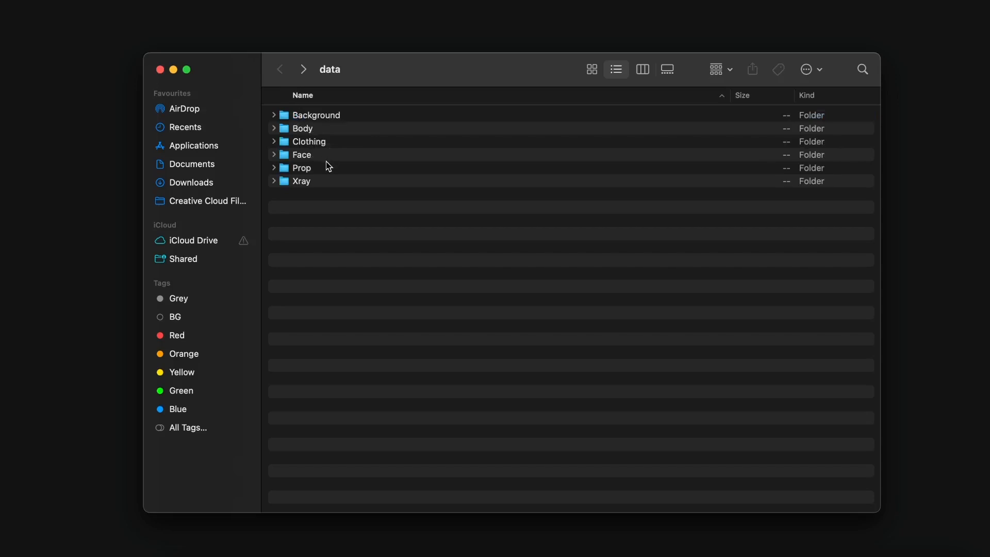
pyautogui.doubleClick(314, 168)
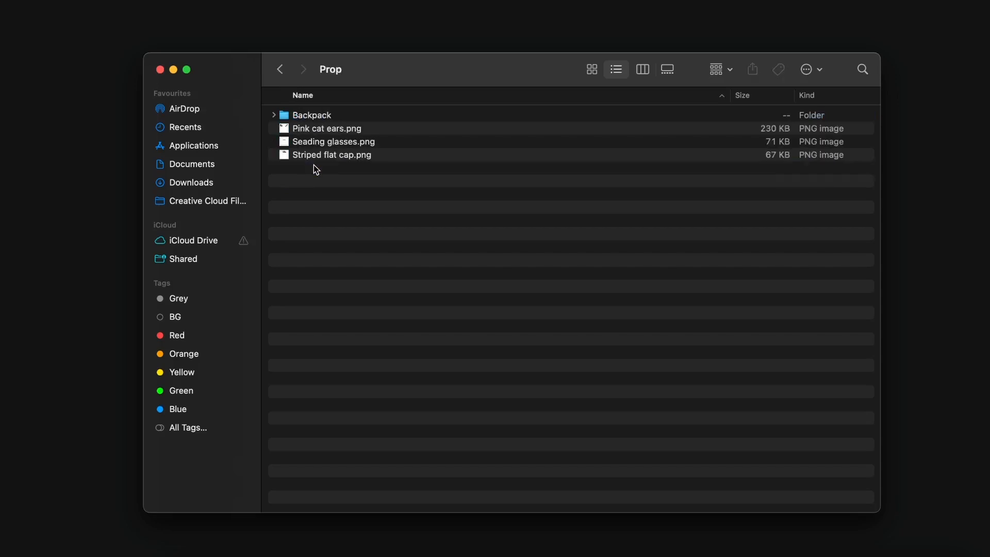
pyautogui.doubleClick(327, 130)
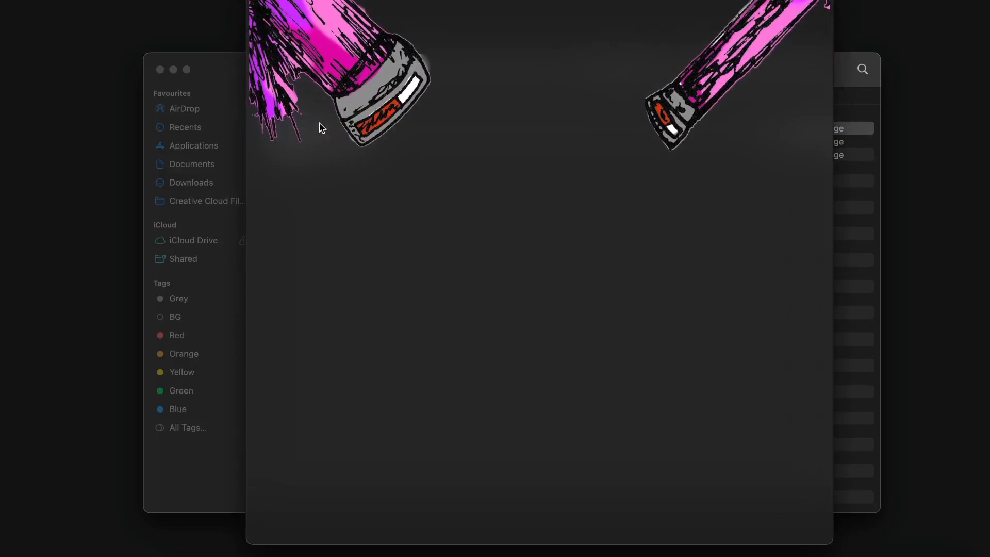
pyautogui.press('Down')
pyautogui.press('Down')
pyautogui.press('Up')
pyautogui.press('space')
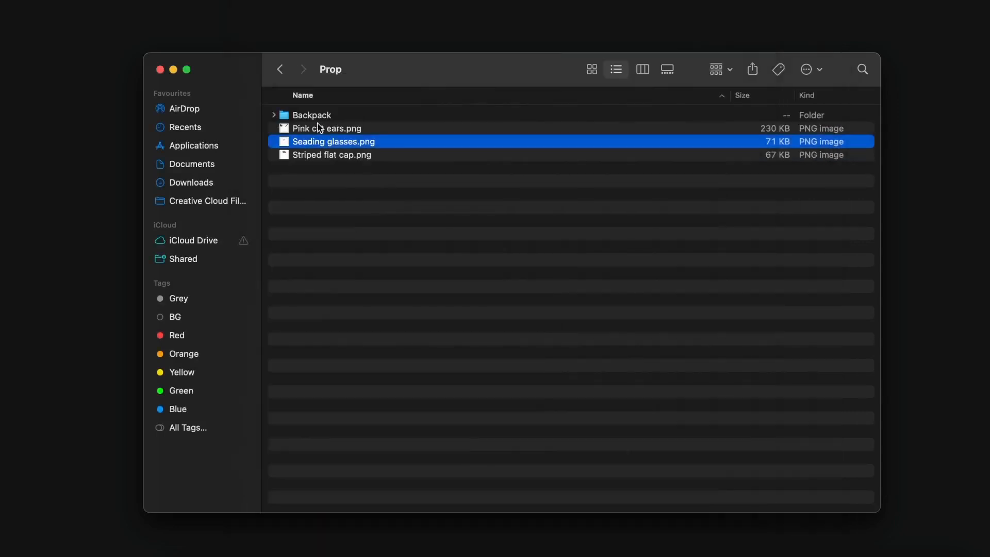
# Preview the Backpack folder's backpack and straps images, then return to the data folder
pyautogui.click(313, 115)
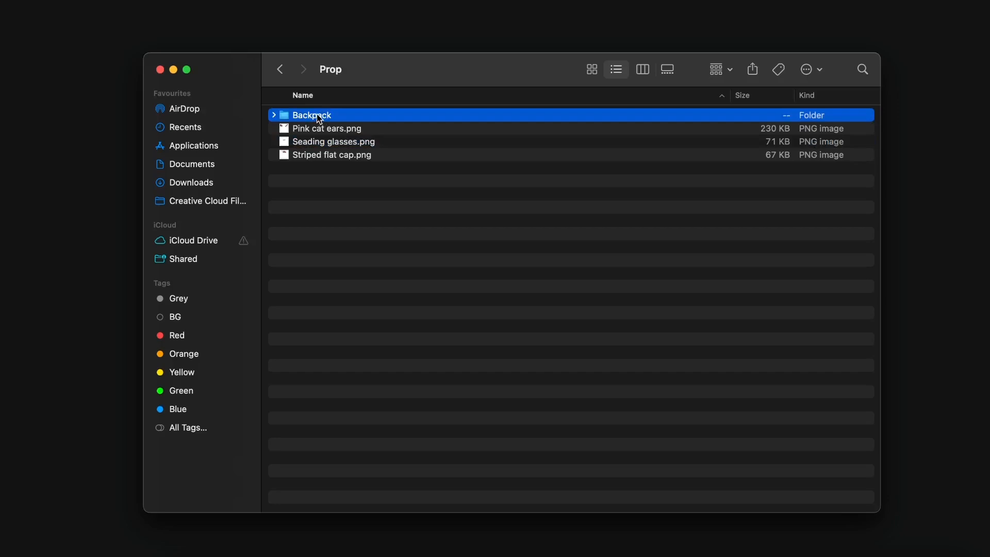
pyautogui.doubleClick(315, 116)
pyautogui.click(300, 116)
pyautogui.press('space')
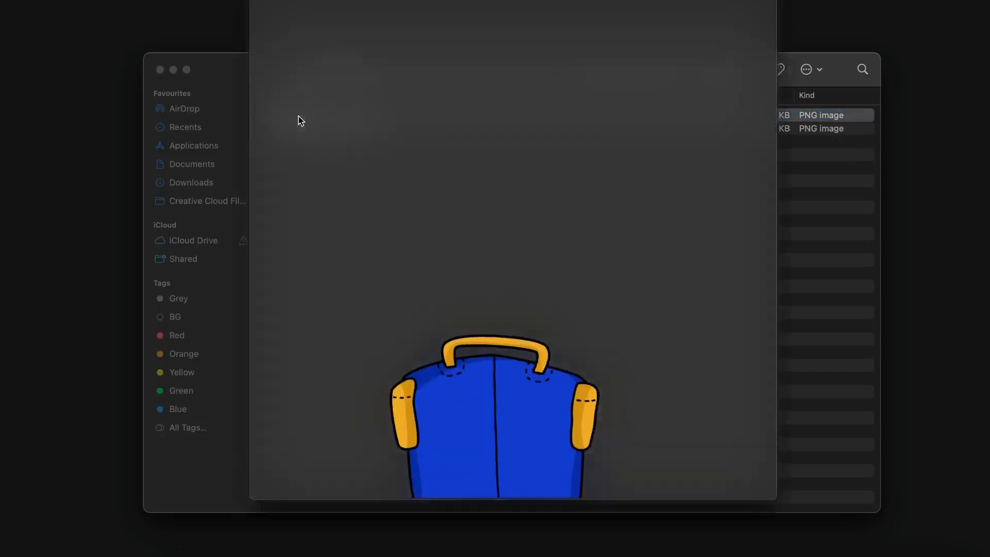
pyautogui.press('Down')
pyautogui.press('Up')
pyautogui.press('Down')
pyautogui.press('Up')
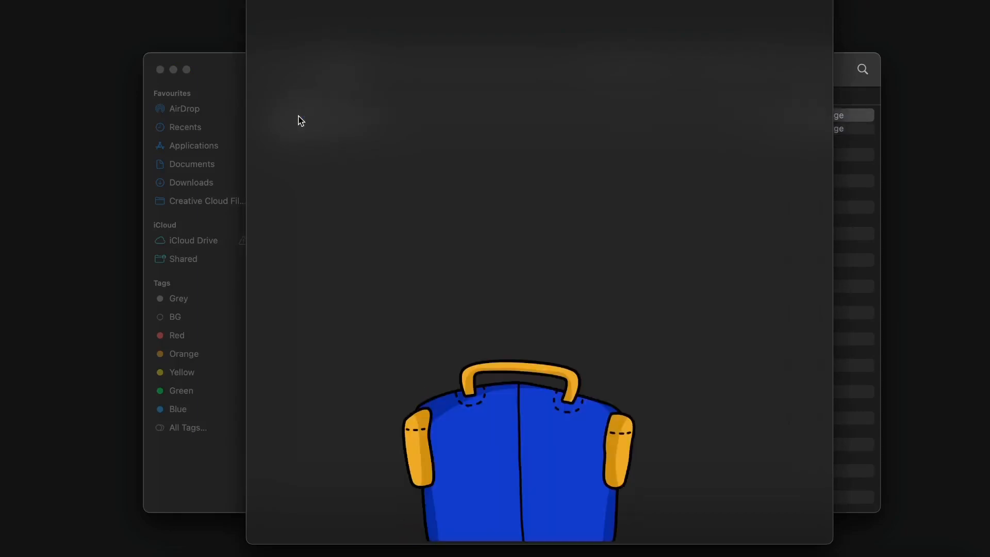
pyautogui.press('space')
pyautogui.click(280, 69)
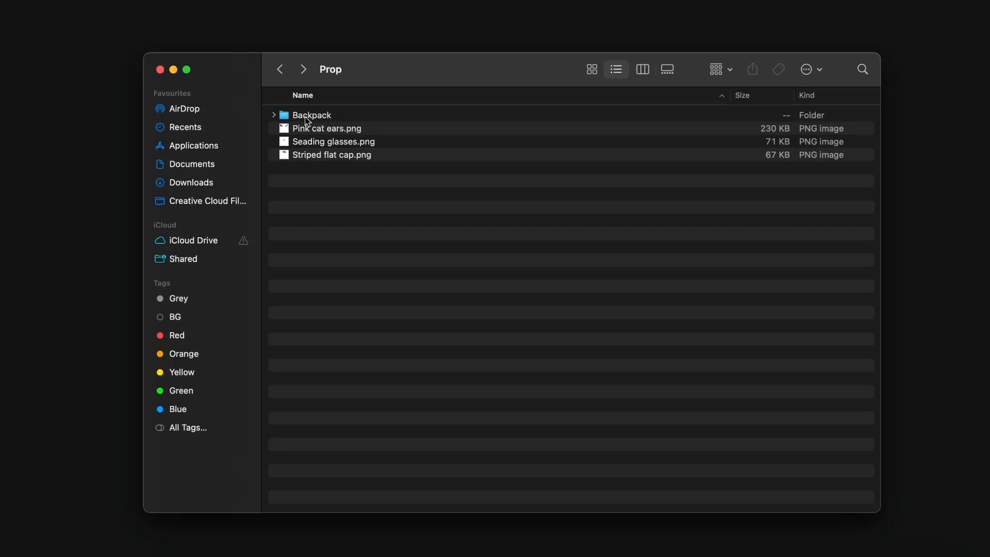
pyautogui.click(285, 76)
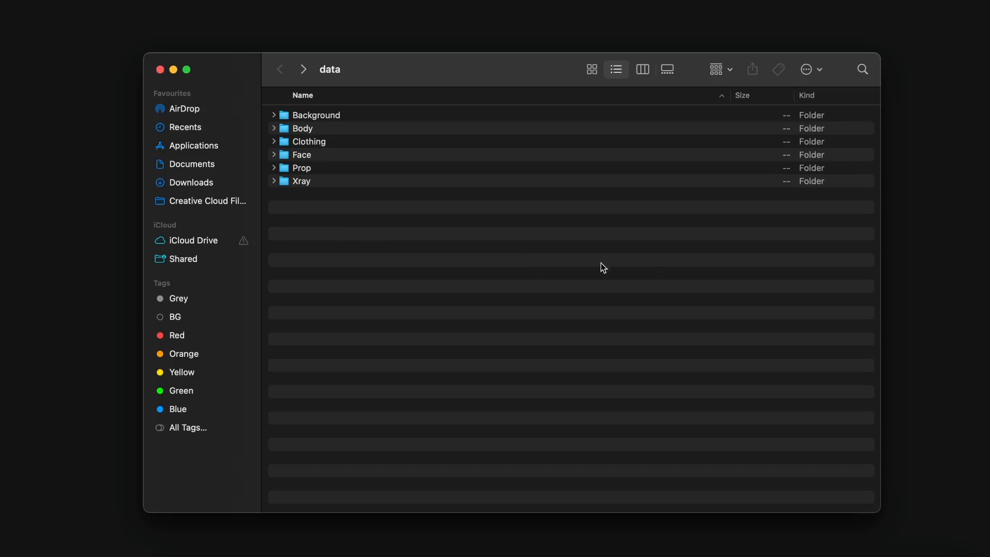
# Reload the Art Creator Studio page and cancel its wallet connection request
pyautogui.click(855, 542)
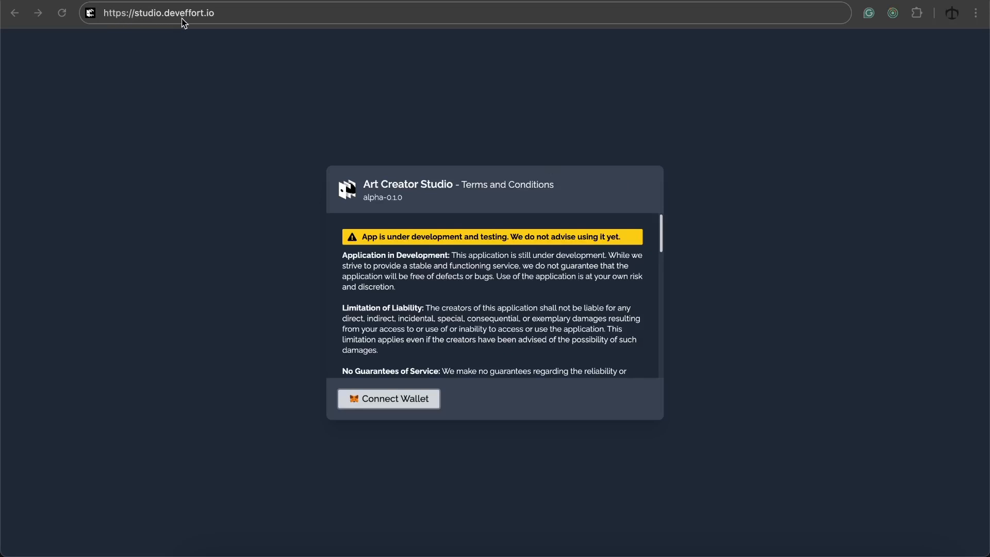
pyautogui.click(232, 14)
pyautogui.press('Return')
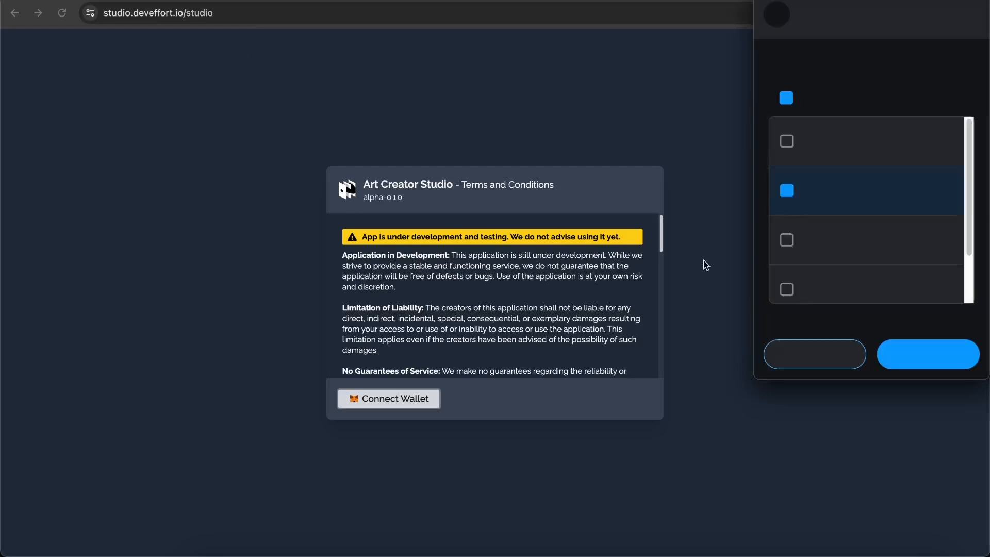
pyautogui.scroll(-10, 479, 272)
pyautogui.scroll(10, 478, 269)
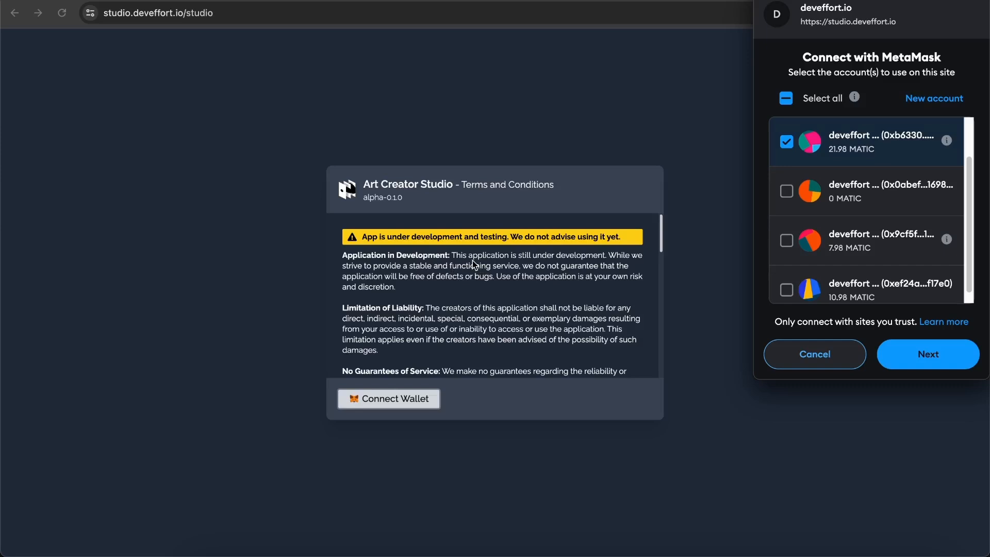
pyautogui.click(814, 354)
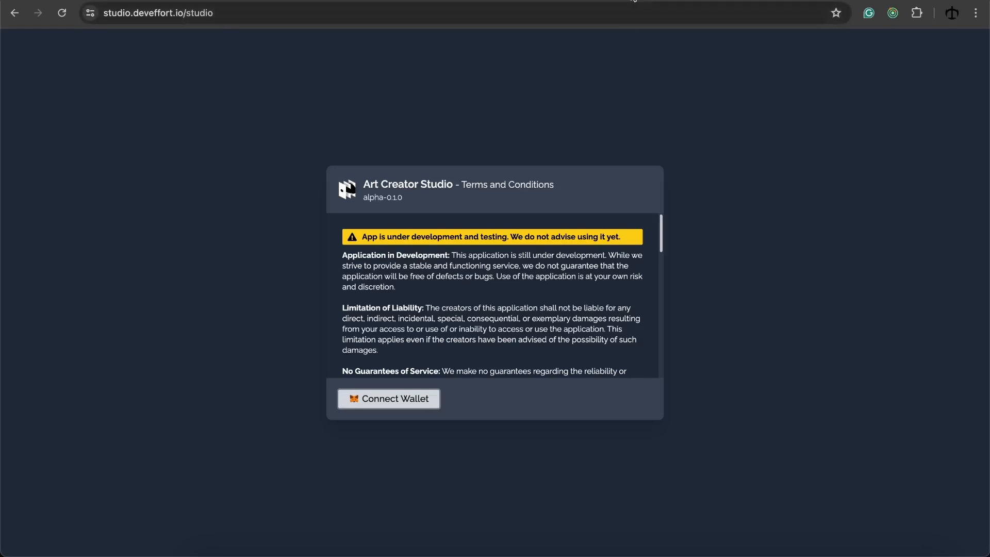
# Switch the MetaMask wallet network to Polygon Mainnet and close the popup
pyautogui.click(917, 13)
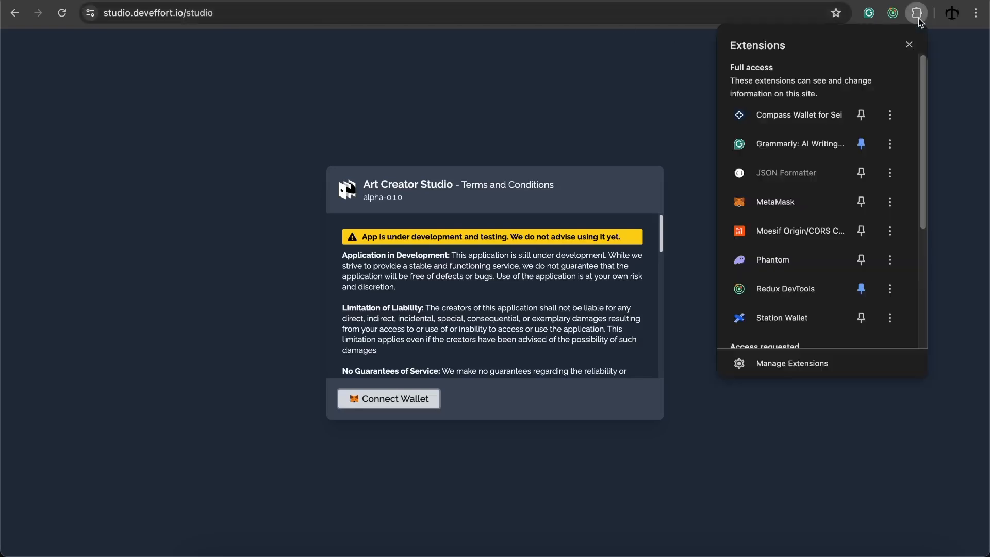
pyautogui.click(787, 203)
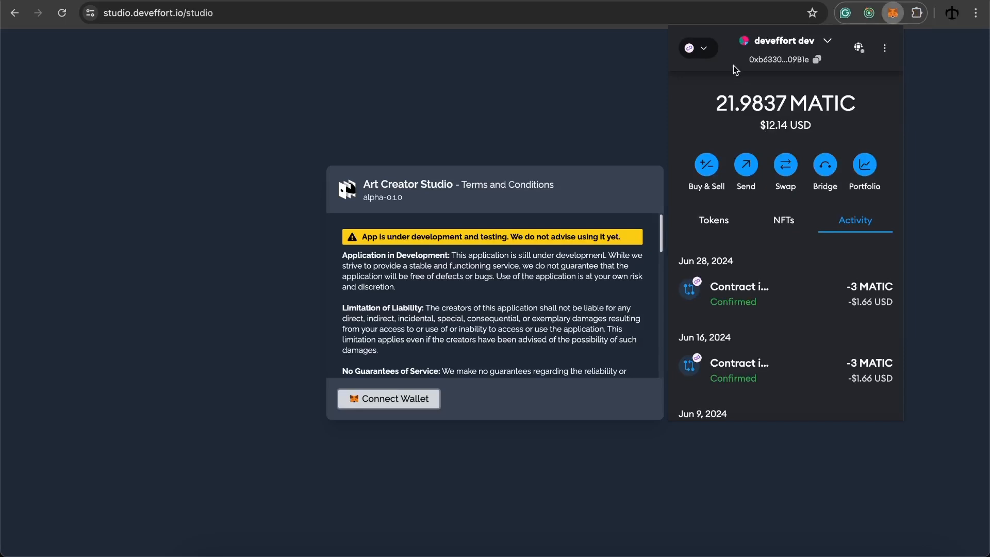
pyautogui.click(700, 49)
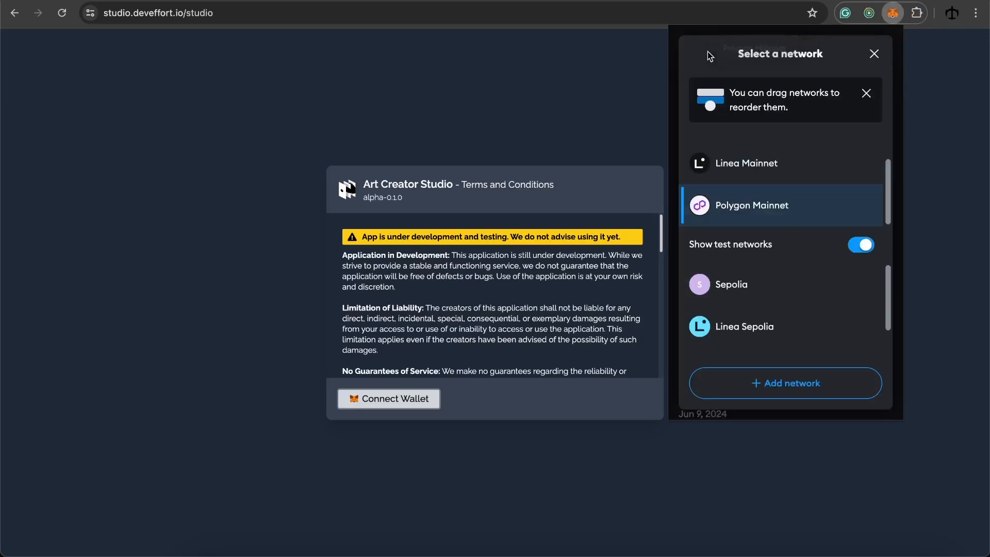
pyautogui.click(742, 206)
pyautogui.click(648, 96)
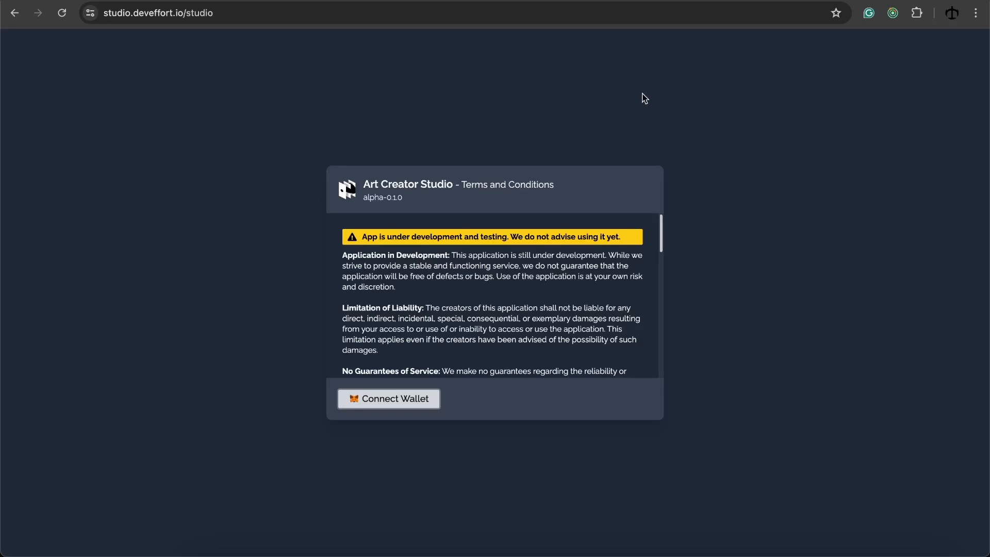
# Connect the MetaMask wallet to the site, approve its access, and accept the terms
pyautogui.scroll(-10, 459, 279)
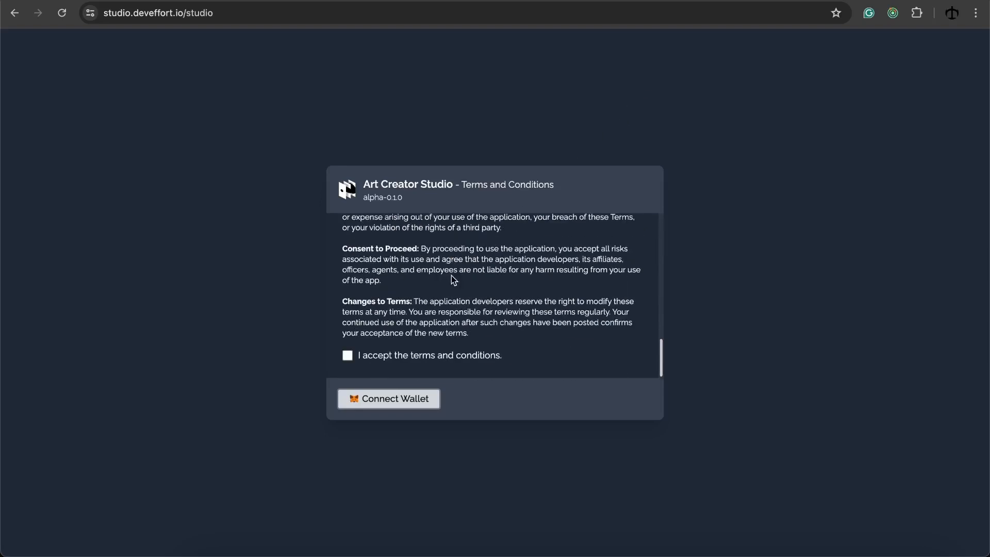
pyautogui.click(382, 398)
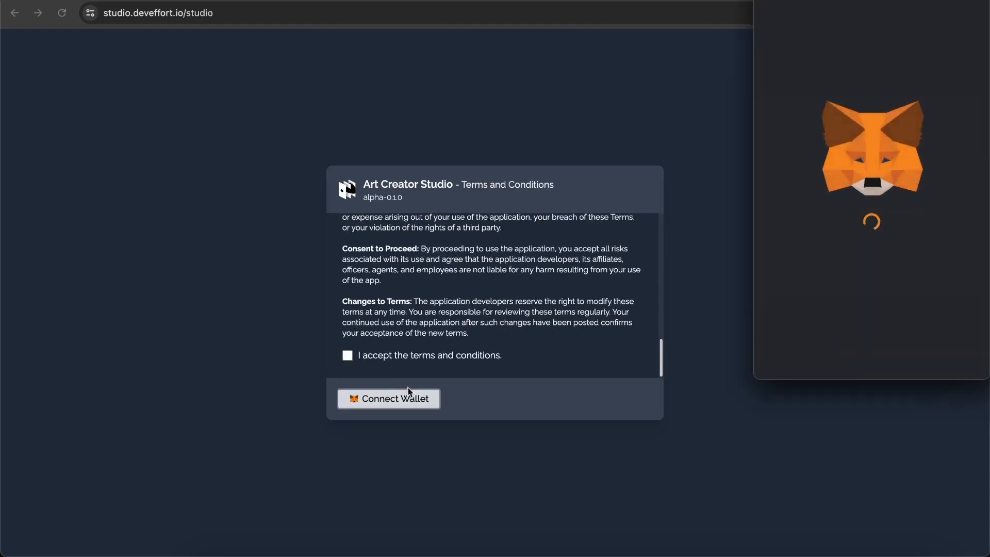
pyautogui.click(884, 354)
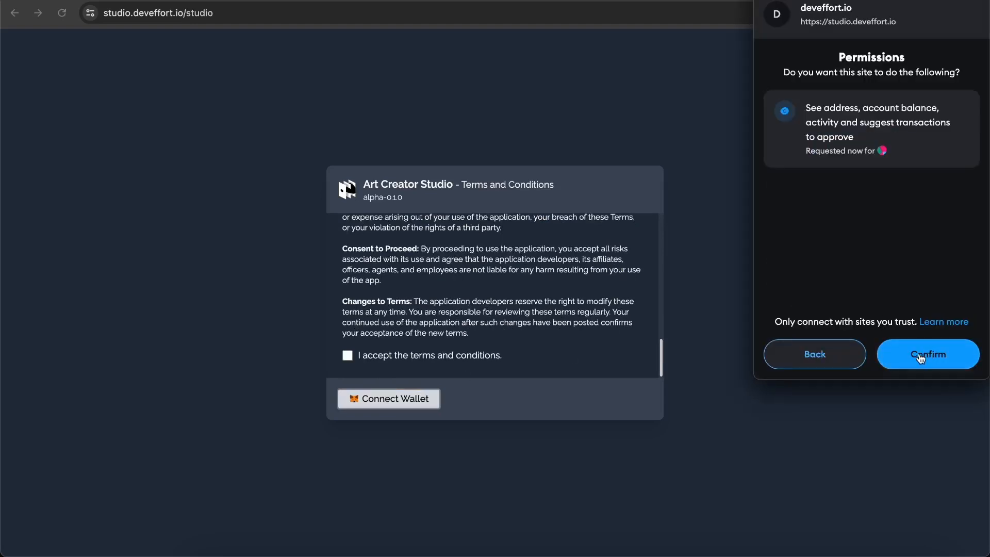
pyautogui.click(886, 356)
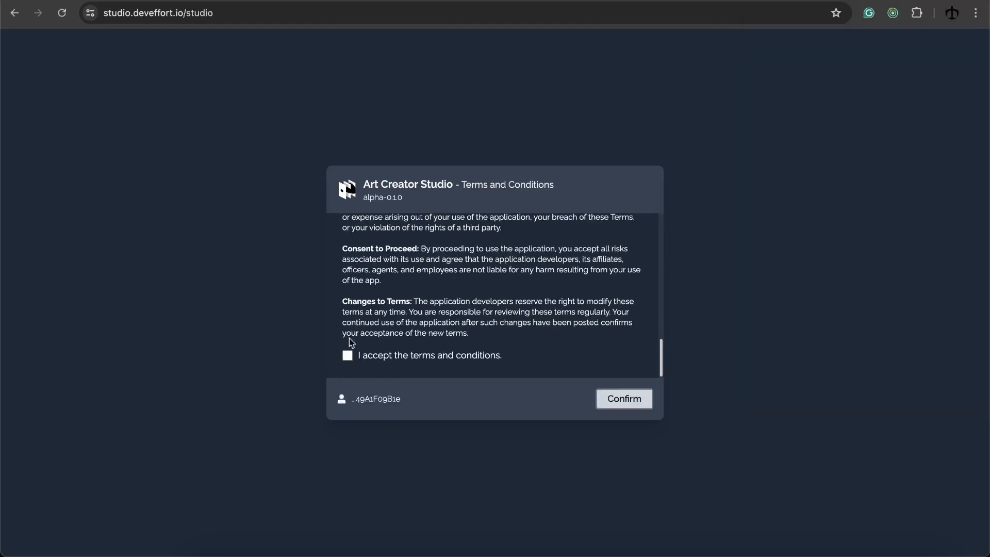
pyautogui.click(348, 357)
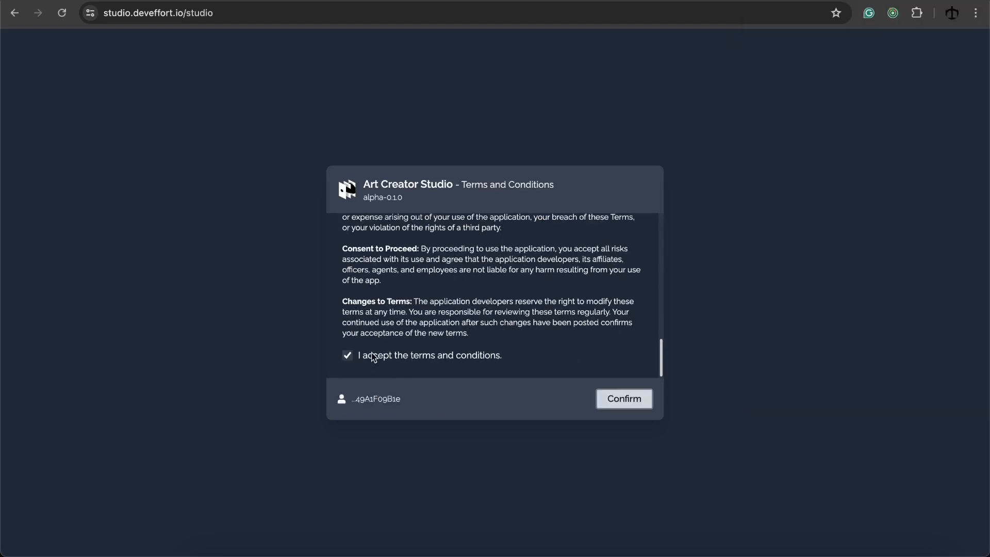
# Enter the studio, glance at the exporter, and download the empty New Collection config as .acs
pyautogui.click(617, 405)
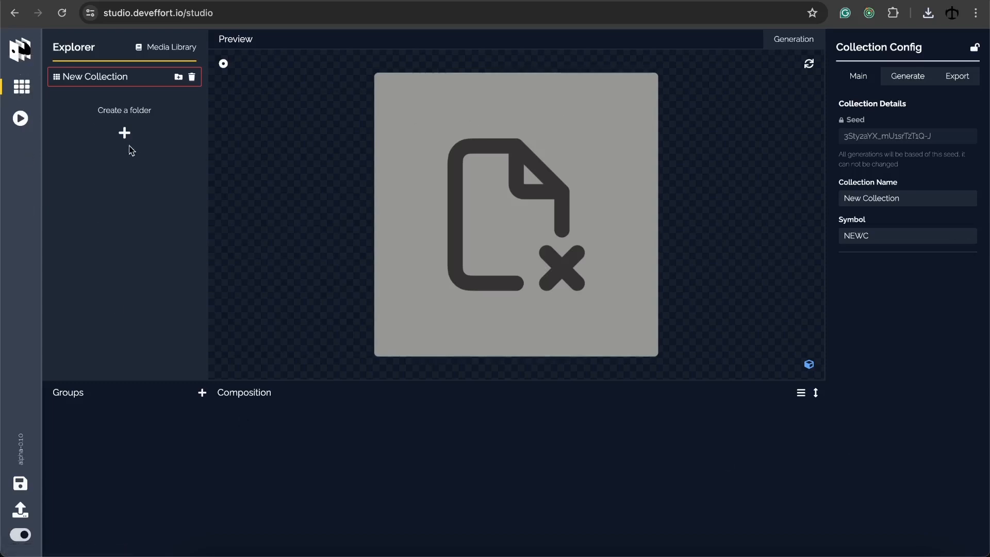
pyautogui.click(20, 118)
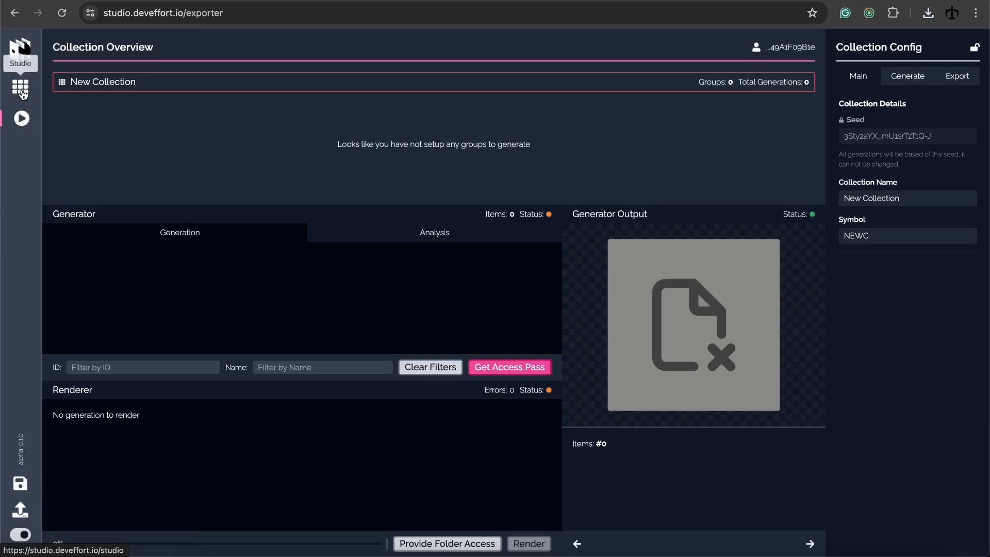
pyautogui.click(25, 96)
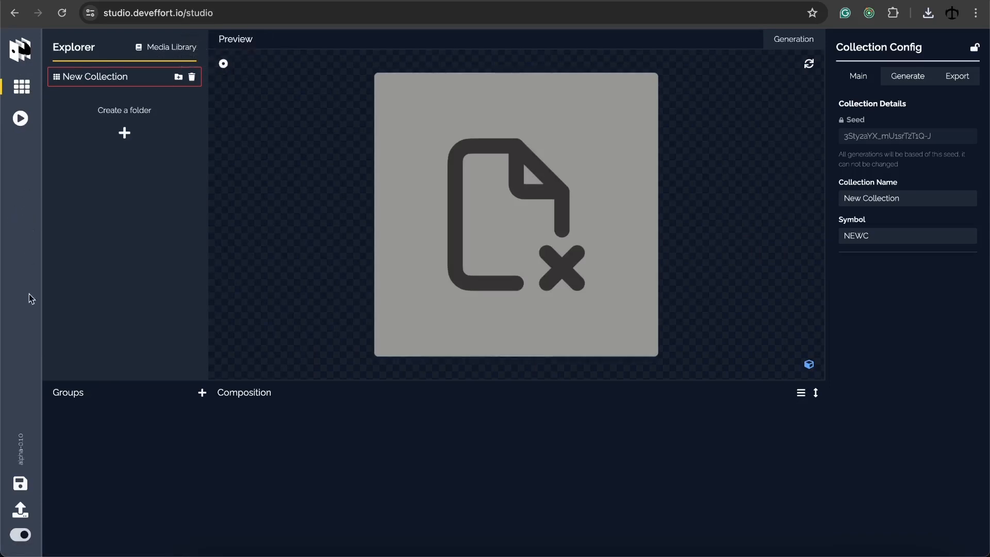
pyautogui.click(20, 486)
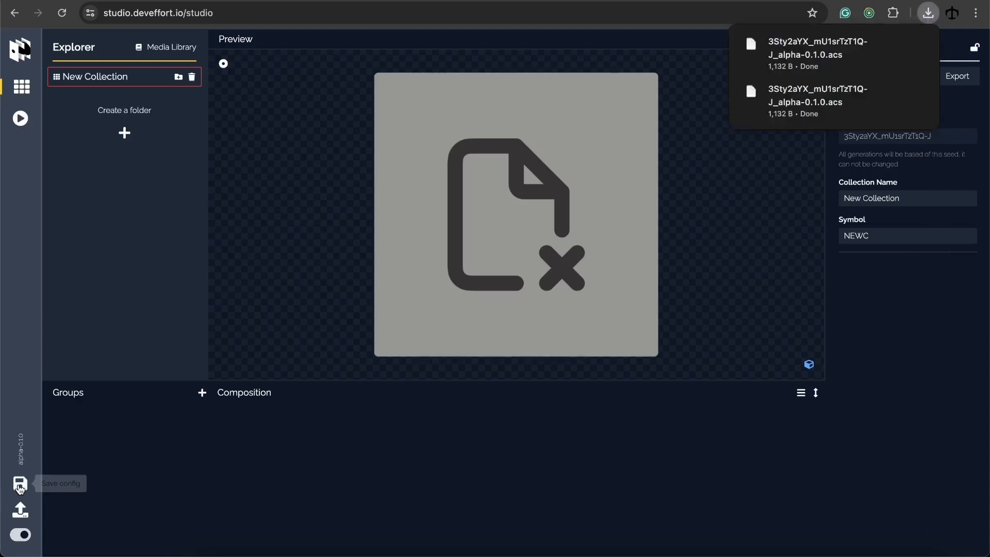
pyautogui.click(20, 510)
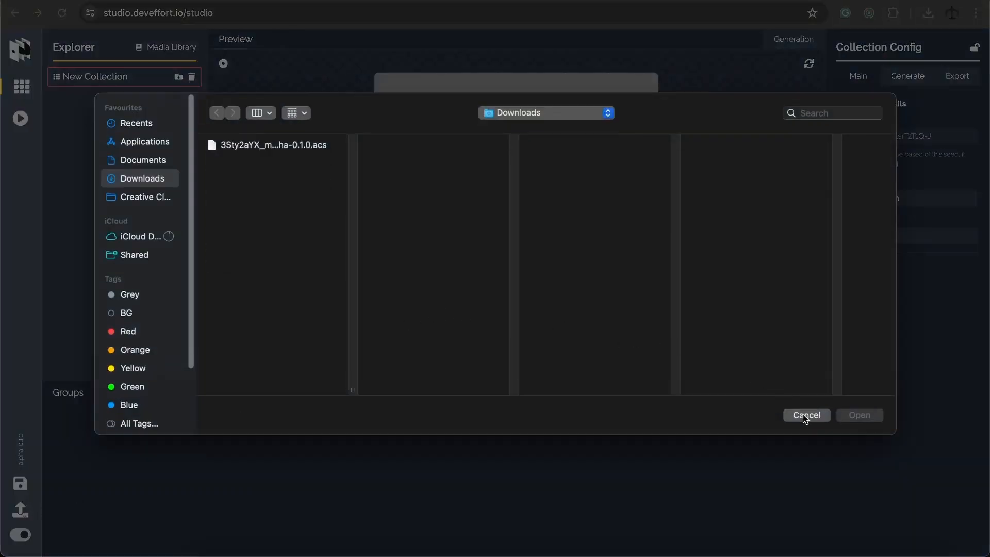
pyautogui.click(805, 416)
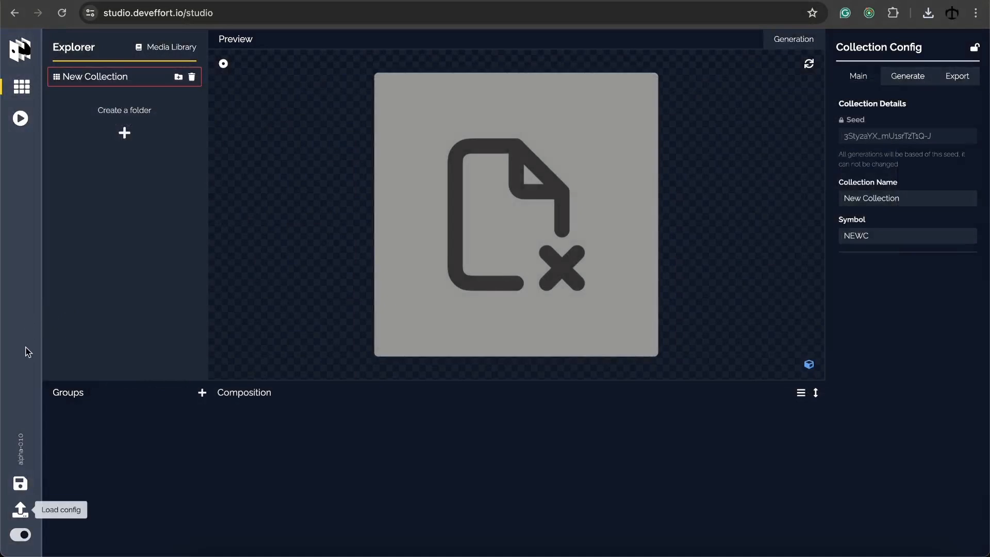
pyautogui.click(21, 536)
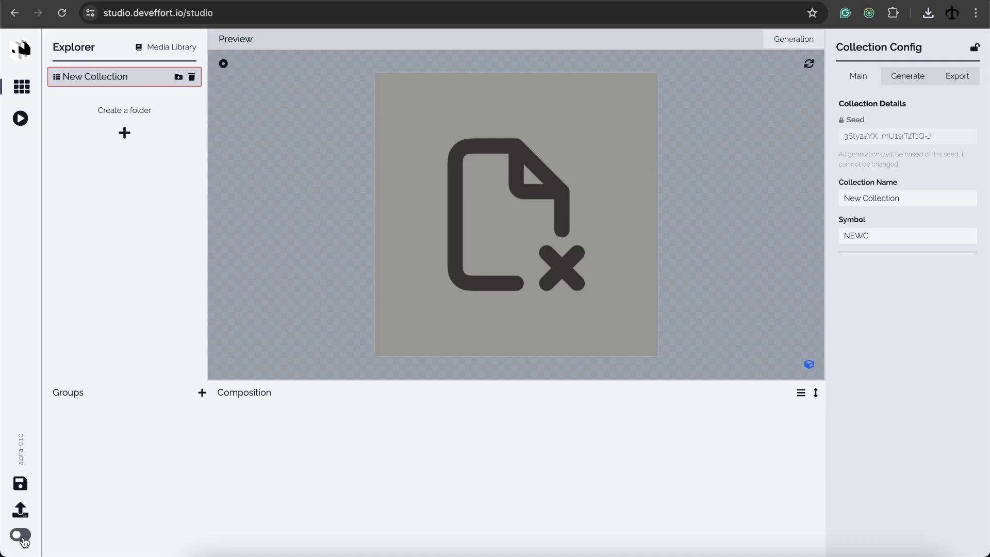
pyautogui.click(22, 537)
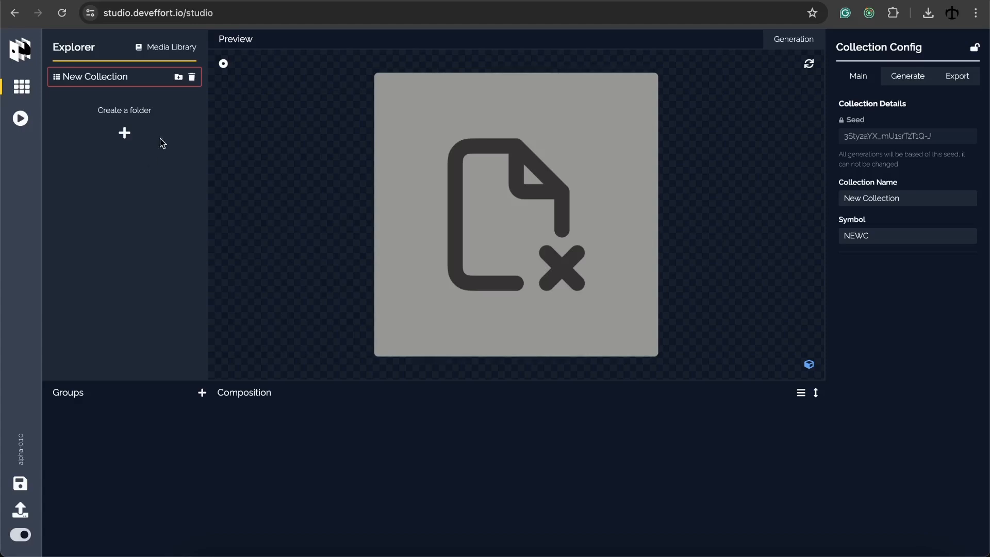
# Sync the data folder into the Media Library, granting the site permission to read its files
pyautogui.click(175, 50)
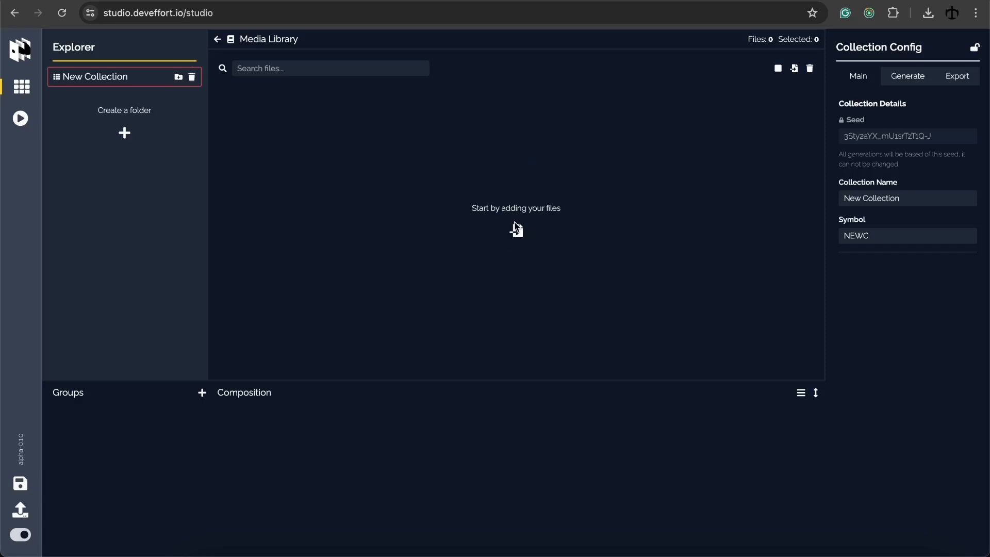
pyautogui.click(795, 69)
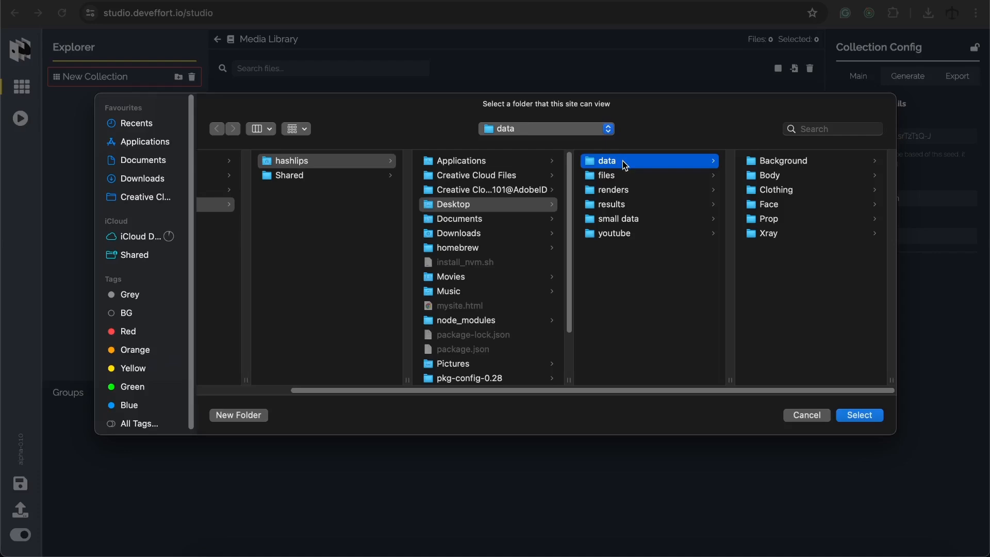
pyautogui.click(858, 415)
pyautogui.click(591, 98)
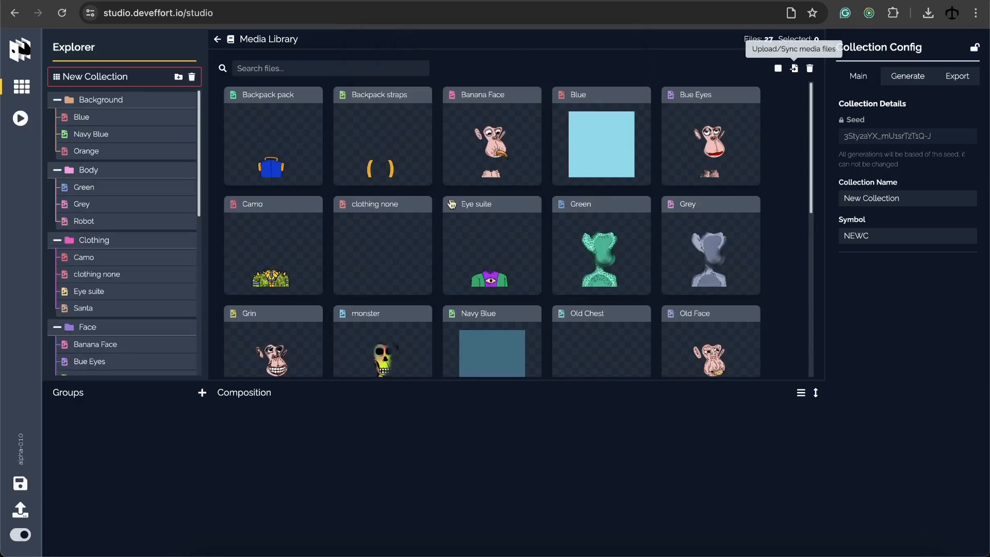
# Scroll through the library and select the Banana Face image to view its properties
pyautogui.scroll(-5, 314, 212)
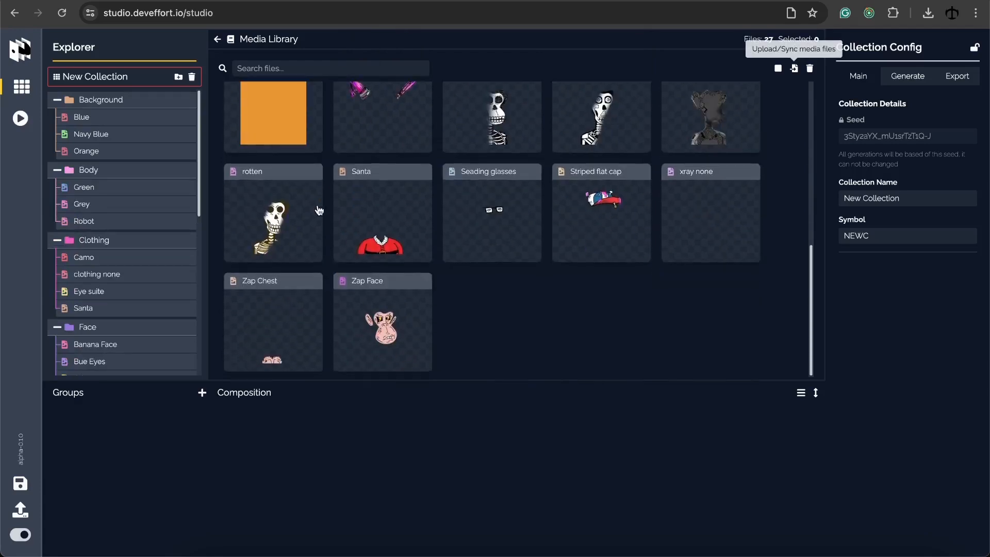
pyautogui.scroll(5, 327, 210)
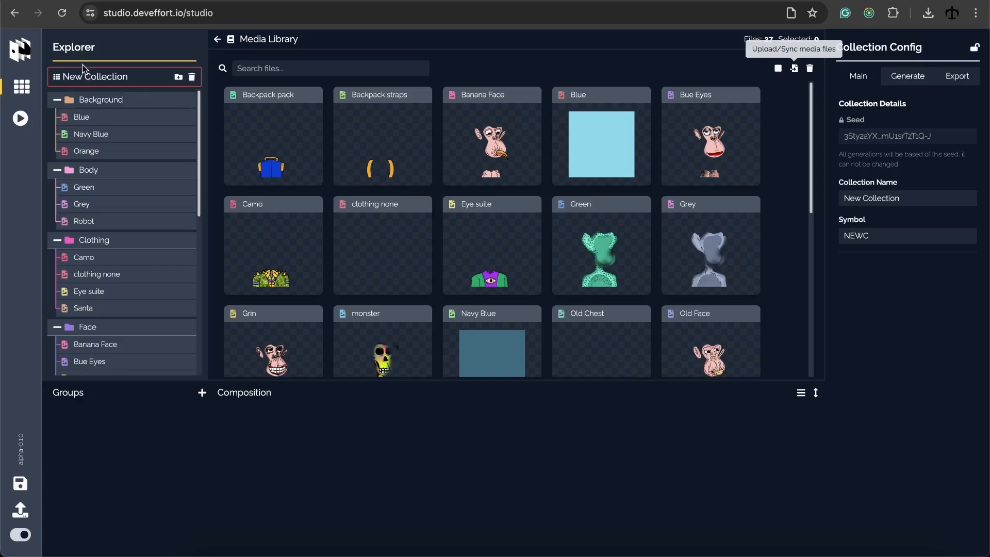
pyautogui.scroll(-10, 115, 193)
pyautogui.scroll(10, 119, 217)
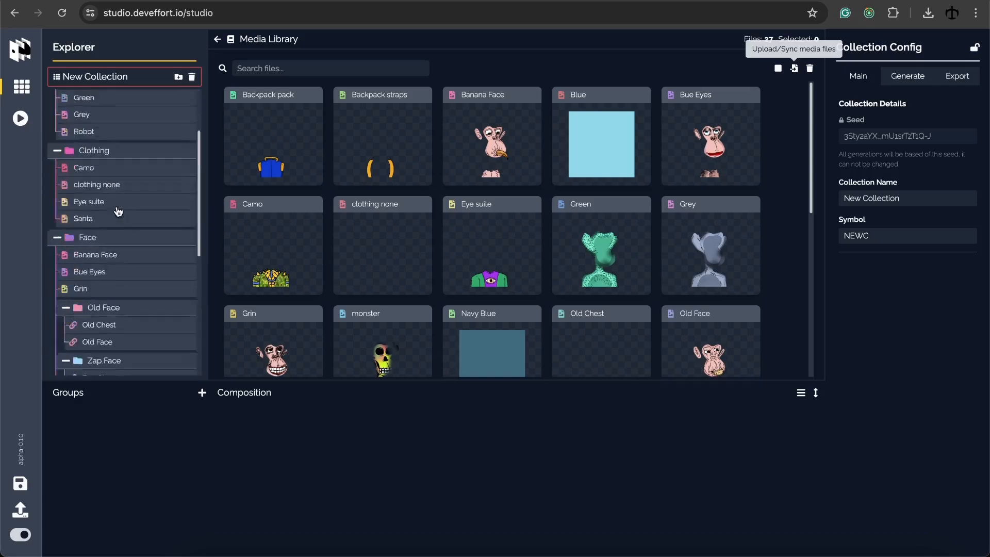
pyautogui.click(480, 145)
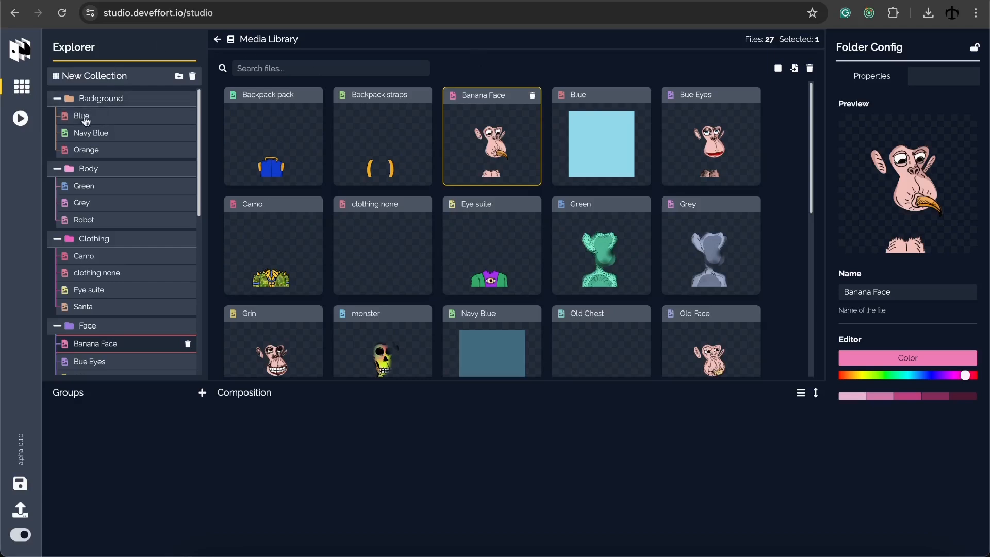
# Prefix the Banana Face image's name with 'Yellow' so it reads Yellow Banana Face
pyautogui.scroll(-5, 122, 159)
pyautogui.scroll(5, 129, 280)
pyautogui.click(591, 146)
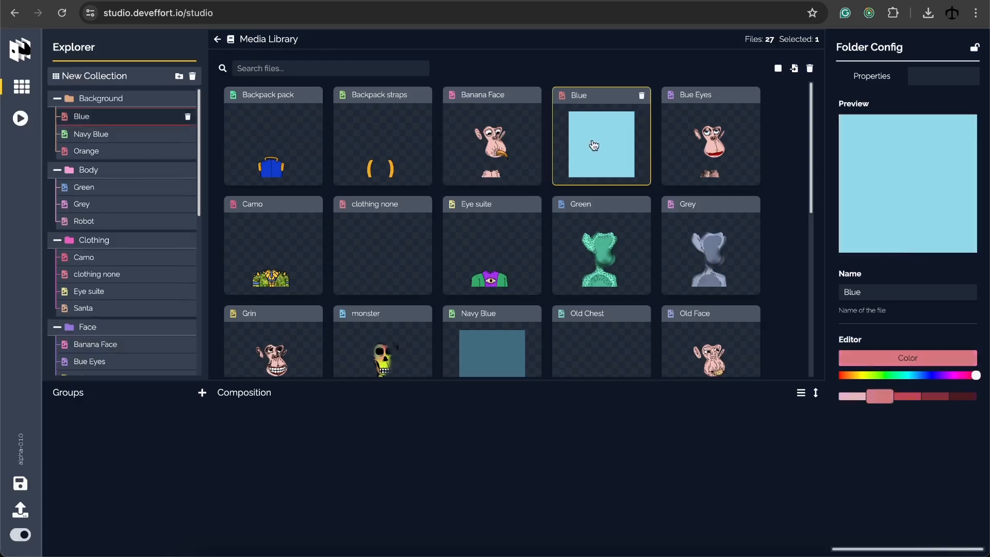
pyautogui.click(494, 154)
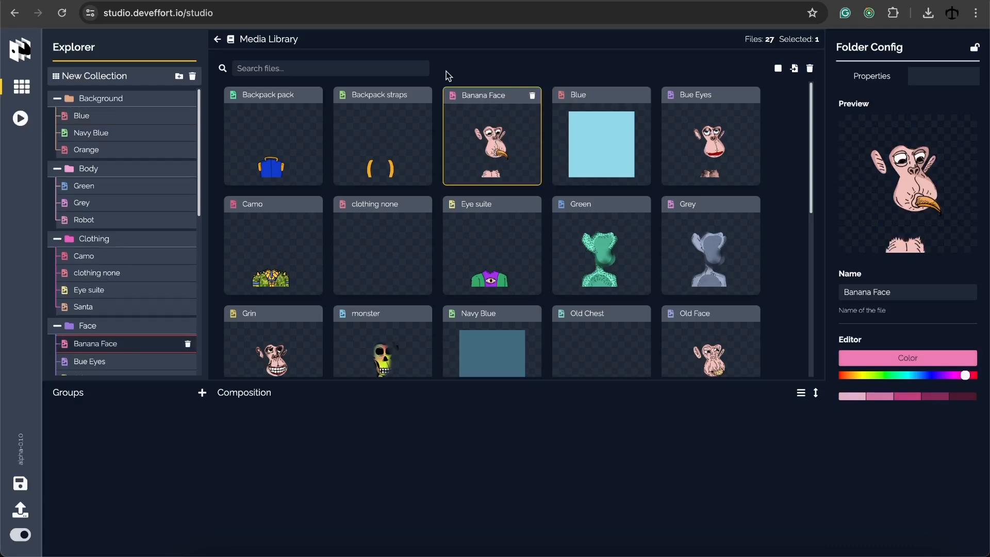
pyautogui.click(853, 292)
pyautogui.write('Yellow')
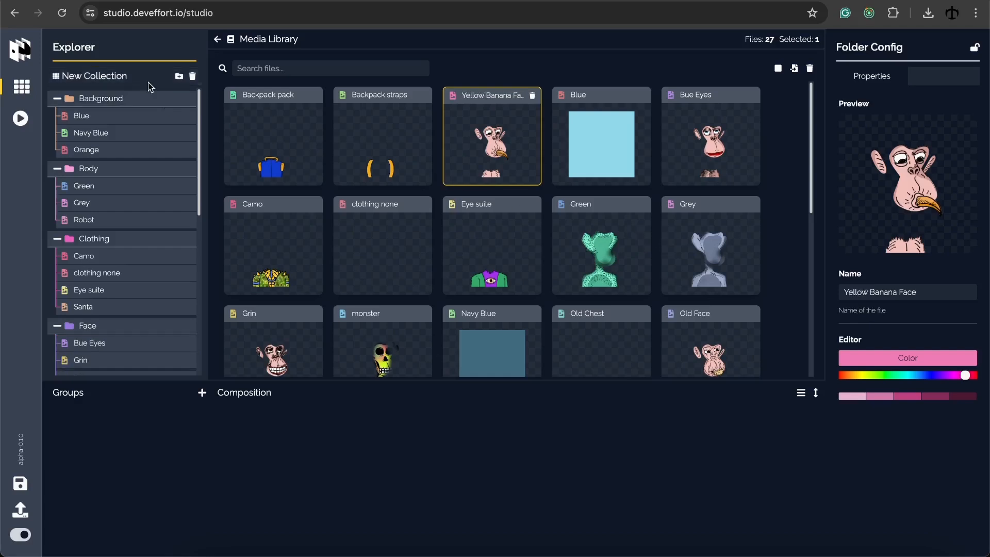
pyautogui.click(130, 99)
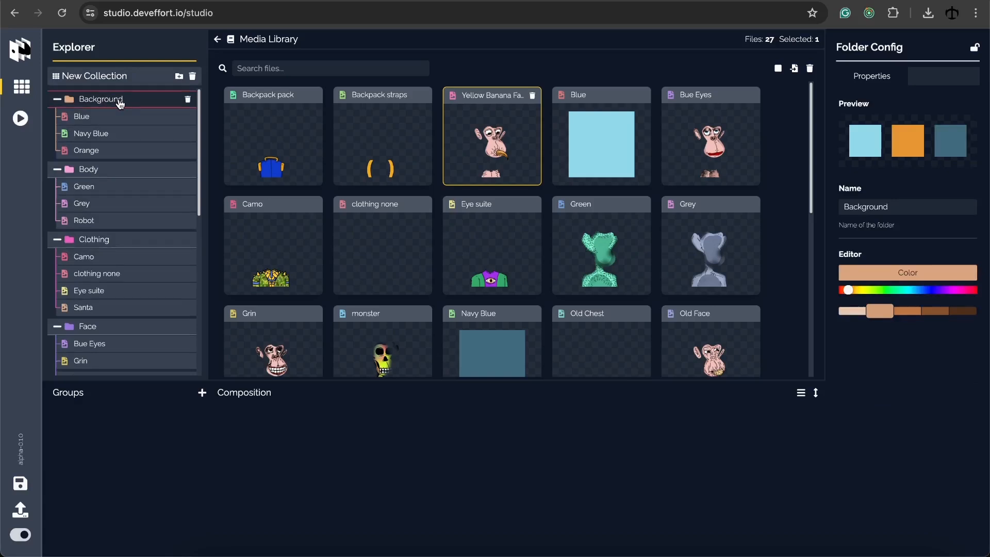
pyautogui.click(116, 174)
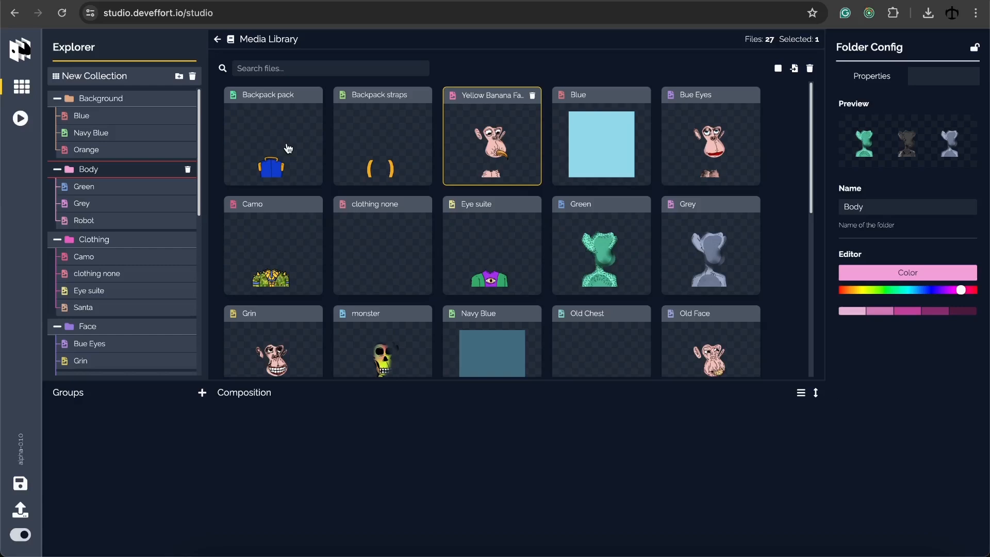
pyautogui.click(127, 133)
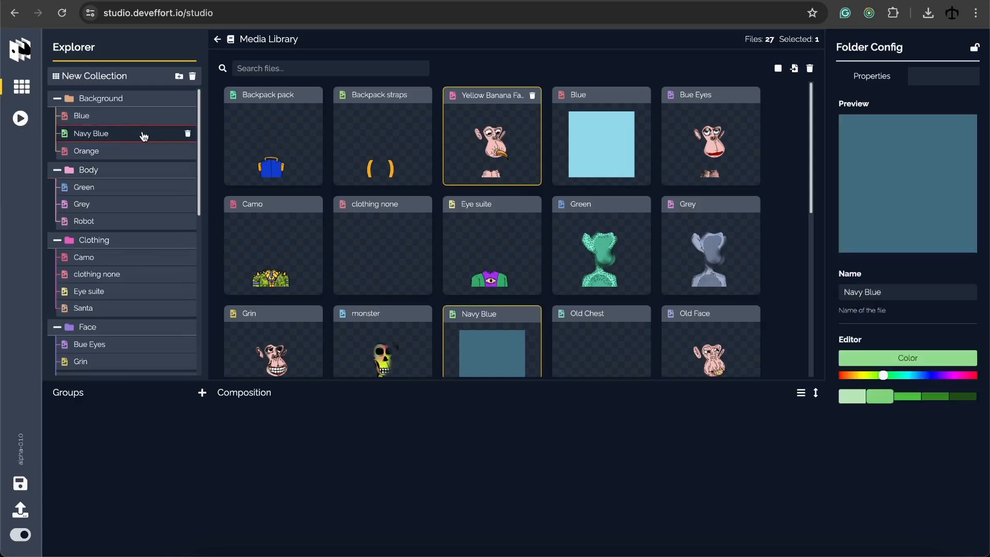
pyautogui.click(187, 136)
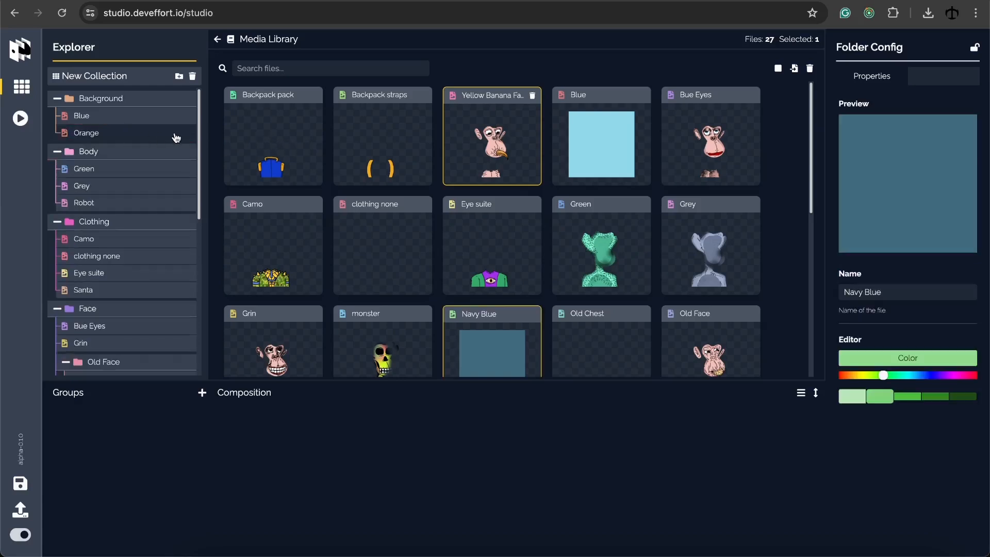
pyautogui.click(150, 108)
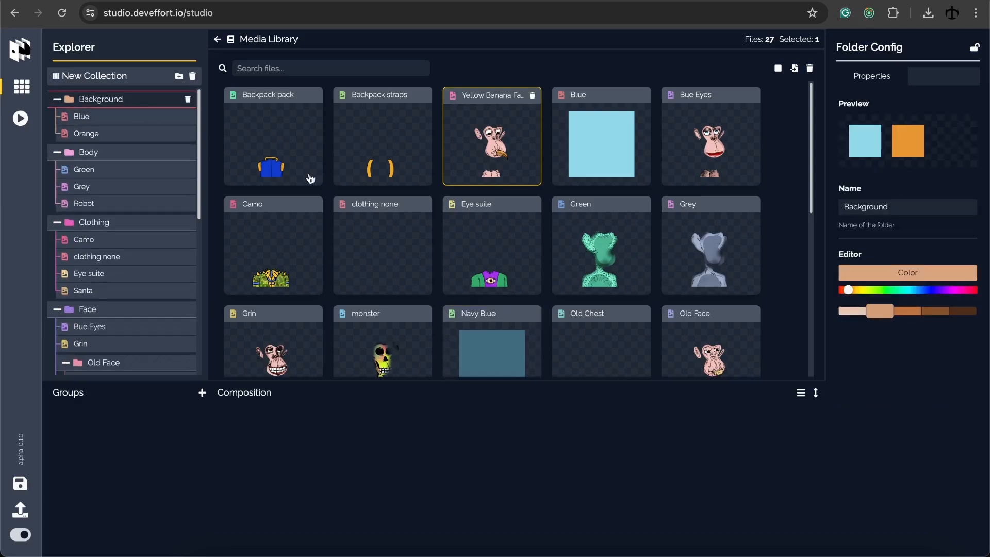
pyautogui.click(476, 324)
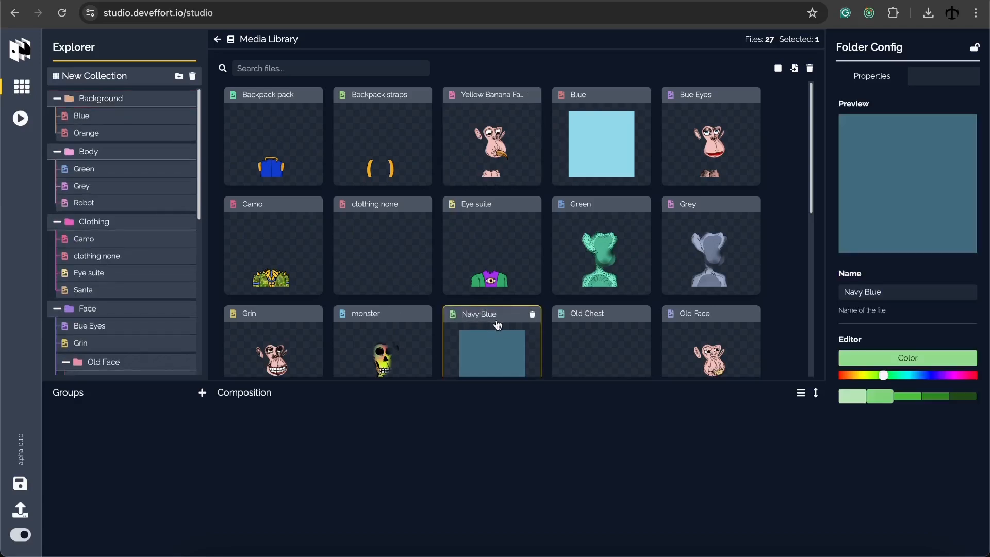
pyautogui.scroll(-1, 494, 320)
pyautogui.scroll(1, 494, 316)
pyautogui.moveTo(494, 316); pyautogui.dragTo(133, 104)
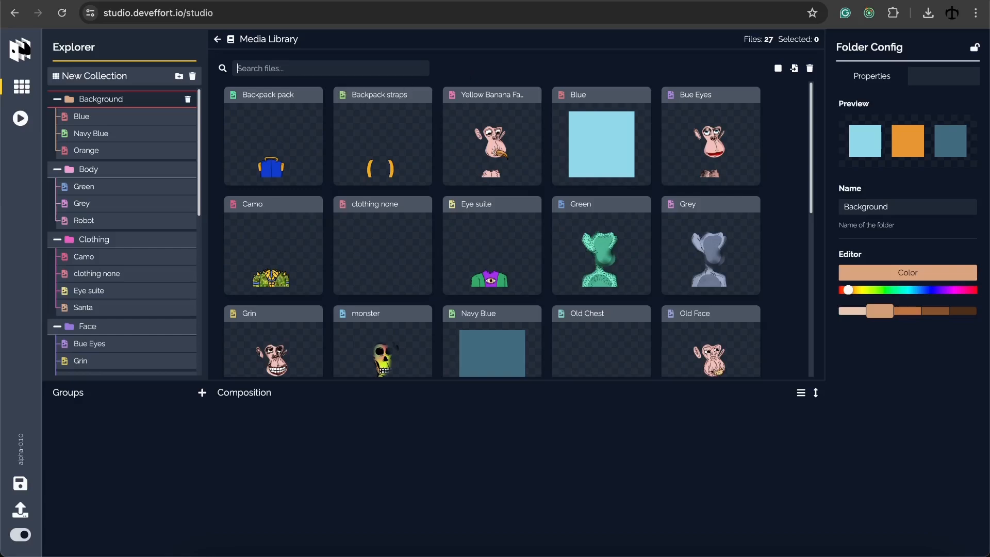
# Search the Media Library for 'back' and 'blu', then clear the search to list all files
pyautogui.write('back')
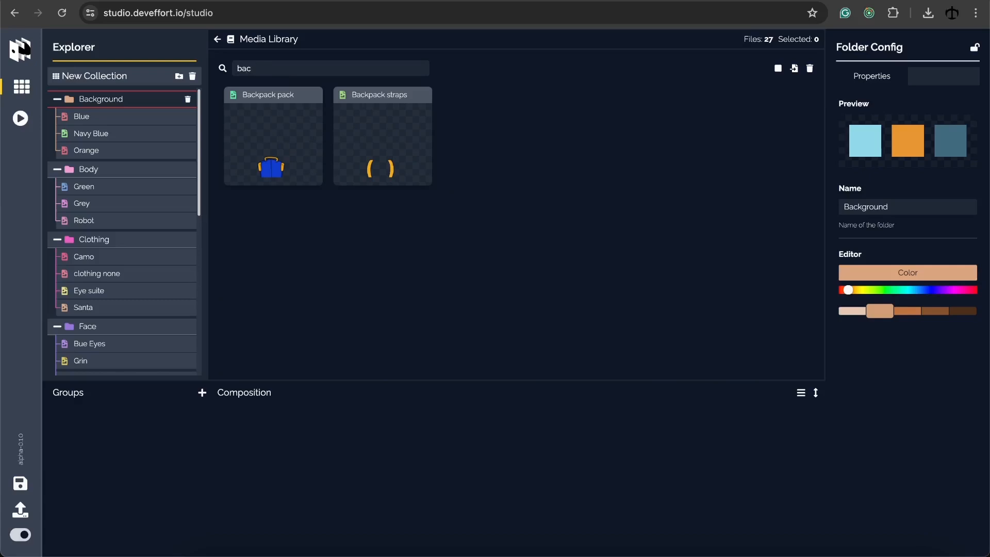
pyautogui.press('BackSpace')
pyautogui.press('BackSpace')
pyautogui.press('BackSpace')
pyautogui.write('blu')
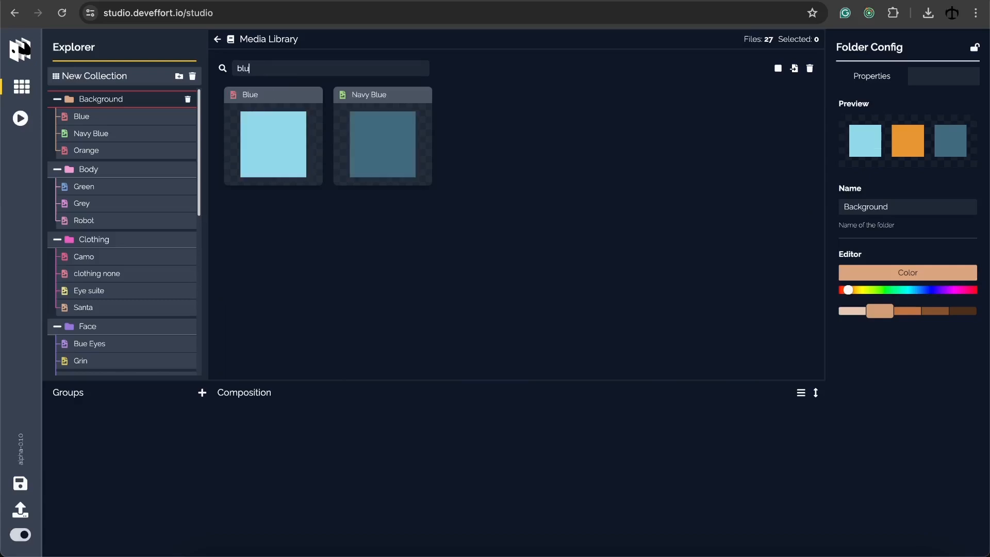
pyautogui.press('BackSpace')
pyautogui.press('BackSpace')
pyautogui.press('BackSpace')
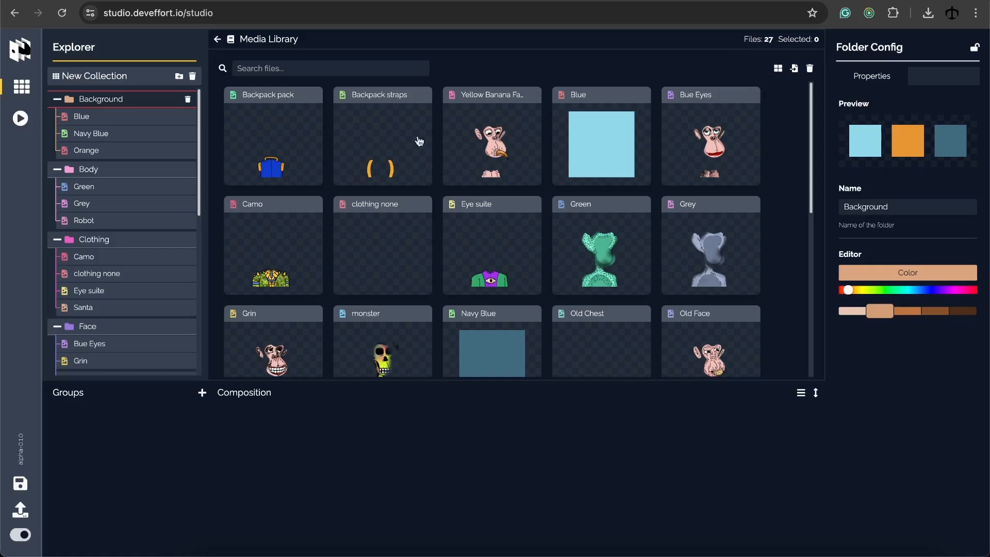
pyautogui.click(179, 76)
pyautogui.click(117, 99)
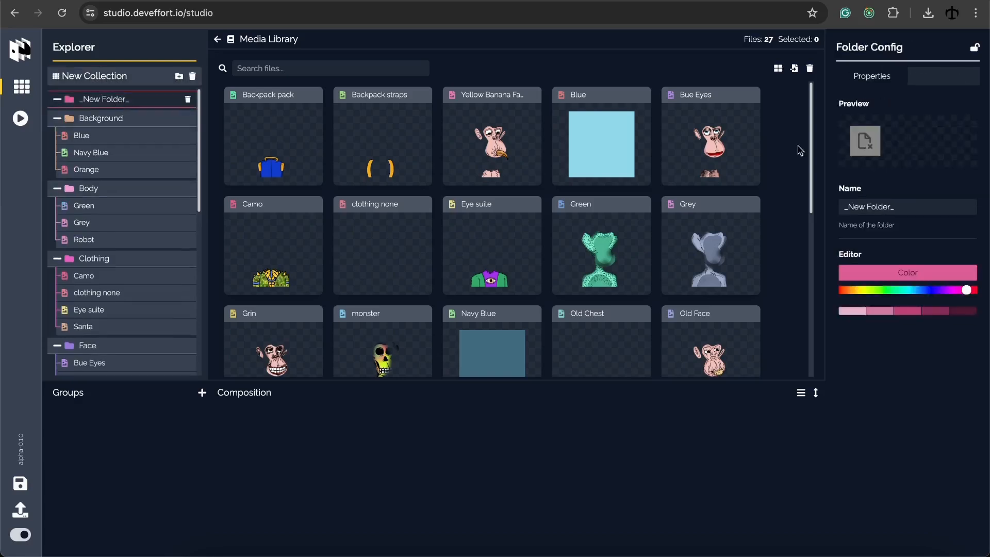
pyautogui.tripleClick(896, 206)
pyautogui.write('Bones')
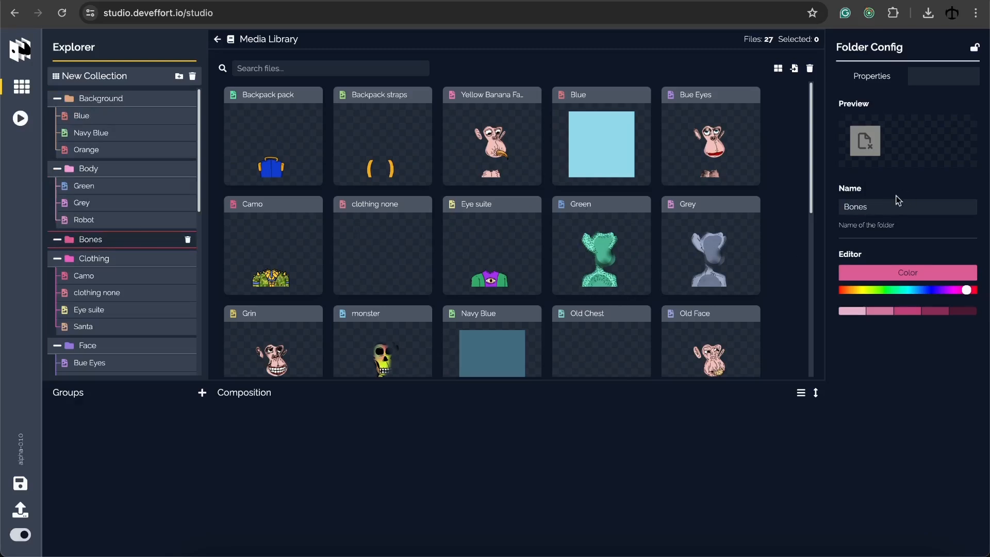
pyautogui.scroll(-5, 602, 214)
pyautogui.click(282, 221)
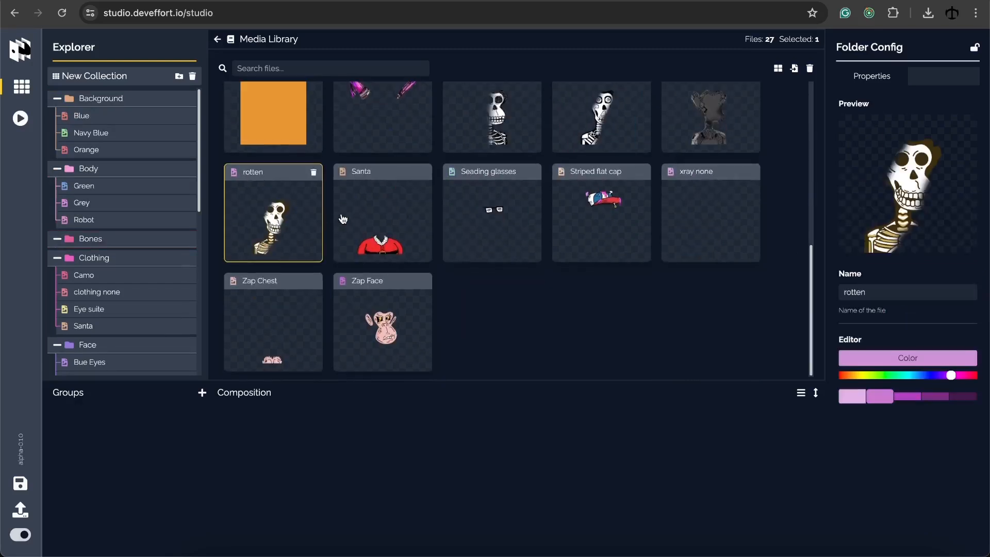
pyautogui.scroll(1, 508, 201)
pyautogui.keyDown('ctrl'); pyautogui.click(508, 201); pyautogui.keyUp('ctrl')
pyautogui.keyDown('ctrl'); pyautogui.click(599, 176); pyautogui.keyUp('ctrl')
pyautogui.moveTo(494, 133); pyautogui.dragTo(130, 240)
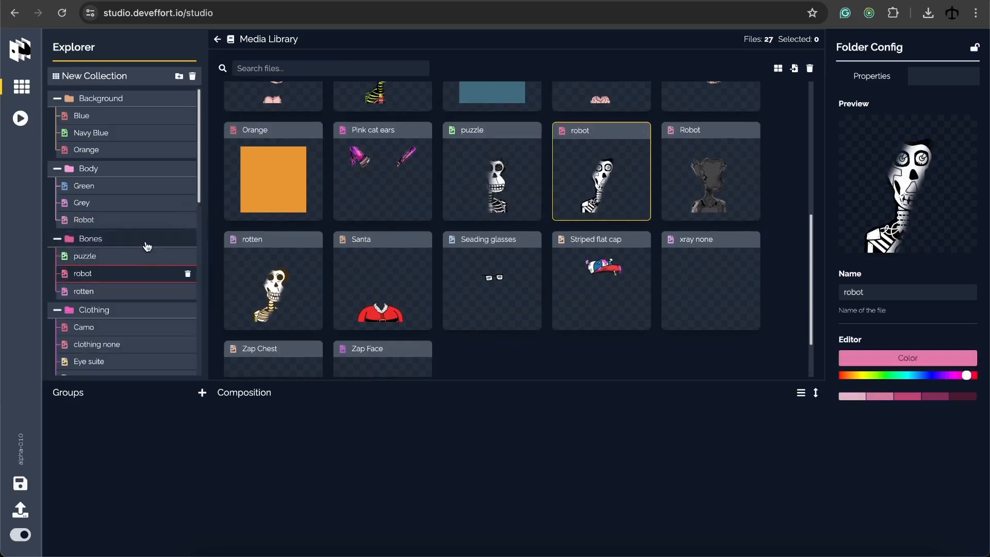
pyautogui.click(147, 245)
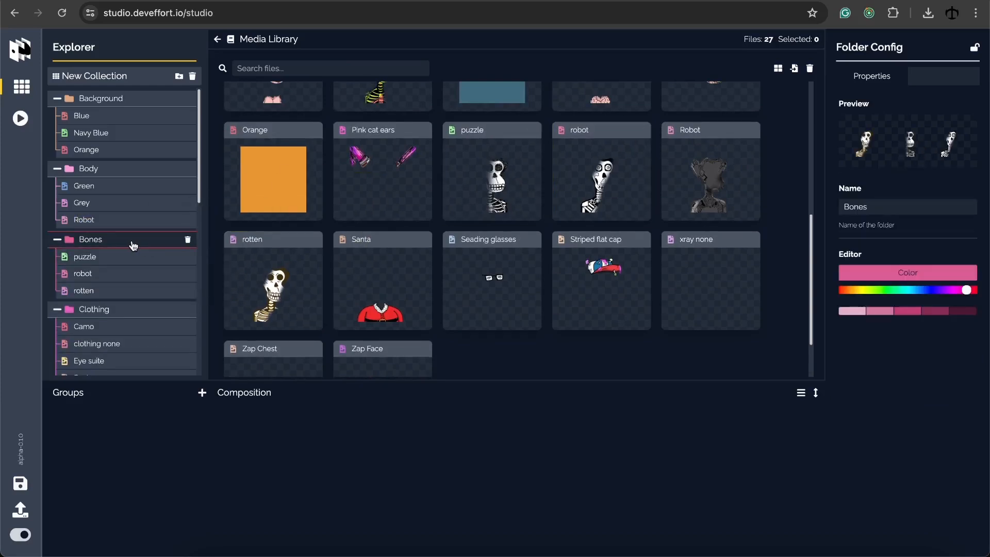
pyautogui.click(188, 241)
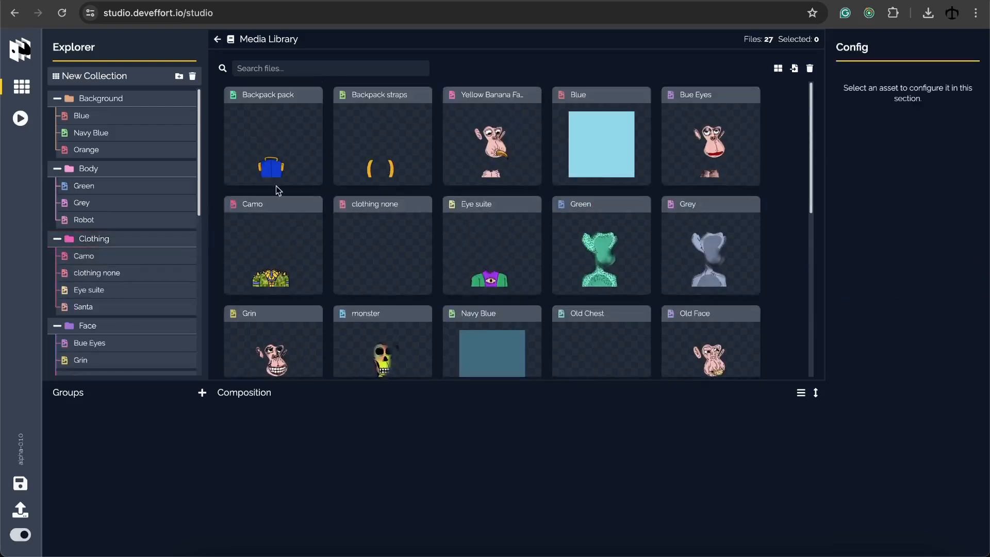
pyautogui.scroll(-10, 116, 207)
pyautogui.click(120, 287)
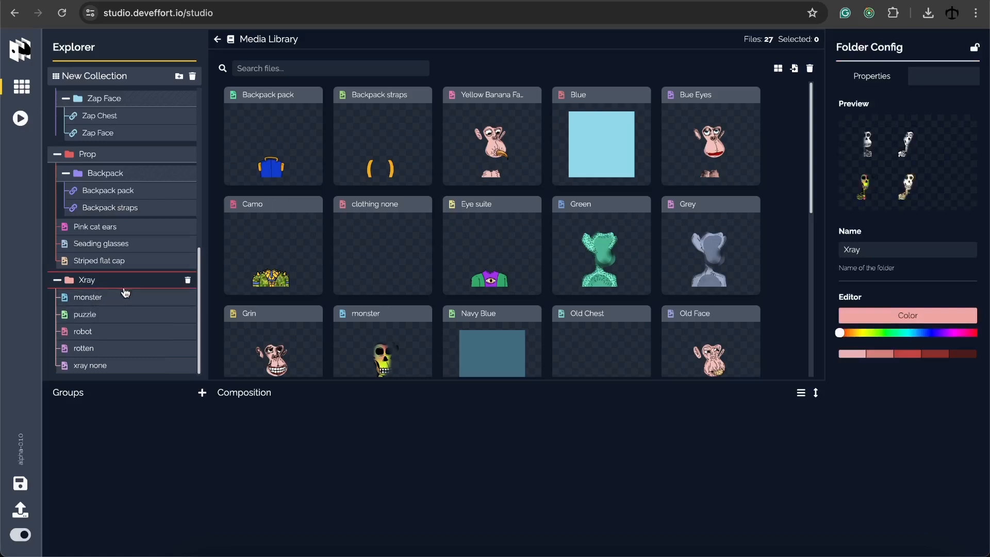
pyautogui.scroll(10, 121, 286)
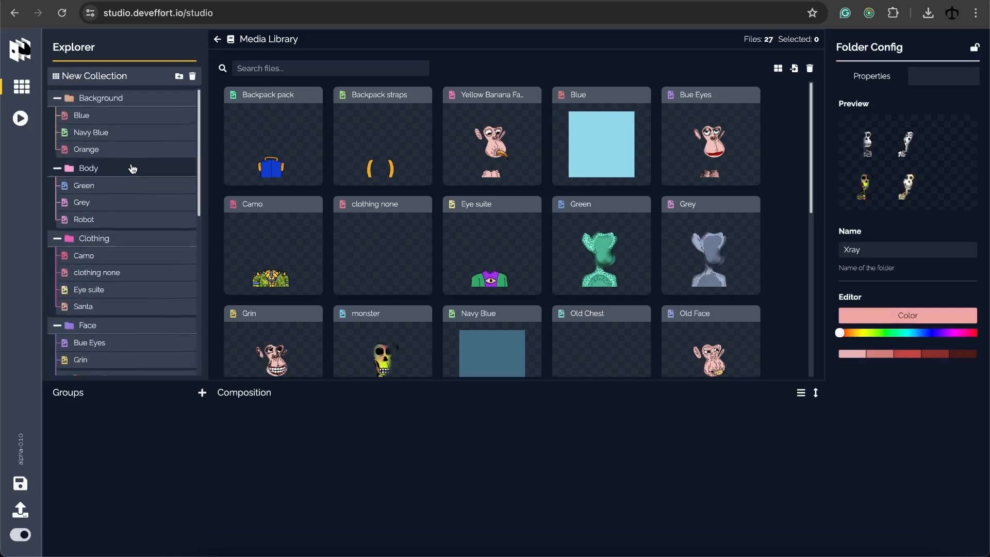
pyautogui.click(365, 114)
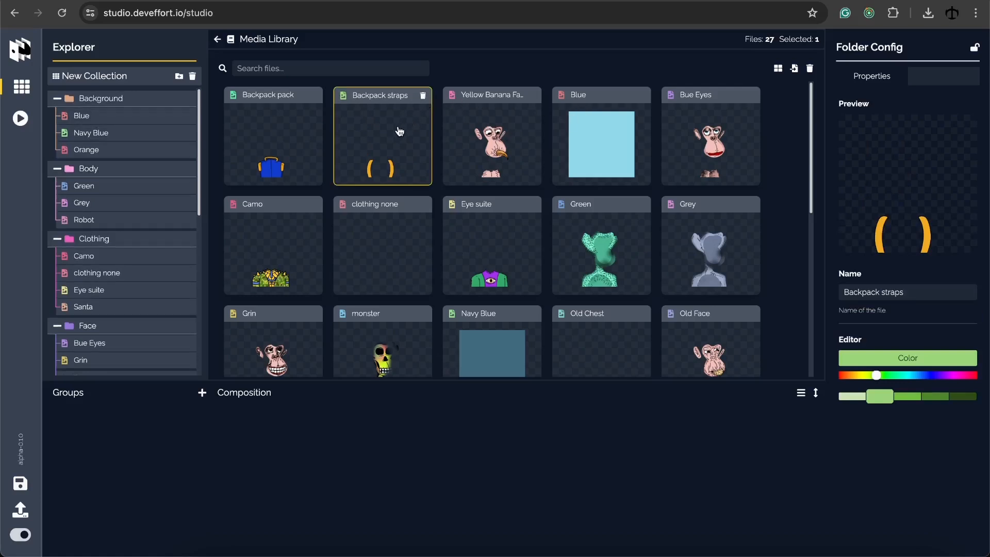
pyautogui.scroll(-3, 163, 168)
pyautogui.scroll(-3, 161, 167)
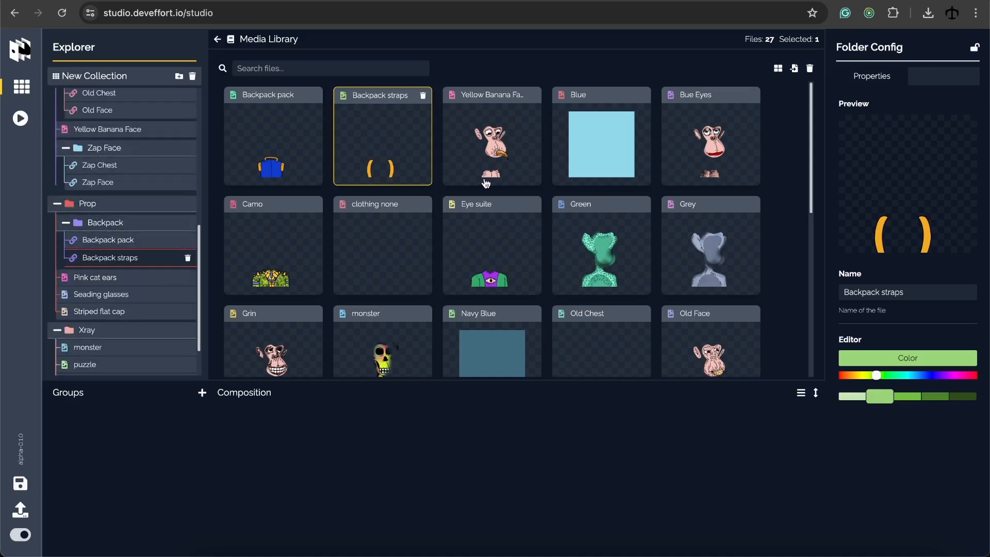
pyautogui.click(480, 246)
pyautogui.click(351, 252)
pyautogui.click(410, 142)
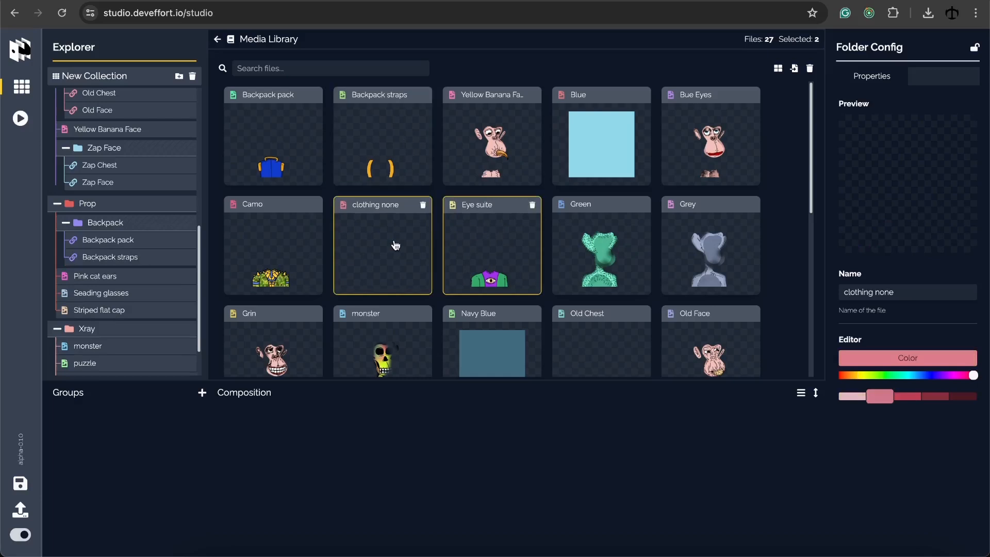
pyautogui.click(396, 245)
pyautogui.click(472, 246)
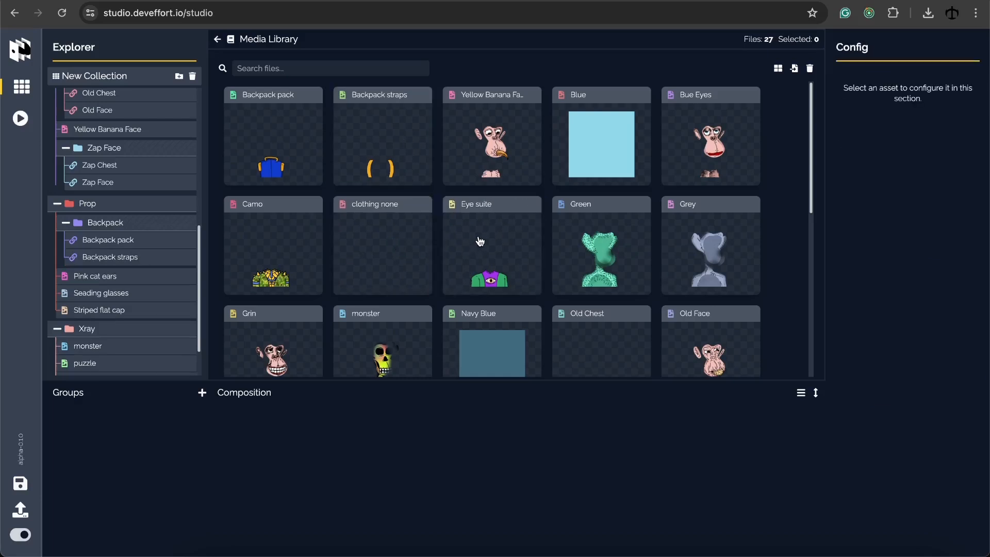
pyautogui.scroll(10, 142, 189)
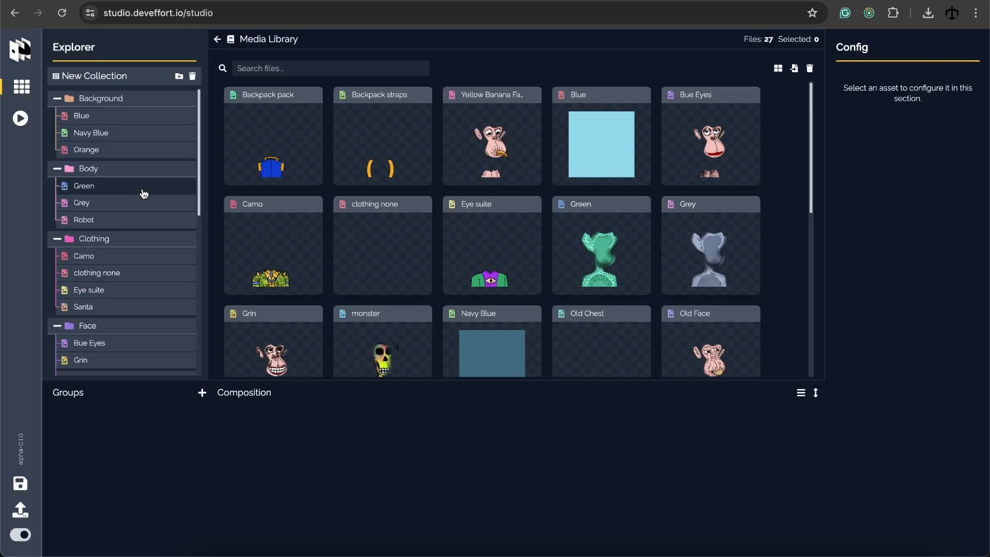
pyautogui.scroll(-5, 149, 171)
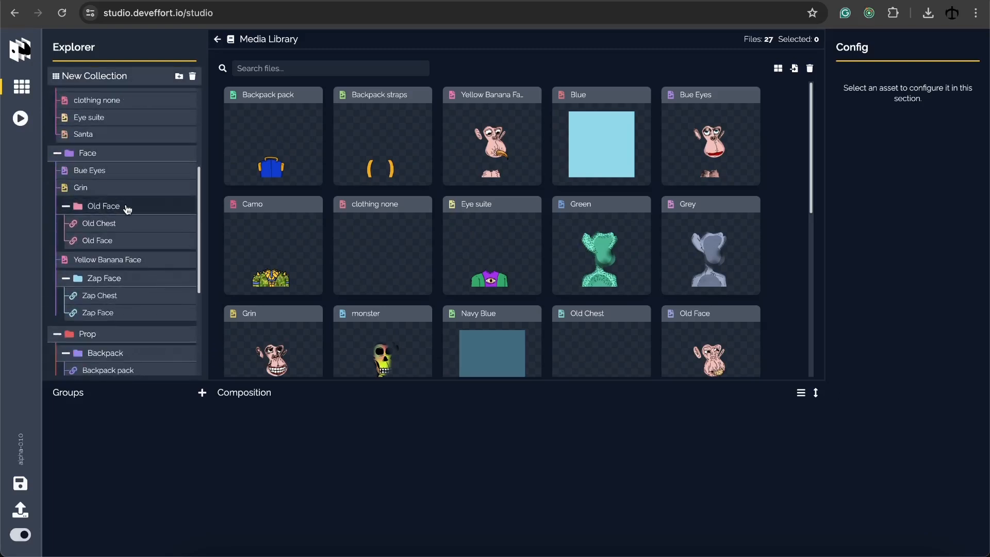
pyautogui.scroll(-1, 123, 207)
pyautogui.click(119, 188)
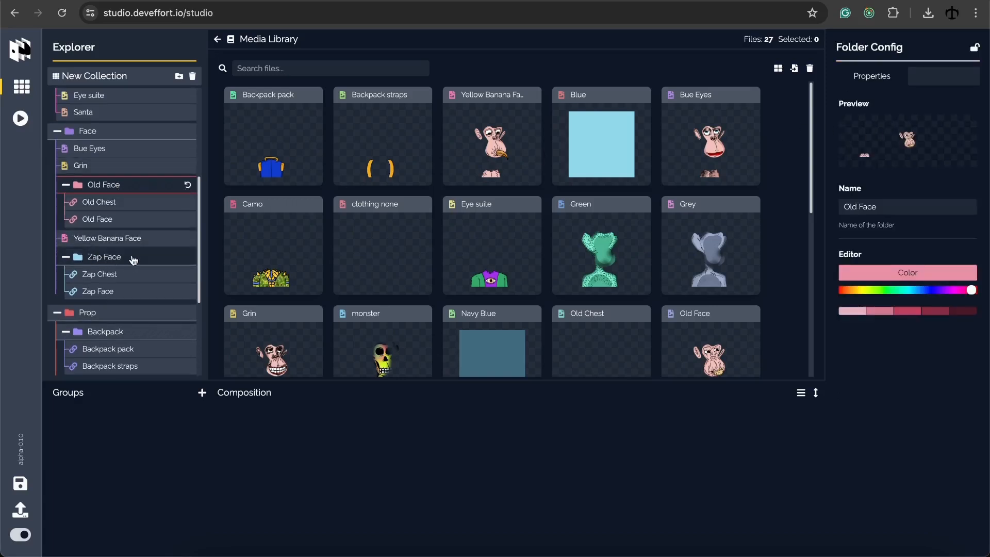
pyautogui.scroll(-3, 139, 258)
pyautogui.scroll(-3, 142, 229)
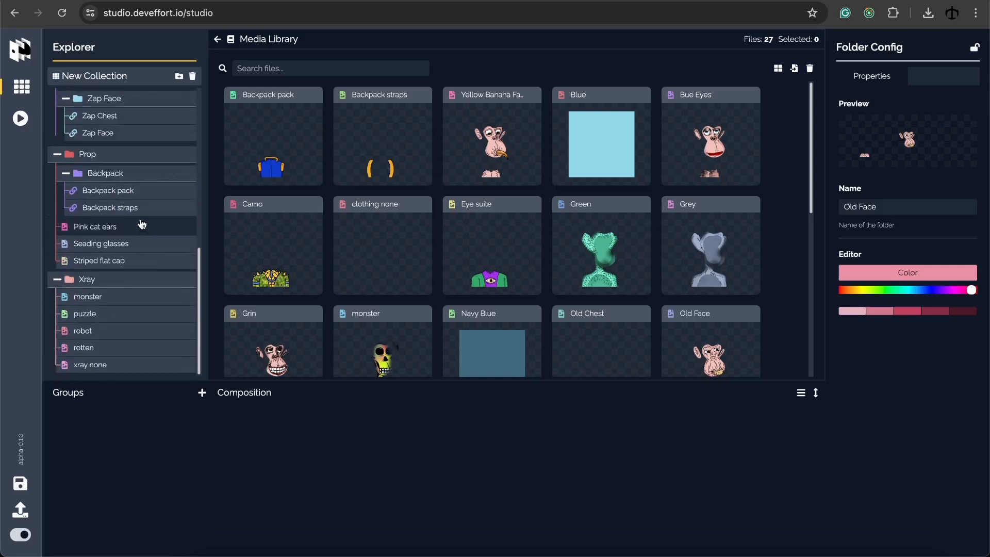
pyautogui.click(135, 174)
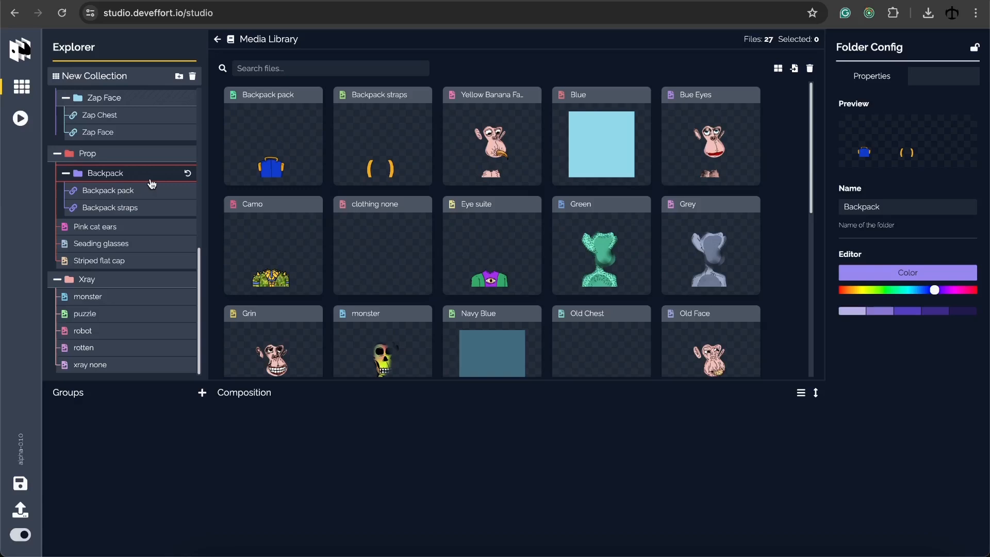
pyautogui.click(188, 175)
pyautogui.scroll(1, 138, 171)
pyautogui.scroll(10, 135, 169)
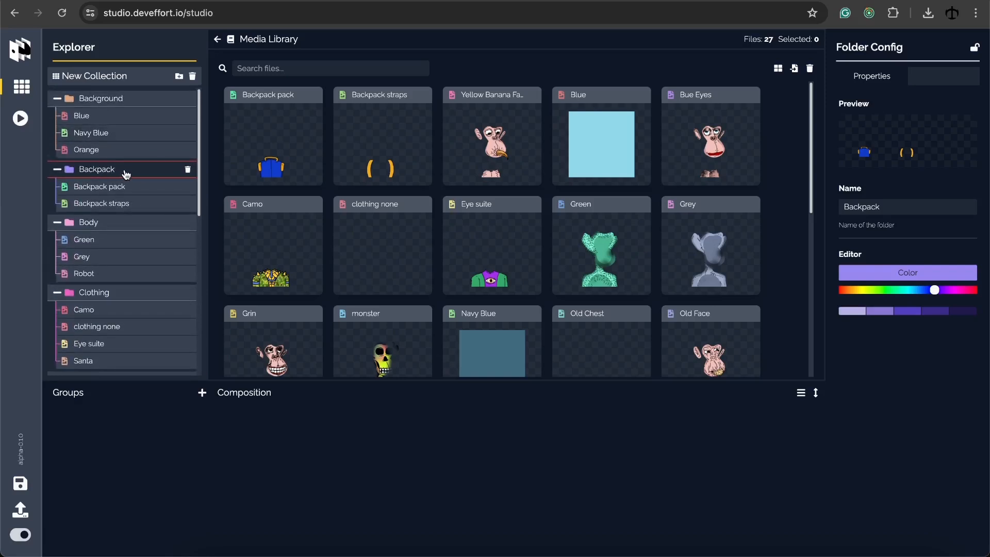
pyautogui.click(122, 99)
pyautogui.click(117, 168)
pyautogui.click(108, 100)
pyautogui.click(107, 170)
pyautogui.scroll(-1, 110, 177)
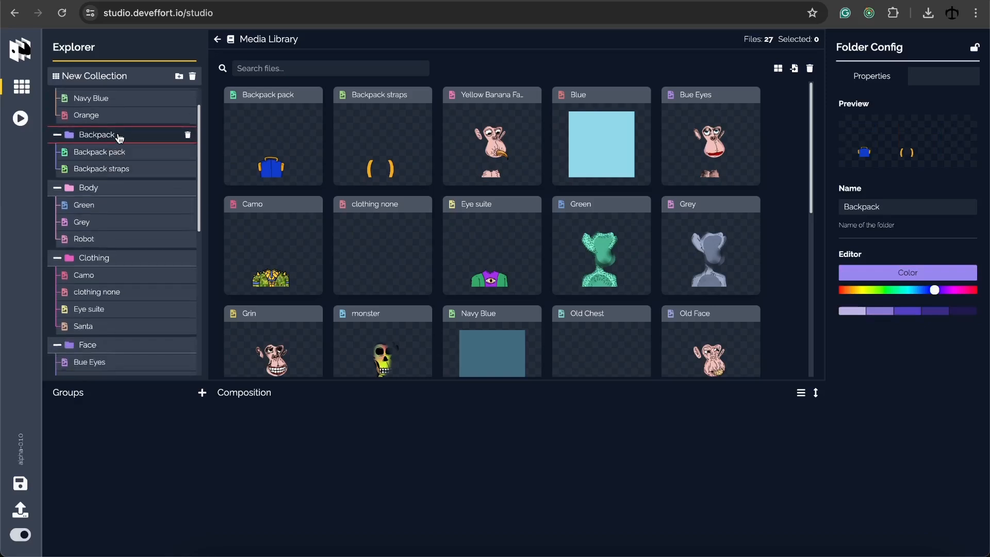
pyautogui.moveTo(116, 138); pyautogui.dragTo(115, 214)
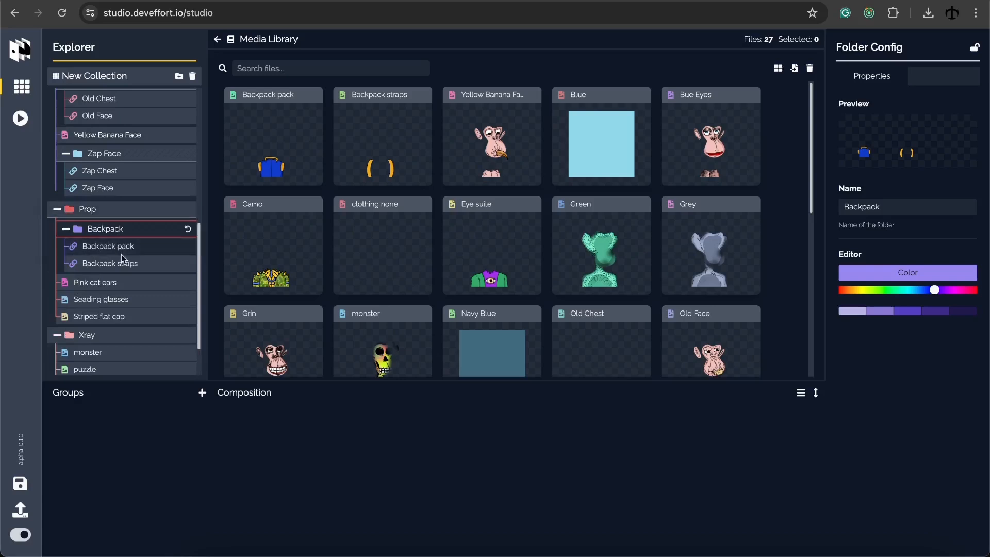
pyautogui.click(137, 217)
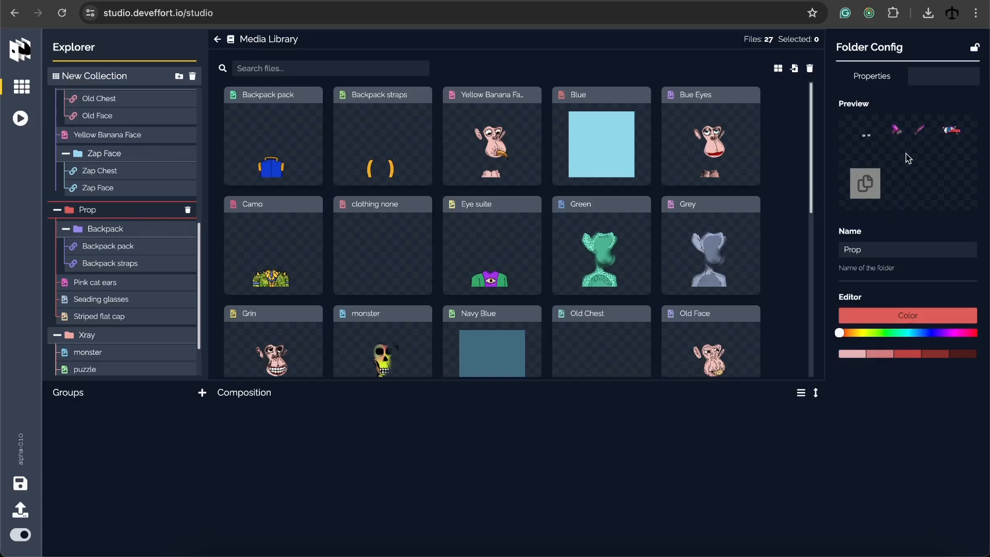
pyautogui.scroll(8, 120, 214)
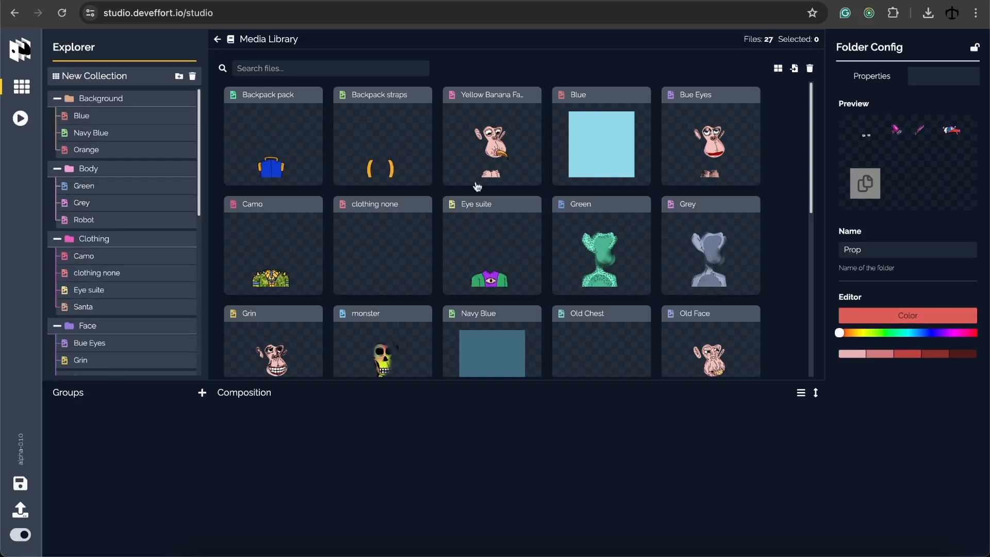
pyautogui.click(472, 143)
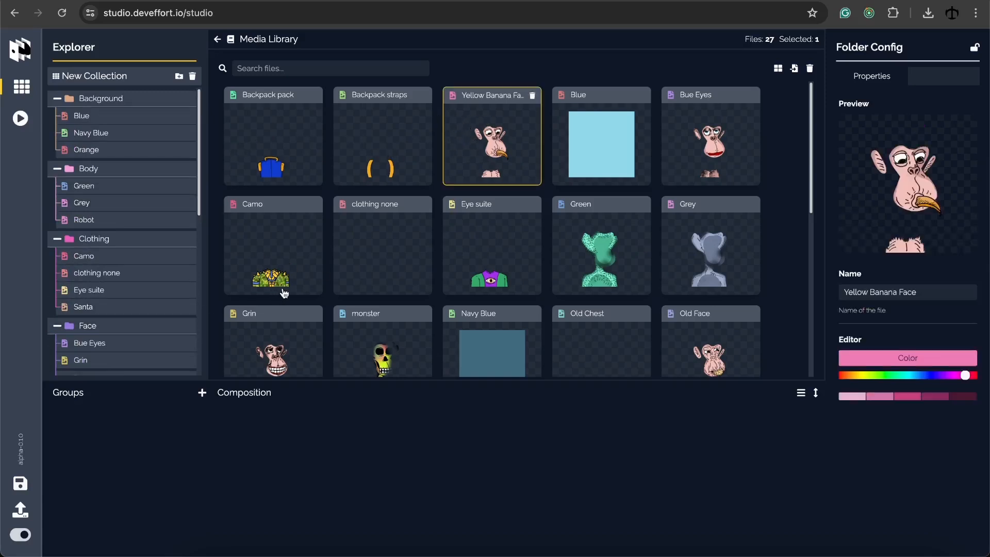
# Download the collection as an .acs file, then reload the studio and re-accept the terms
pyautogui.click(21, 488)
pyautogui.click(61, 16)
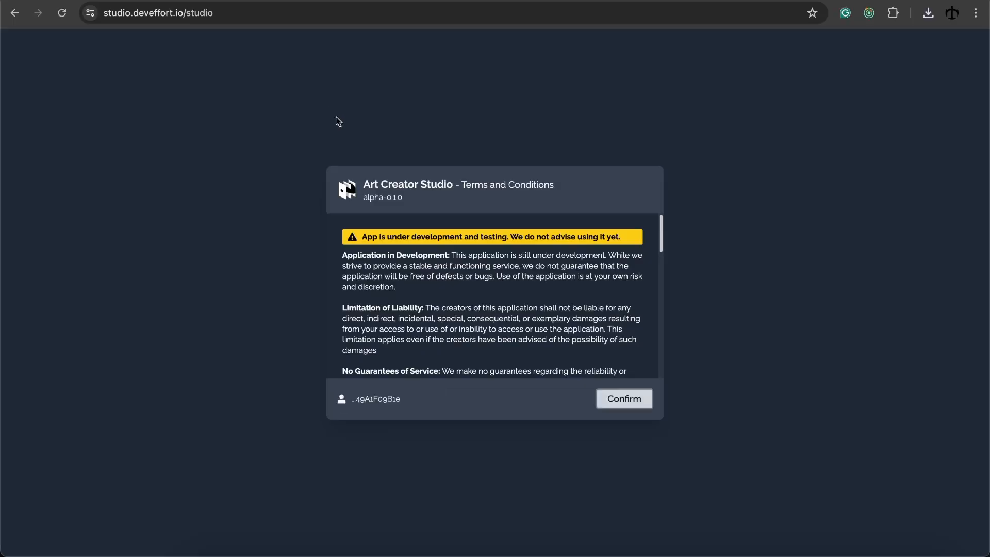
pyautogui.scroll(-10, 428, 305)
pyautogui.click(347, 356)
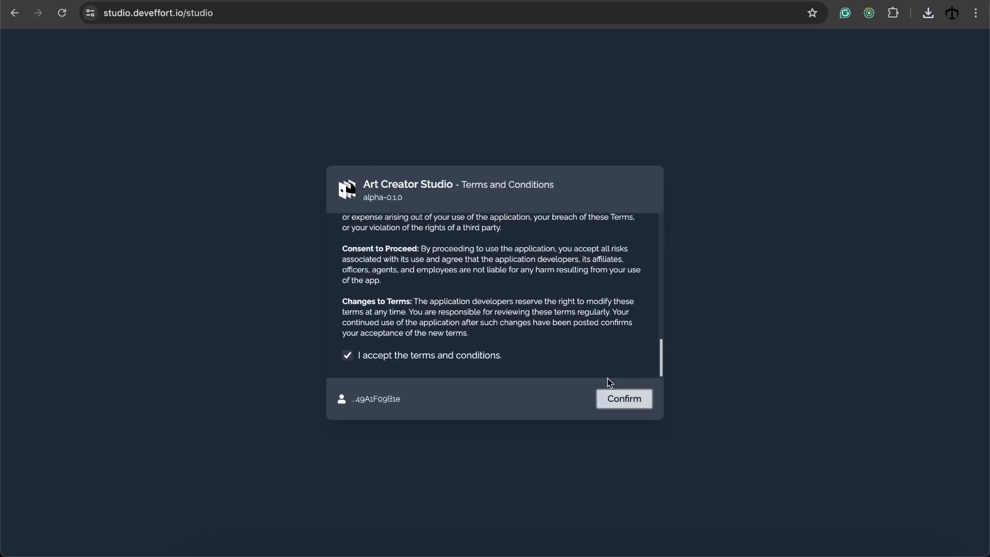
pyautogui.click(628, 396)
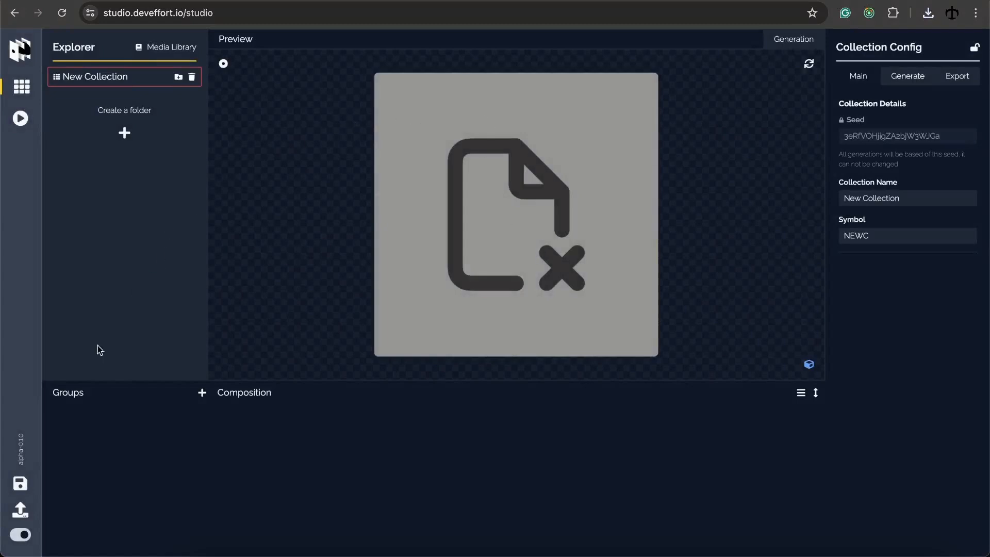
# Load the first saved .acs collection file and open its 27-file Media Library
pyautogui.click(20, 515)
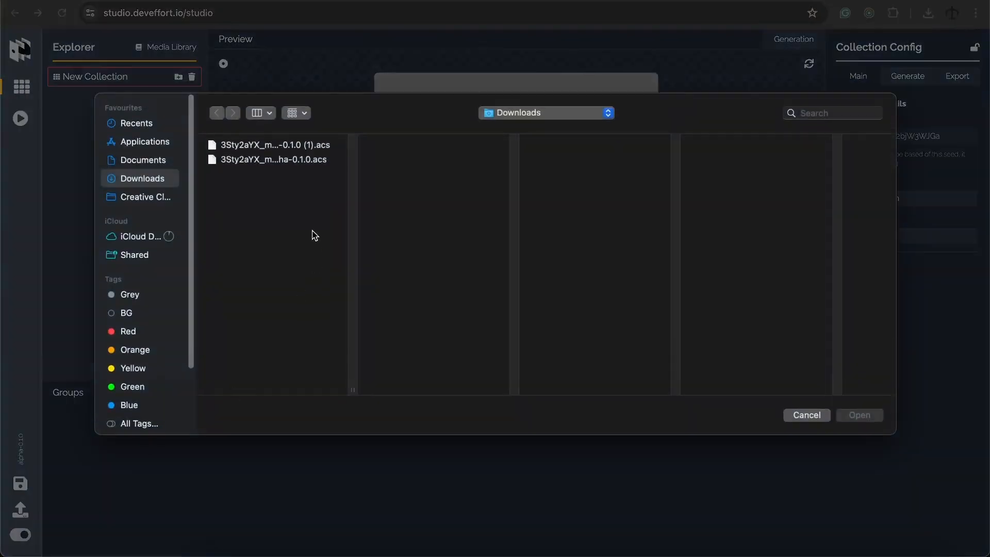
pyautogui.click(296, 145)
pyautogui.doubleClick(295, 146)
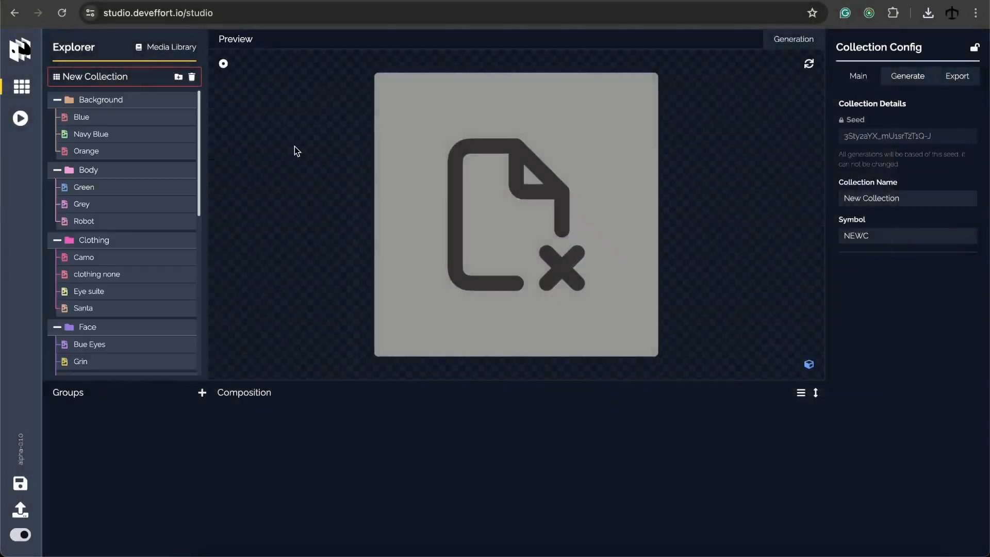
pyautogui.scroll(-10, 124, 175)
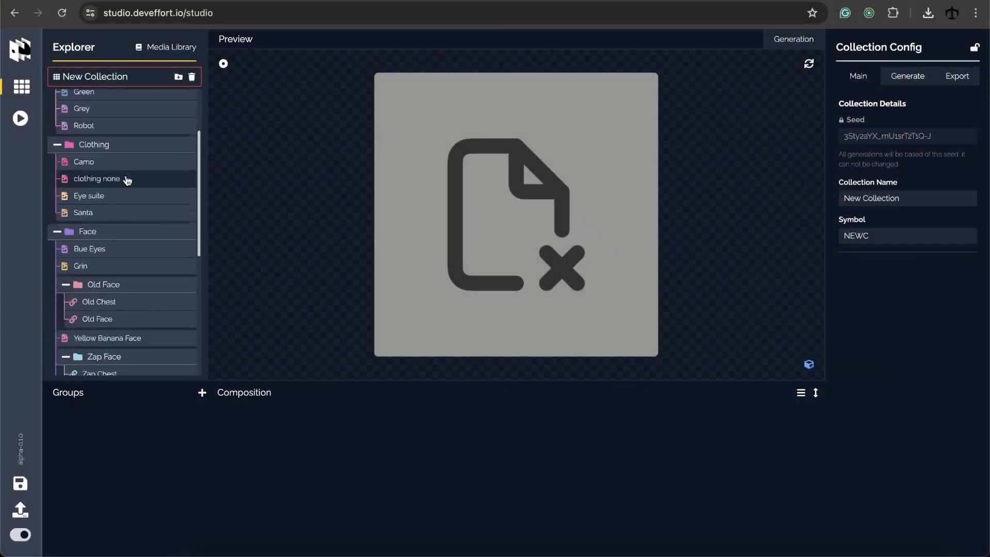
pyautogui.scroll(10, 126, 193)
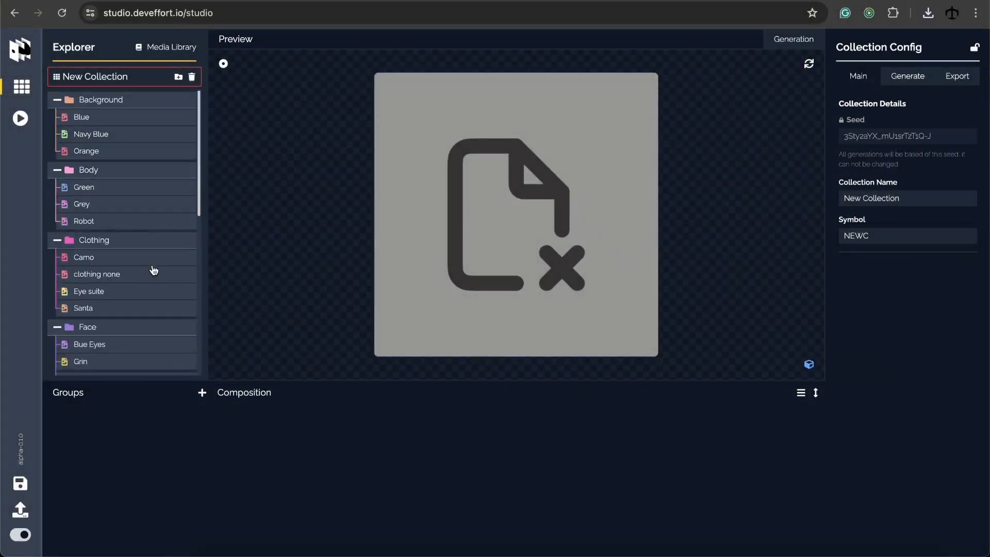
pyautogui.click(173, 47)
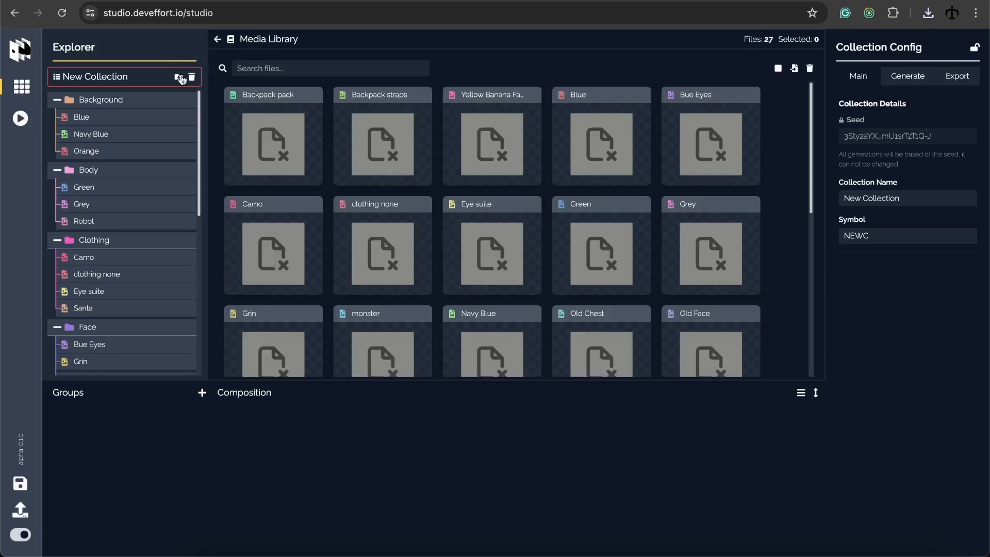
# Inspect the Blue, Yellow Banana Face, Eye suite and Backpack straps files, then sync media from the data folder
pyautogui.click(581, 149)
pyautogui.click(508, 150)
pyautogui.click(500, 240)
pyautogui.click(403, 160)
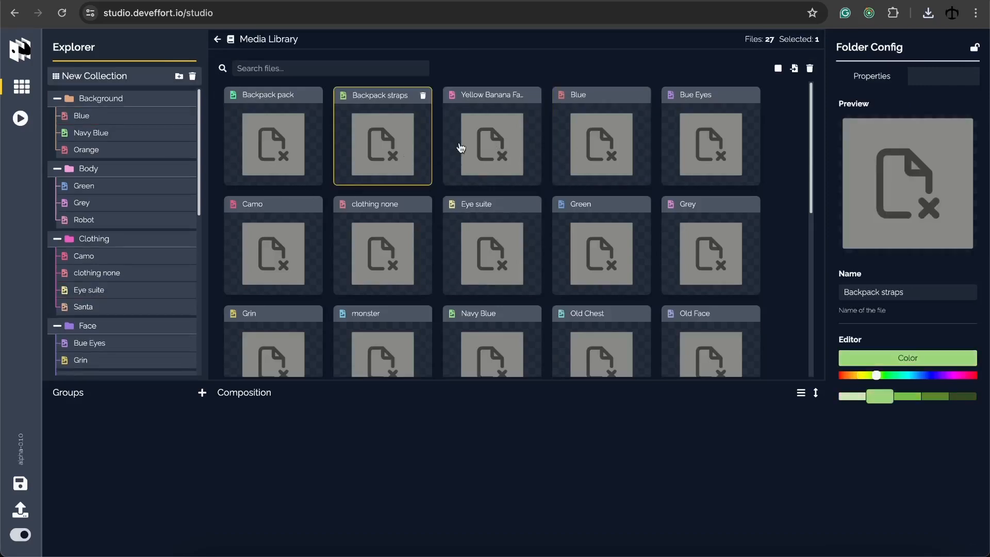
pyautogui.click(465, 148)
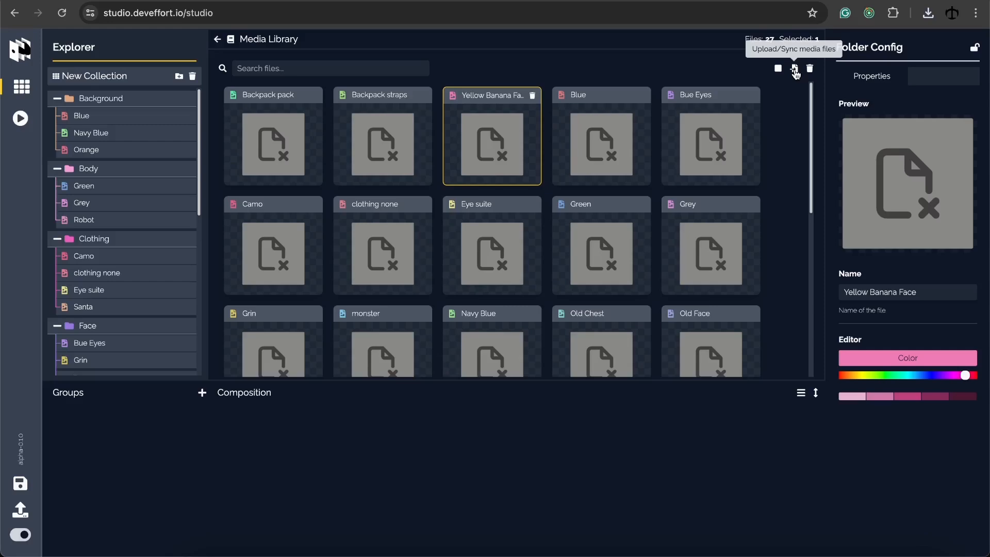
pyautogui.click(795, 69)
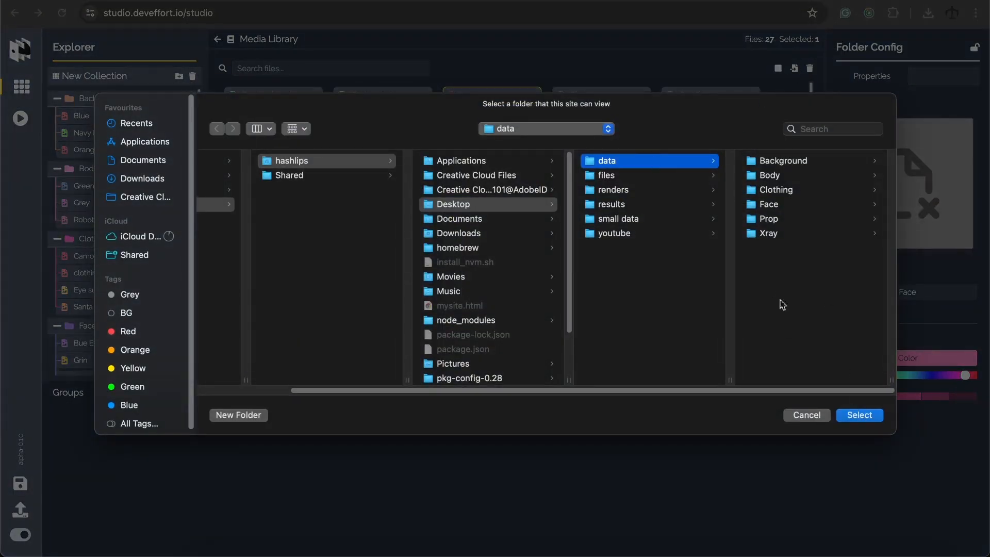
pyautogui.click(860, 416)
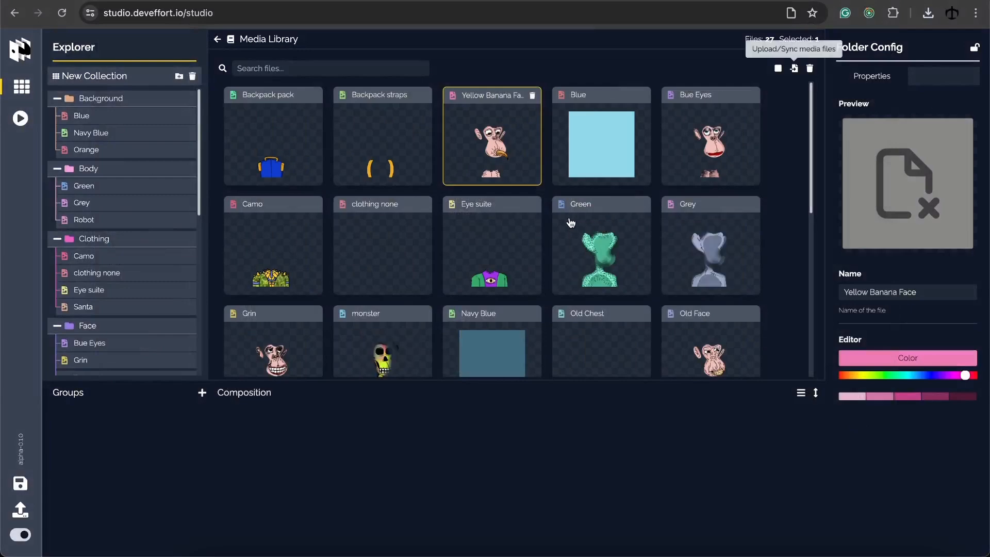
# Inspect the Blue, Navy Blue and Orange backgrounds and the Green body details
pyautogui.scroll(-5, 638, 152)
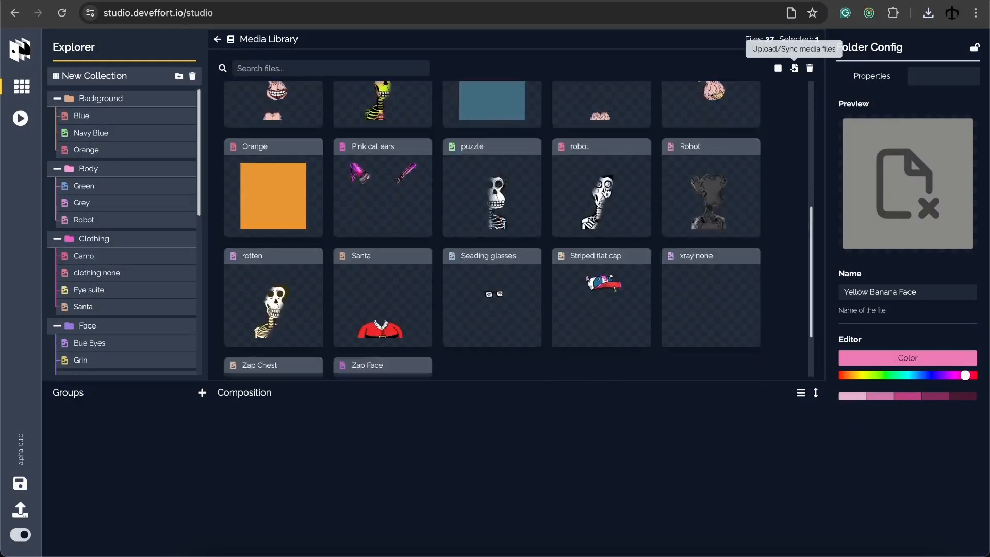
pyautogui.scroll(5, 464, 165)
pyautogui.click(150, 119)
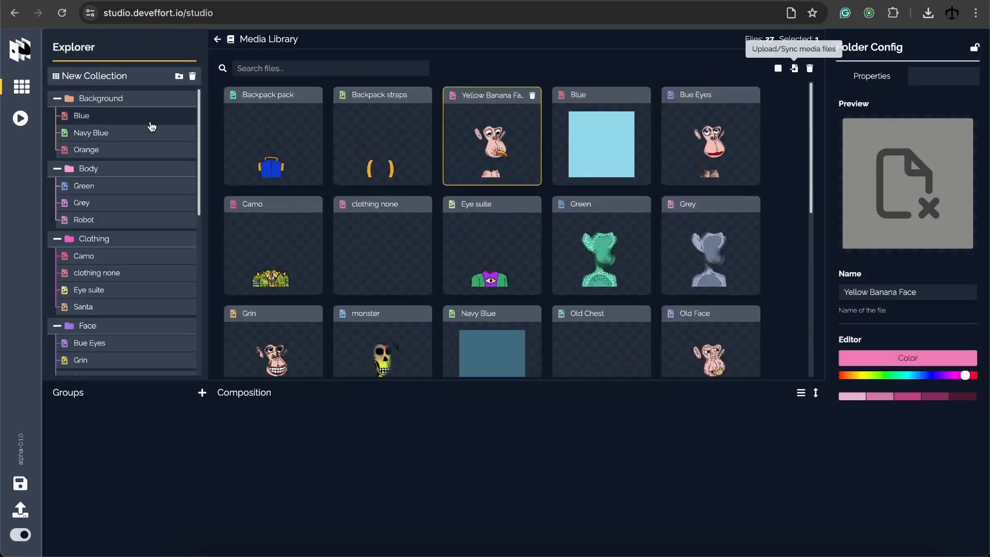
pyautogui.click(126, 138)
pyautogui.click(124, 155)
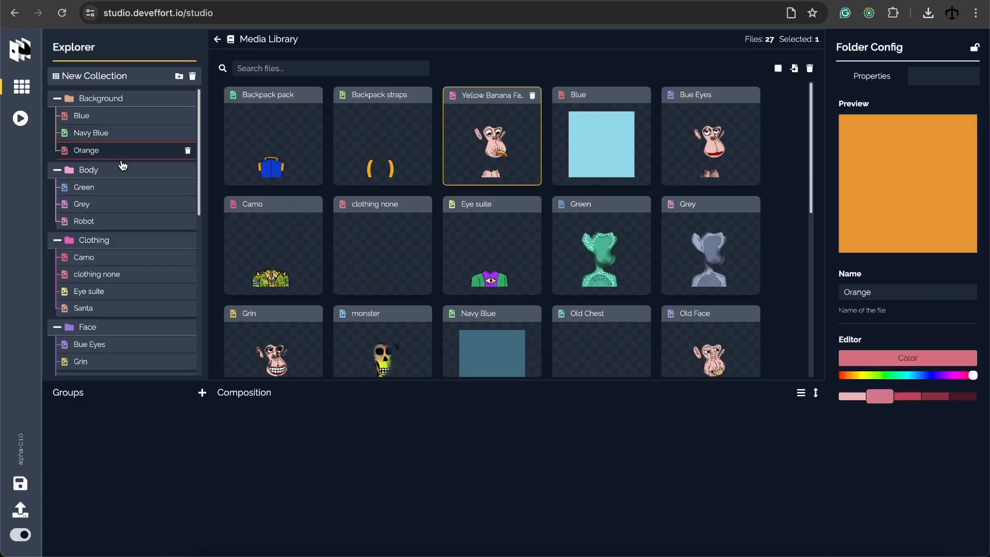
pyautogui.click(118, 188)
# Change the Backpack folder's label colour to blue and the Blue file's to teal
pyautogui.scroll(-10, 129, 257)
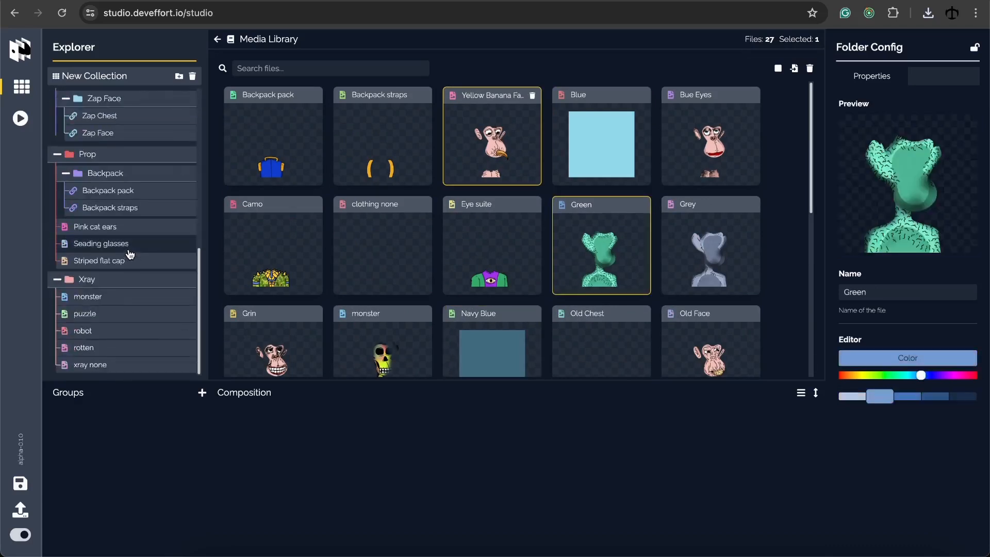
pyautogui.click(121, 174)
pyautogui.scroll(10, 161, 143)
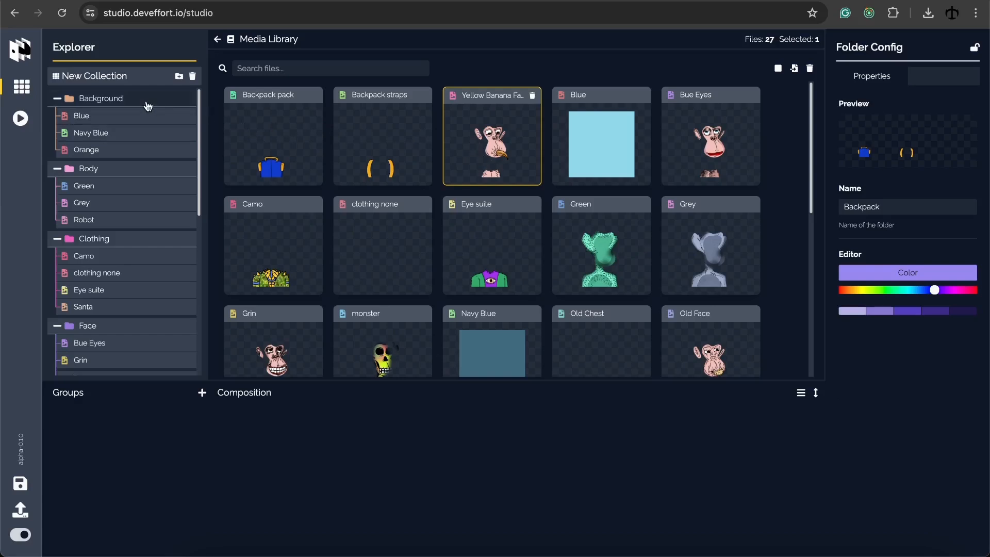
pyautogui.moveTo(933, 292)
pyautogui.mouseDown()
pyautogui.moveTo(893, 291)
pyautogui.moveTo(924, 290)
pyautogui.mouseUp()
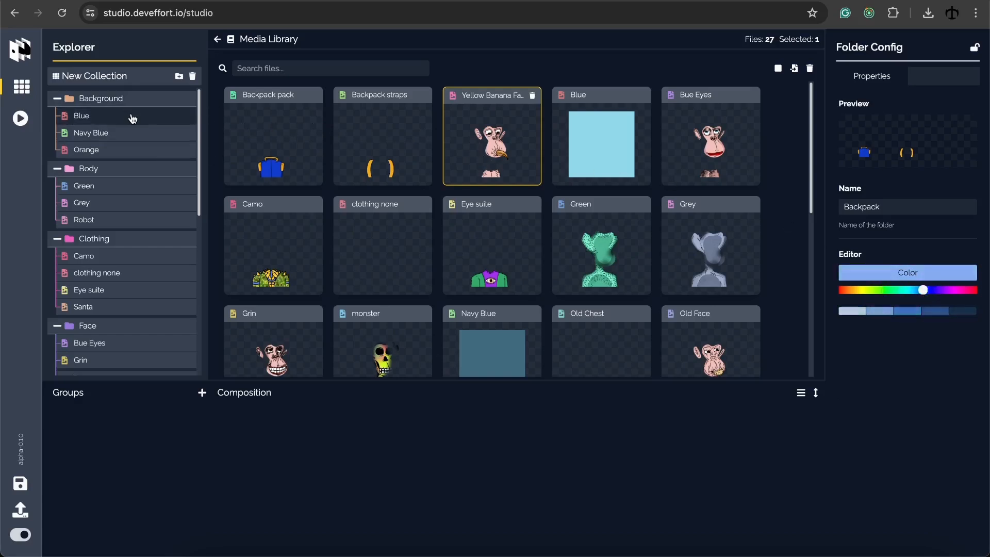
pyautogui.click(626, 141)
pyautogui.moveTo(896, 374)
pyautogui.mouseDown()
pyautogui.moveTo(868, 374)
pyautogui.moveTo(924, 375)
pyautogui.moveTo(905, 375)
pyautogui.mouseUp()
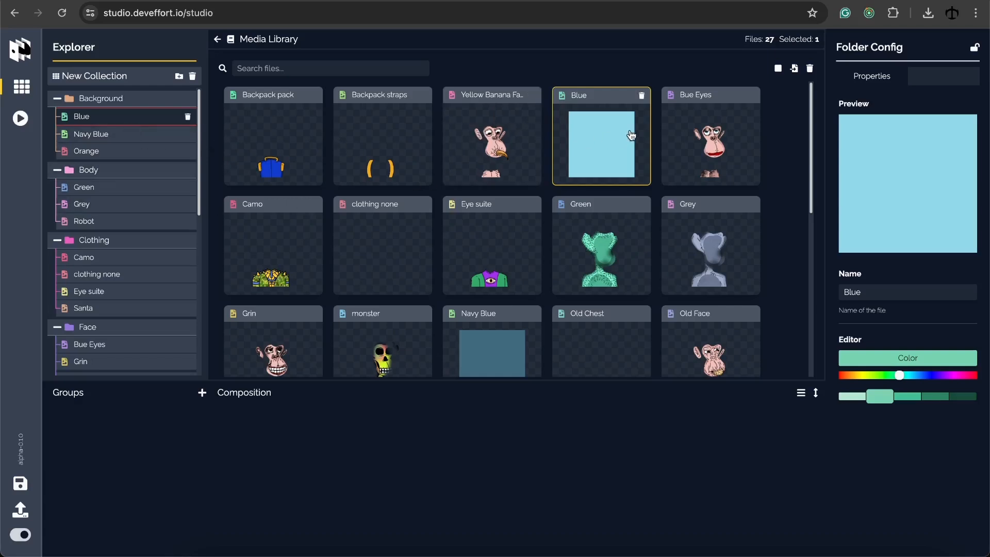
# Cancel the remove-all-files prompt, keeping all 27 media files
pyautogui.click(811, 70)
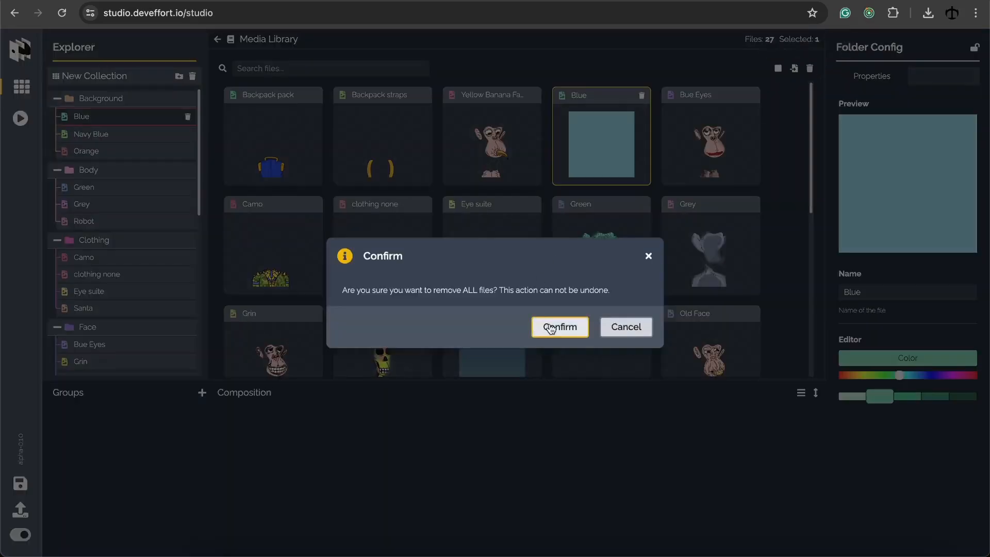
pyautogui.click(622, 330)
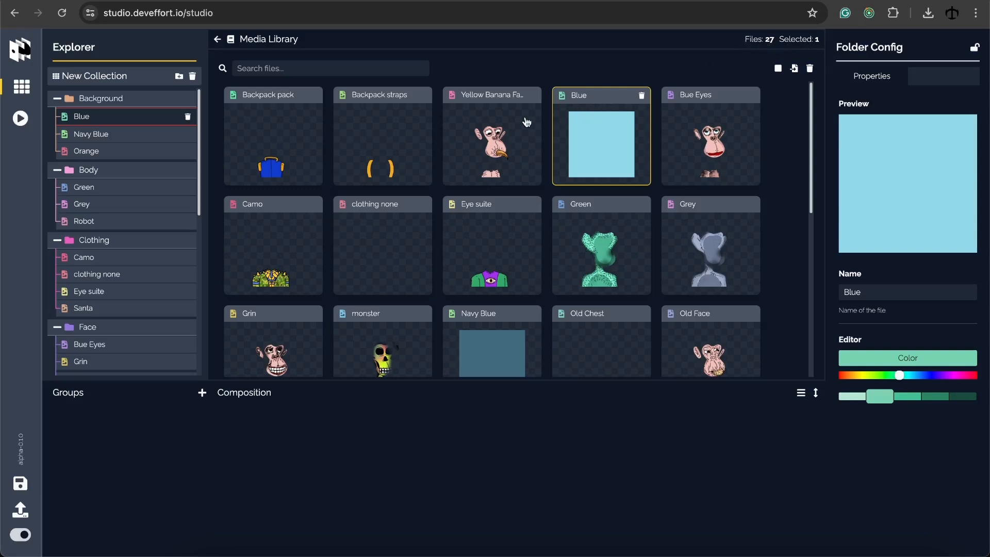
pyautogui.scroll(-10, 151, 127)
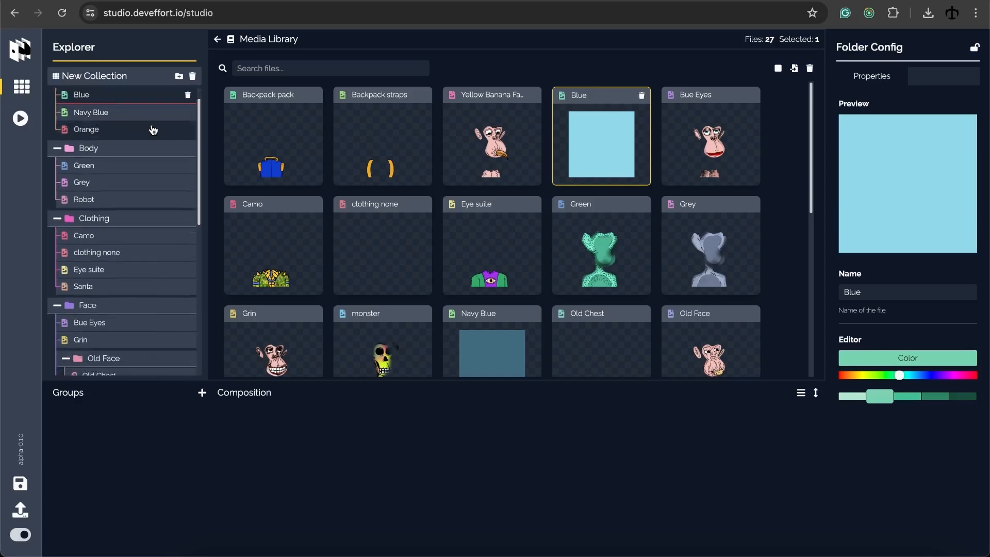
pyautogui.scroll(10, 151, 127)
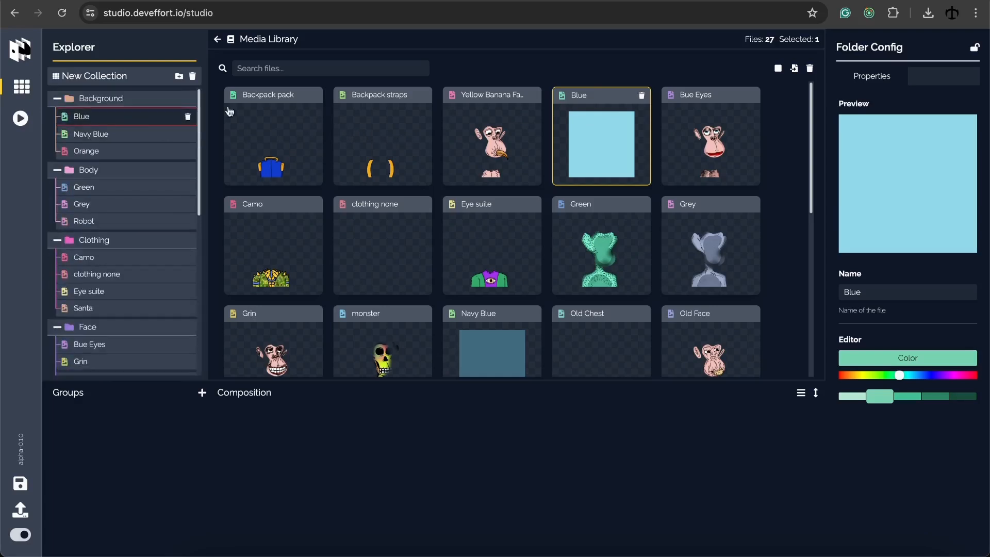
# Set the collection name to 'Sketchy Ape' and its symbol to 'SABC'
pyautogui.click(108, 82)
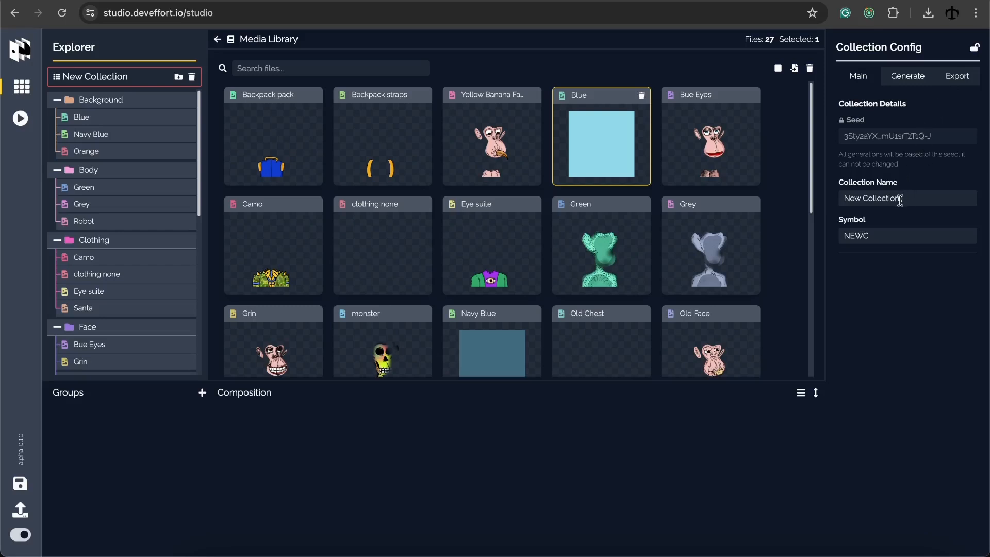
pyautogui.moveTo(900, 201); pyautogui.dragTo(836, 200)
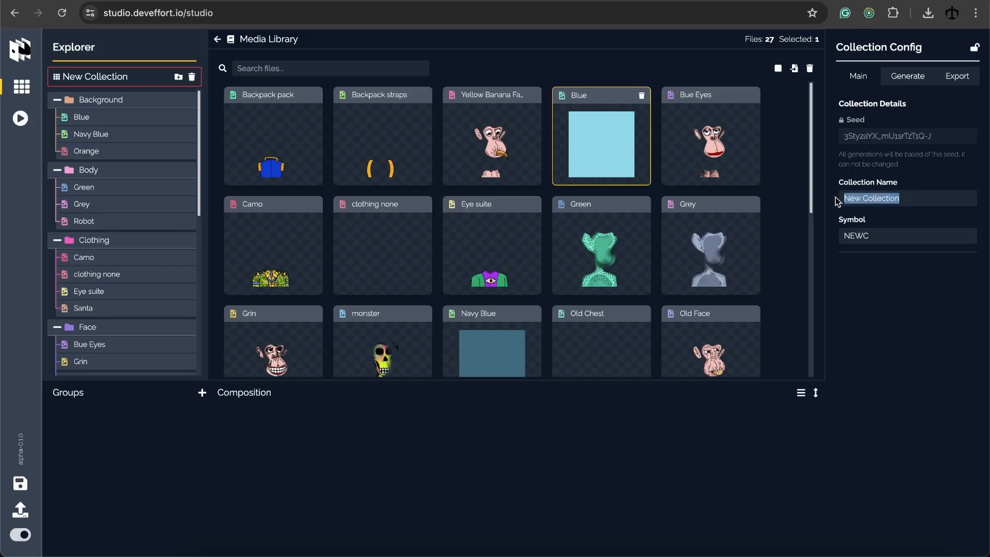
pyautogui.write('Sketchy Ape')
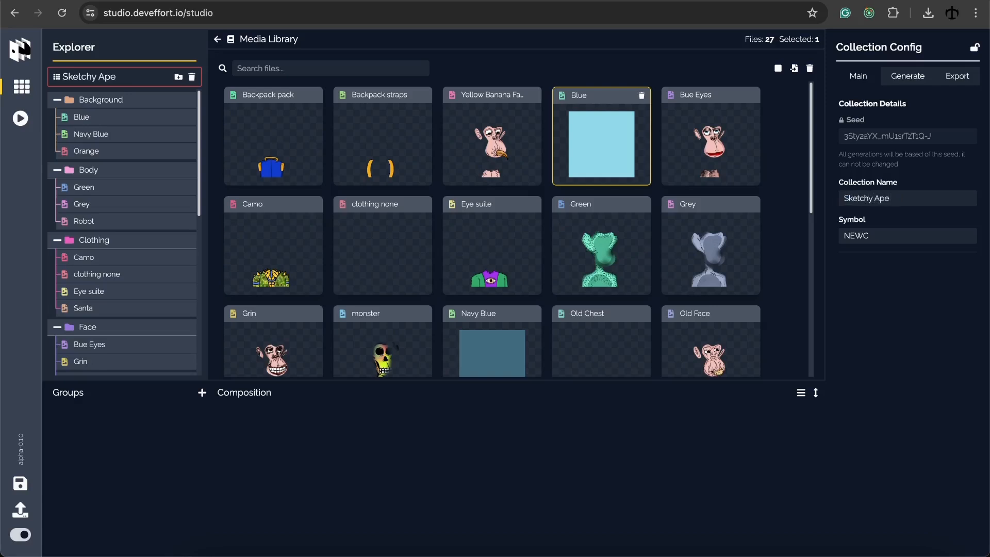
pyautogui.doubleClick(866, 231)
pyautogui.write('SABC')
# Add a New Group of 100 items with all six layers, delete the duplicate, and render its preview
pyautogui.click(217, 40)
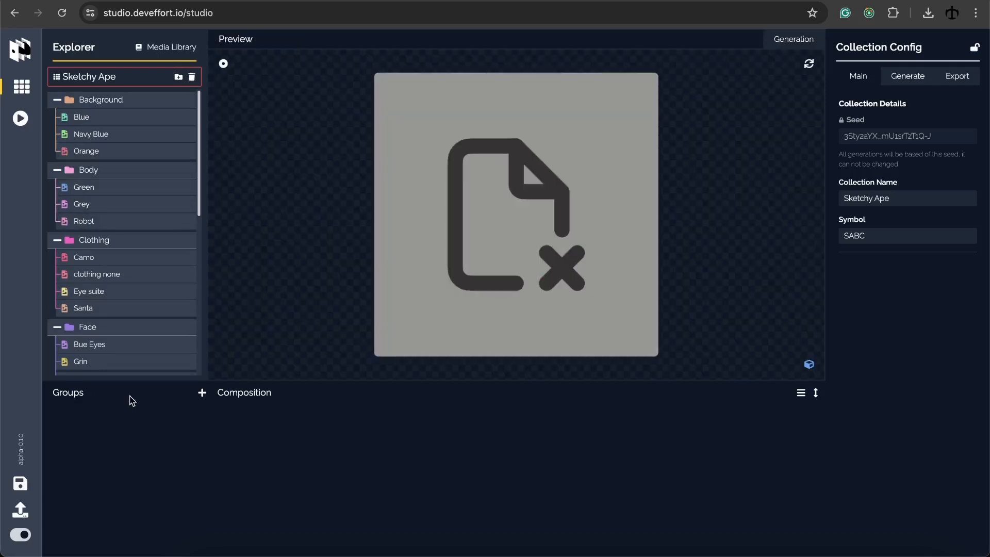
pyautogui.scroll(-3, 128, 189)
pyautogui.scroll(-8, 128, 189)
pyautogui.scroll(12, 126, 323)
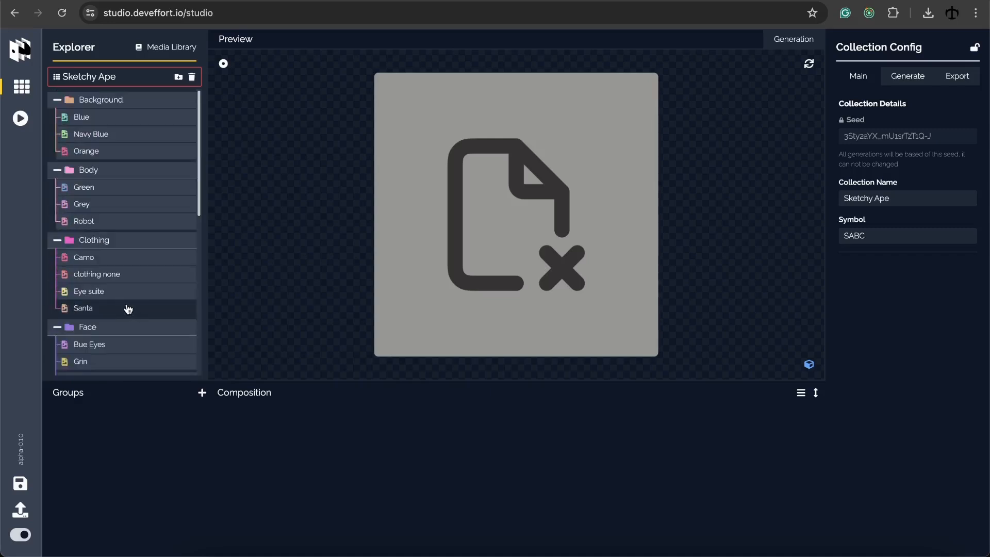
pyautogui.click(202, 393)
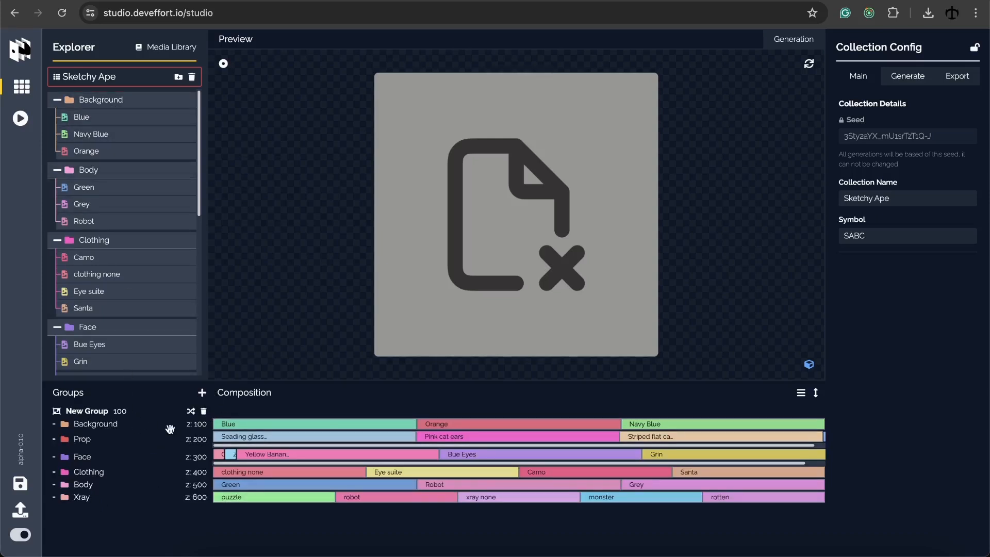
pyautogui.click(202, 395)
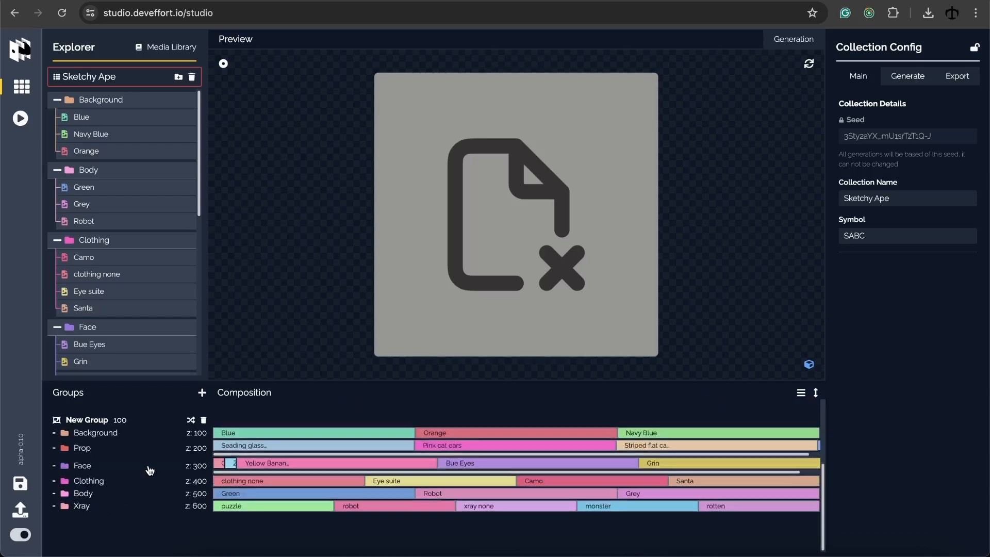
pyautogui.click(204, 427)
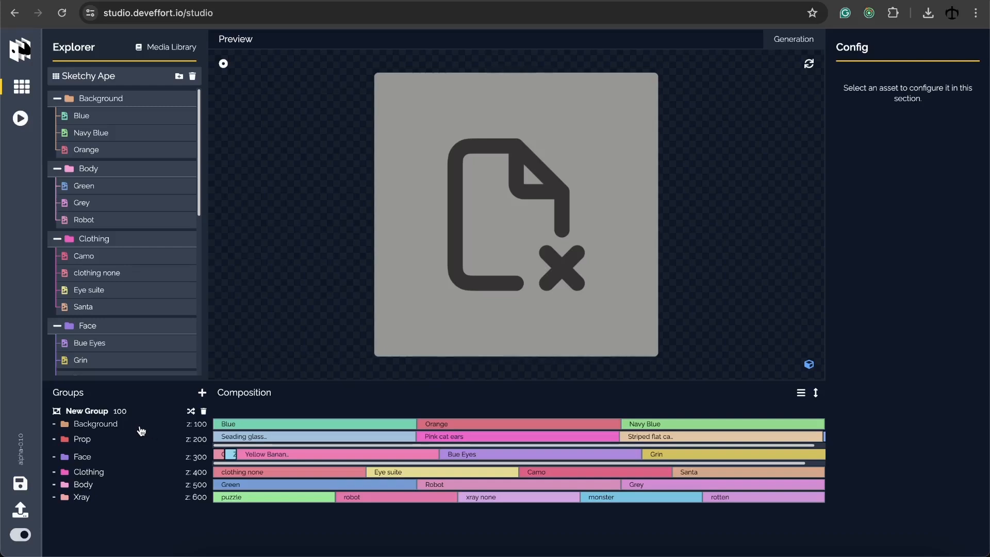
pyautogui.click(92, 415)
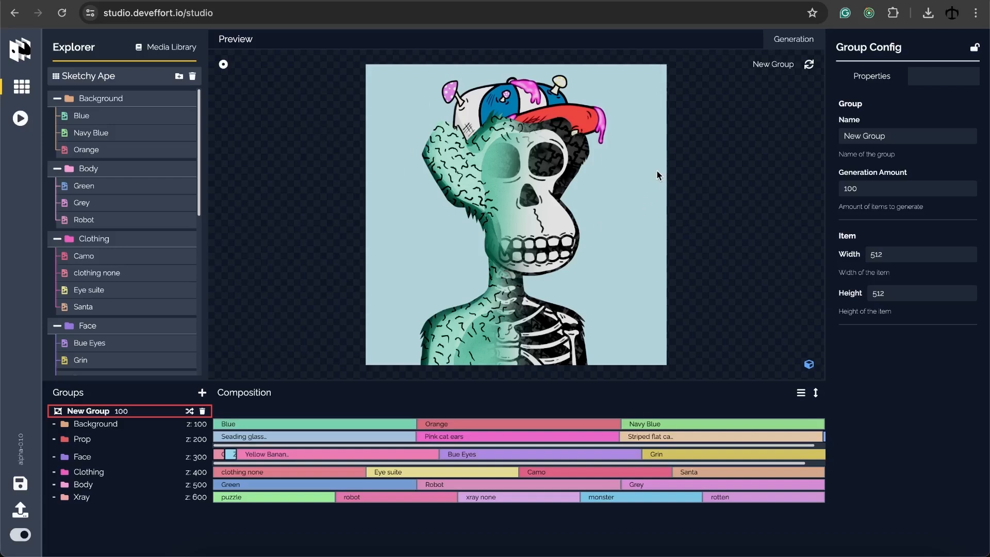
# Regenerate the random preview until a skeleton ape with a cap on light blue appears
pyautogui.click(809, 67)
pyautogui.click(810, 67)
pyautogui.click(809, 67)
pyautogui.click(810, 67)
pyautogui.click(810, 67)
pyautogui.click(810, 67)
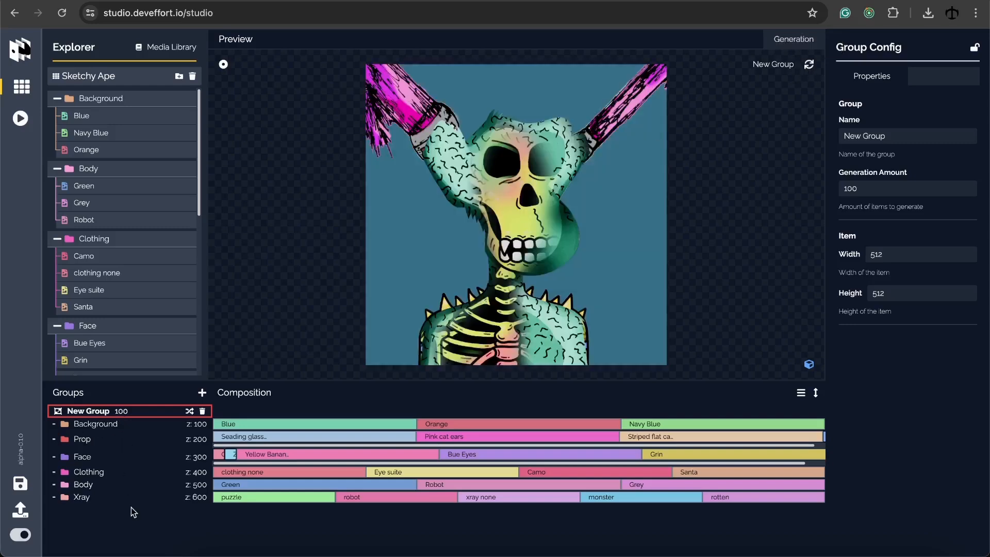
pyautogui.click(810, 68)
pyautogui.click(810, 67)
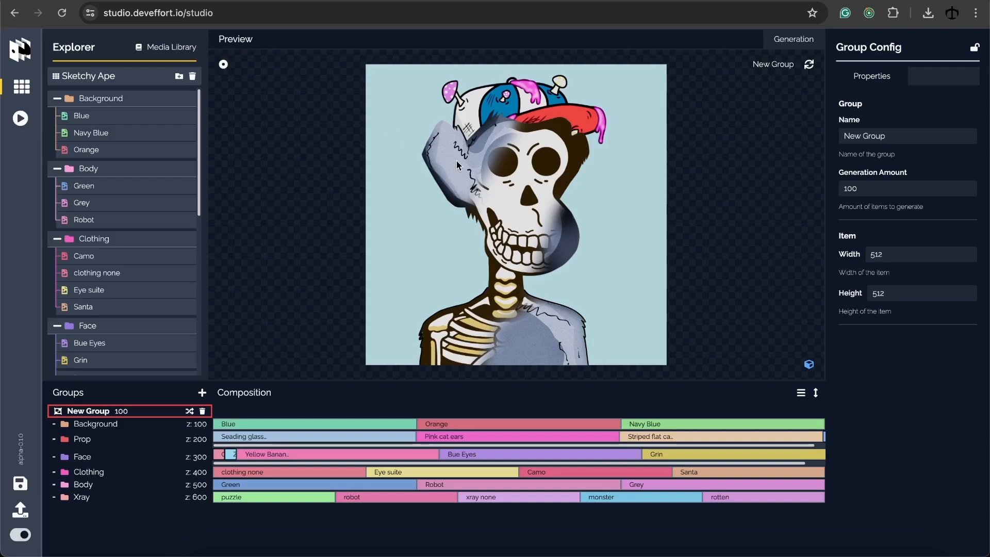
# Switch the preview to 3D mode and orbit it into a tilted panel
pyautogui.click(810, 366)
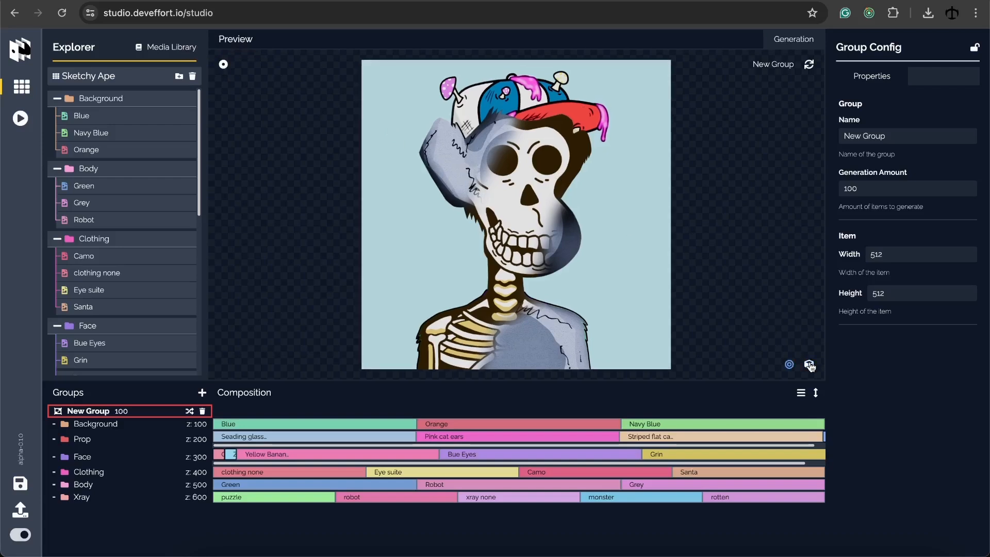
pyautogui.click(809, 366)
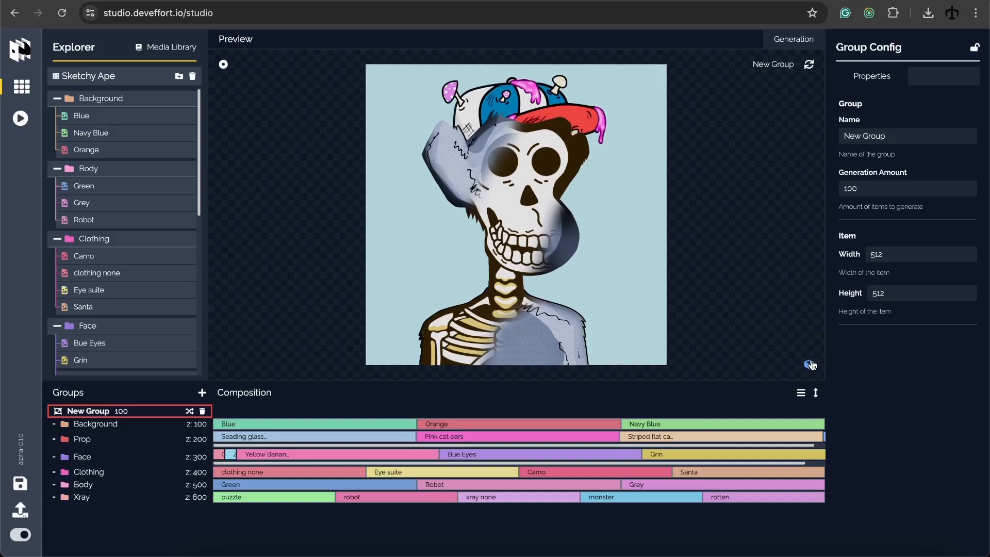
pyautogui.click(809, 366)
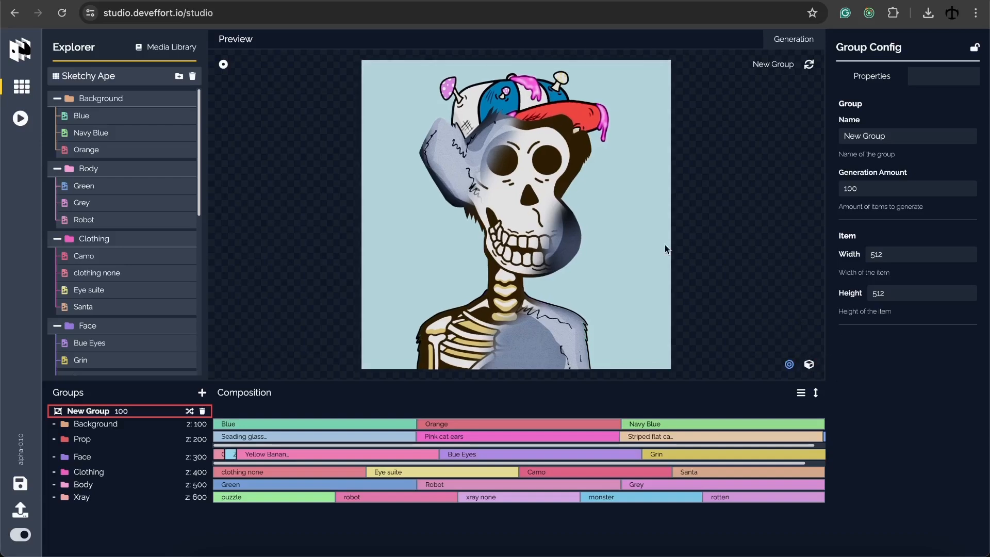
pyautogui.moveTo(482, 167); pyautogui.dragTo(587, 206)
pyautogui.scroll(-5, 495, 181)
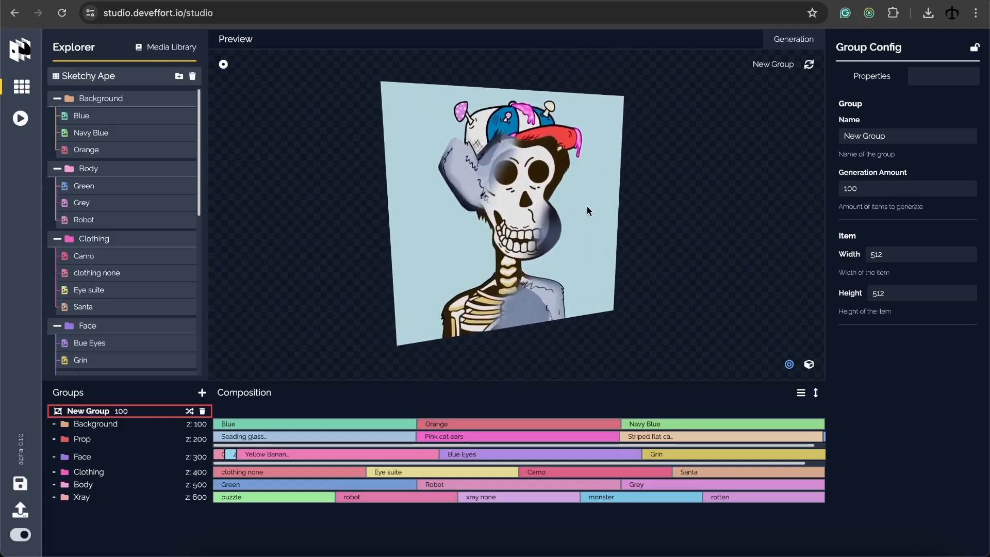
# Spread the 3D preview's layers apart, orbit to a side view, and regenerate the ape
pyautogui.click(789, 365)
pyautogui.moveTo(741, 365); pyautogui.dragTo(717, 367)
pyautogui.moveTo(630, 229); pyautogui.dragTo(655, 215)
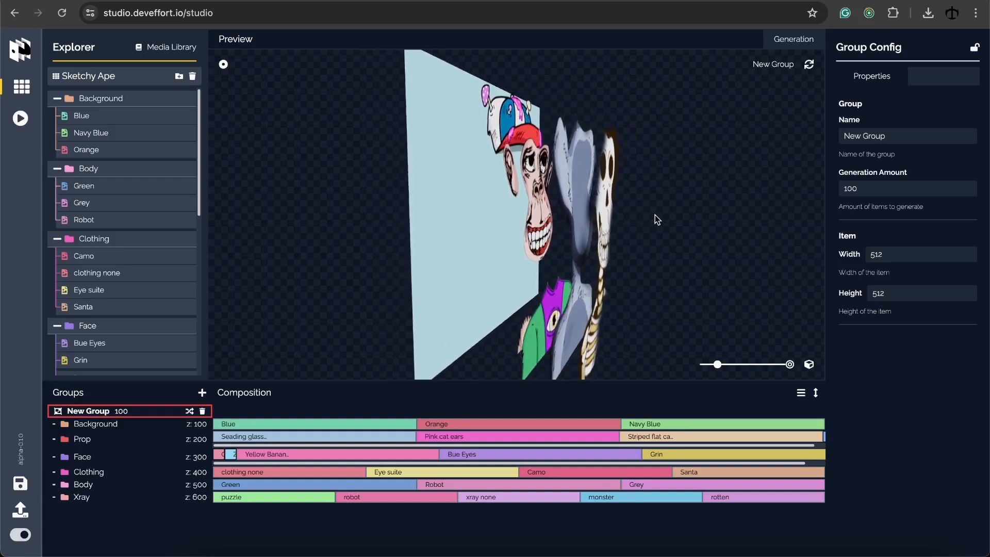
pyautogui.click(810, 67)
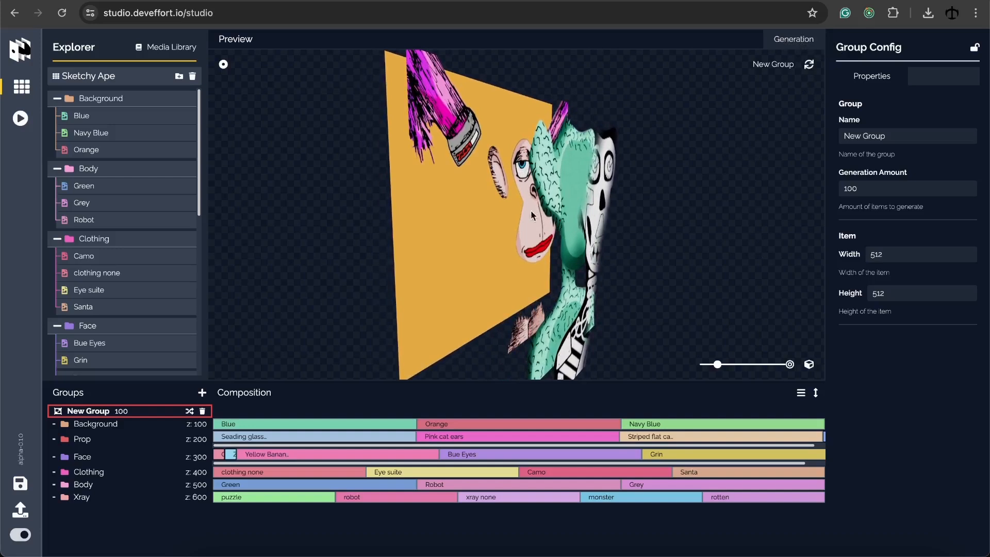
# Zoom the perspective 3D preview onto the ape's face and open the Background trait's settings
pyautogui.click(223, 65)
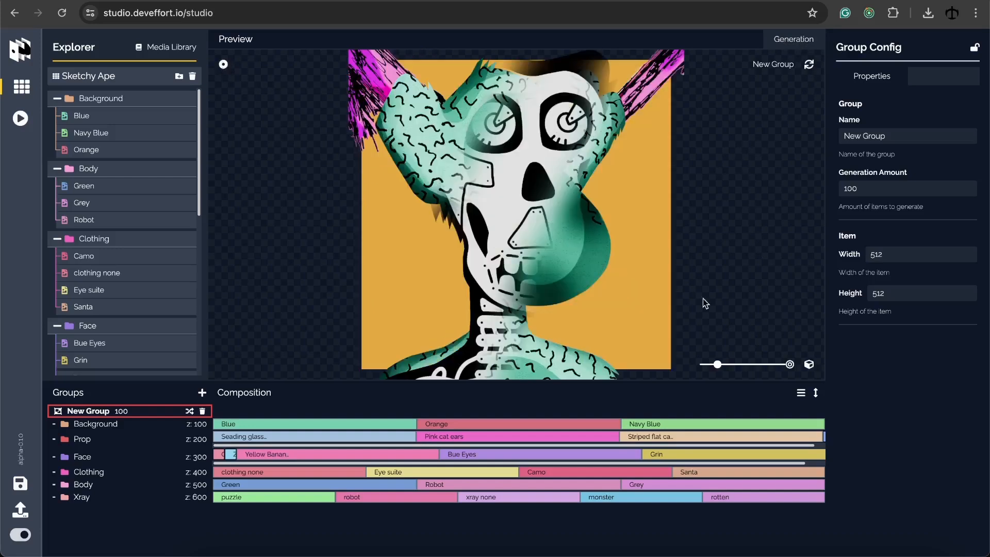
pyautogui.click(810, 366)
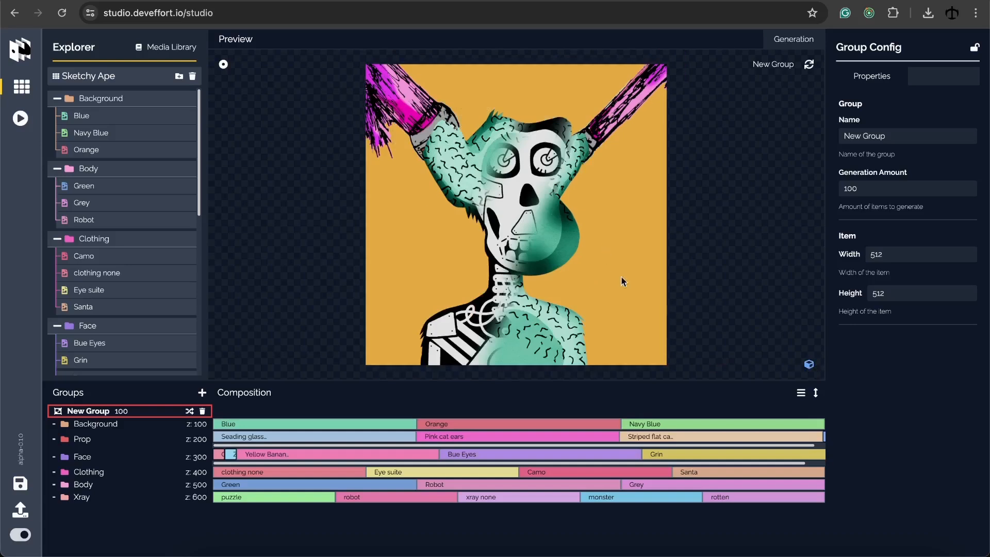
pyautogui.click(810, 365)
pyautogui.moveTo(774, 365); pyautogui.dragTo(719, 365)
pyautogui.scroll(-3, 702, 273)
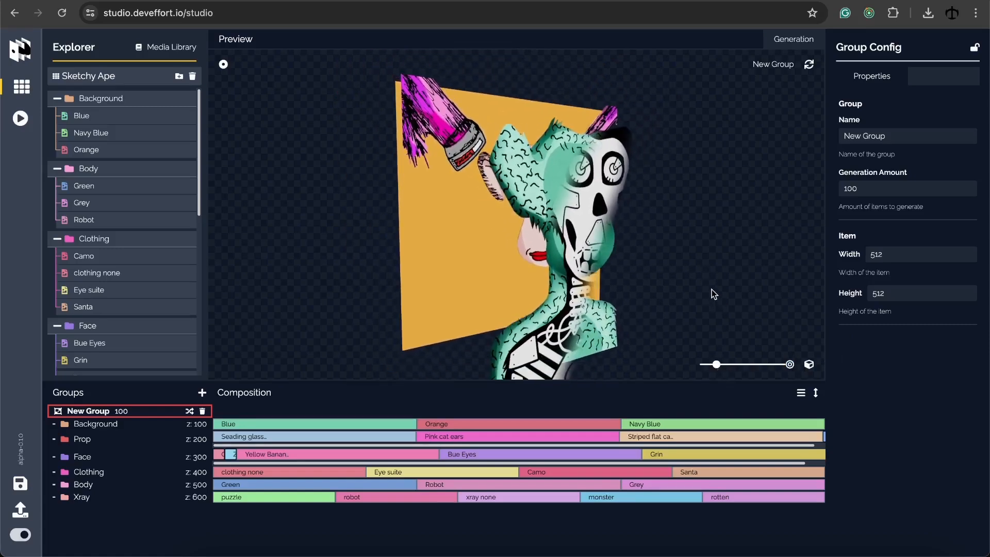
pyautogui.click(114, 428)
pyautogui.moveTo(106, 431)
pyautogui.mouseDown()
pyautogui.moveTo(115, 475)
pyautogui.moveTo(103, 428)
pyautogui.mouseUp()
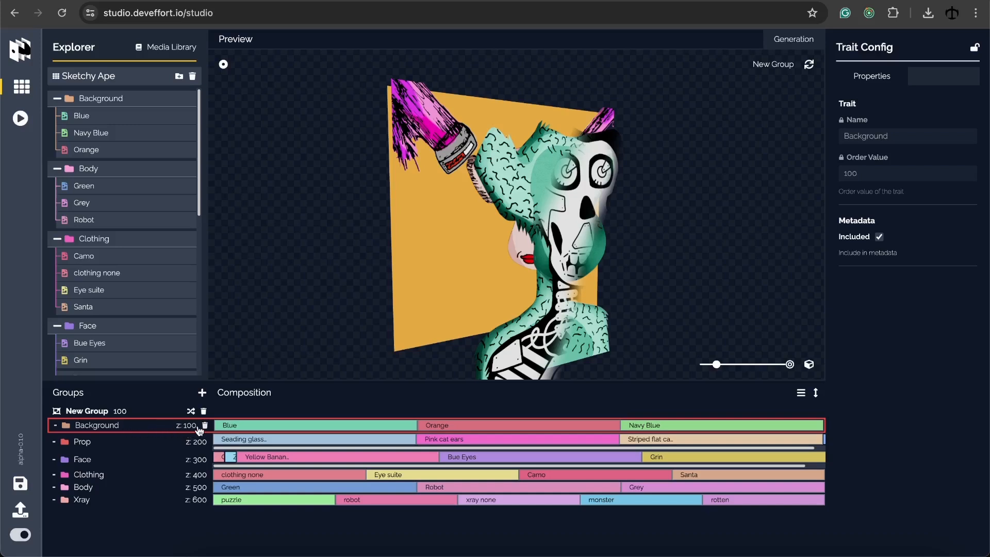
# Move Body under Background and Clothing under Face, giving z values 100 to 600
pyautogui.click(150, 444)
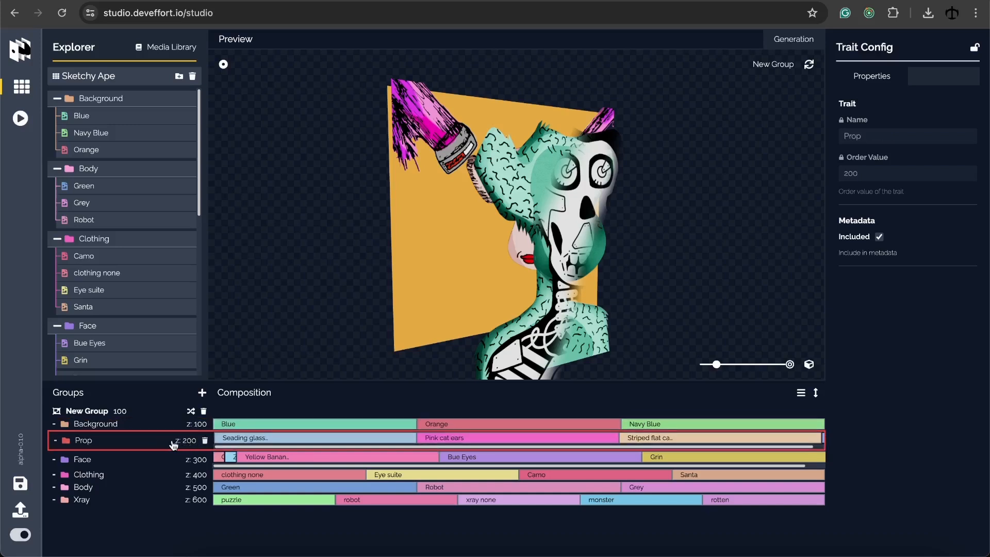
pyautogui.click(124, 428)
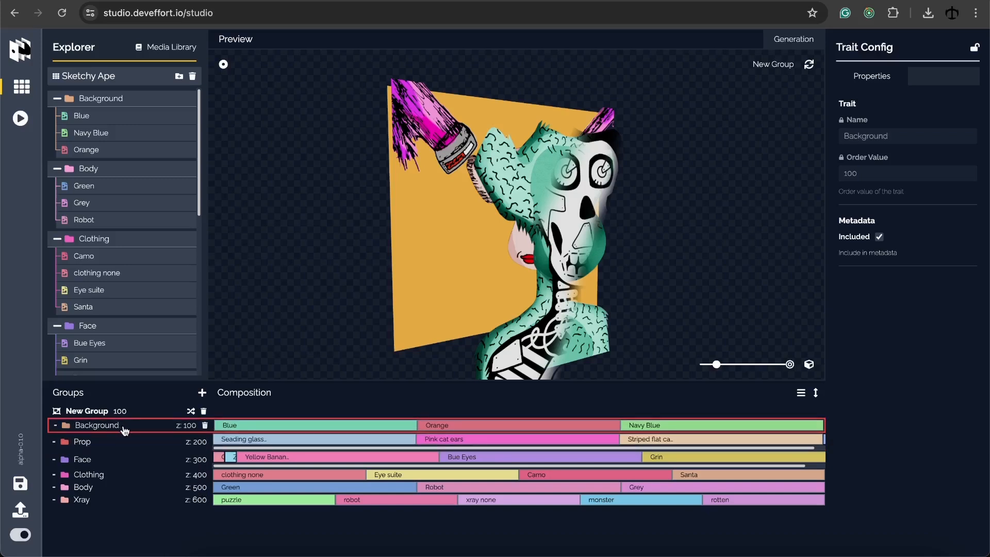
pyautogui.moveTo(101, 495); pyautogui.dragTo(96, 453)
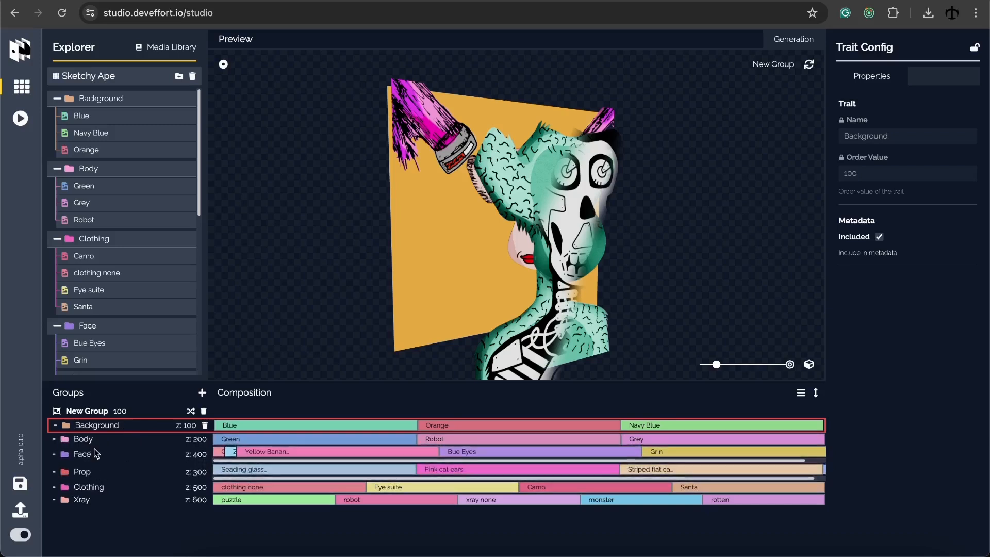
pyautogui.moveTo(89, 487); pyautogui.dragTo(87, 470)
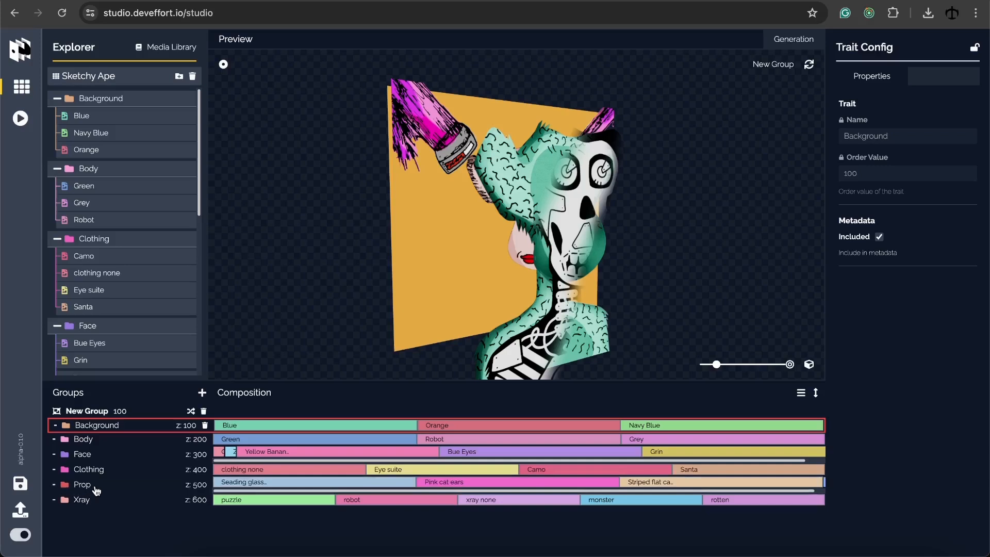
pyautogui.click(95, 503)
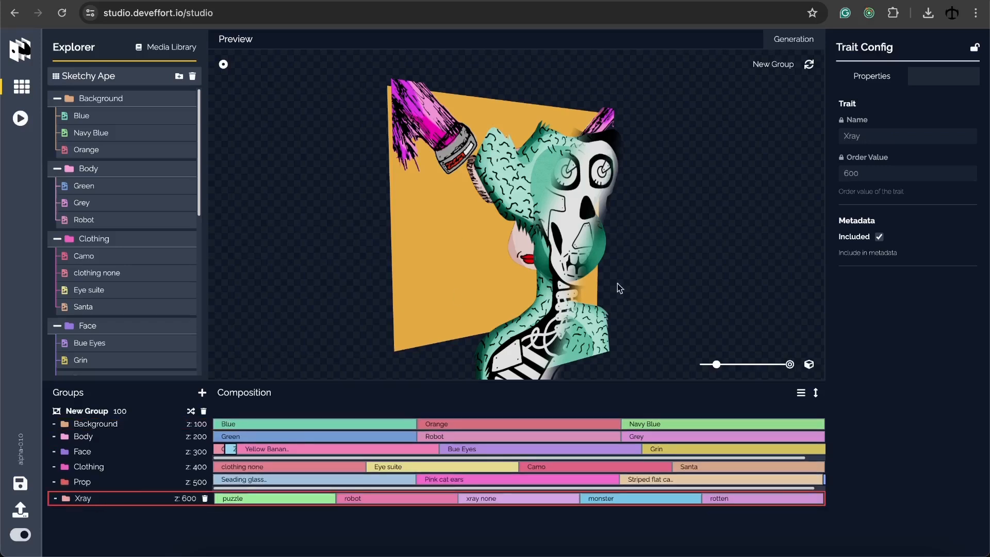
# Open the New Group settings and regenerate the preview ape several times
pyautogui.click(94, 413)
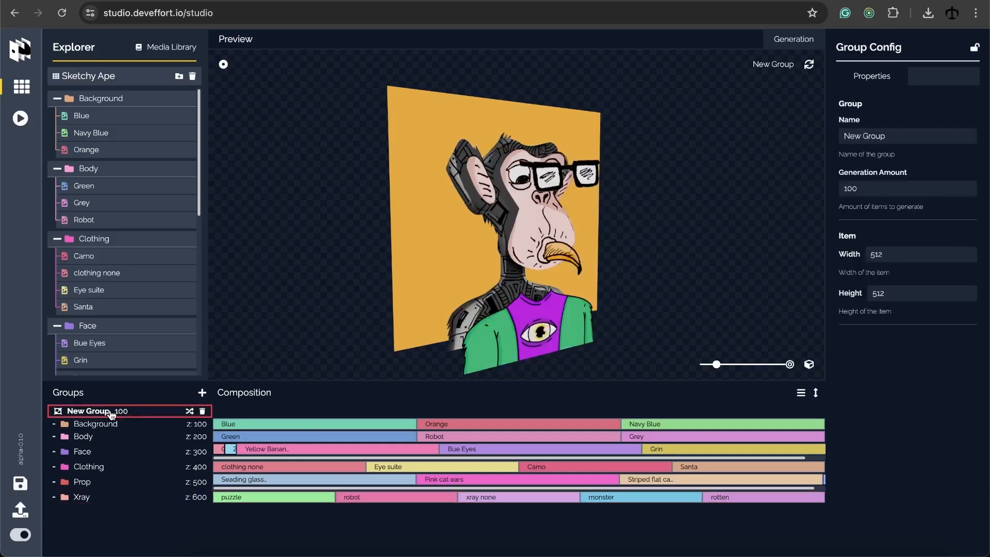
pyautogui.click(809, 65)
pyautogui.click(809, 65)
pyautogui.click(810, 65)
pyautogui.click(810, 65)
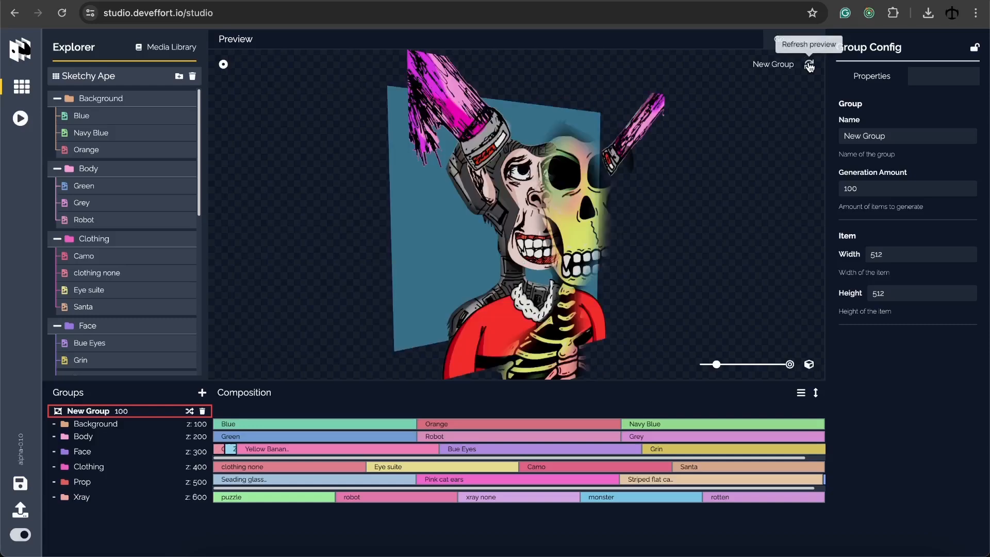
pyautogui.click(809, 65)
pyautogui.click(809, 66)
# Orbit the 3D preview, return to flat view, and regenerate until a new ape on blue appears
pyautogui.moveTo(739, 141); pyautogui.dragTo(719, 142)
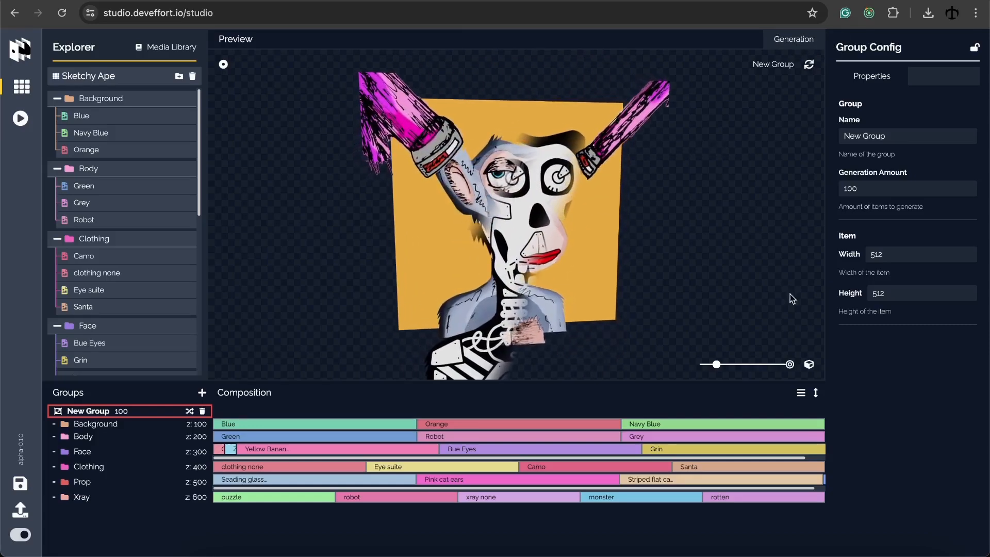
pyautogui.click(812, 365)
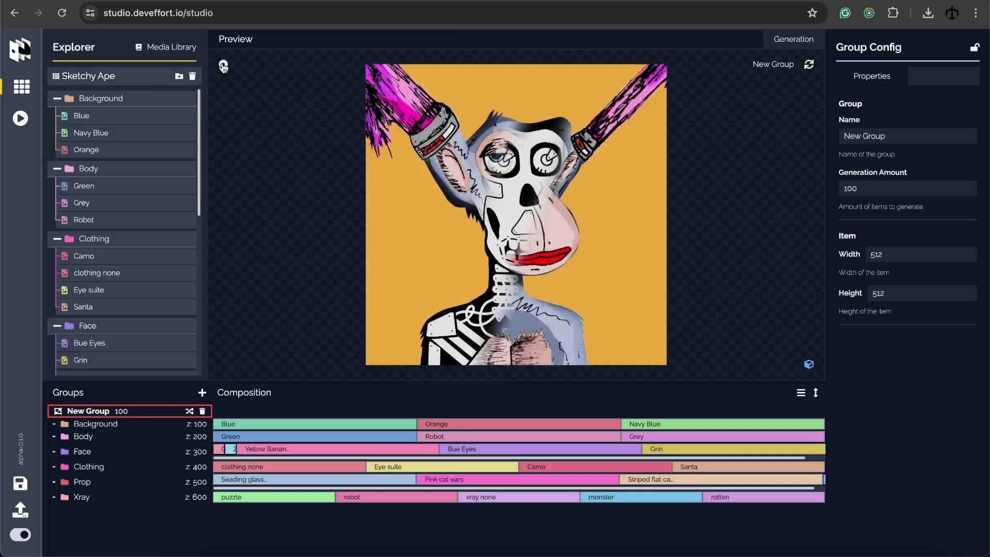
pyautogui.click(810, 66)
pyautogui.click(812, 66)
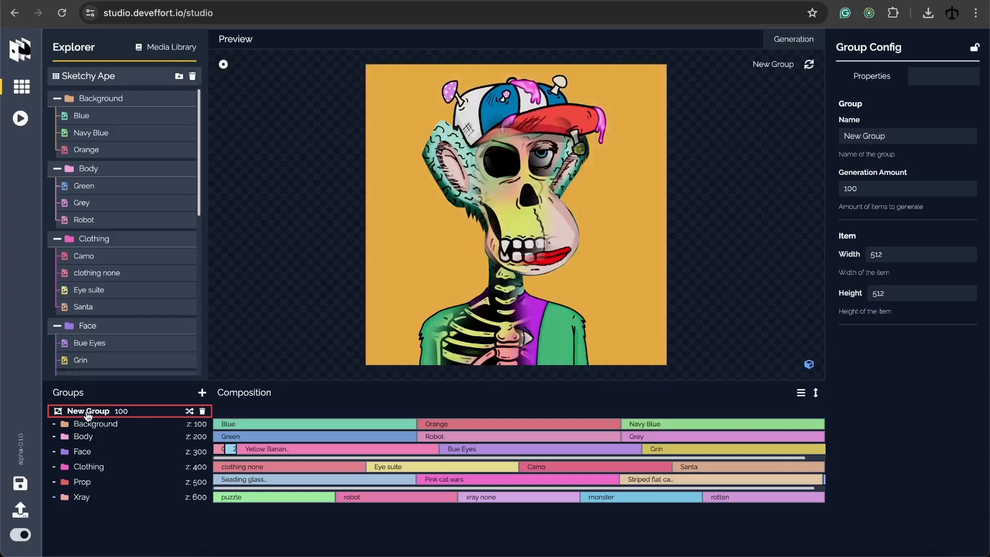
pyautogui.click(809, 66)
pyautogui.click(809, 66)
pyautogui.click(810, 66)
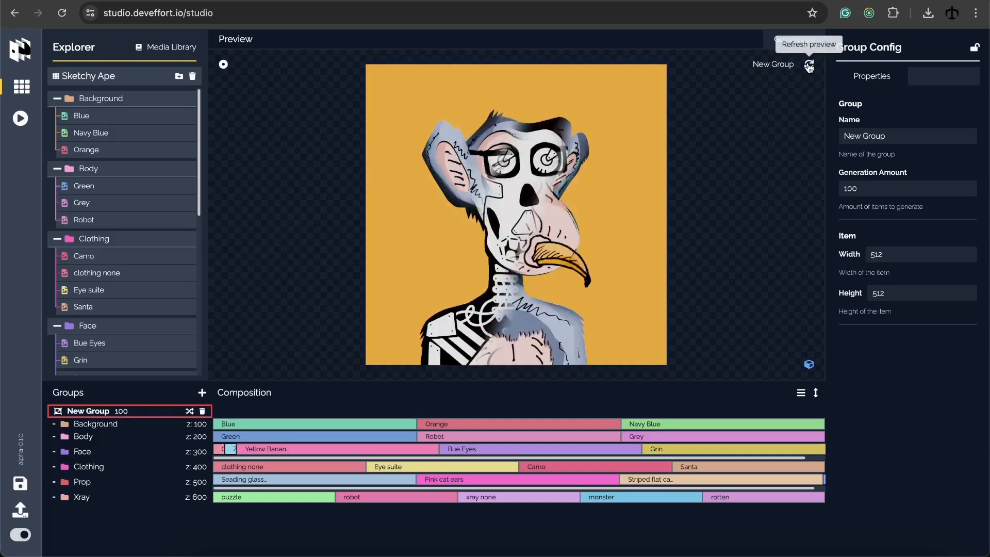
pyautogui.click(809, 66)
pyautogui.click(809, 66)
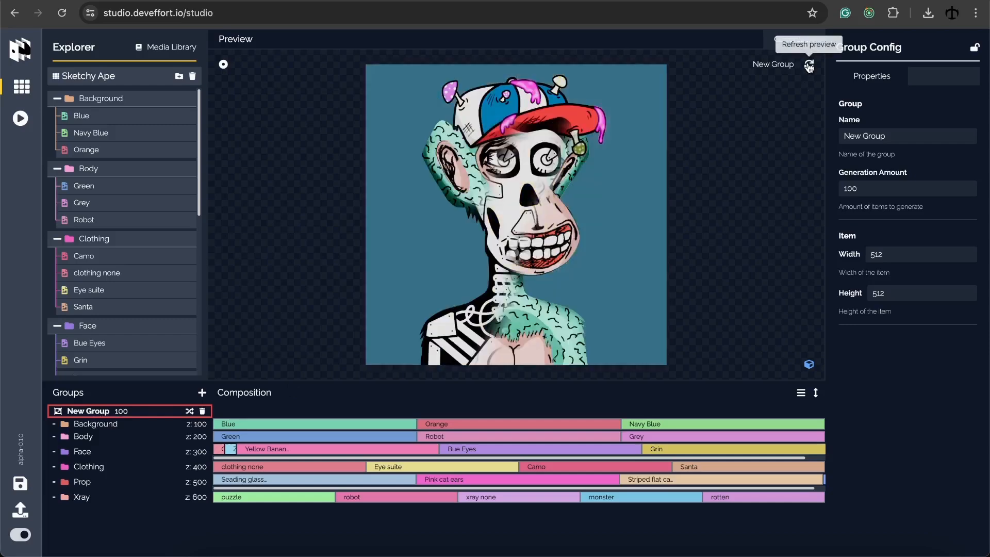
pyautogui.click(809, 66)
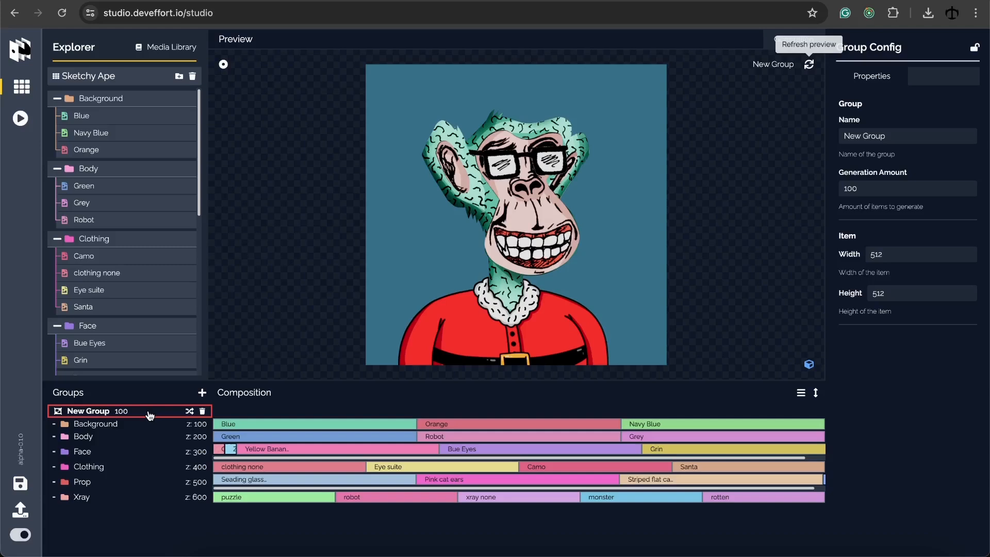
# Rename the group to 'Apes with xrays'
pyautogui.click(900, 132)
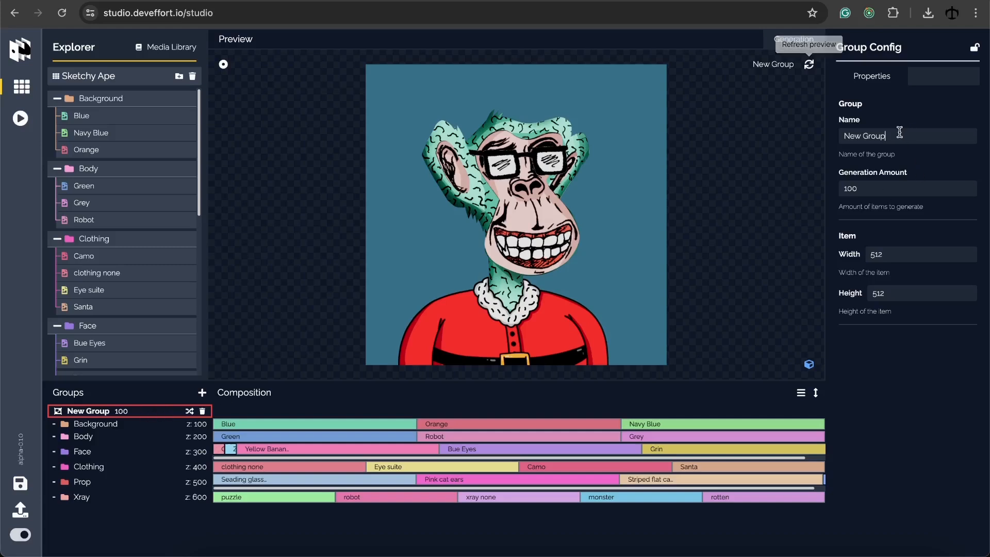
pyautogui.moveTo(900, 132); pyautogui.dragTo(842, 130)
pyautogui.write('Apes')
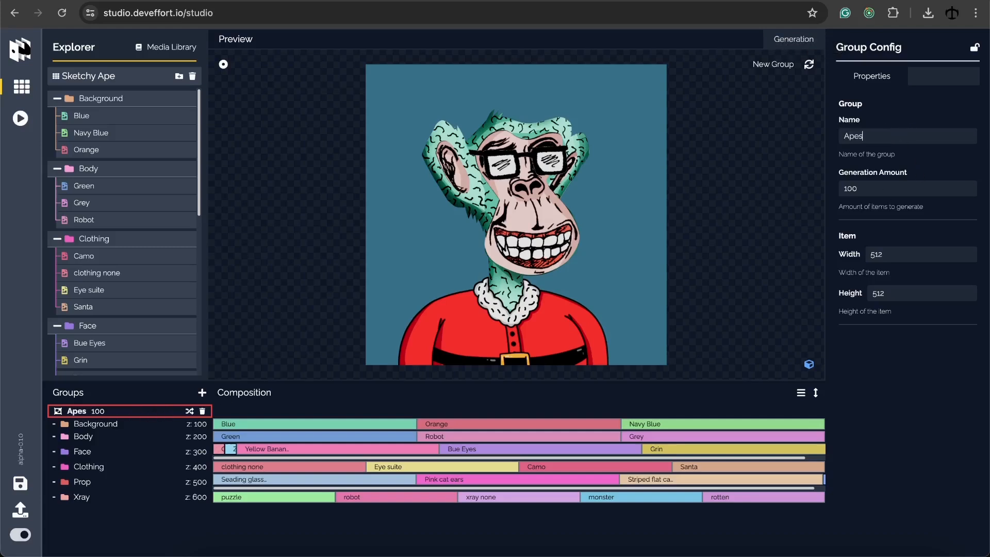
pyautogui.write(' with xrays')
# Set Generation Amount to 10 and item Width and Height to 2000
pyautogui.click(861, 192)
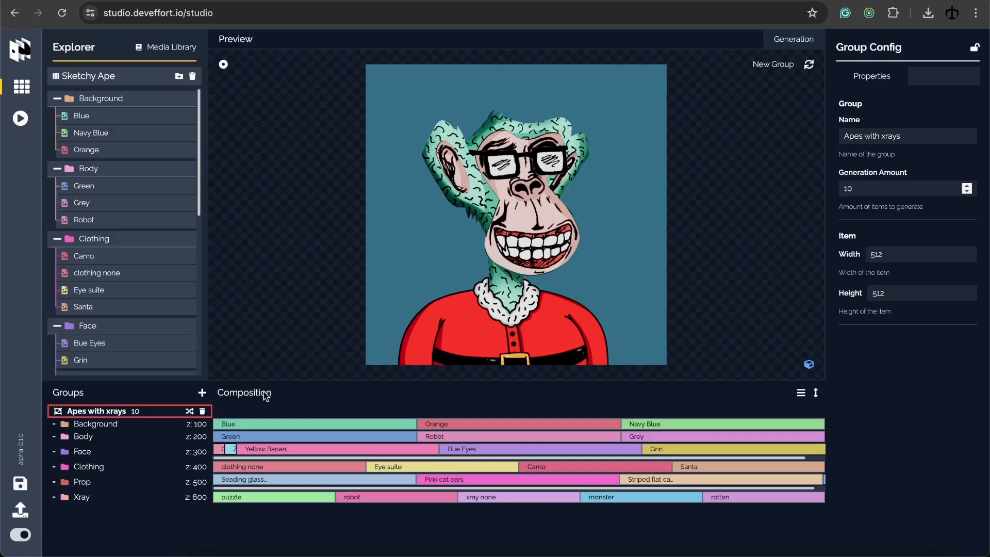
pyautogui.click(900, 256)
pyautogui.press('BackSpace')
pyautogui.press('BackSpace')
pyautogui.press('BackSpace')
pyautogui.write('2000')
pyautogui.press('Tab')
pyautogui.write('2000')
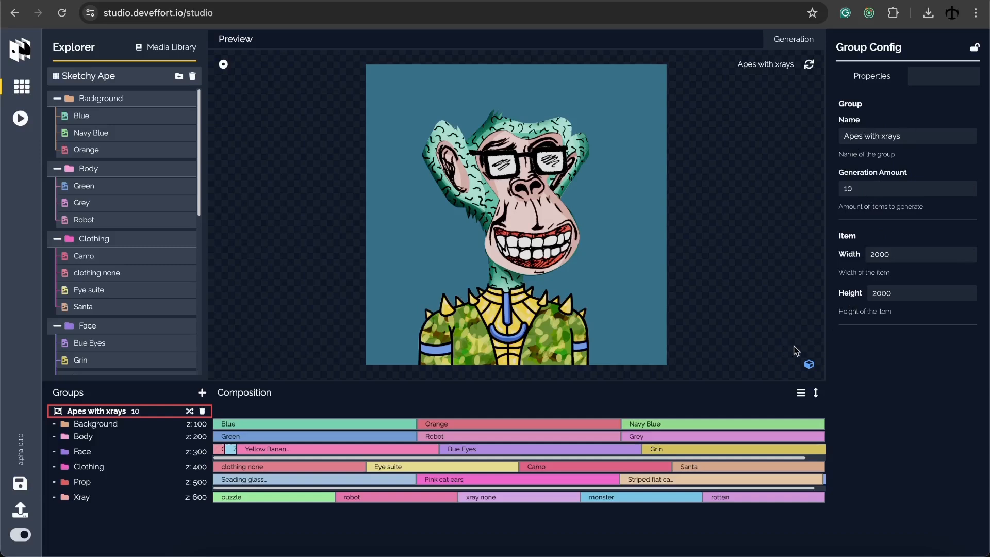
# Add a new group to the collection and rename it to Apes
pyautogui.click(202, 394)
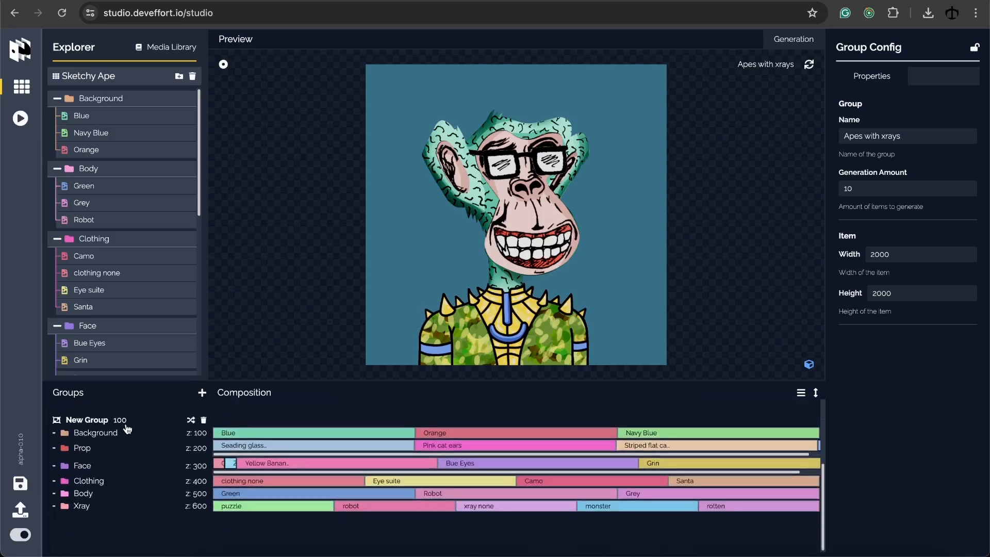
pyautogui.click(147, 421)
pyautogui.tripleClick(881, 135)
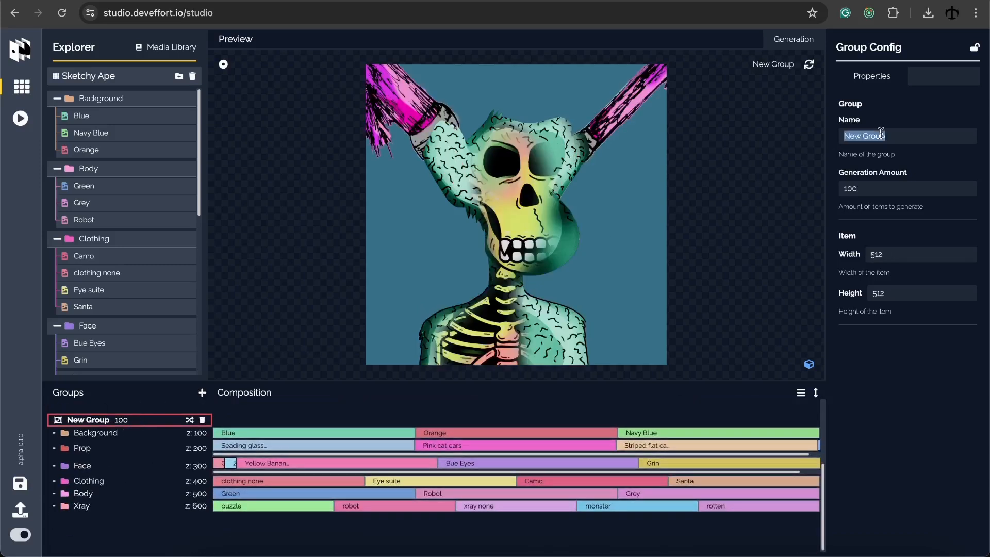
pyautogui.write('Apes')
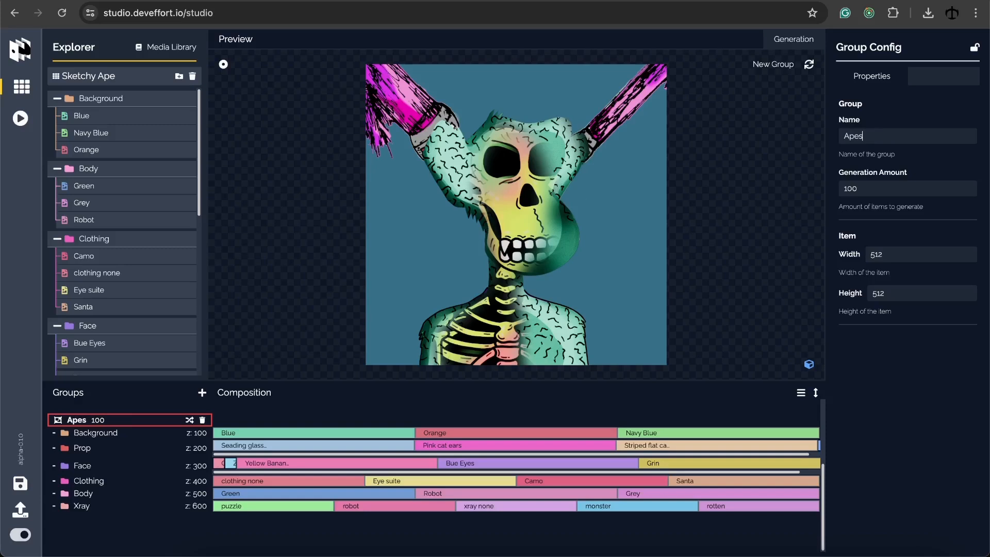
# Remove the Xray, Prop and Clothing layers from Apes and move Body right after Background
pyautogui.click(125, 507)
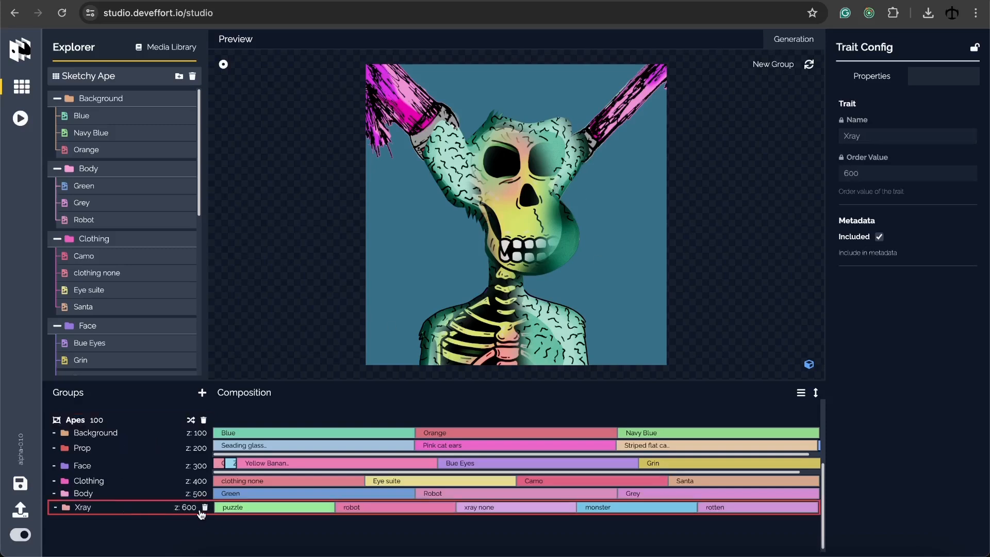
pyautogui.click(205, 509)
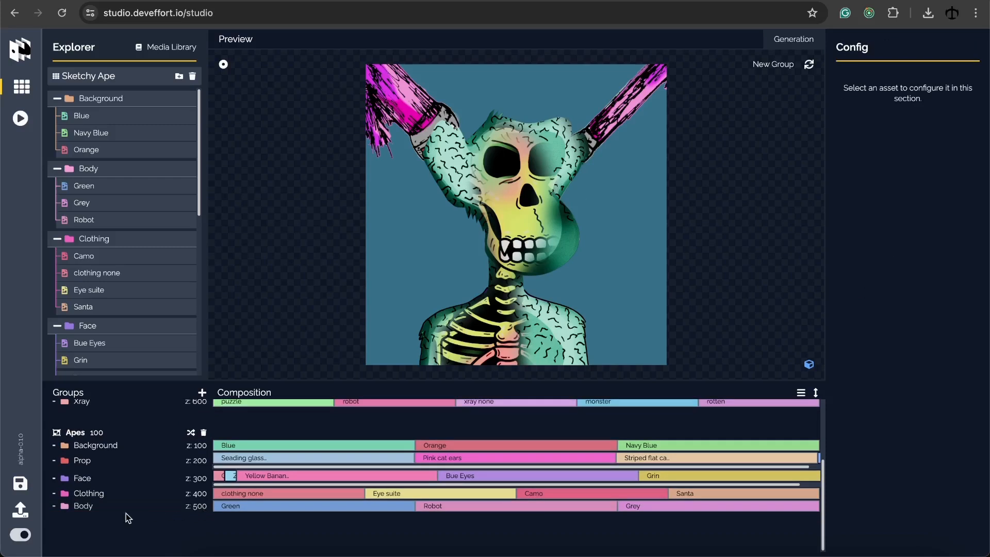
pyautogui.moveTo(97, 506); pyautogui.dragTo(89, 472)
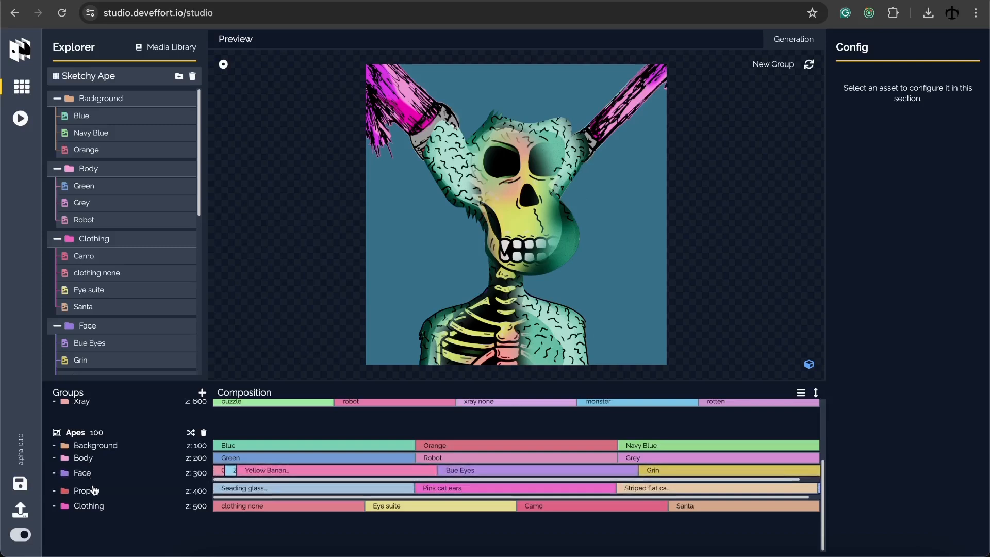
pyautogui.click(97, 492)
pyautogui.click(204, 493)
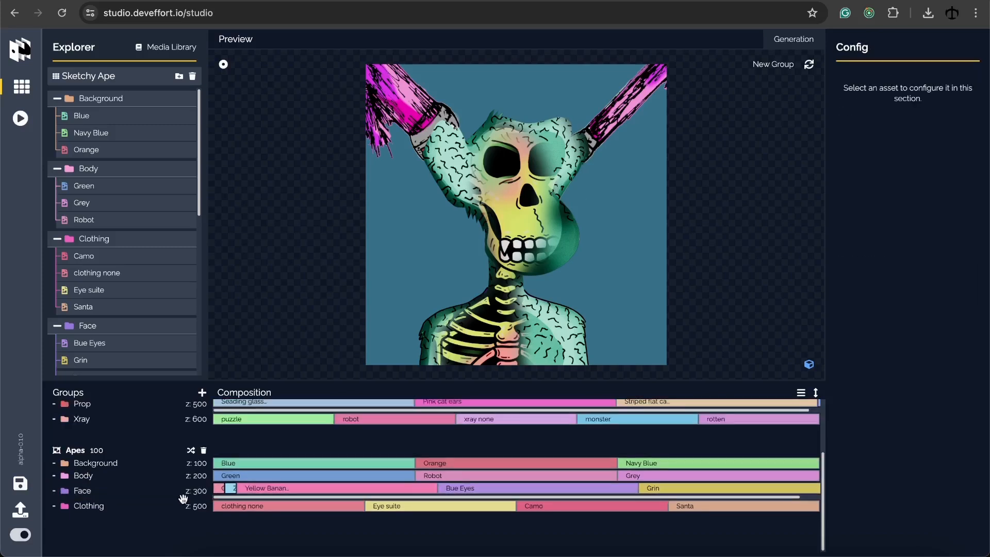
pyautogui.click(160, 510)
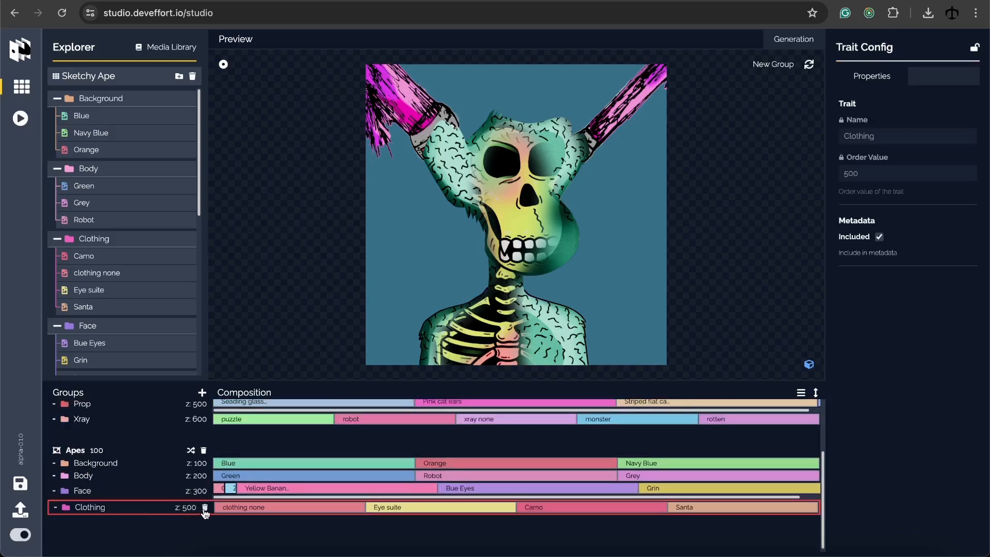
pyautogui.click(204, 509)
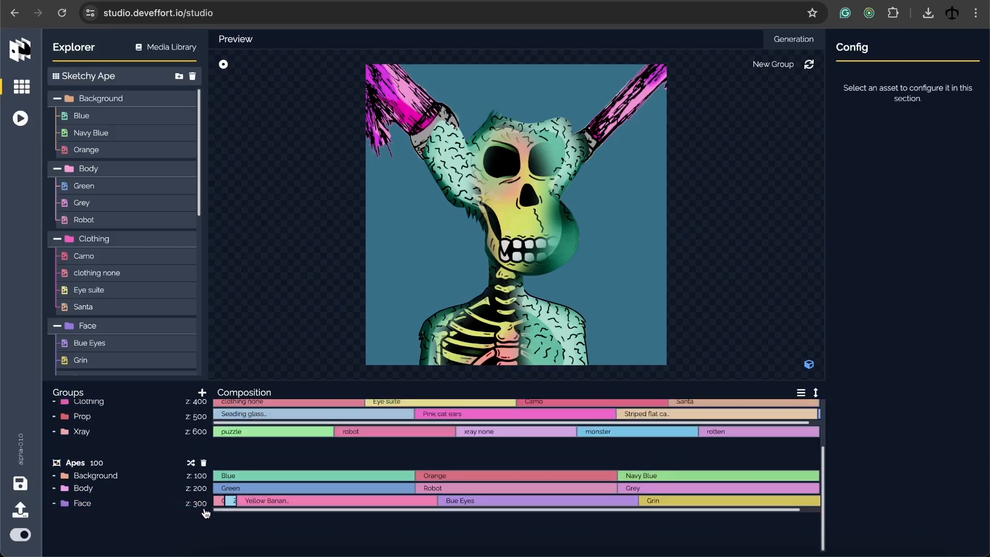
pyautogui.click(92, 467)
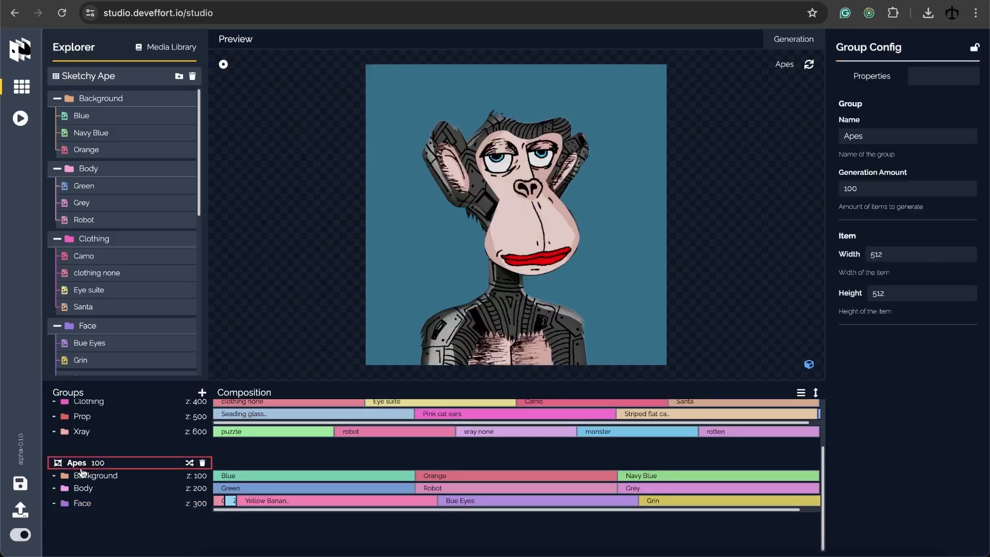
# Regenerate the Apes preview ape three times
pyautogui.scroll(1, 154, 476)
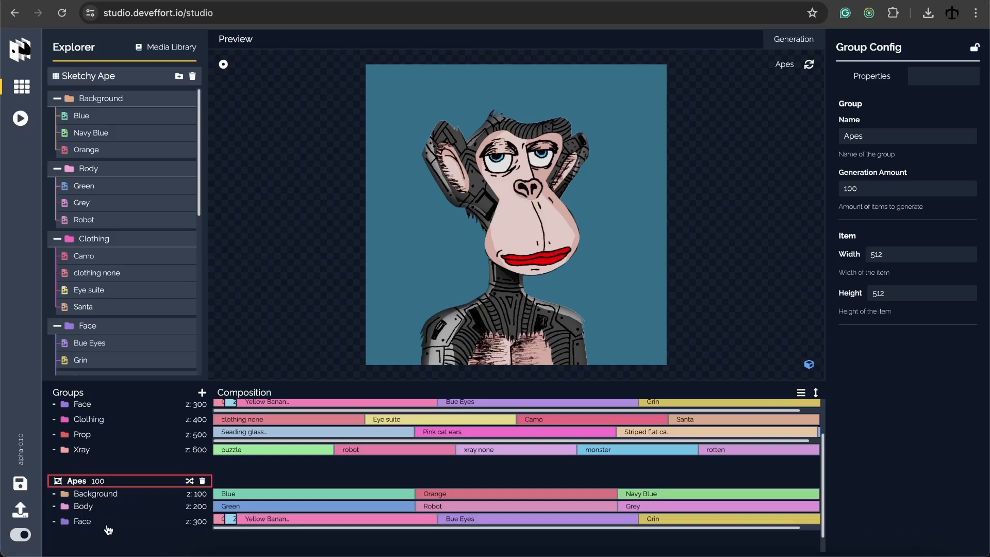
pyautogui.scroll(1, 113, 490)
pyautogui.scroll(2, 113, 486)
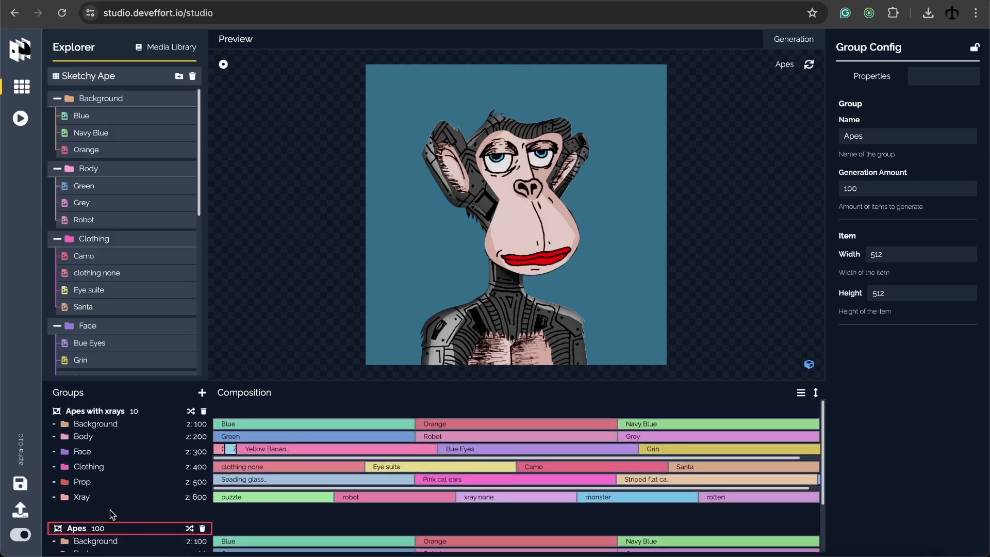
pyautogui.click(810, 64)
pyautogui.click(810, 65)
pyautogui.click(810, 66)
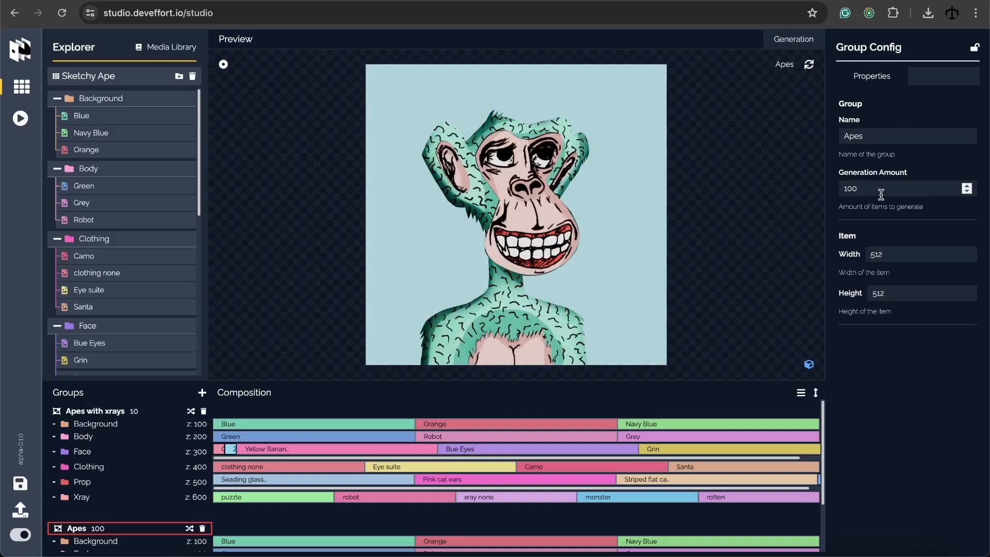
# Set the Apes group to generate 5 items at 2000 × 2000 px
pyautogui.write('5')
pyautogui.doubleClick(876, 254)
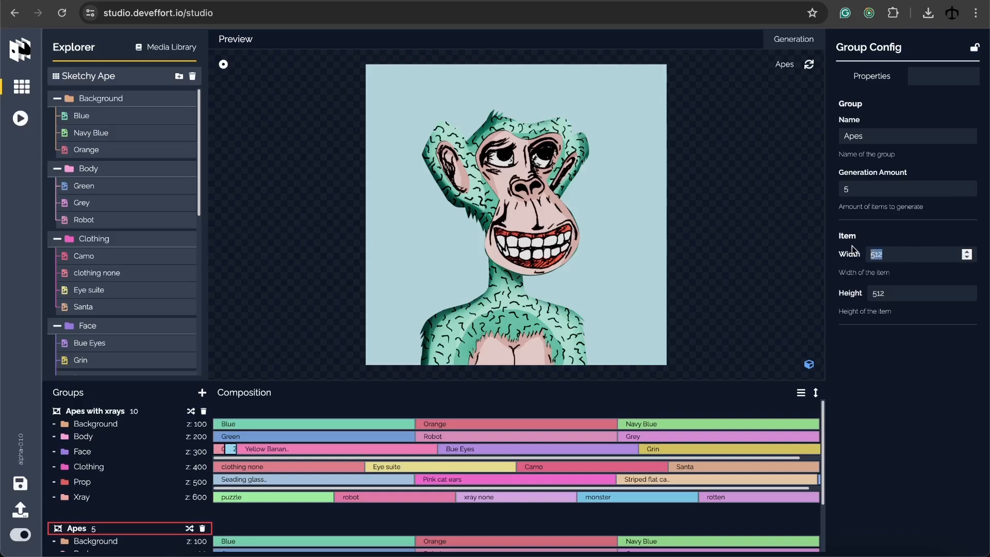
pyautogui.write('2000')
pyautogui.press('Tab')
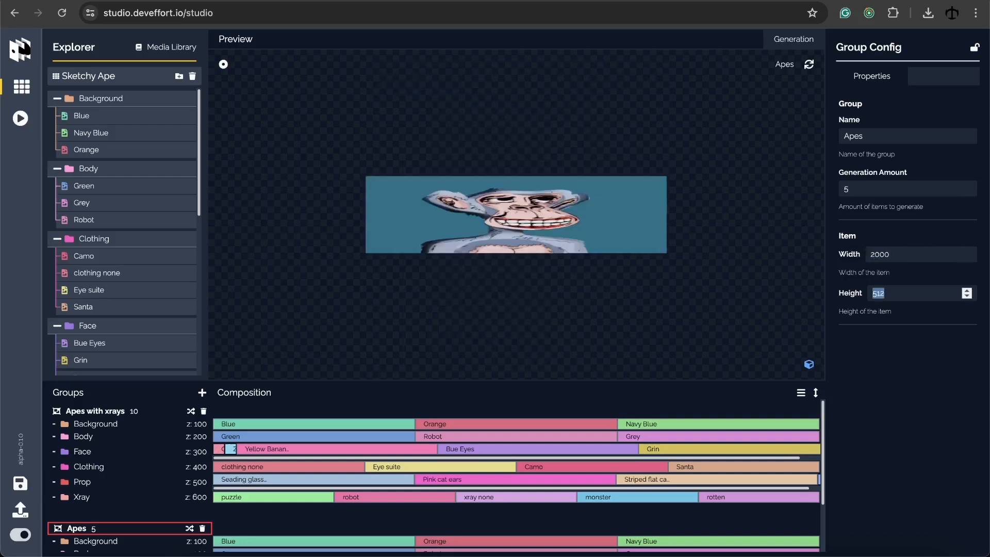
pyautogui.write('2000')
pyautogui.click(871, 375)
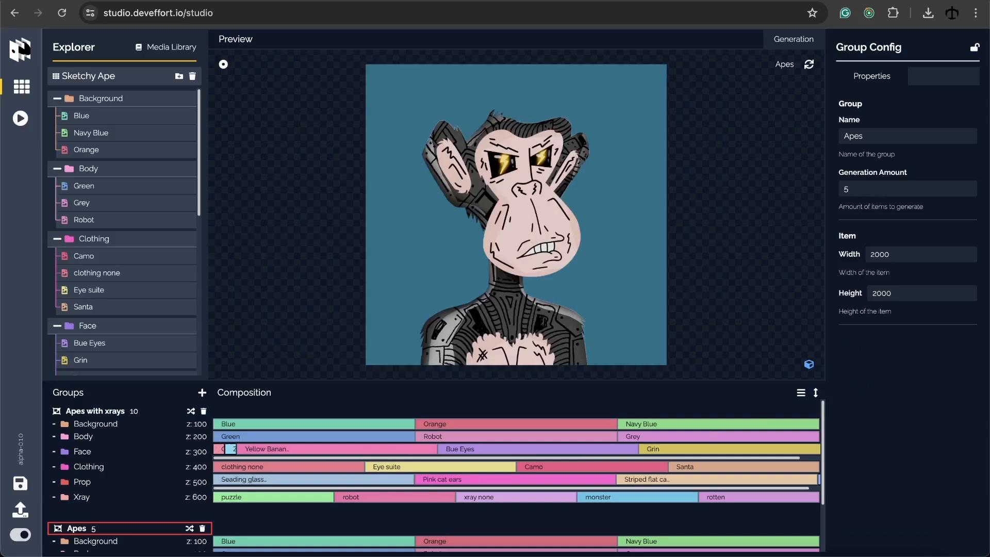
# Bring up the Apes with xrays group's settings
pyautogui.click(111, 413)
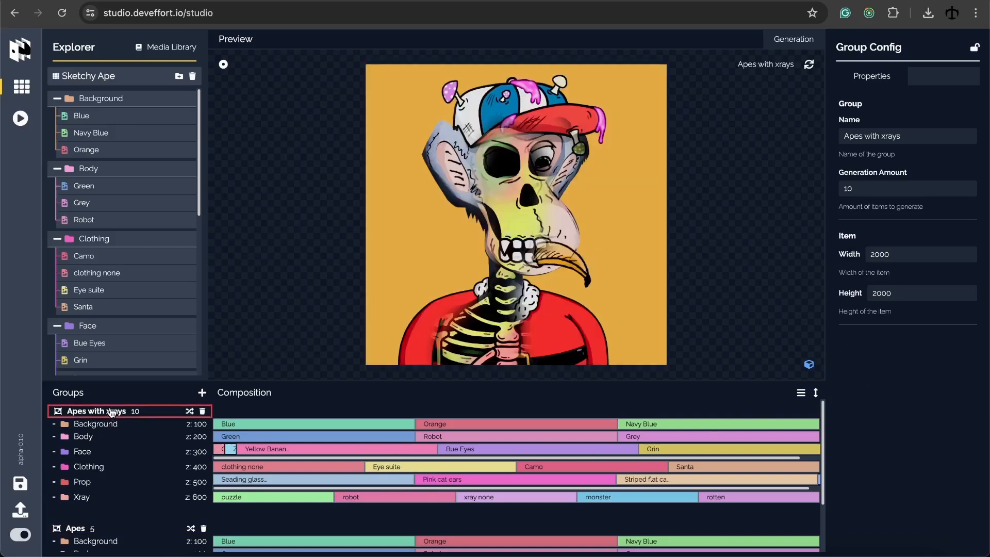
pyautogui.click(98, 530)
pyautogui.scroll(-2, 150, 482)
pyautogui.scroll(-1, 147, 498)
pyautogui.scroll(1, 133, 496)
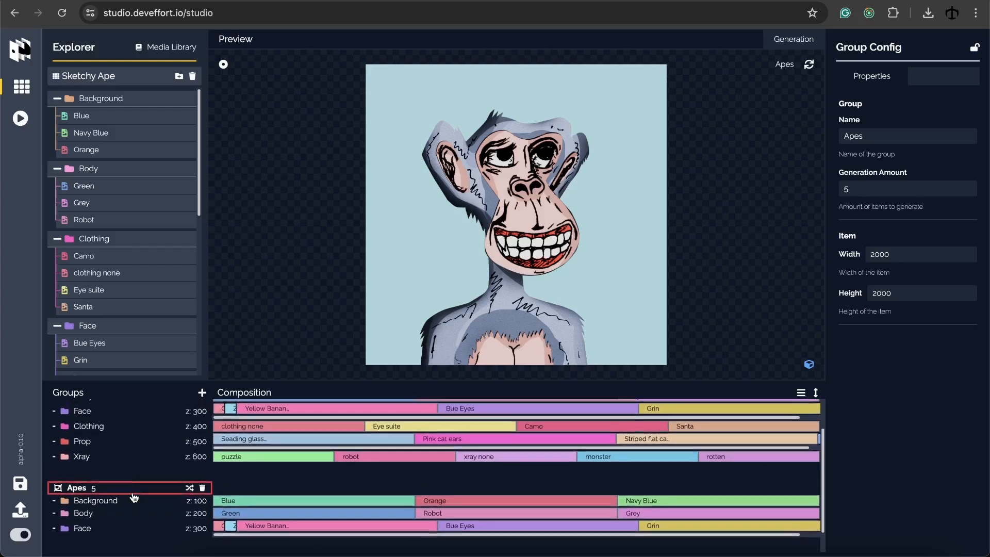
pyautogui.scroll(2, 133, 497)
pyautogui.click(132, 413)
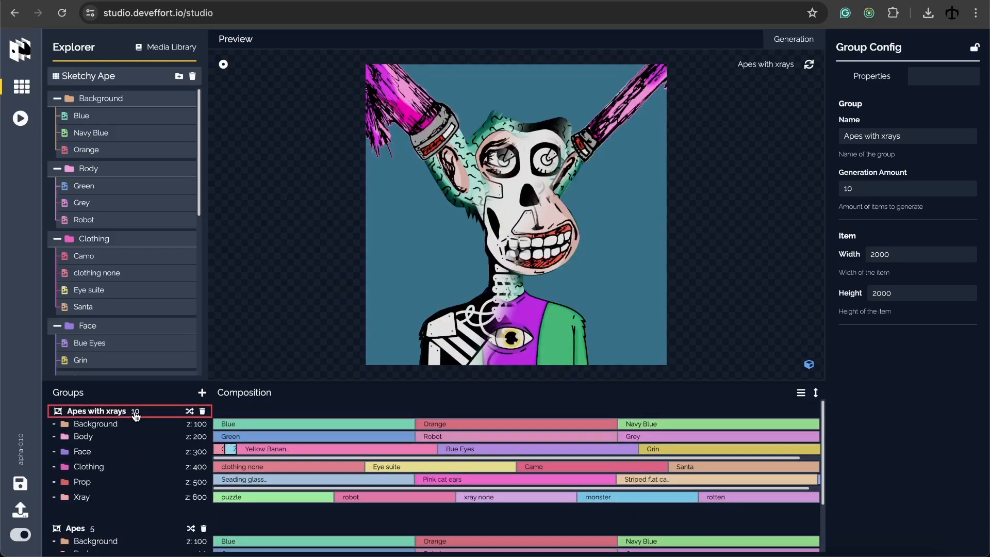
# Save the project as a downloaded file and show the composition as stacked vertical bars
pyautogui.click(21, 484)
pyautogui.click(802, 394)
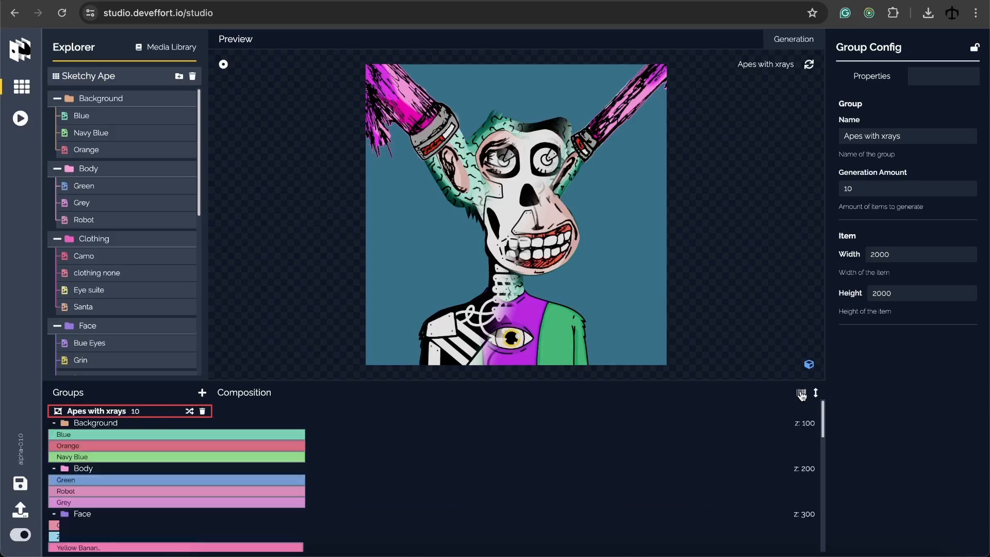
pyautogui.scroll(-3, 314, 437)
pyautogui.scroll(-5, 314, 438)
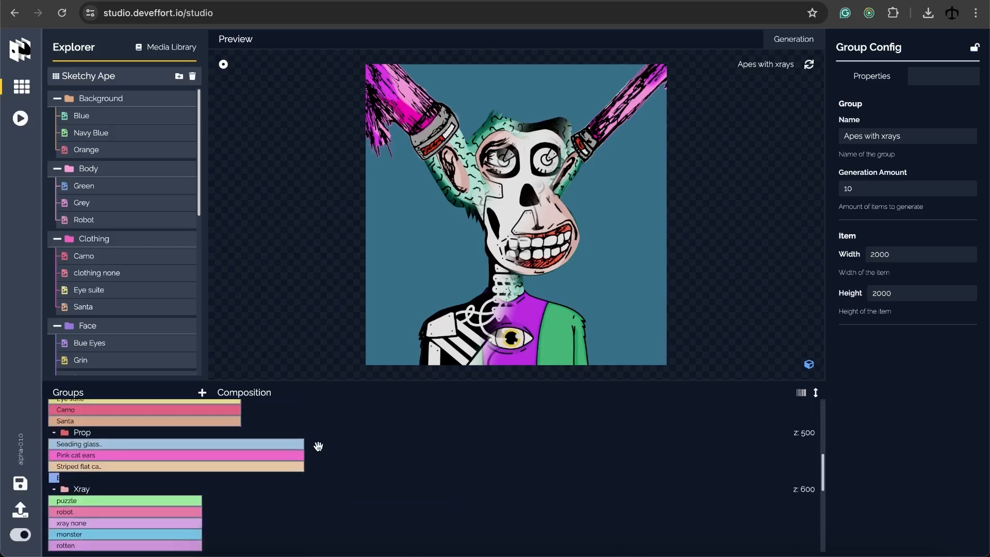
pyautogui.scroll(3, 316, 444)
pyautogui.scroll(3, 325, 446)
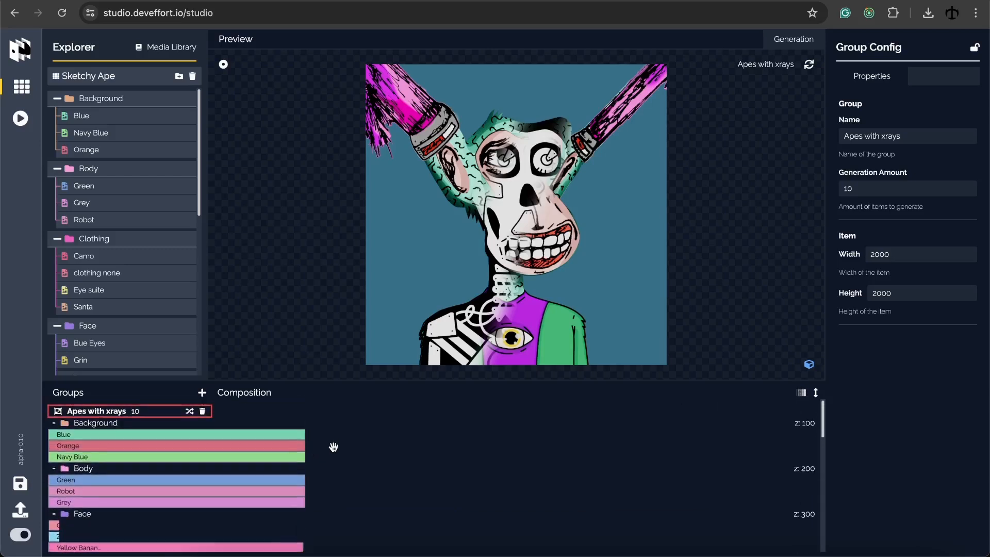
# Expand the composition panel to full height, then shrink it back down
pyautogui.click(817, 394)
pyautogui.scroll(-2, 551, 141)
pyautogui.scroll(1, 540, 148)
pyautogui.scroll(1, 540, 148)
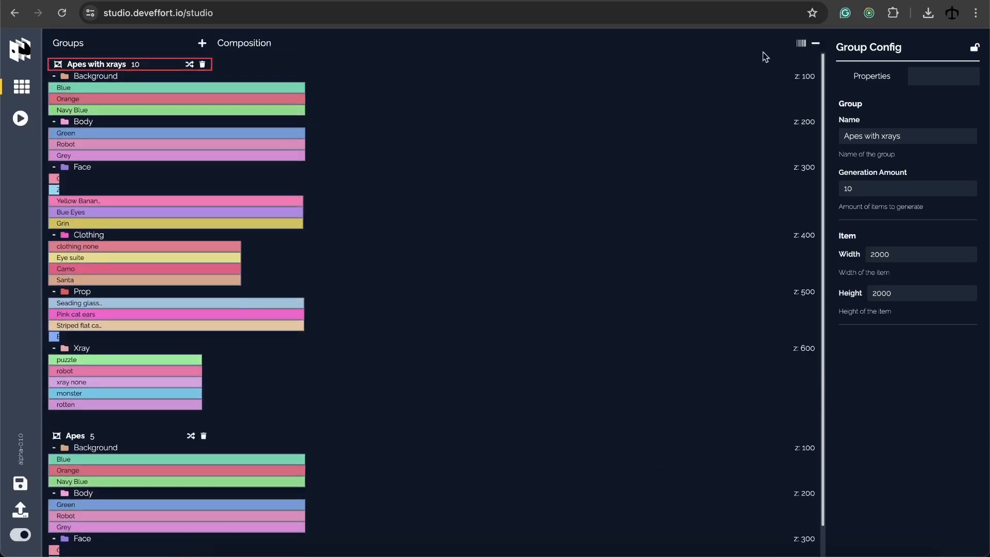
pyautogui.click(816, 43)
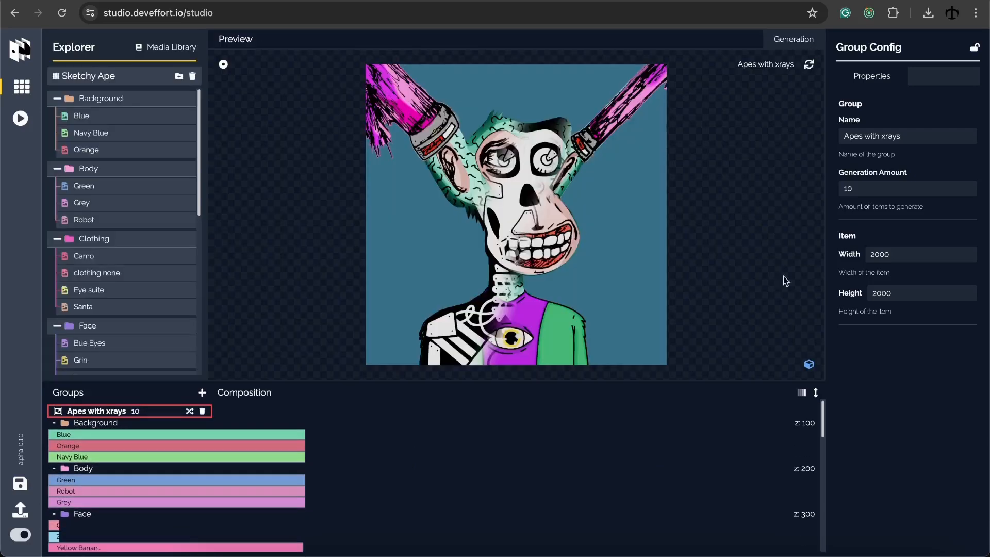
# Show the composition as horizontal rows and reshuffle the Apes with xrays probabilities repeatedly
pyautogui.click(803, 394)
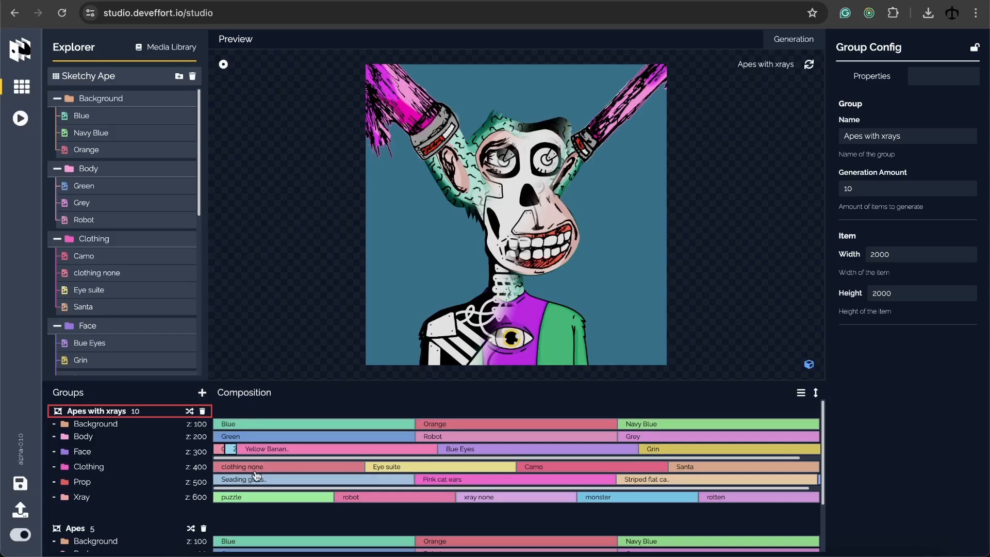
pyautogui.click(190, 411)
pyautogui.click(189, 411)
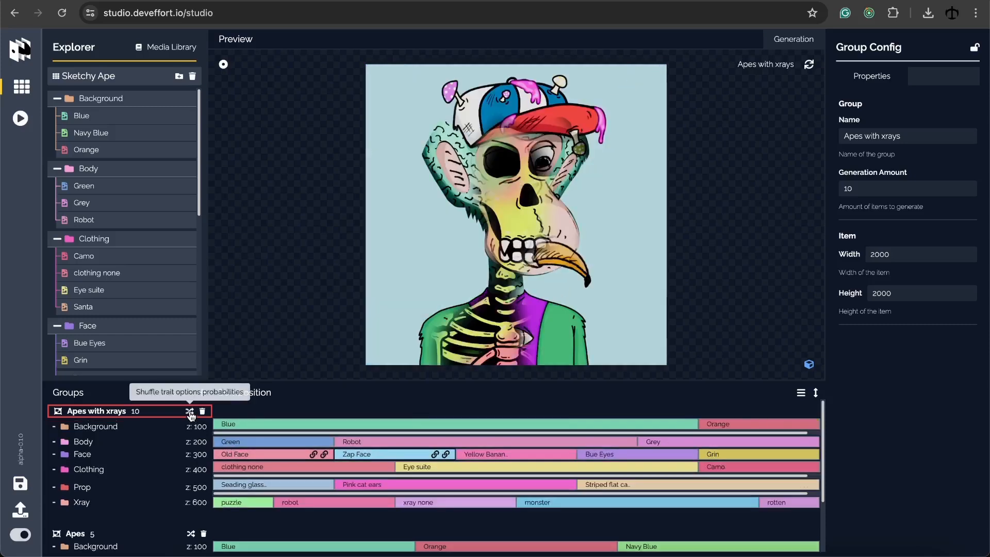
pyautogui.click(190, 411)
pyautogui.click(190, 411)
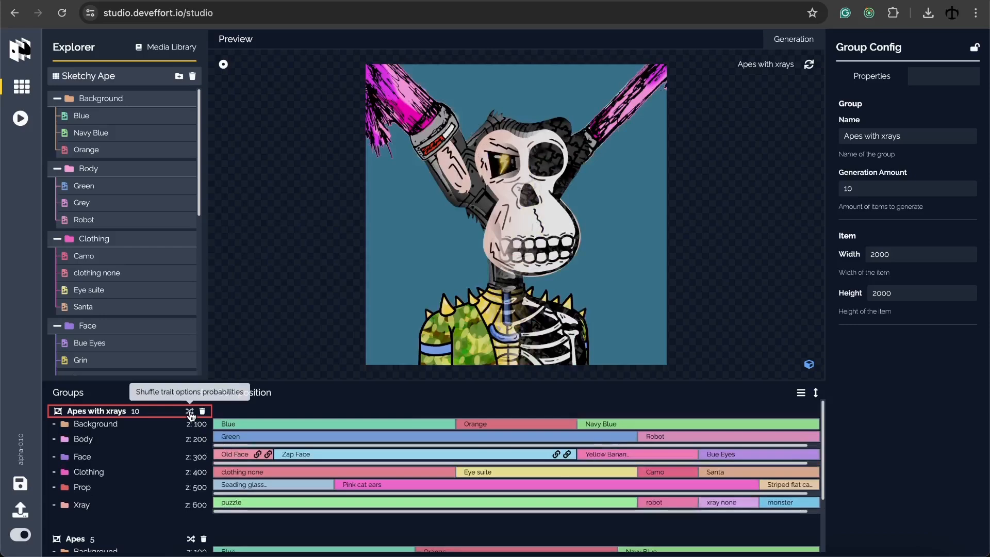
pyautogui.click(189, 411)
pyautogui.click(189, 411)
pyautogui.click(189, 411)
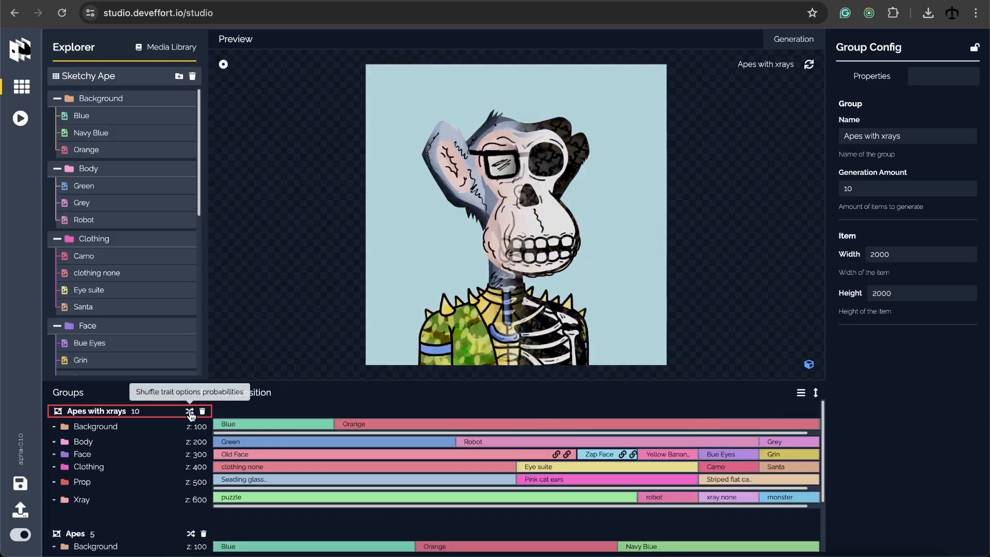
pyautogui.click(190, 411)
pyautogui.click(190, 411)
pyautogui.click(190, 411)
pyautogui.click(190, 411)
pyautogui.click(190, 411)
pyautogui.click(189, 411)
pyautogui.click(189, 411)
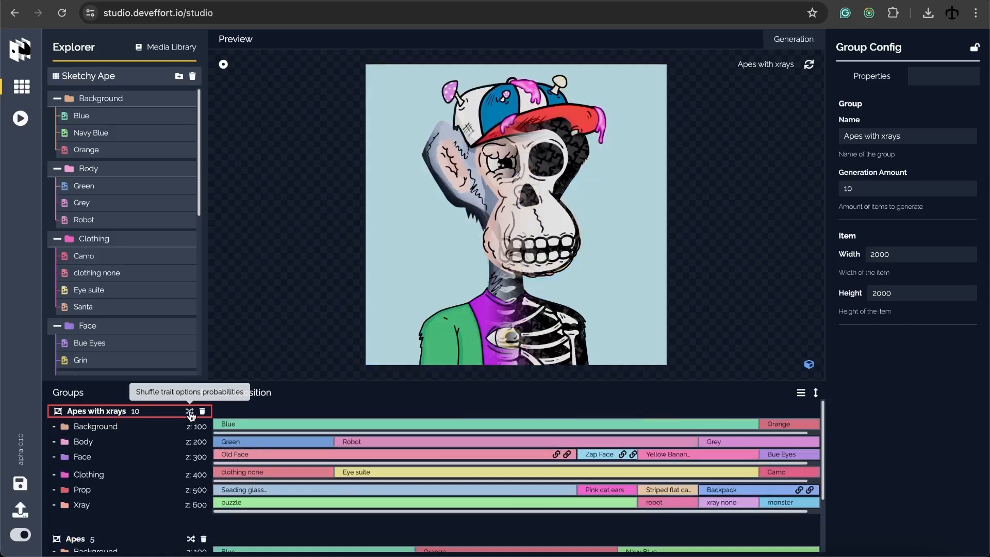
pyautogui.click(190, 412)
pyautogui.click(190, 411)
pyautogui.click(190, 411)
pyautogui.click(189, 411)
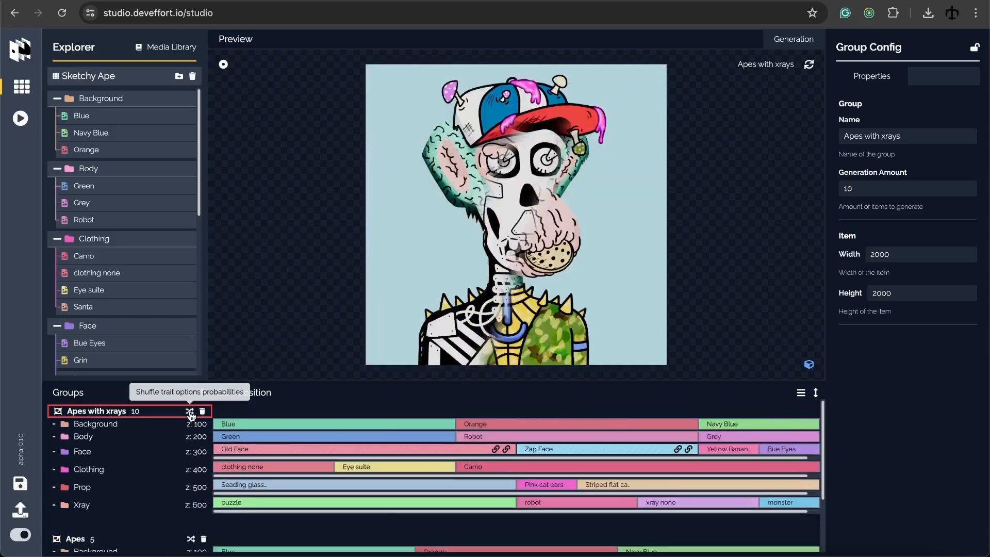
pyautogui.click(190, 411)
pyautogui.click(190, 411)
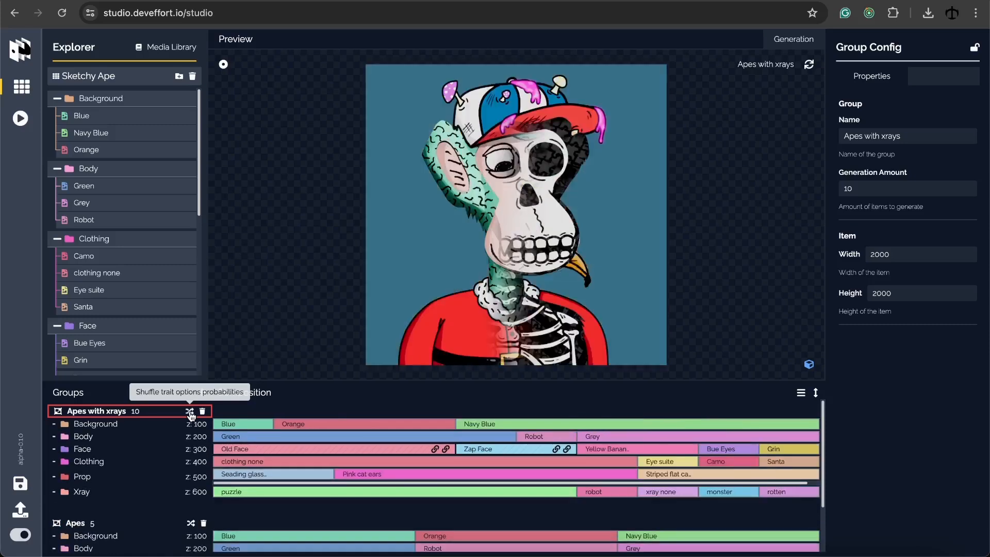
# Reshuffle the Apes group's option probabilities twice, then return to Apes with xrays
pyautogui.scroll(-1, 167, 469)
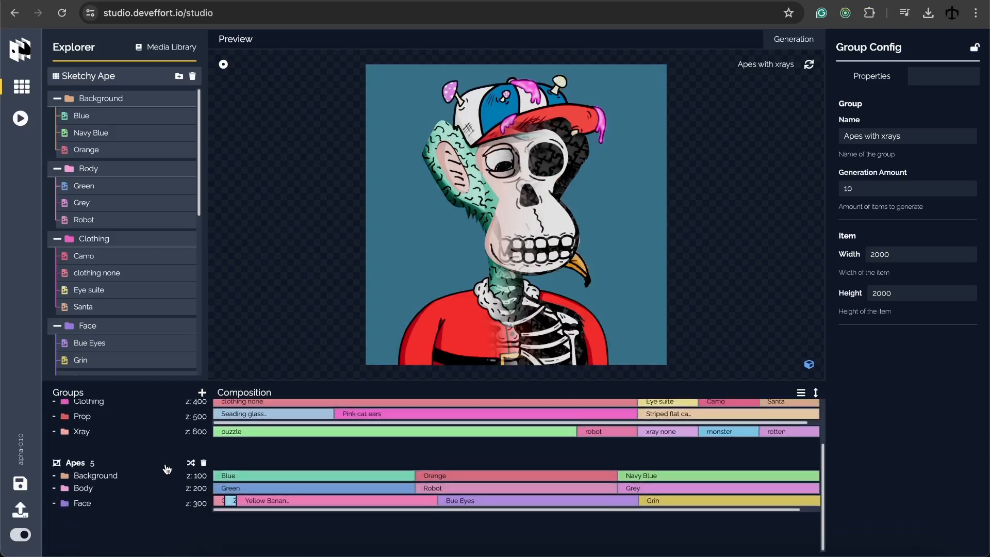
pyautogui.click(191, 463)
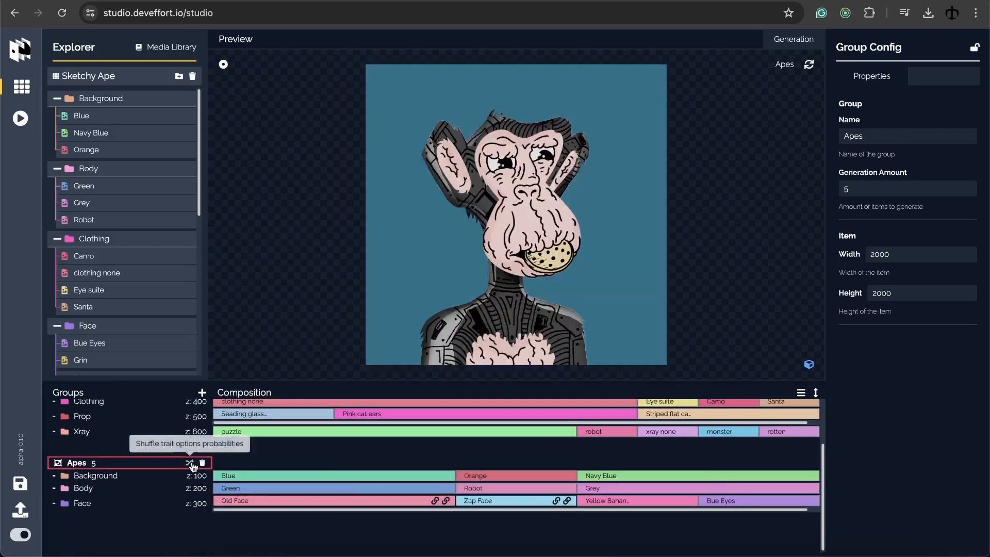
pyautogui.click(191, 464)
pyautogui.scroll(1, 148, 458)
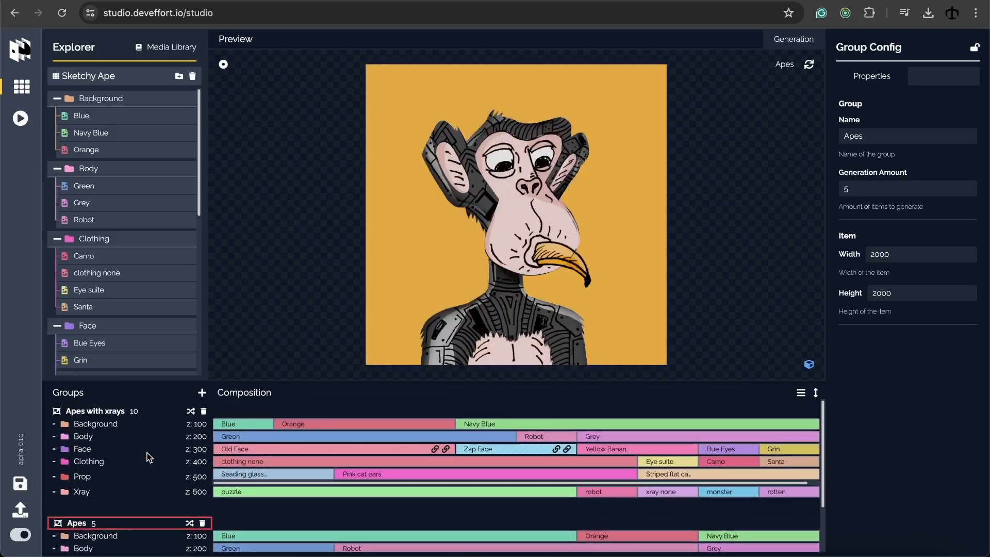
pyautogui.click(131, 413)
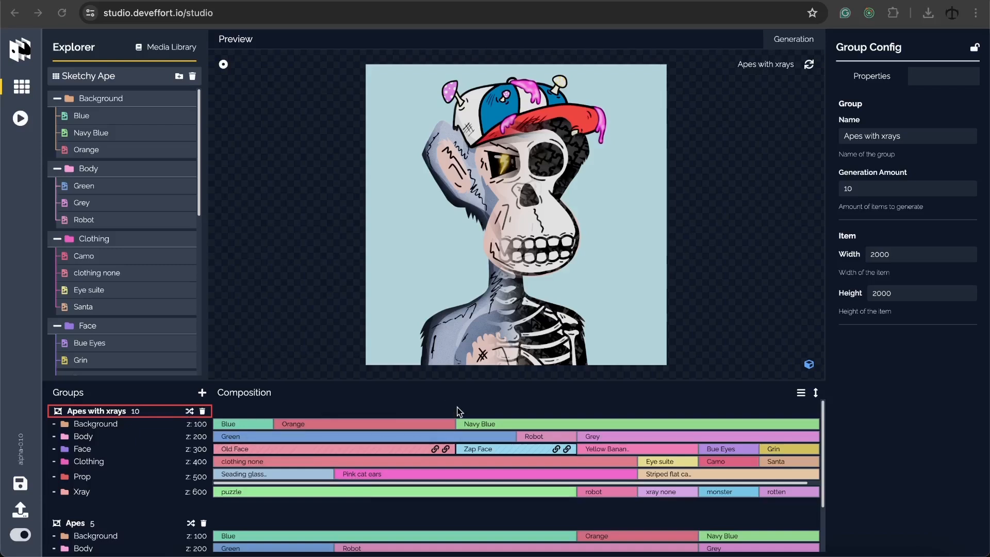
# Change the puzzle Xray option's probability from 6 to 2
pyautogui.scroll(-1, 478, 485)
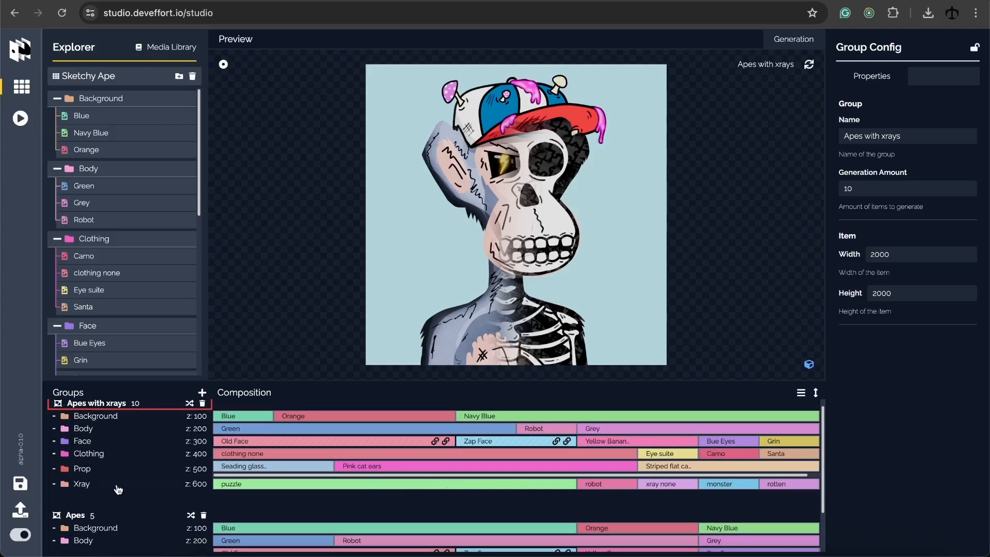
pyautogui.click(117, 485)
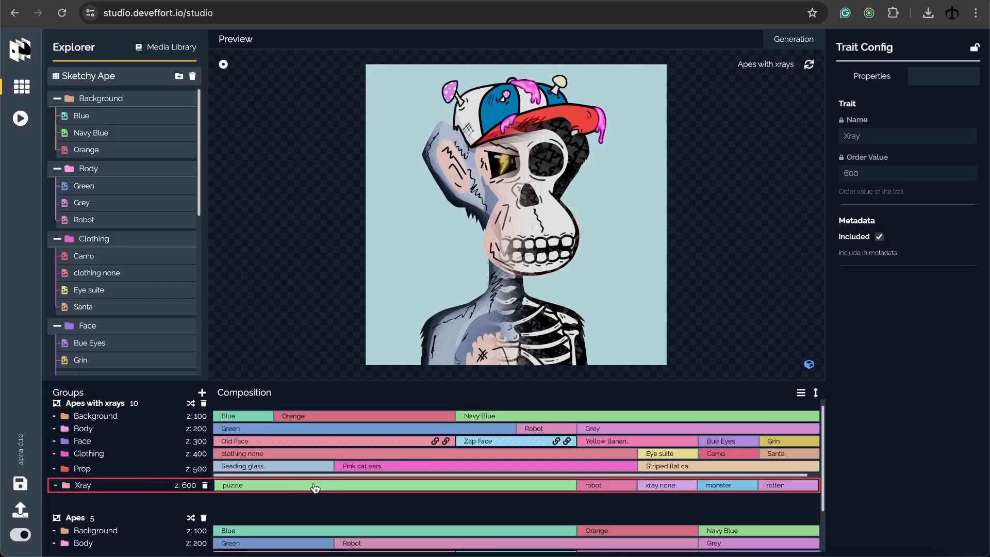
pyautogui.click(261, 487)
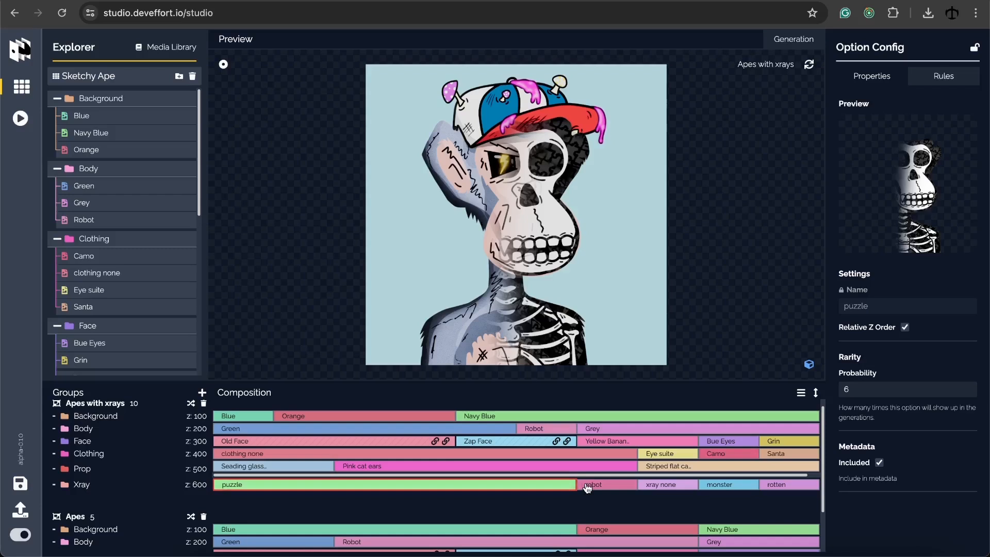
pyautogui.click(861, 391)
pyautogui.press('BackSpace')
pyautogui.write('2')
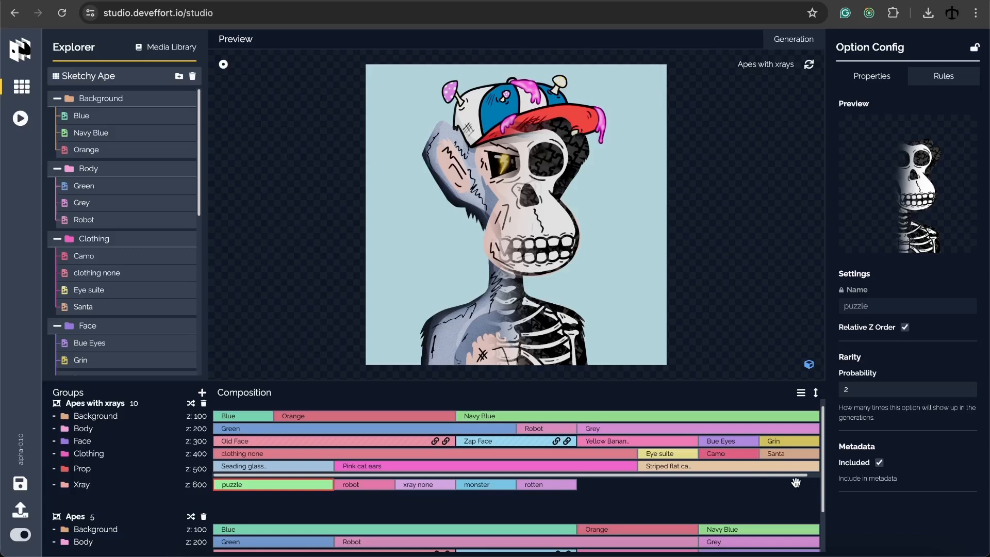
pyautogui.scroll(1, 657, 461)
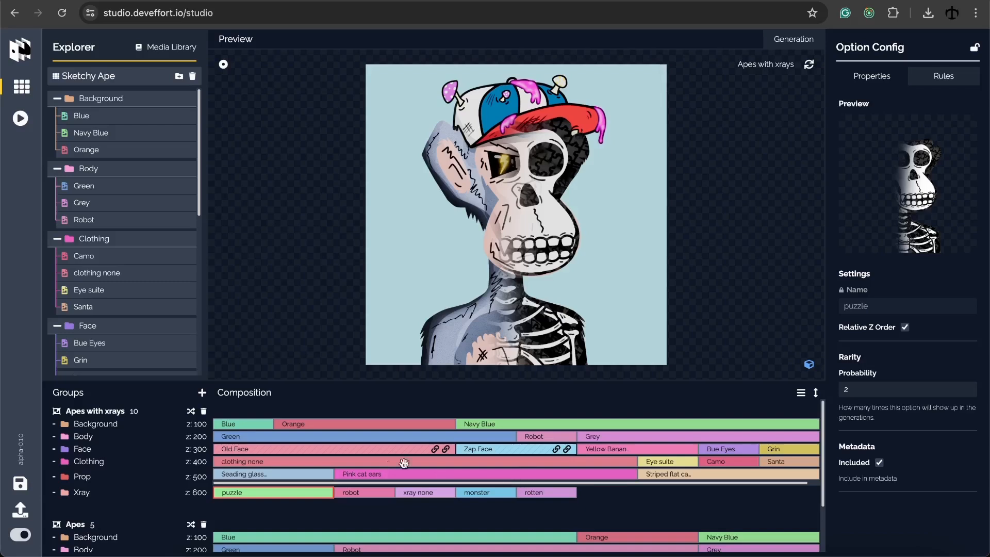
# Look through the Old Face, Zap Face and Yellow Banana Face options, ending on Zap Face
pyautogui.click(336, 450)
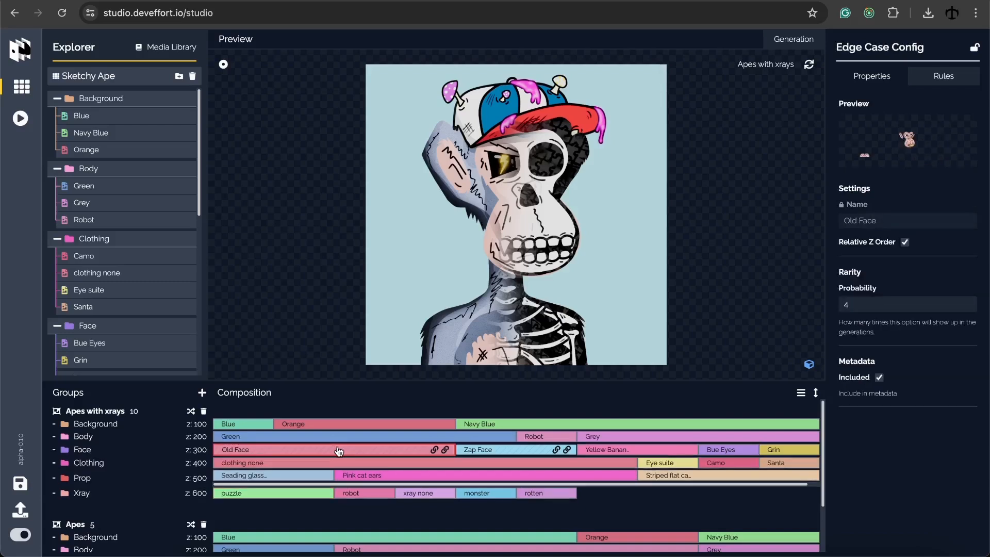
pyautogui.click(495, 452)
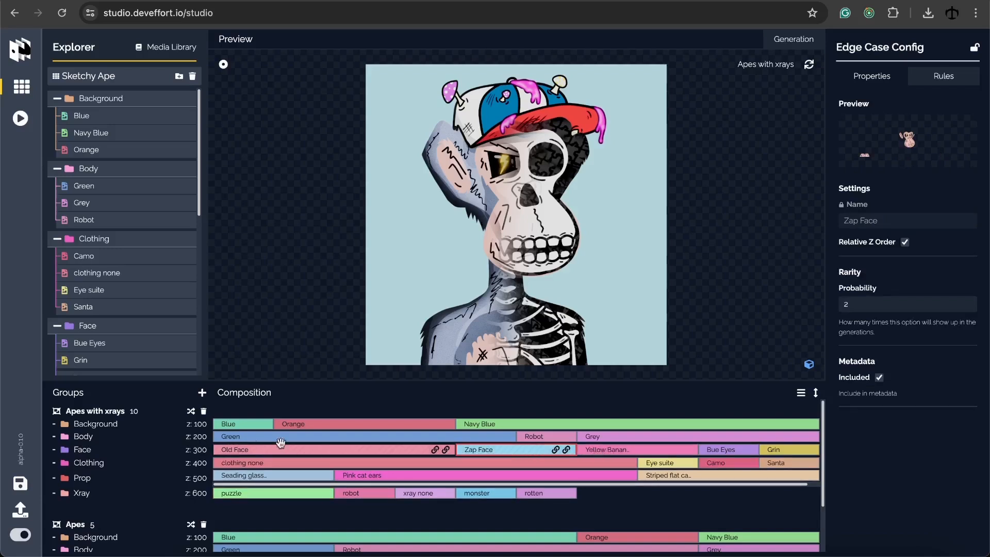
pyautogui.click(601, 450)
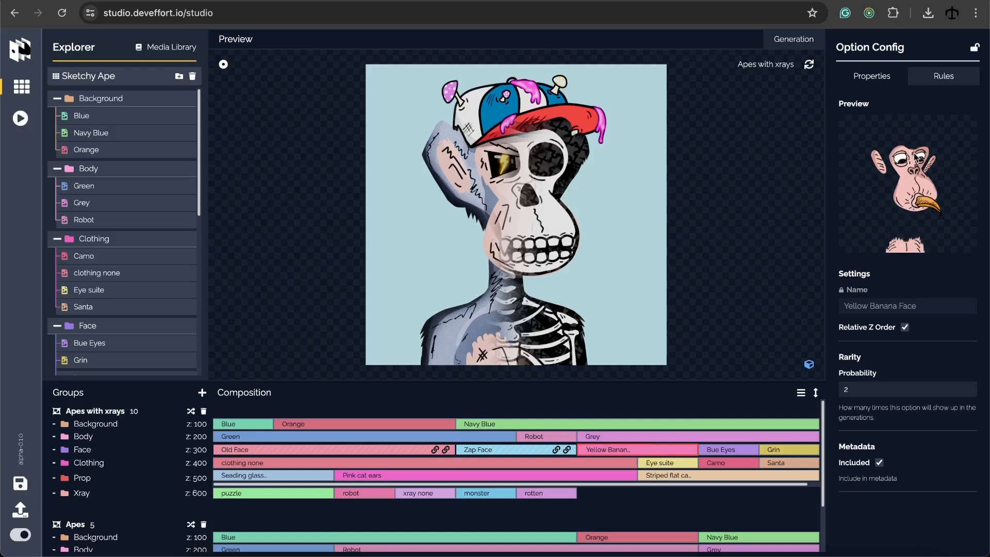
pyautogui.click(533, 453)
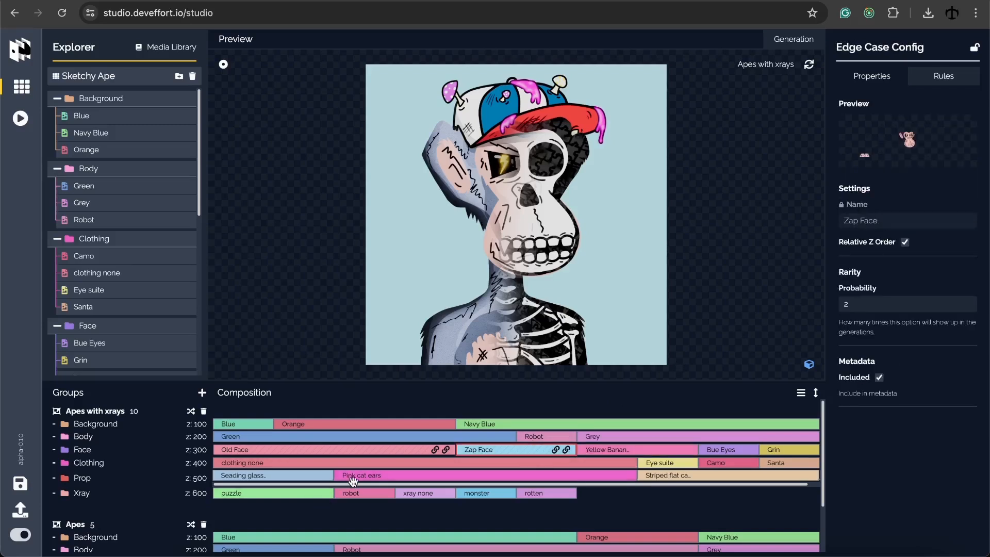
# Set the Backpack edge case's probability in the Prop row to 5
pyautogui.hscroll(1, 352, 480)
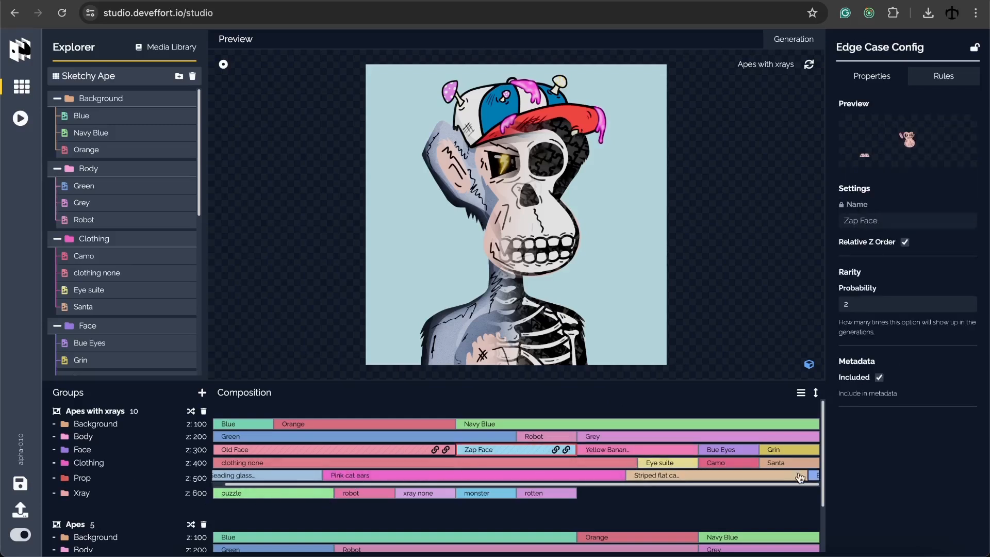
pyautogui.click(817, 479)
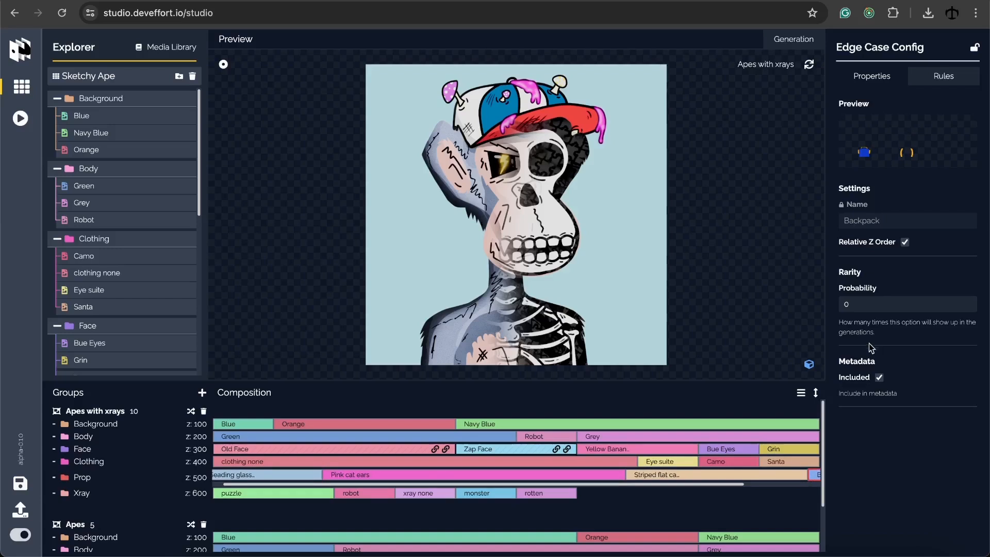
pyautogui.write('5')
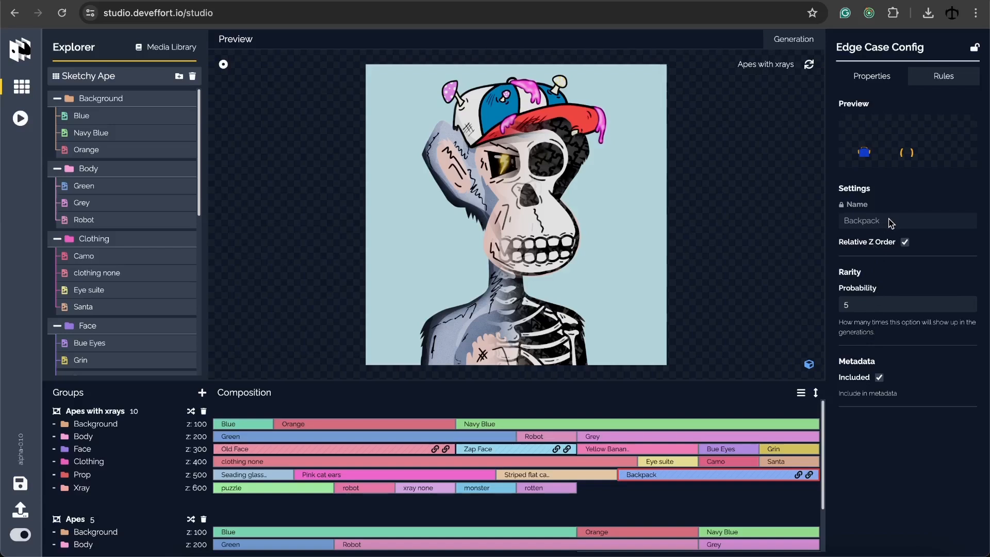
# Turn off Relative Z Order for the Backpack edge case
pyautogui.click(905, 242)
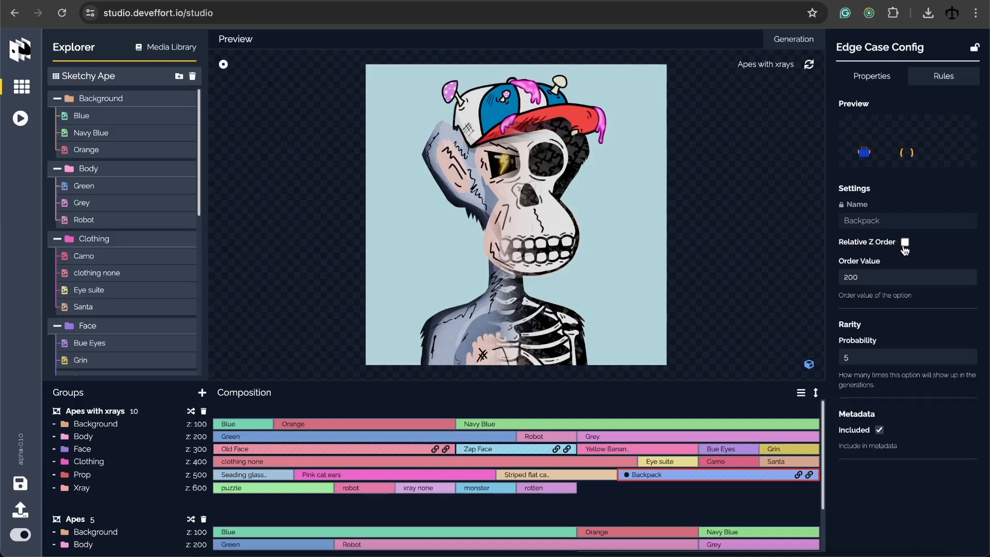
pyautogui.click(906, 243)
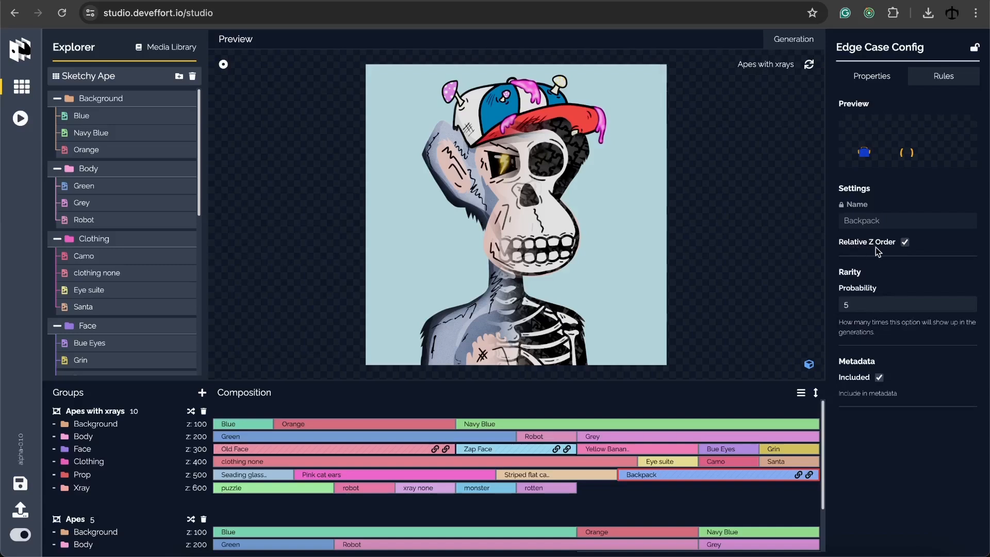
pyautogui.click(905, 243)
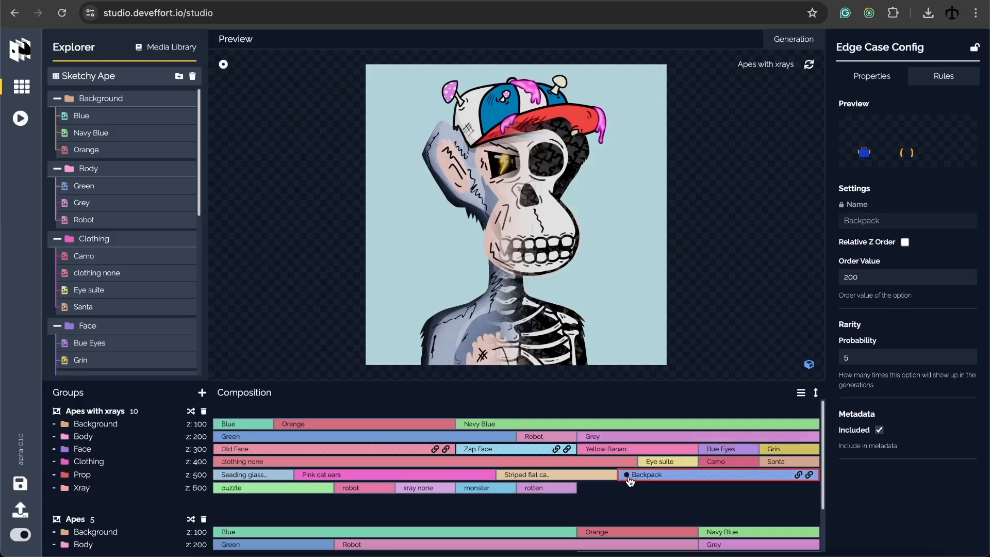
# Give Yellow Banana Face a fixed order and set Backpack's order value to 700
pyautogui.click(628, 449)
pyautogui.click(905, 327)
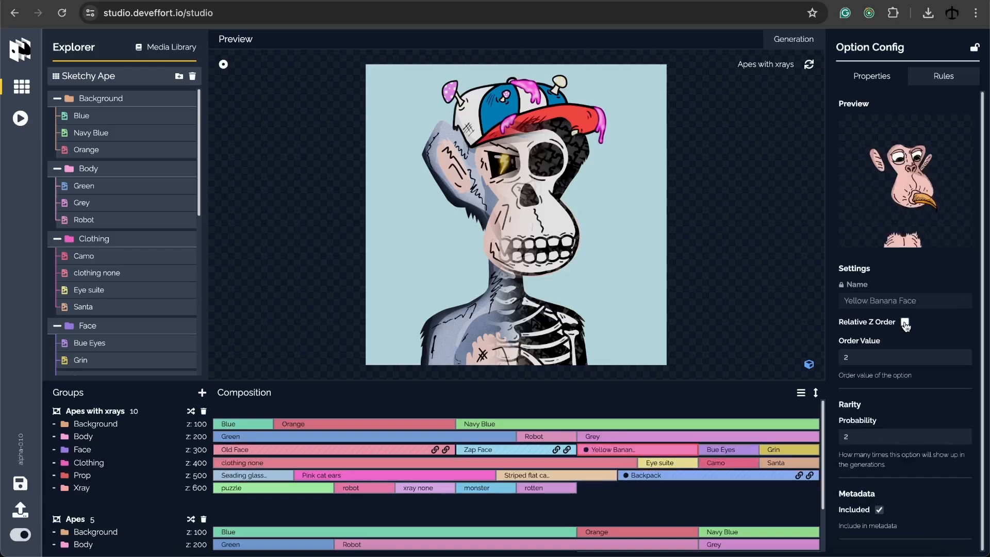
pyautogui.click(672, 475)
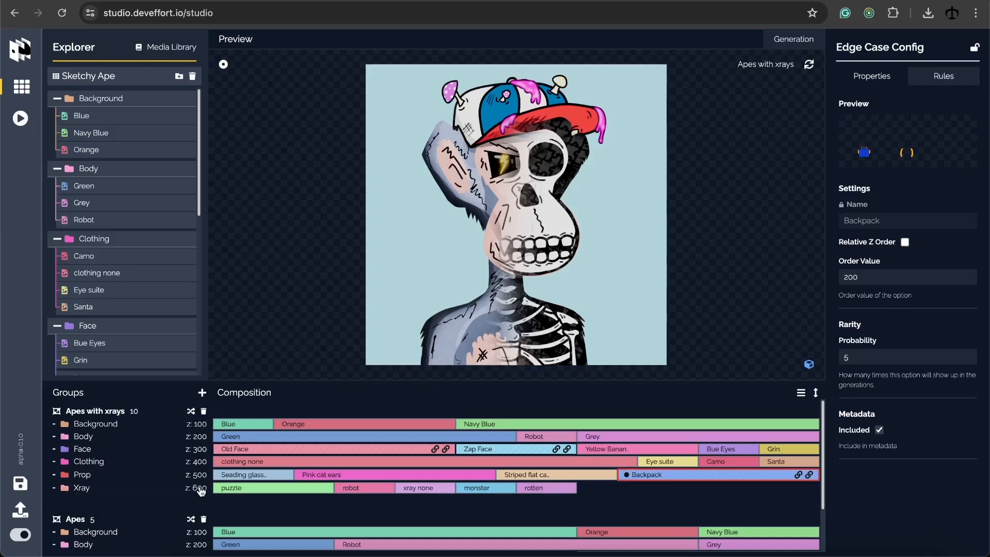
pyautogui.write('700')
# Regenerate the Apes with xrays preview until a banana-beaked ape wearing the blue backpack appears
pyautogui.click(124, 415)
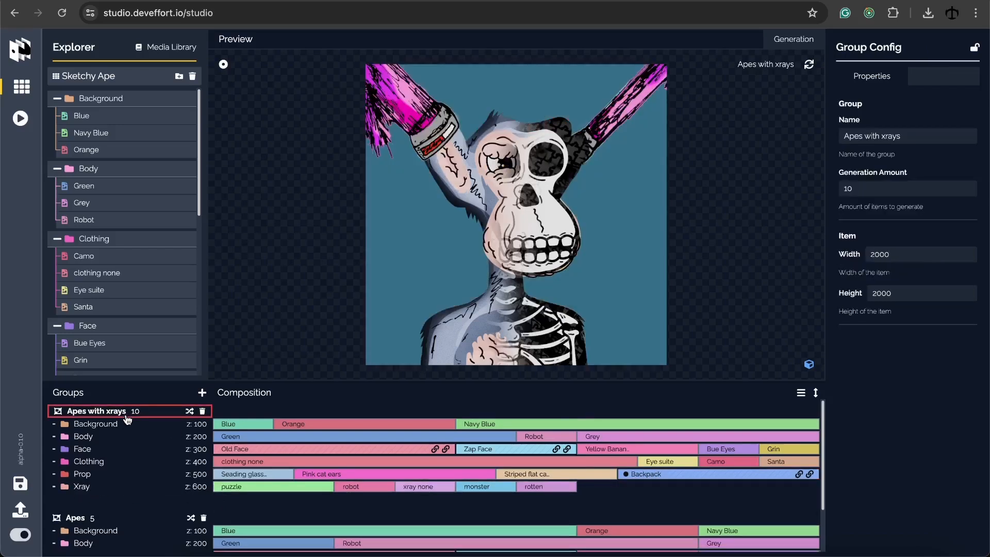
pyautogui.click(809, 65)
pyautogui.click(809, 65)
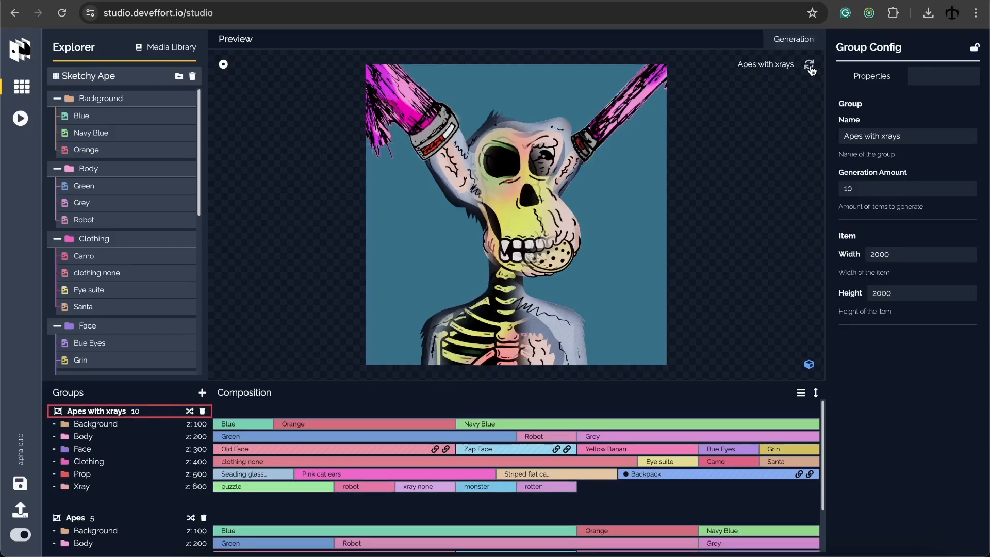
pyautogui.click(810, 66)
pyautogui.click(809, 66)
pyautogui.click(810, 66)
pyautogui.click(810, 67)
pyautogui.click(810, 66)
pyautogui.click(809, 67)
pyautogui.click(810, 67)
pyautogui.click(810, 66)
pyautogui.click(810, 66)
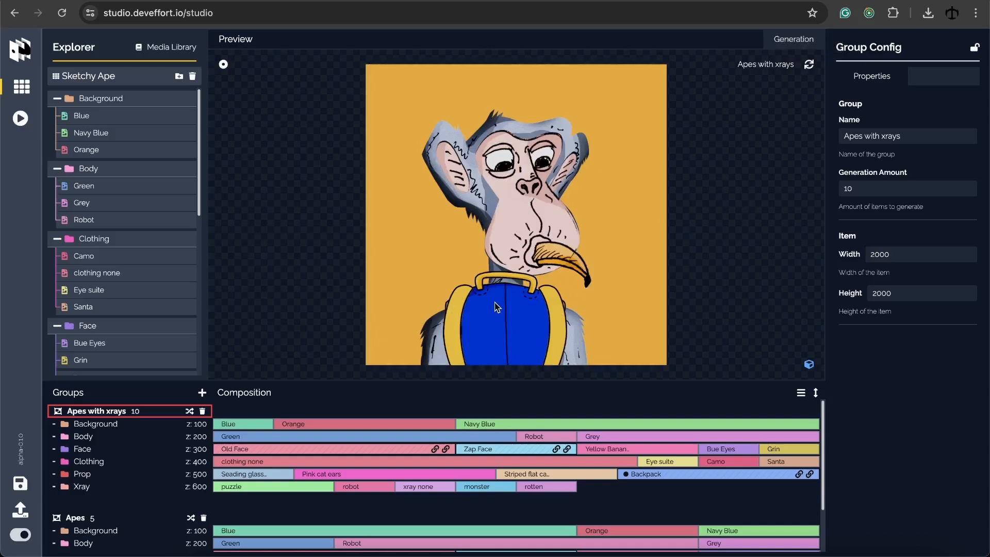
# Put Backpack back on relative Z order and give Backpack pack fixed order value 150
pyautogui.click(669, 478)
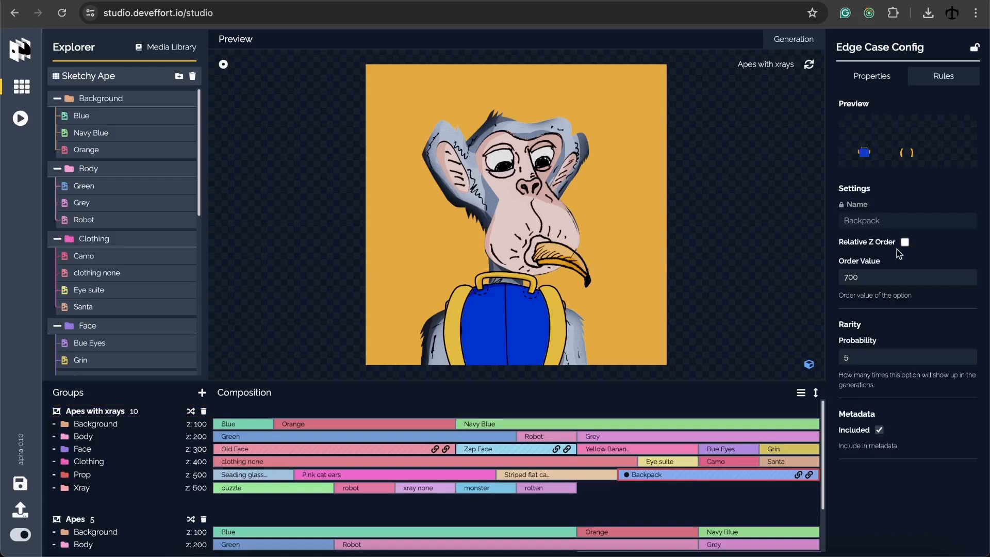
pyautogui.click(906, 244)
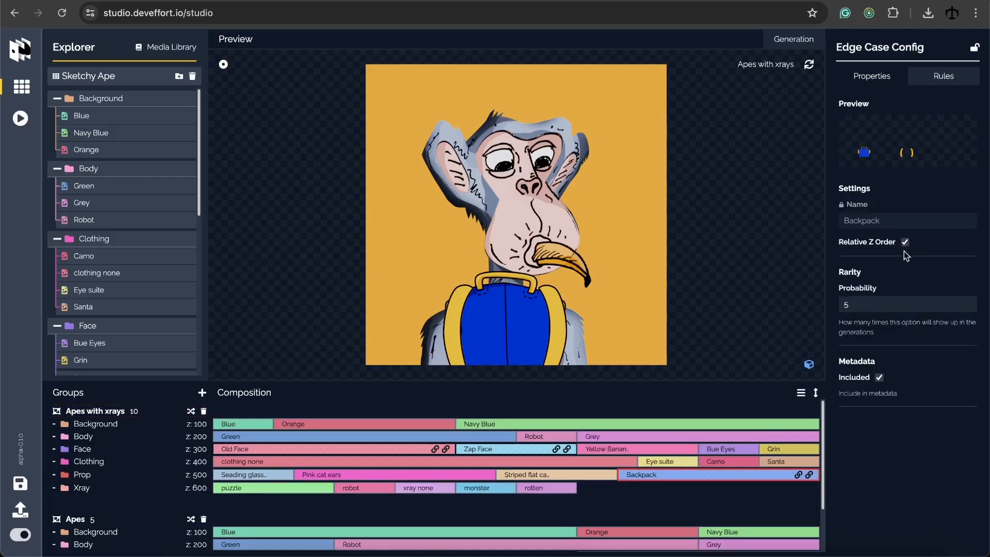
pyautogui.click(799, 477)
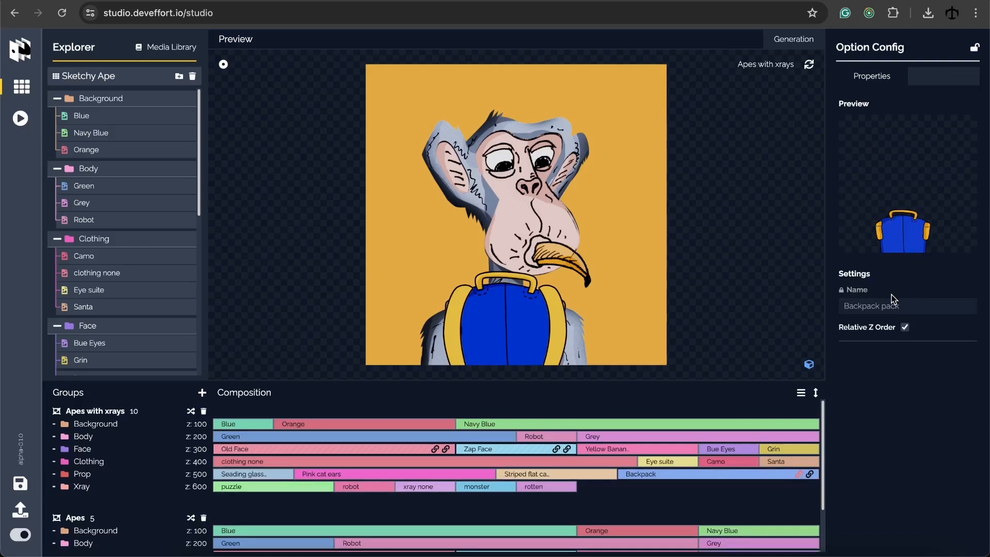
pyautogui.click(905, 328)
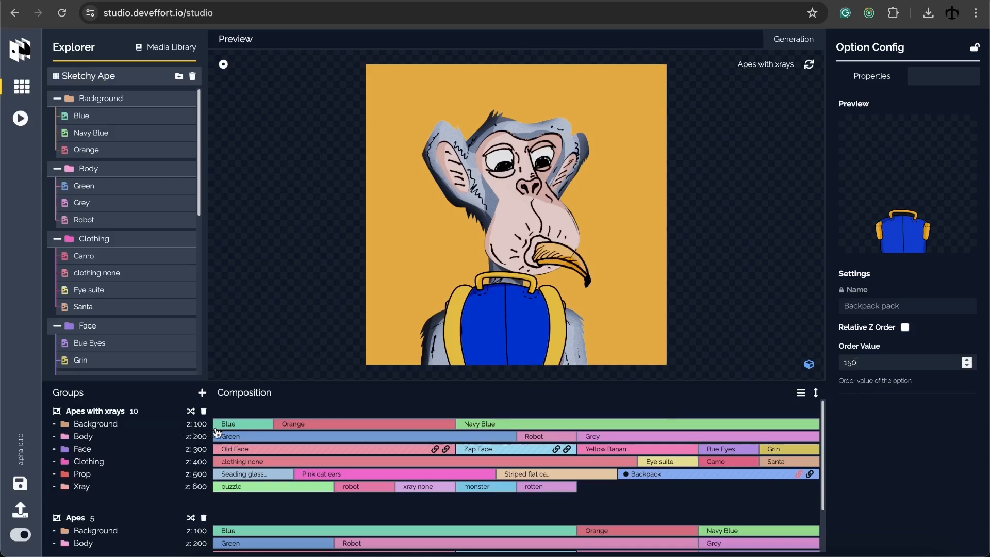
# Give Backpack straps a fixed order value, then regenerate the Apes with xrays preview
pyautogui.click(810, 475)
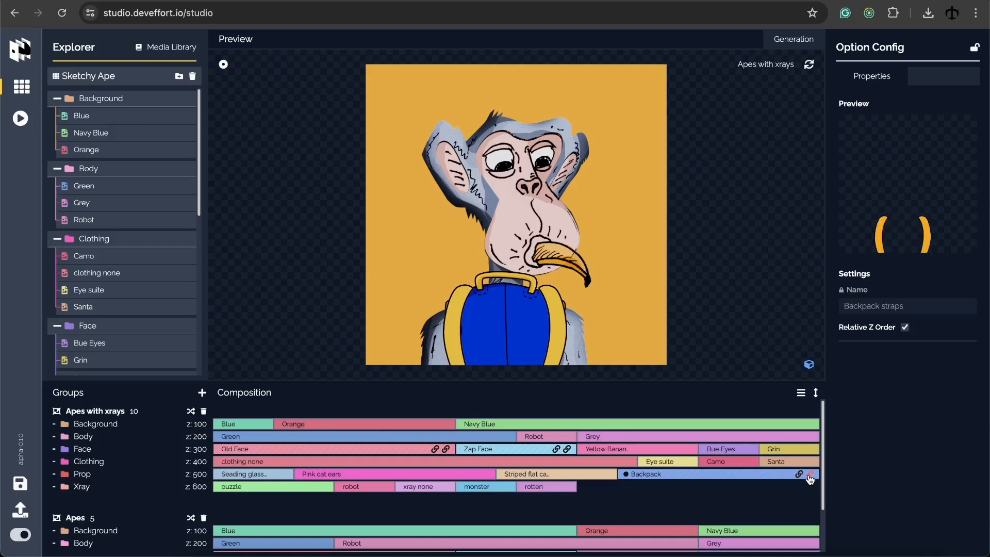
pyautogui.click(906, 327)
pyautogui.click(879, 357)
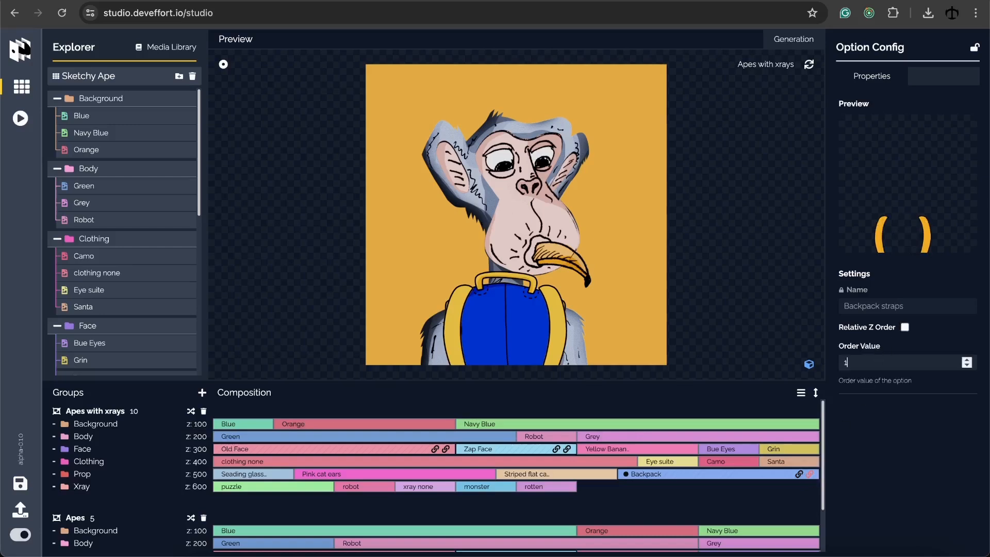
pyautogui.click(873, 438)
pyautogui.click(743, 476)
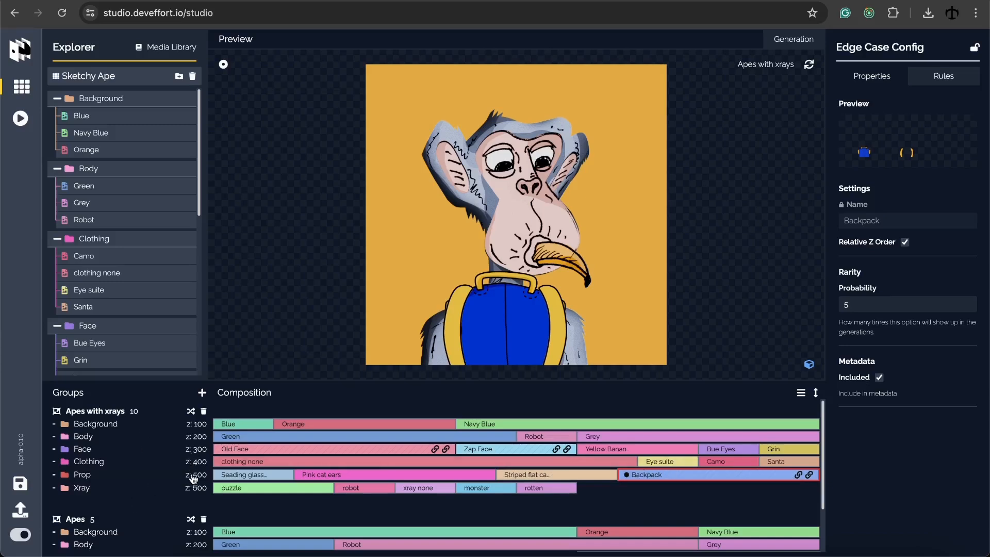
pyautogui.click(130, 411)
pyautogui.click(809, 66)
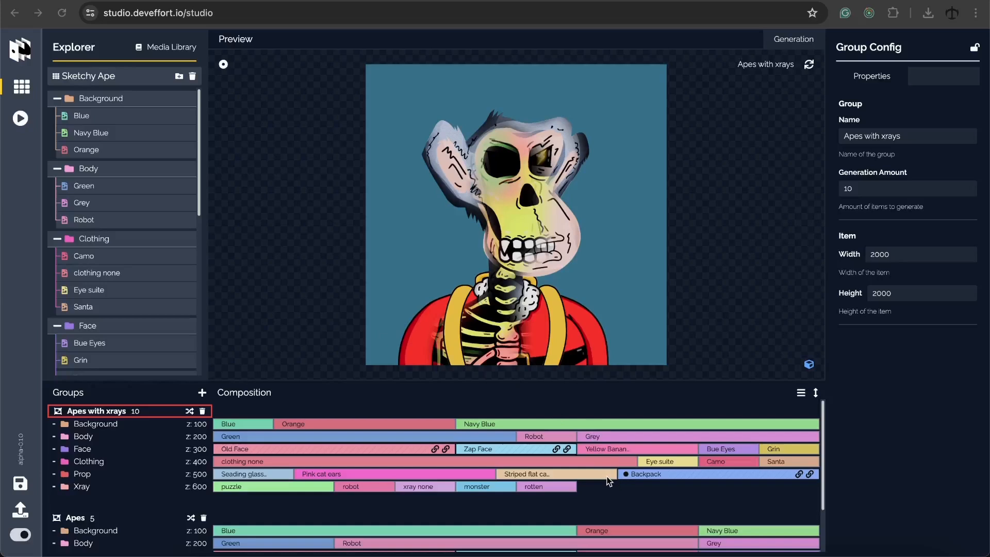
# Keep Backpack included in metadata and tick Metadata Included for the Clothing trait
pyautogui.click(665, 476)
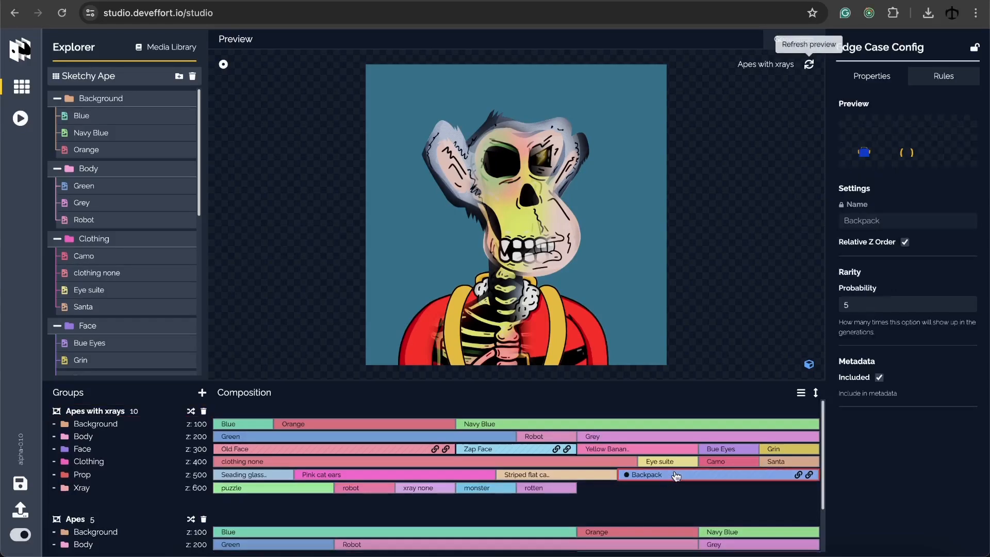
pyautogui.click(880, 379)
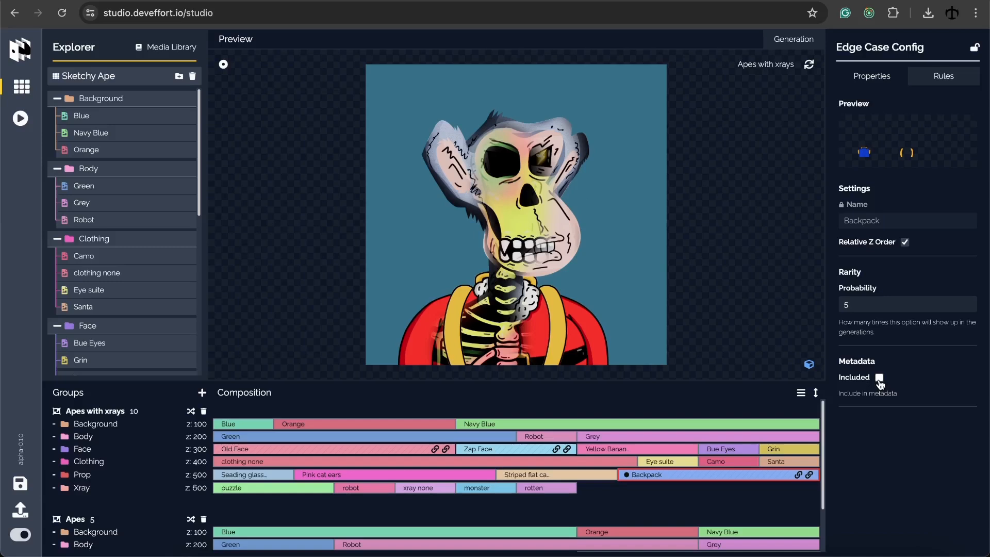
pyautogui.click(879, 378)
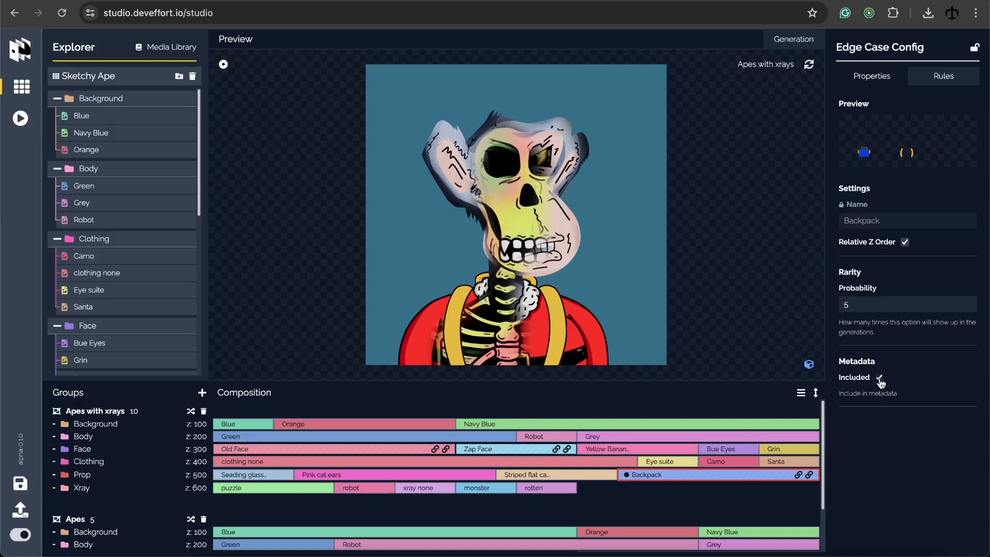
pyautogui.click(154, 463)
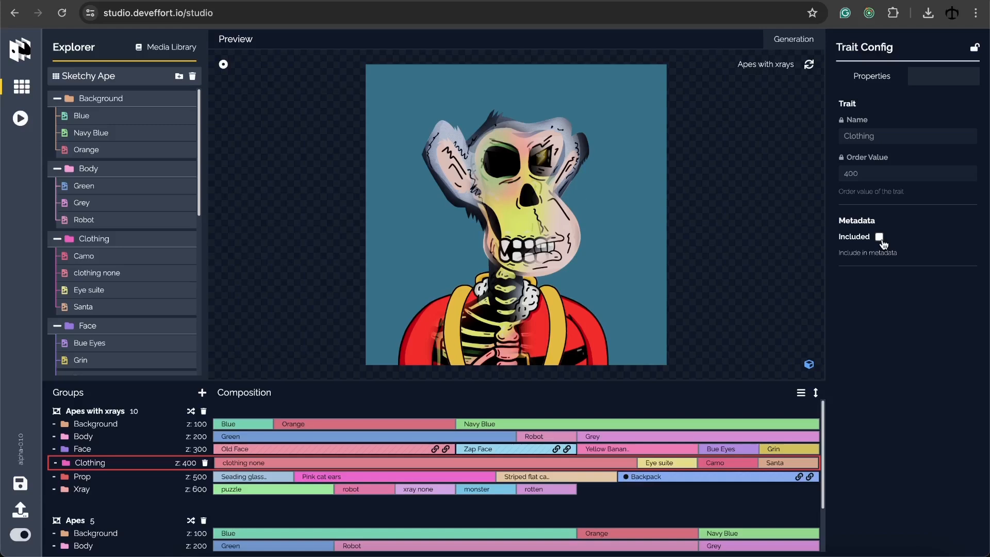
pyautogui.click(880, 238)
# Select the xray none option in the Xray row and untick Metadata Included
pyautogui.click(366, 496)
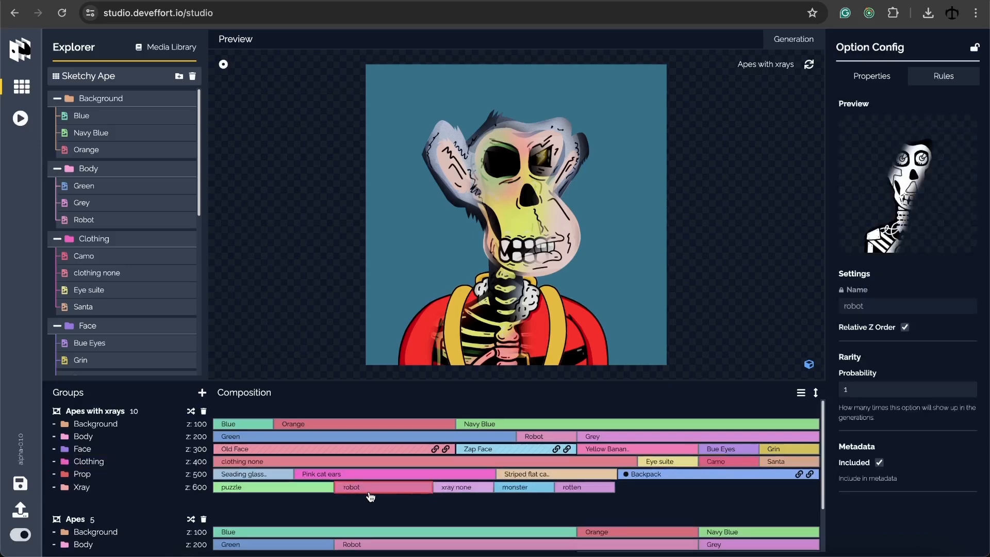
pyautogui.click(147, 492)
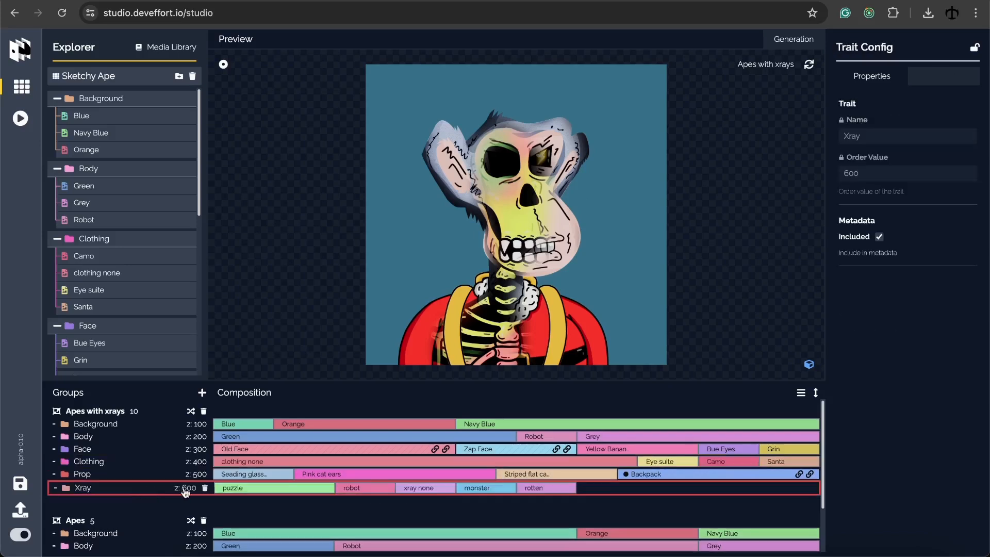
pyautogui.click(437, 490)
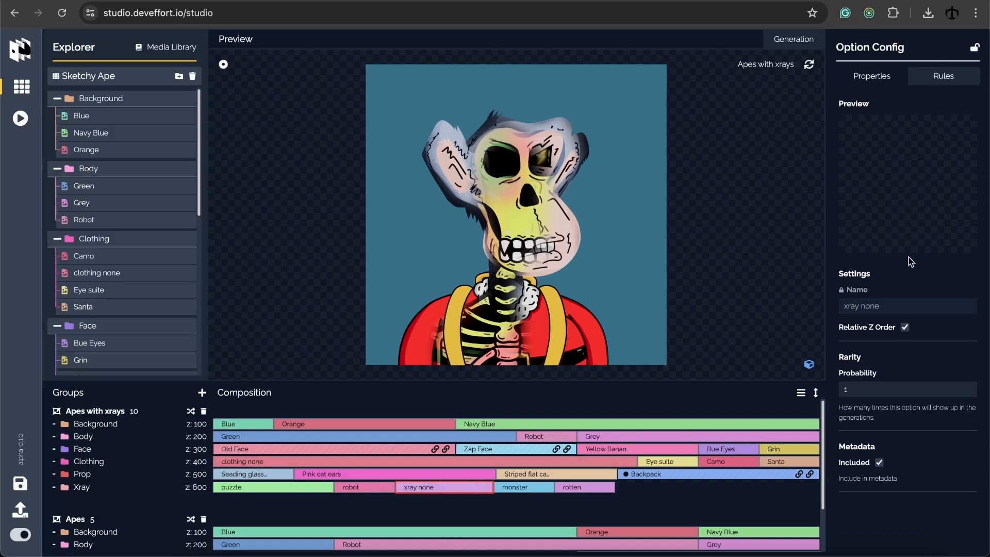
pyautogui.click(879, 463)
# Open the Backpack prop's compatibility rules and clear all its compatible options
pyautogui.click(655, 475)
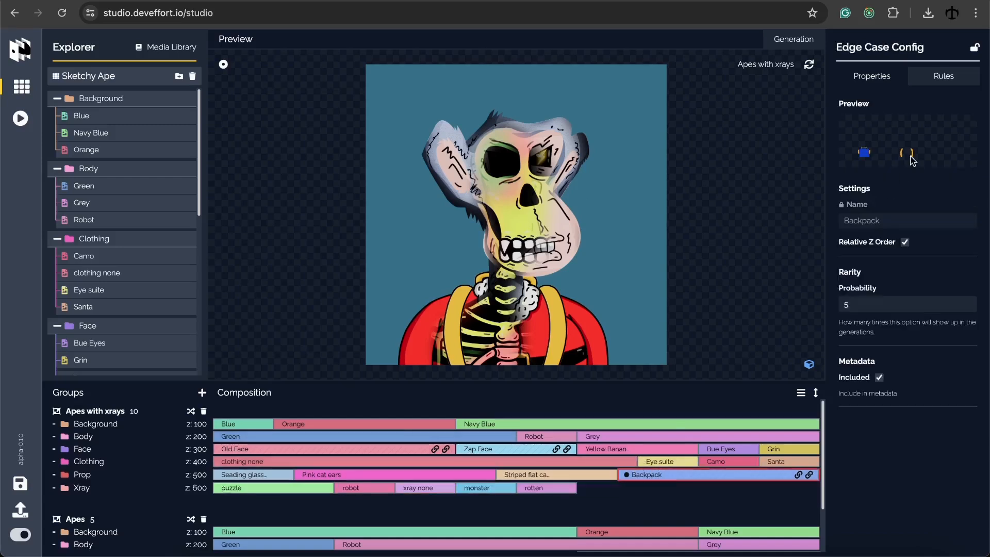
pyautogui.click(946, 78)
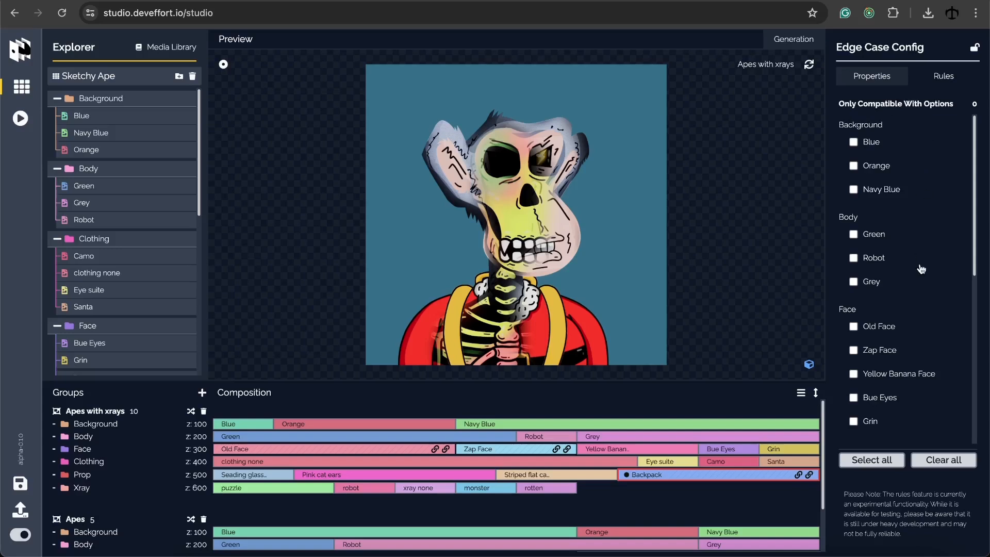
pyautogui.click(877, 458)
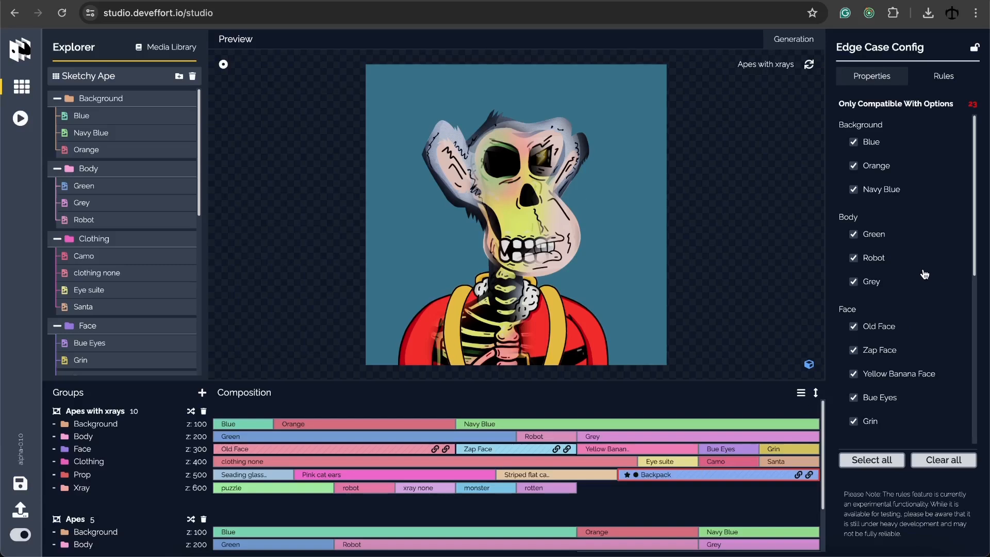
pyautogui.click(940, 464)
# Tick Santa under Clothing for Backpack, then show the Apes with xrays group settings
pyautogui.scroll(-5, 914, 305)
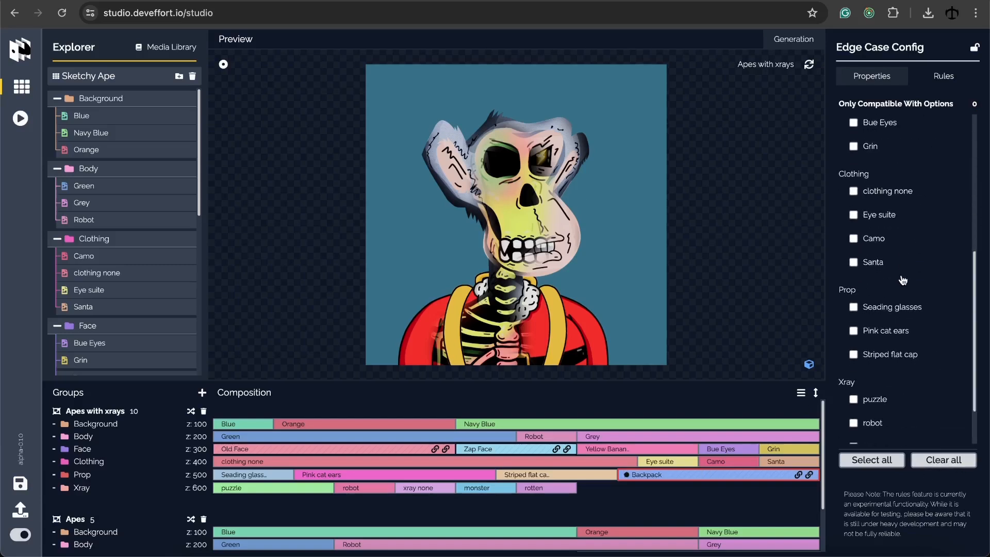
pyautogui.scroll(-1, 904, 279)
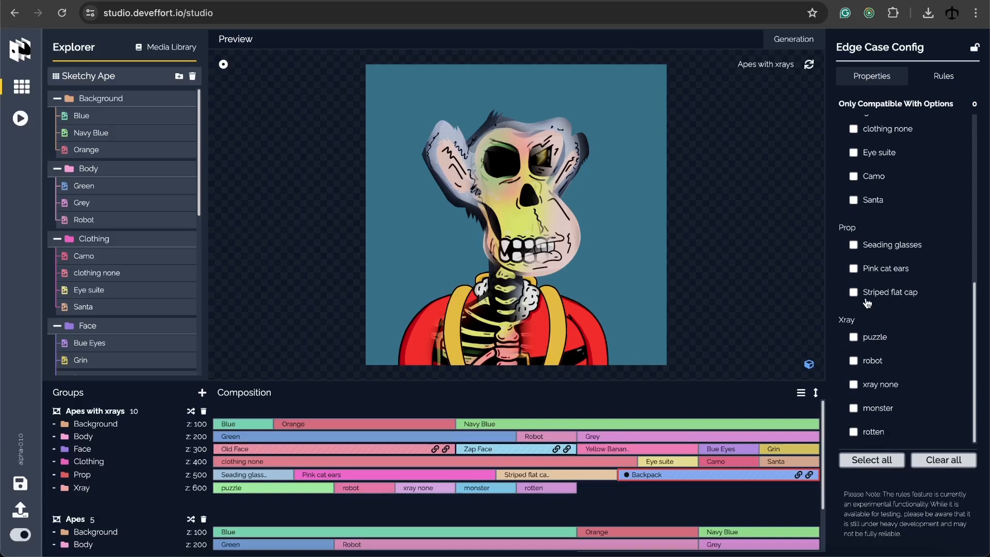
pyautogui.scroll(3, 880, 241)
pyautogui.scroll(3, 880, 241)
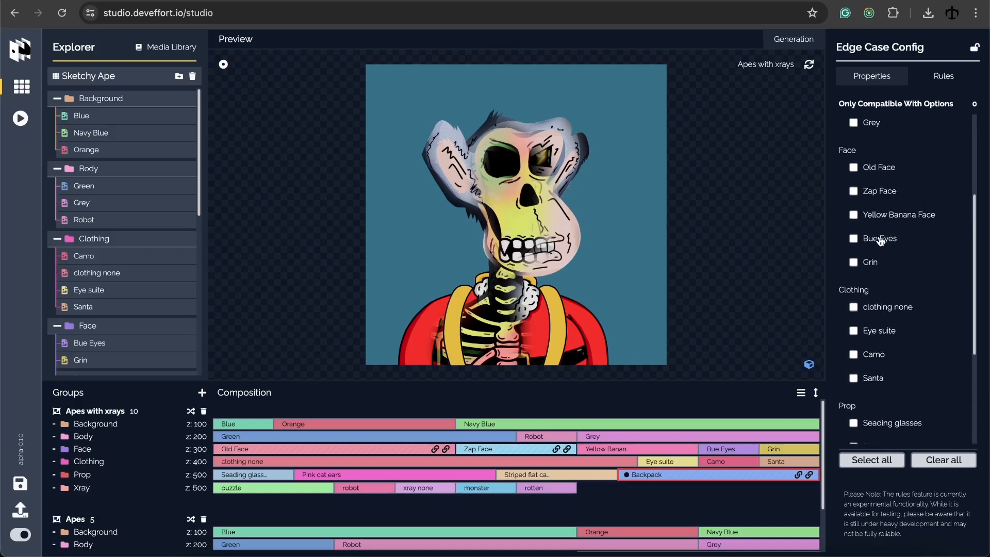
pyautogui.scroll(-5, 881, 241)
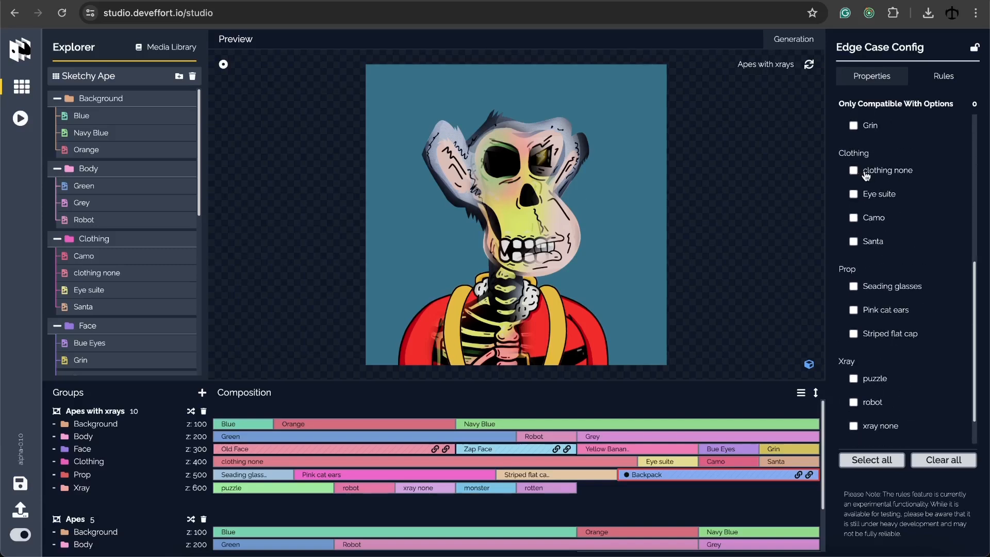
pyautogui.click(867, 246)
pyautogui.click(116, 414)
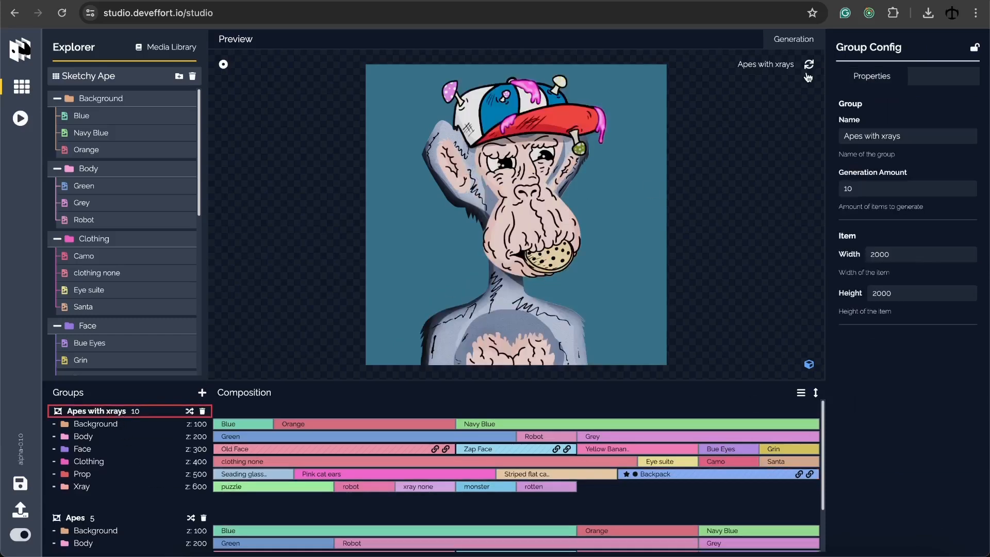
# Regenerate the Apes with xrays preview until it shows an x-ray ape in Santa suit on orange
pyautogui.click(810, 65)
pyautogui.click(810, 65)
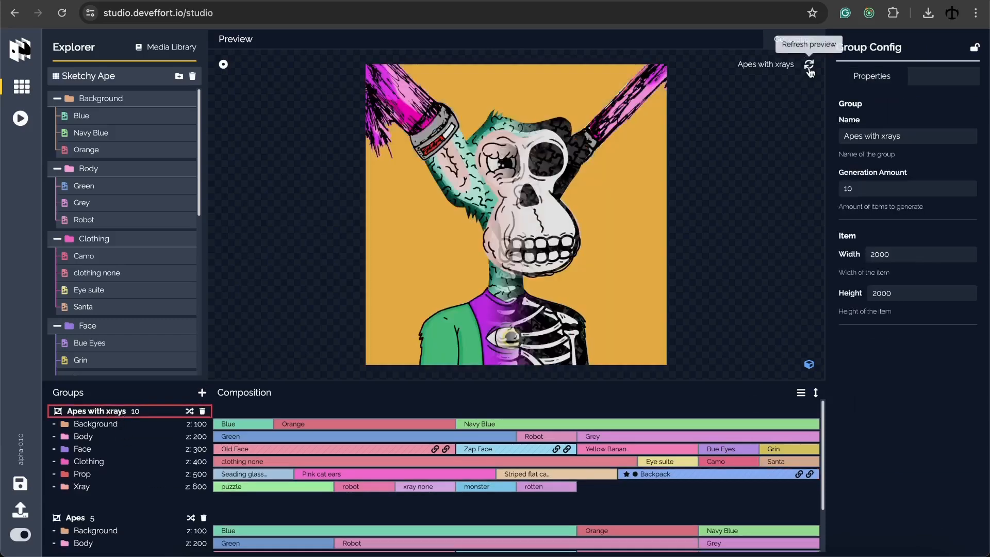
pyautogui.click(810, 65)
pyautogui.click(809, 65)
pyautogui.click(809, 65)
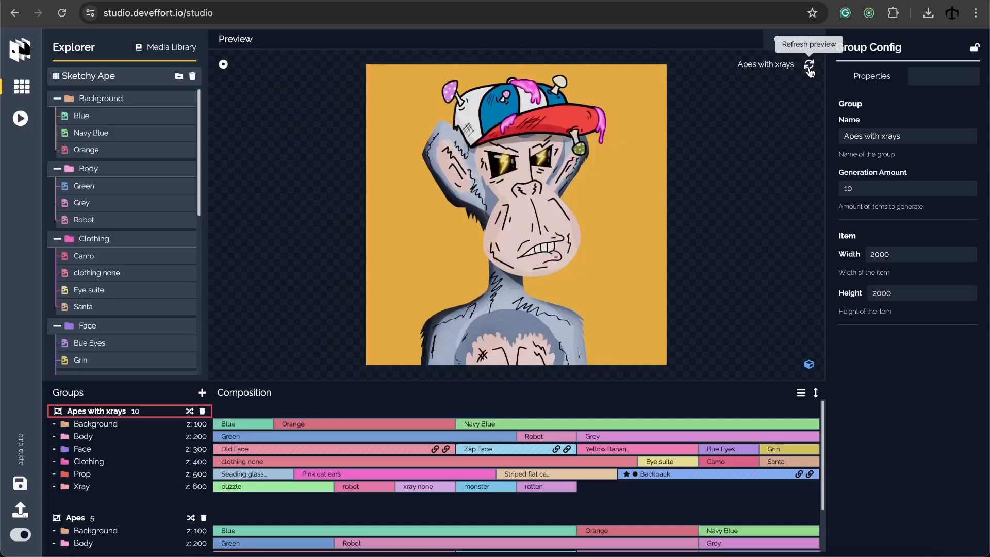
pyautogui.click(810, 66)
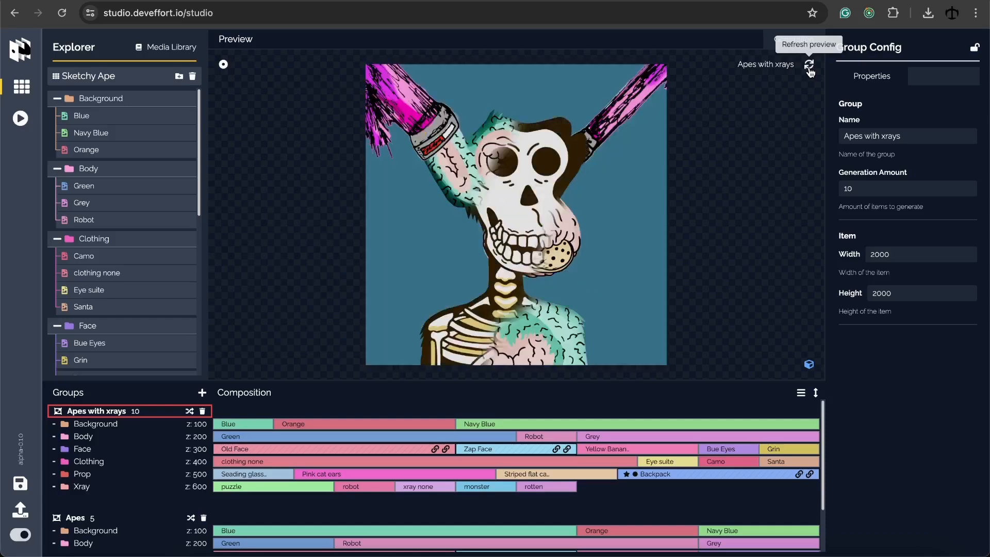
pyautogui.click(809, 67)
pyautogui.click(809, 65)
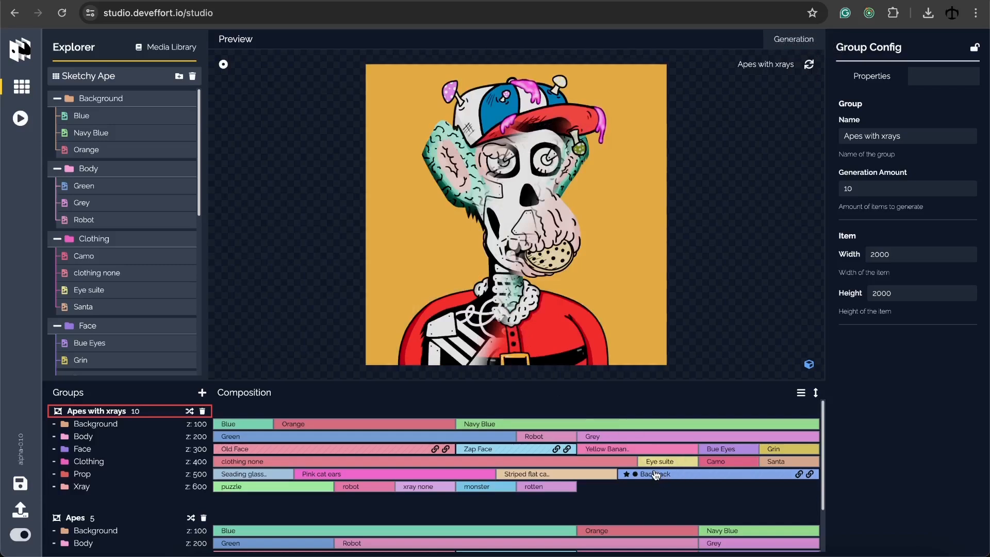
# Set the Santa clothing probability to 10 and the Backpack prop probability to 8
pyautogui.click(777, 462)
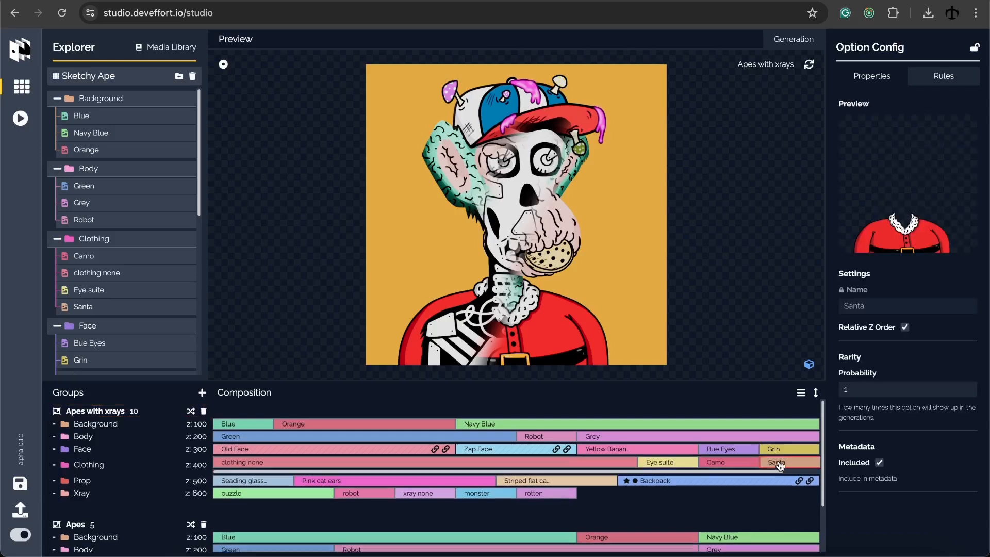
pyautogui.click(876, 390)
pyautogui.write('0')
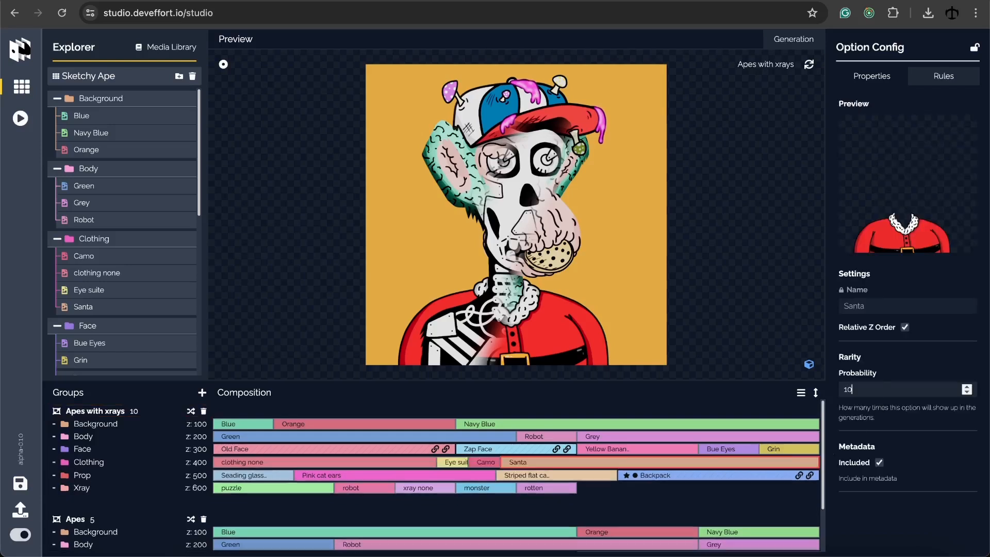
pyautogui.click(733, 474)
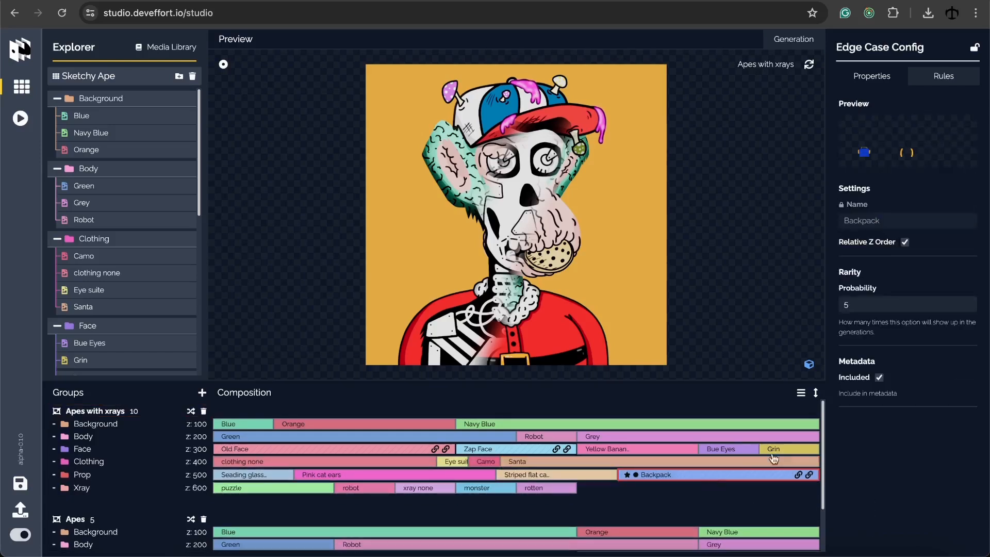
pyautogui.click(873, 306)
pyautogui.press('BackSpace')
pyautogui.write('8')
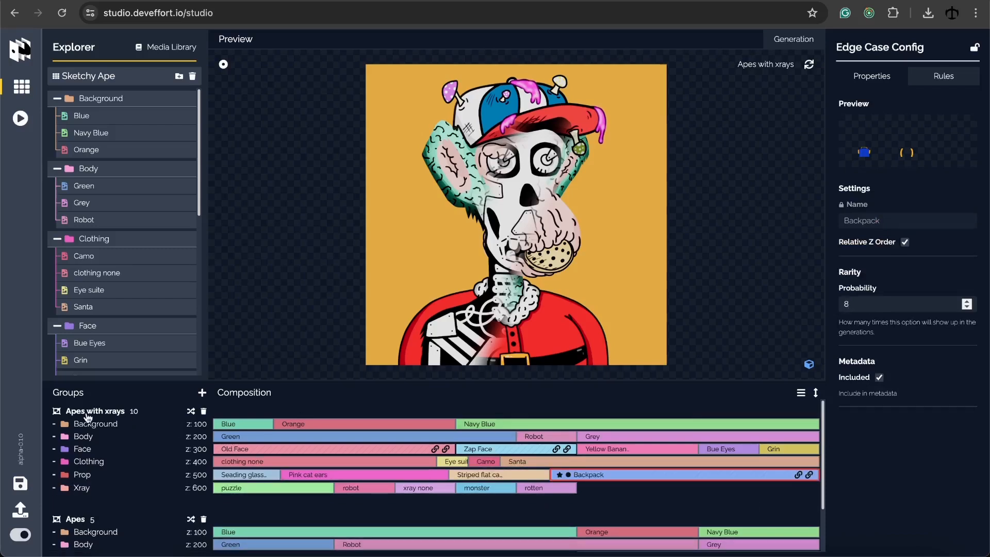
# Regenerate the Apes with xrays preview repeatedly to check the new combinations
pyautogui.click(87, 413)
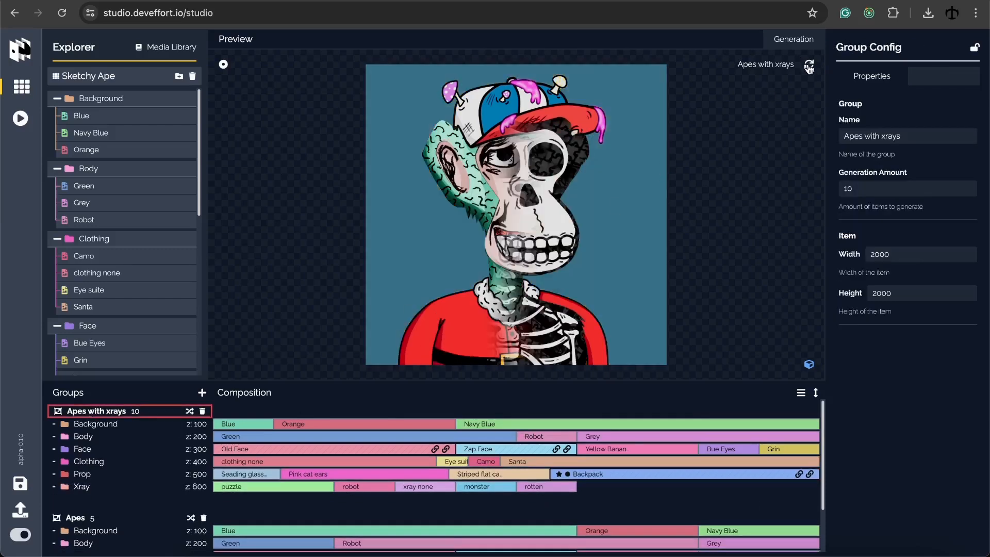
pyautogui.click(810, 66)
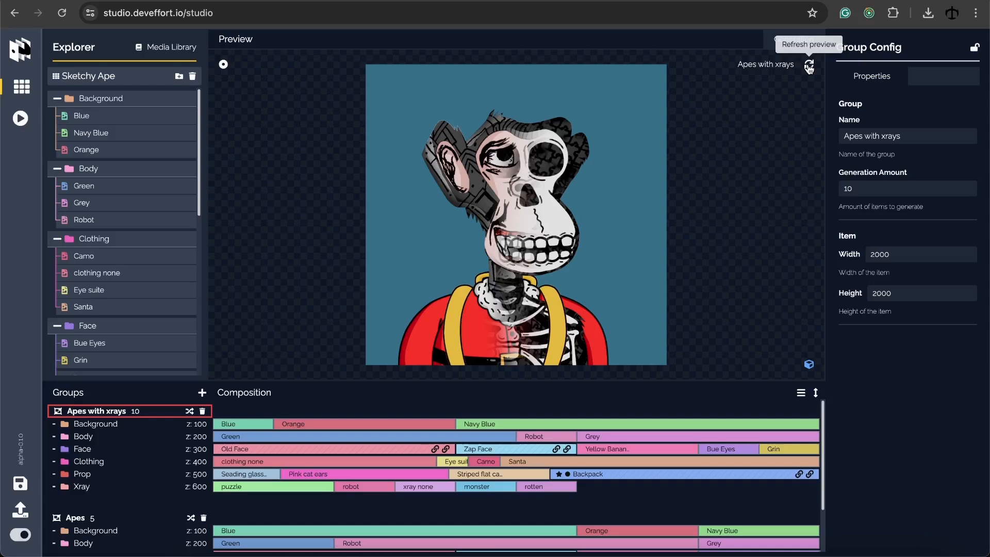
pyautogui.click(810, 66)
pyautogui.click(809, 65)
pyautogui.click(809, 65)
pyautogui.click(809, 66)
pyautogui.click(810, 65)
pyautogui.click(810, 66)
pyautogui.click(809, 65)
pyautogui.click(809, 66)
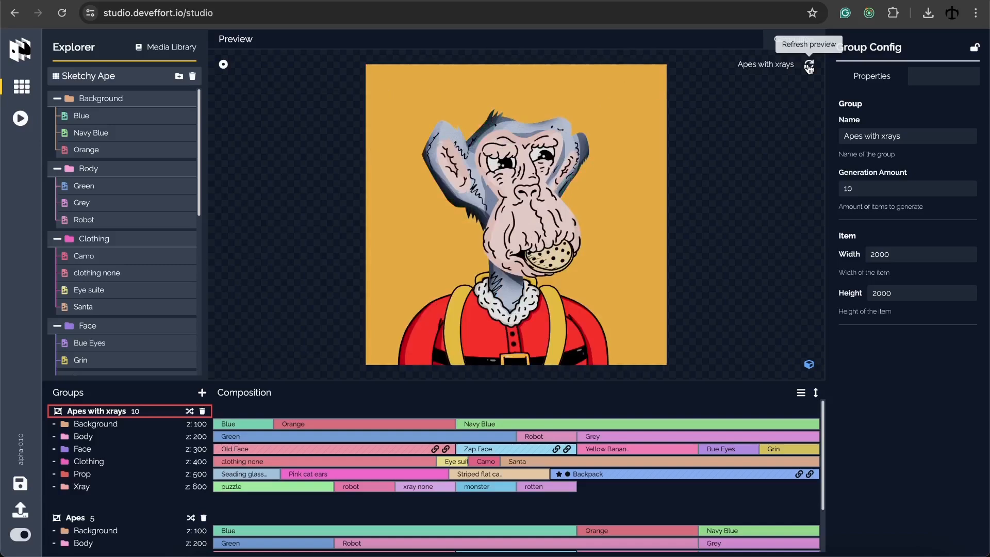
pyautogui.click(809, 66)
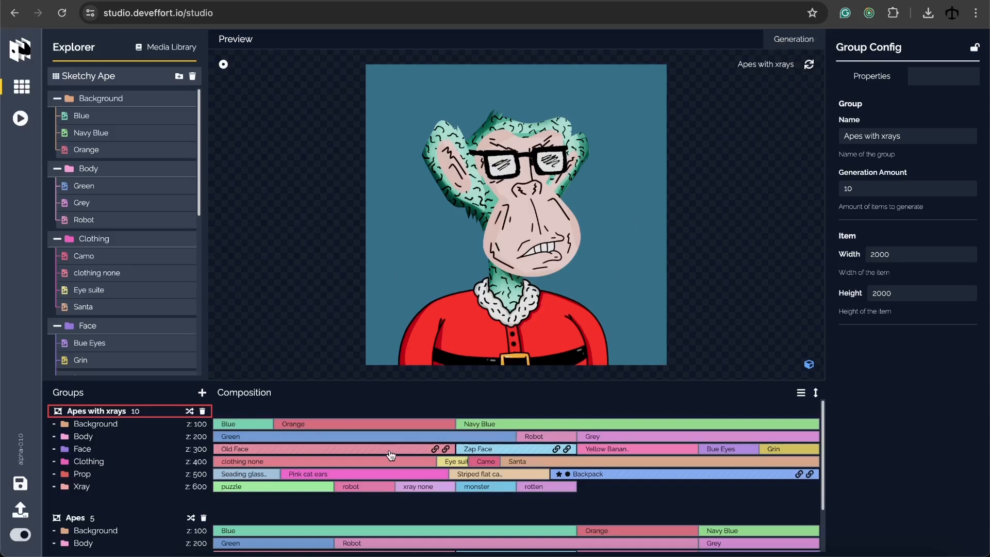
# Review the clothing none option: no compatibility rules ticked, probability 7
pyautogui.click(391, 462)
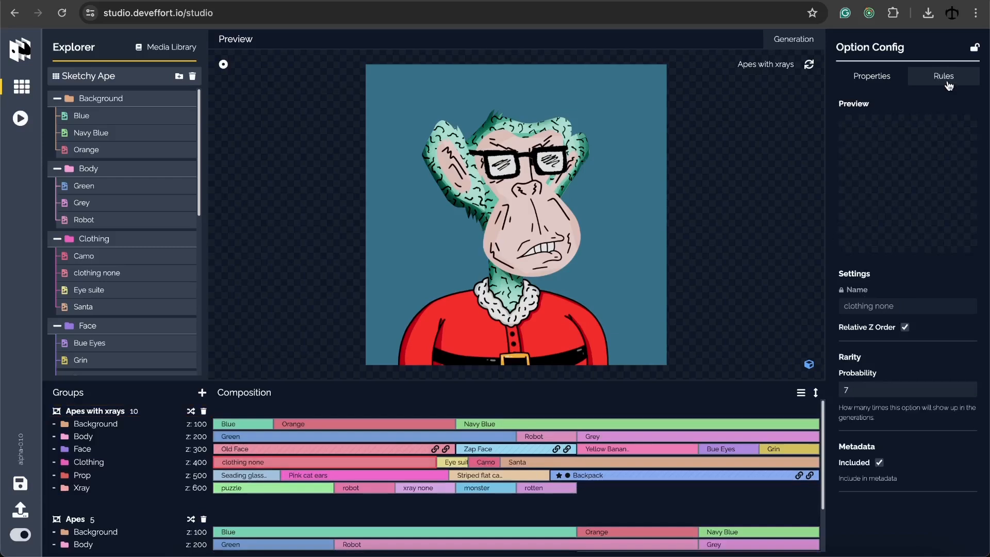
pyautogui.click(948, 83)
pyautogui.scroll(-8, 906, 245)
pyautogui.scroll(8, 906, 244)
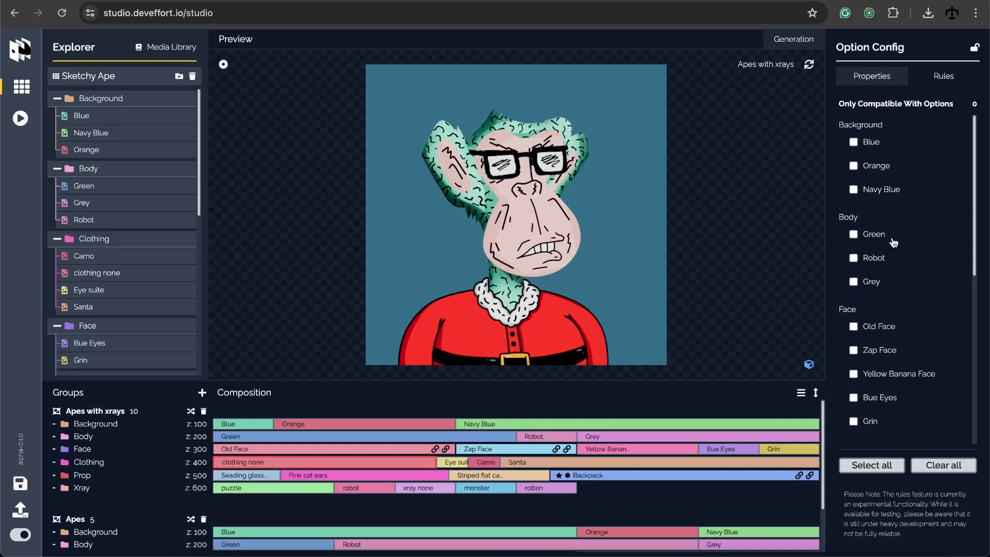
pyautogui.click(865, 85)
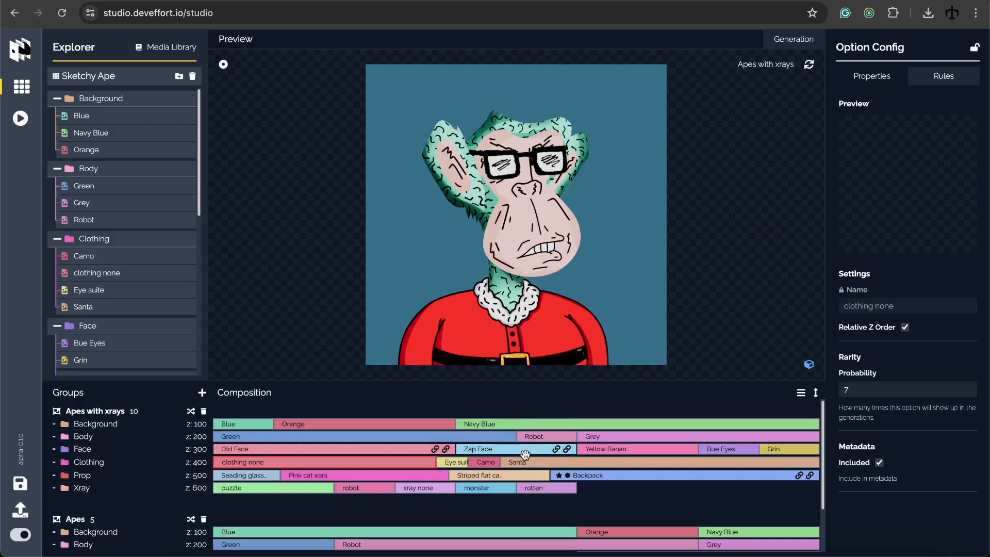
pyautogui.scroll(-1, 526, 460)
pyautogui.scroll(1, 505, 460)
# Save the collection, open Sketchy Ape in the exporter, and check its Generate and Export settings
pyautogui.click(19, 484)
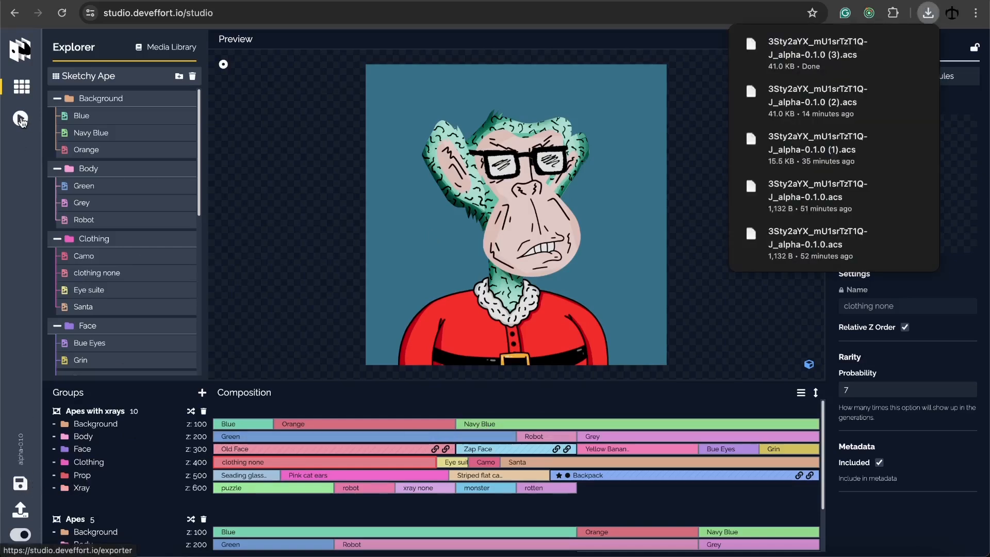
pyautogui.click(21, 119)
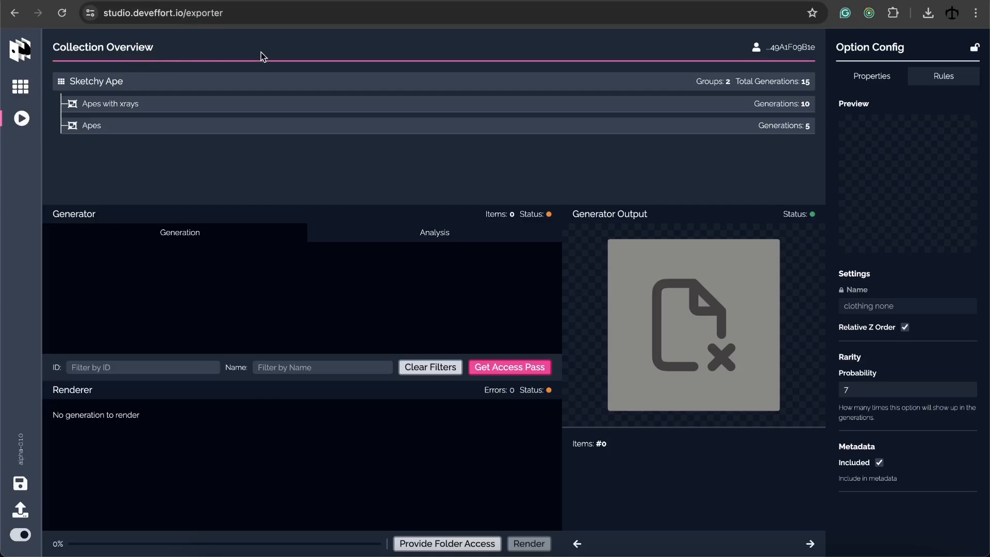
pyautogui.click(216, 82)
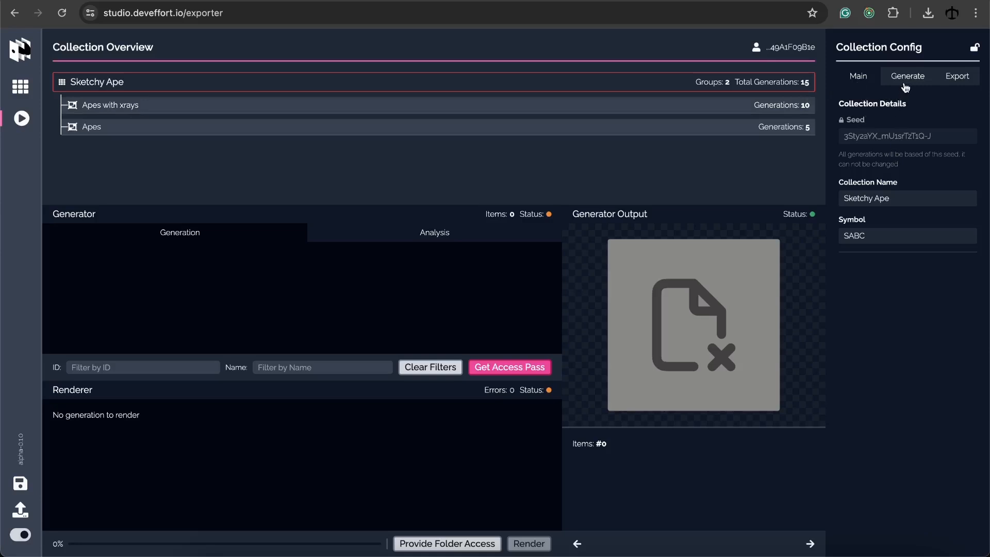
pyautogui.click(906, 86)
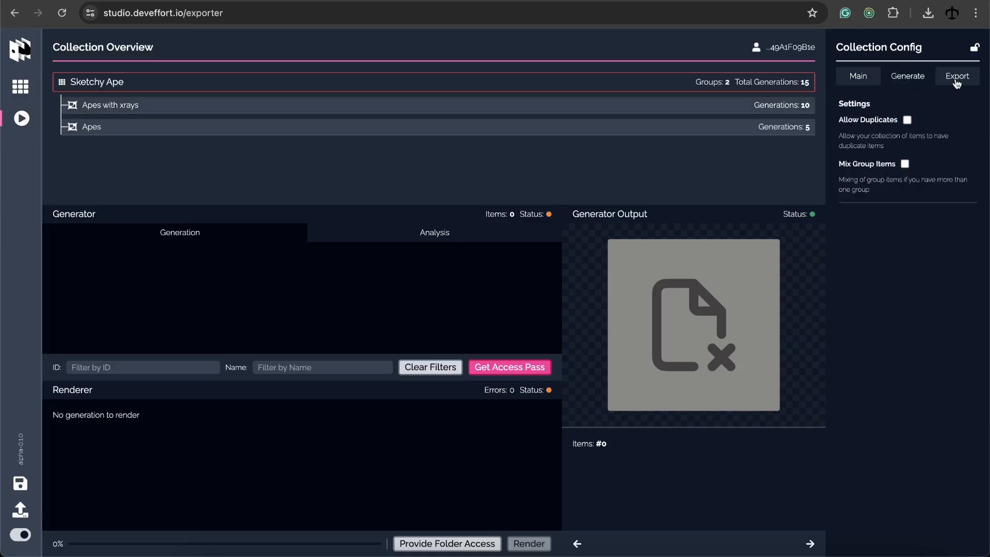
pyautogui.click(958, 81)
pyautogui.click(916, 81)
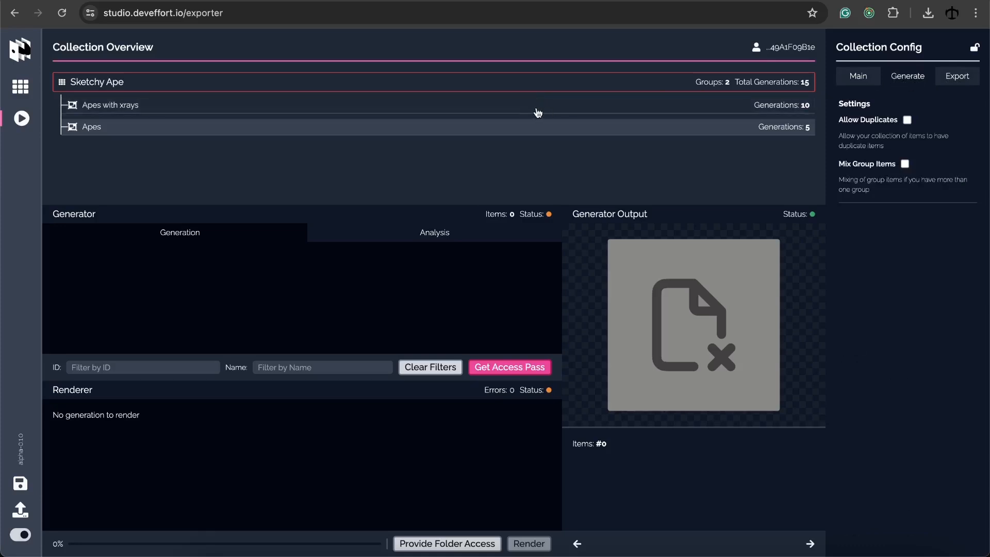
# Review the Apes with xrays and Apes group settings in the exporter
pyautogui.click(440, 109)
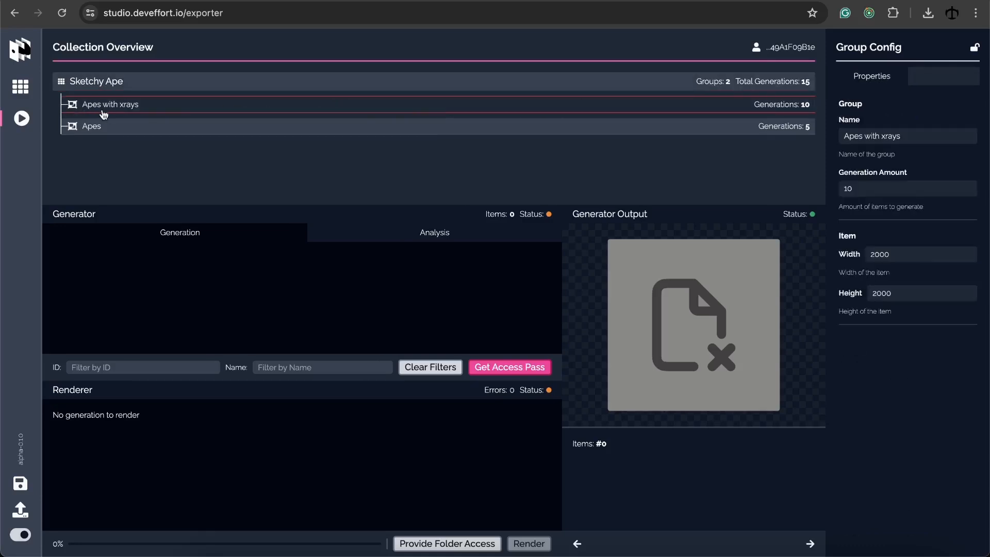
pyautogui.click(151, 126)
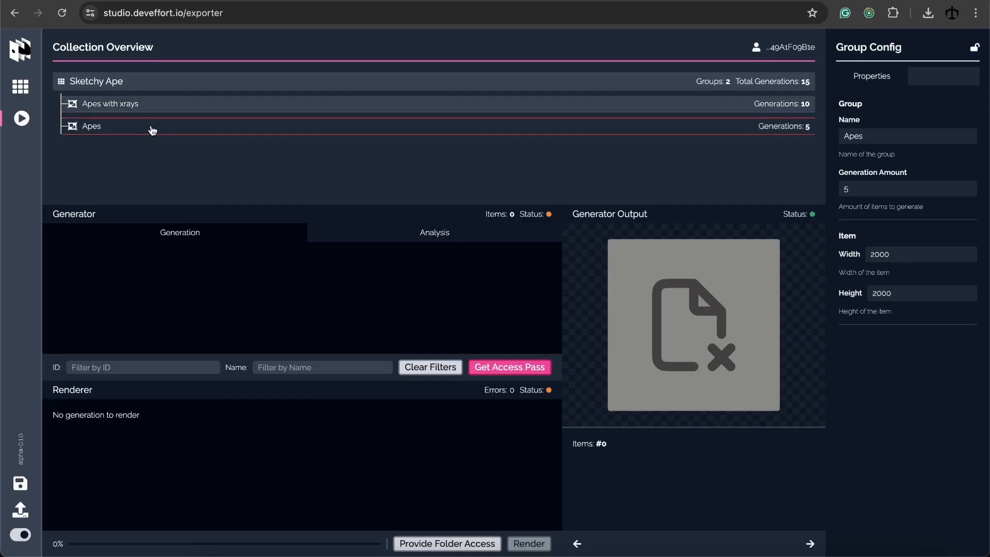
pyautogui.click(190, 108)
pyautogui.click(731, 125)
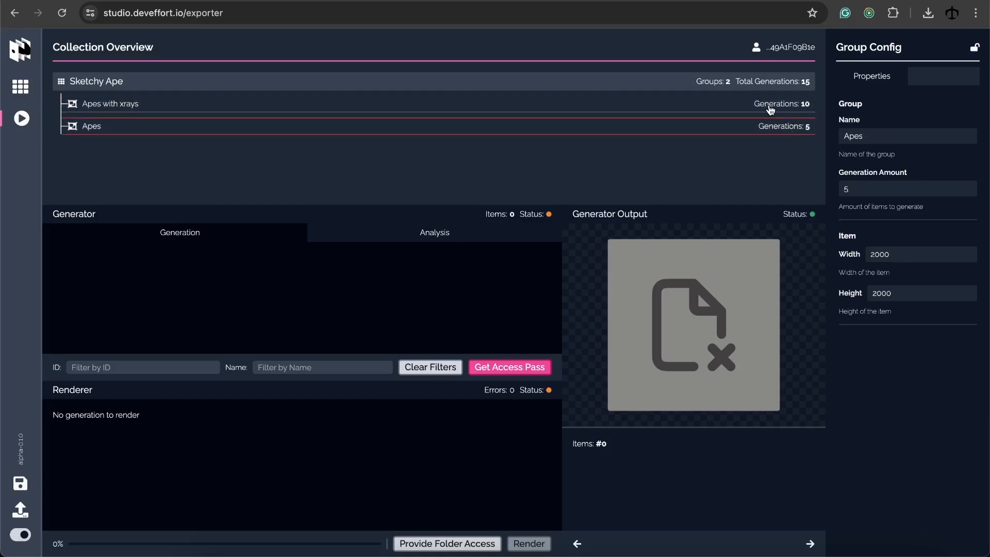
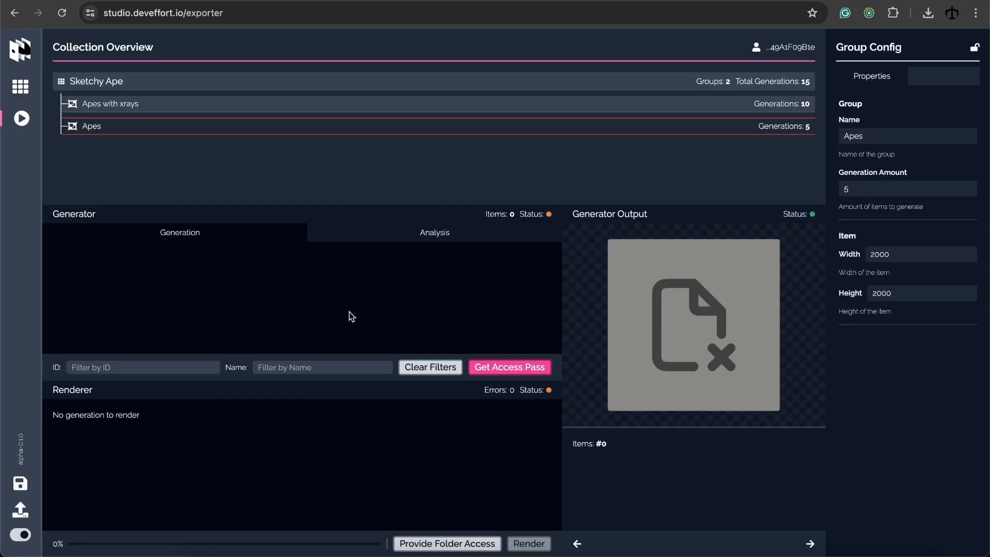
# Buy a one-hour generation access pass, approving the 3 MATIC payment in MetaMask
pyautogui.click(517, 370)
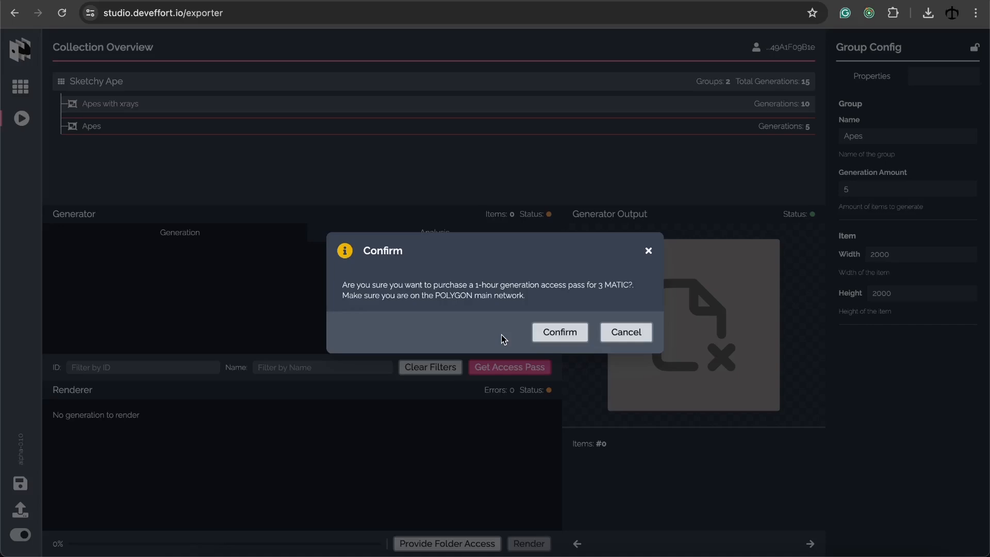
pyautogui.click(578, 332)
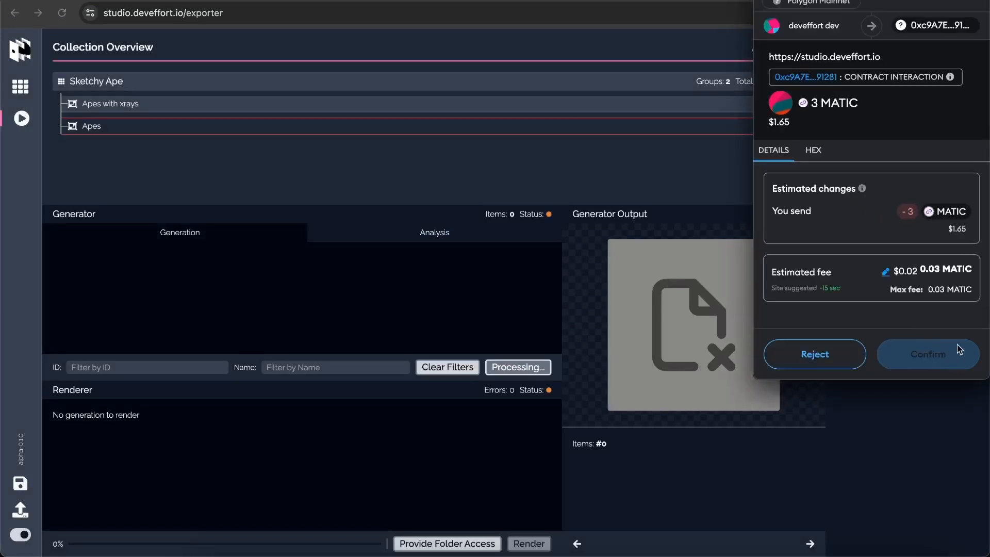
pyautogui.click(938, 363)
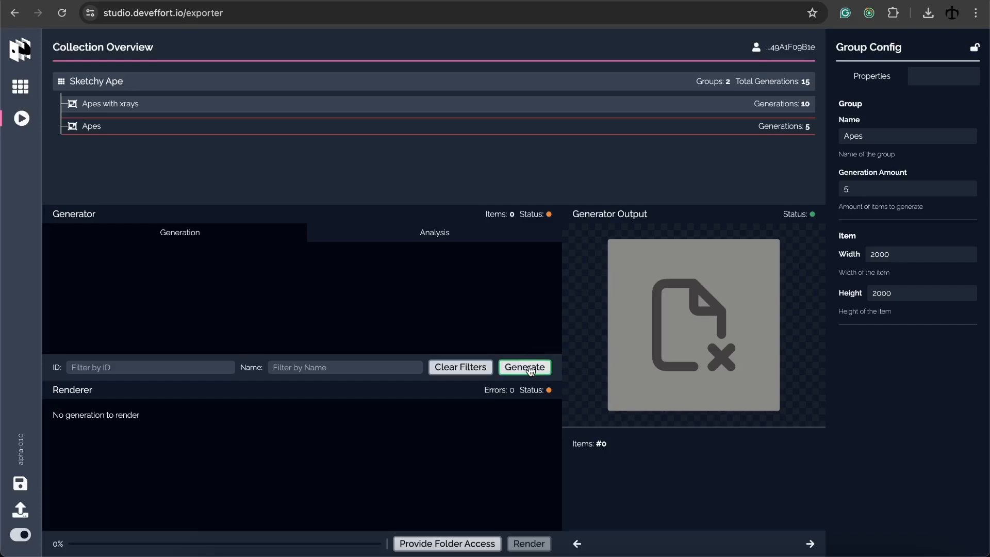
# Generate the 15 Sketchy Ape items, confirming and signing the MetaMask request
pyautogui.click(529, 368)
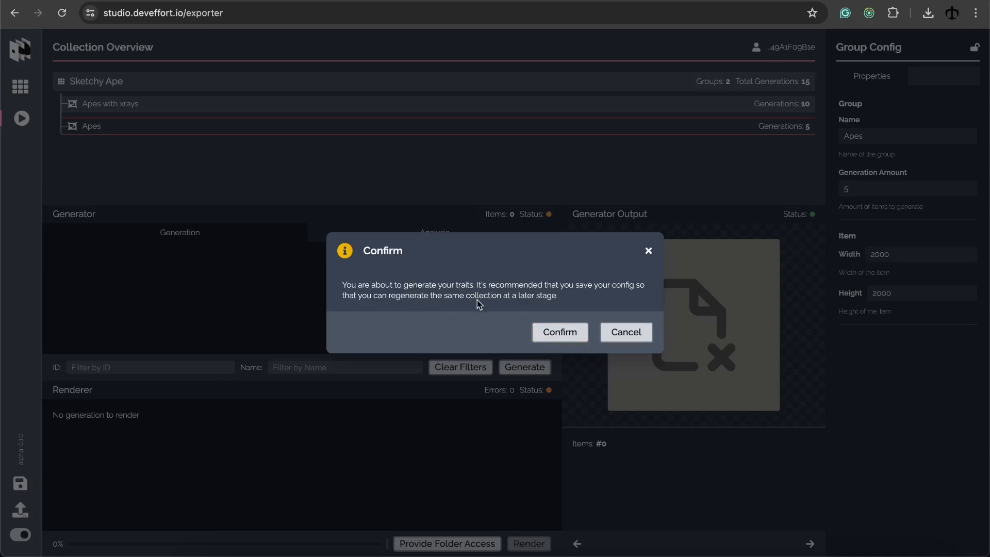
pyautogui.click(567, 333)
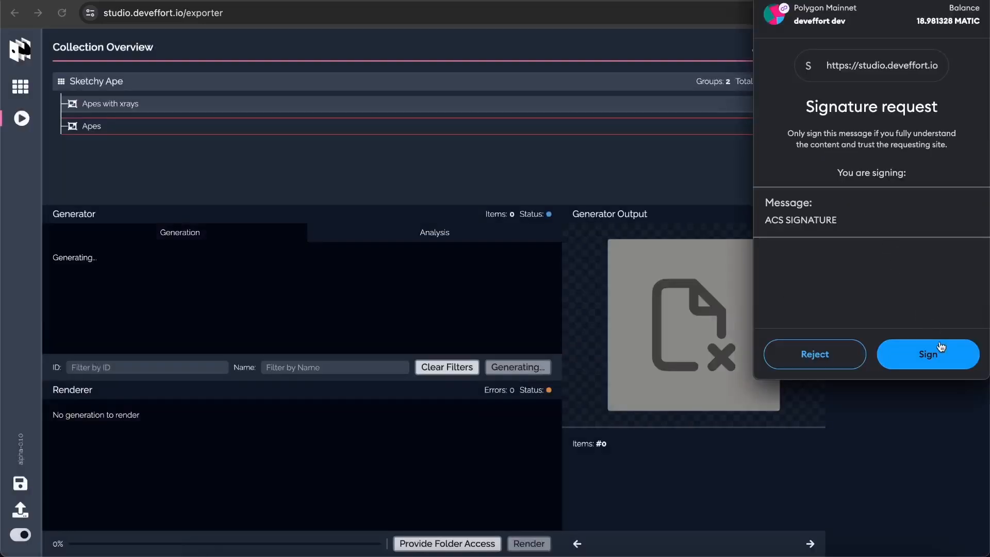
pyautogui.click(936, 353)
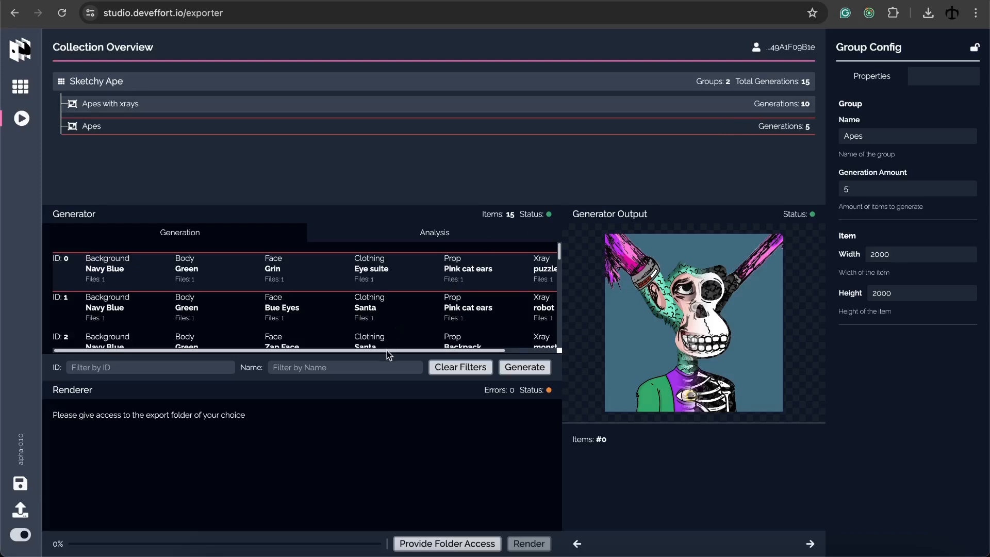
# Scroll through the generation table to review the 15 generated items and their traits
pyautogui.hscroll(2, 387, 351)
pyautogui.hscroll(-2, 394, 347)
pyautogui.scroll(-5, 329, 296)
pyautogui.scroll(3, 328, 295)
pyautogui.scroll(3, 328, 291)
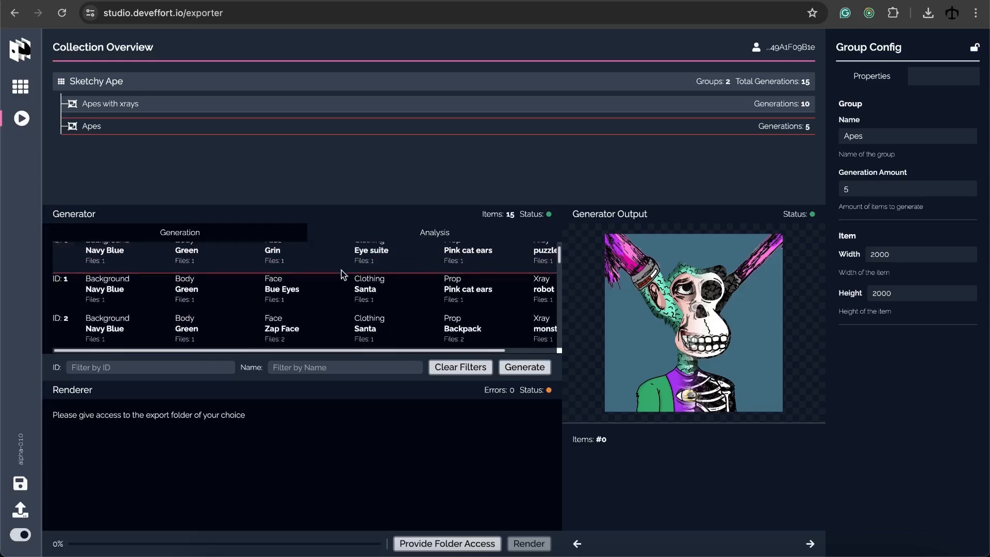
pyautogui.scroll(-3, 516, 282)
pyautogui.scroll(-6, 509, 284)
pyautogui.scroll(-1, 217, 281)
pyautogui.scroll(-1, 238, 288)
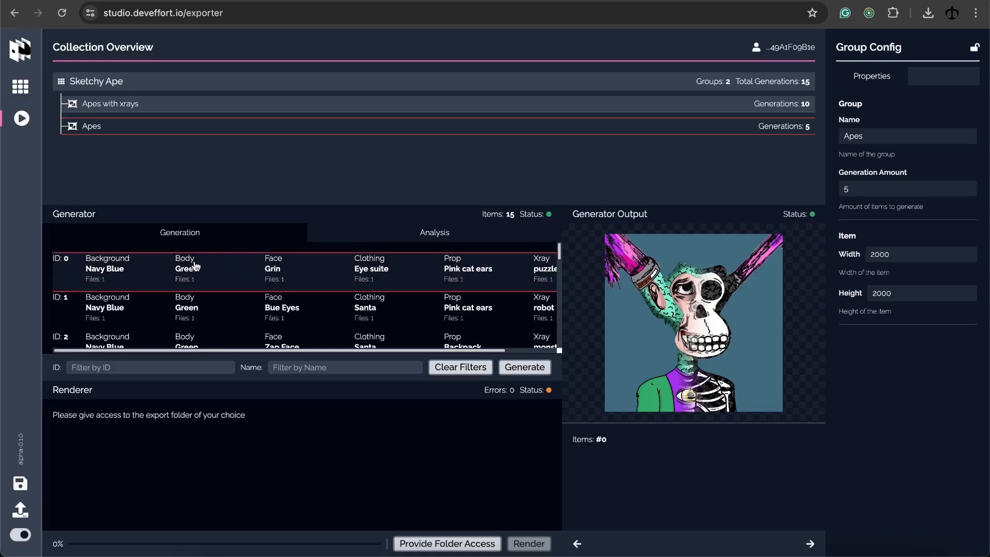
# Filter the items by ID 3 and by name 'san', then clear both filters
pyautogui.click(129, 366)
pyautogui.write('3')
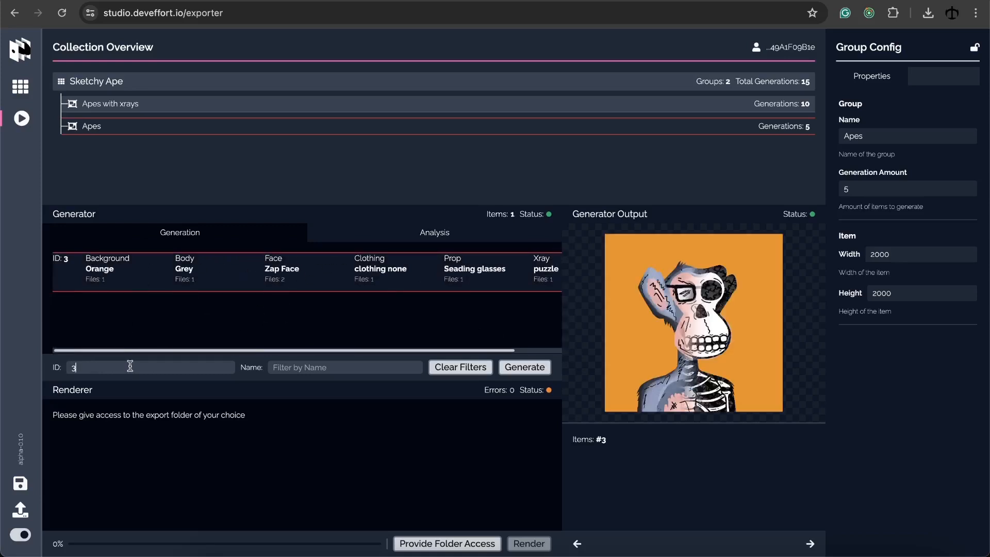
pyautogui.press('BackSpace')
pyautogui.click(295, 365)
pyautogui.write('san')
pyautogui.press('BackSpace')
pyautogui.press('BackSpace')
pyautogui.press('BackSpace')
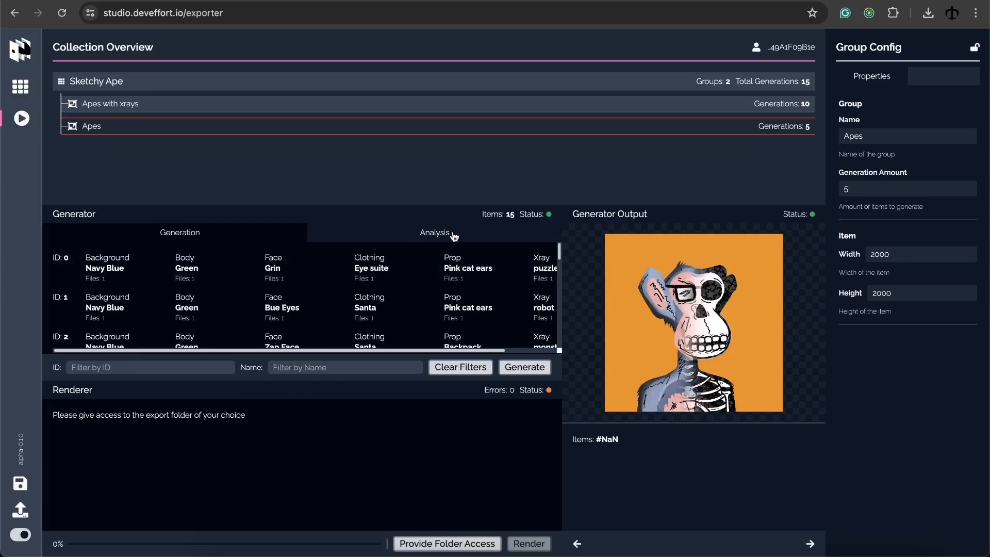
# Review the trait usage tables on the Analysis tab, then return to the Generation list
pyautogui.click(441, 238)
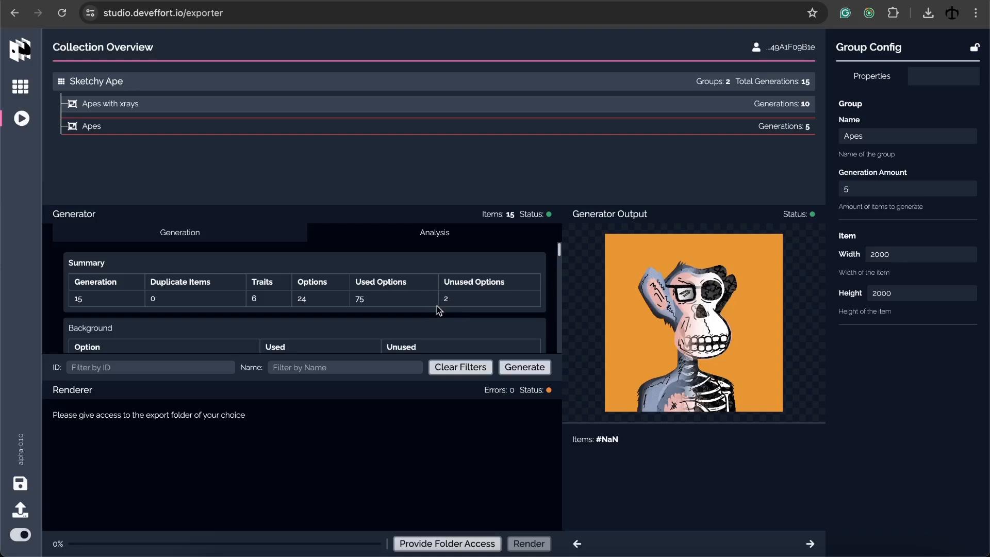
pyautogui.scroll(-3, 419, 302)
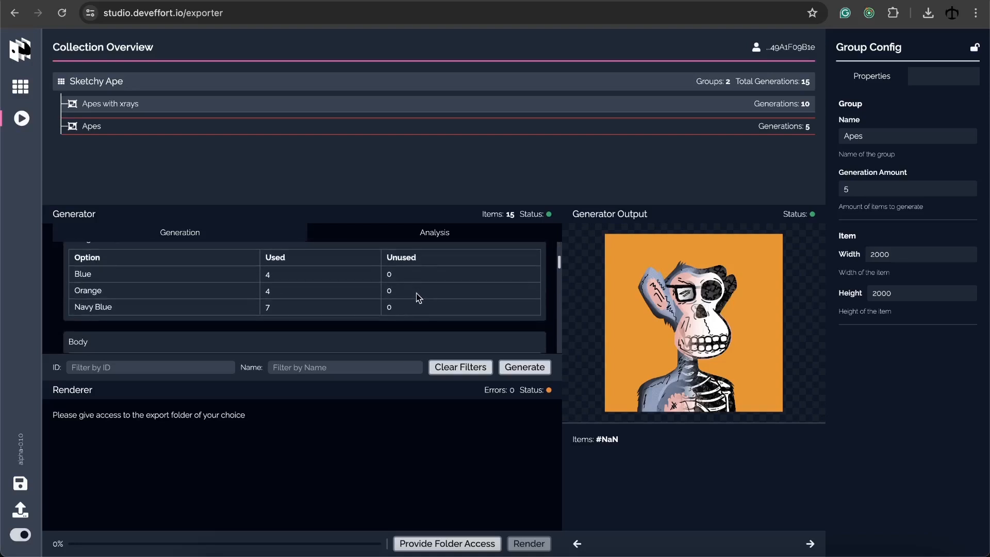
pyautogui.scroll(-2, 184, 294)
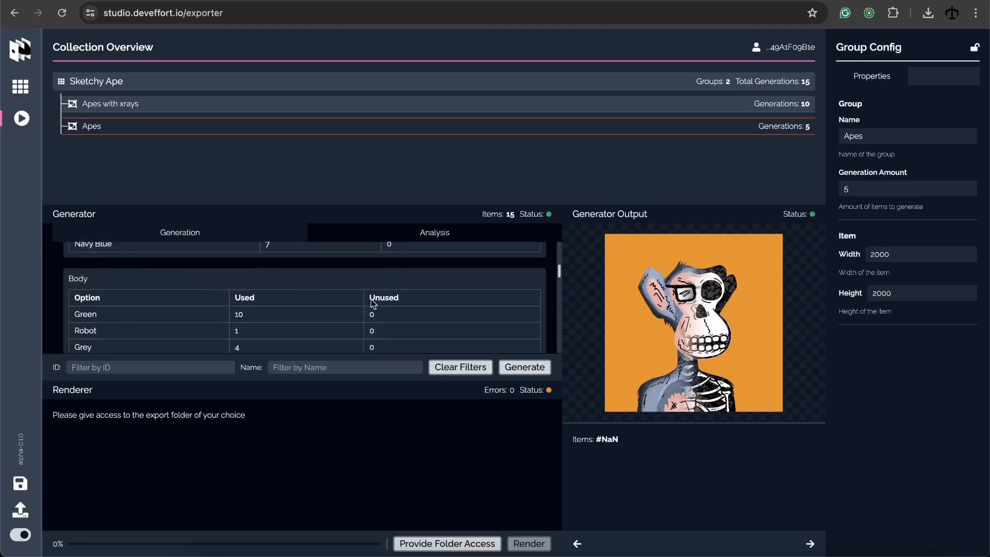
pyautogui.scroll(-5, 380, 300)
pyautogui.scroll(-1, 388, 296)
pyautogui.scroll(10, 388, 296)
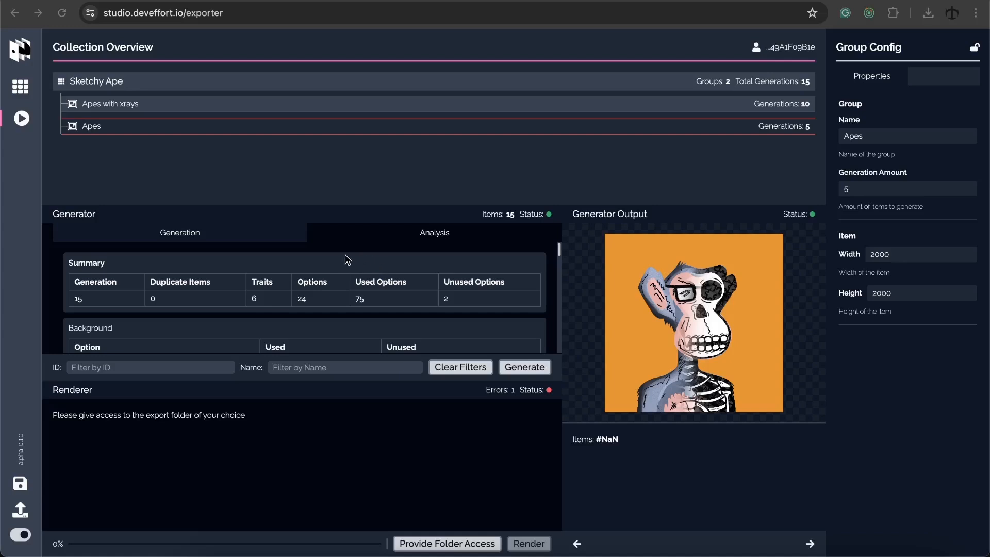
pyautogui.click(260, 238)
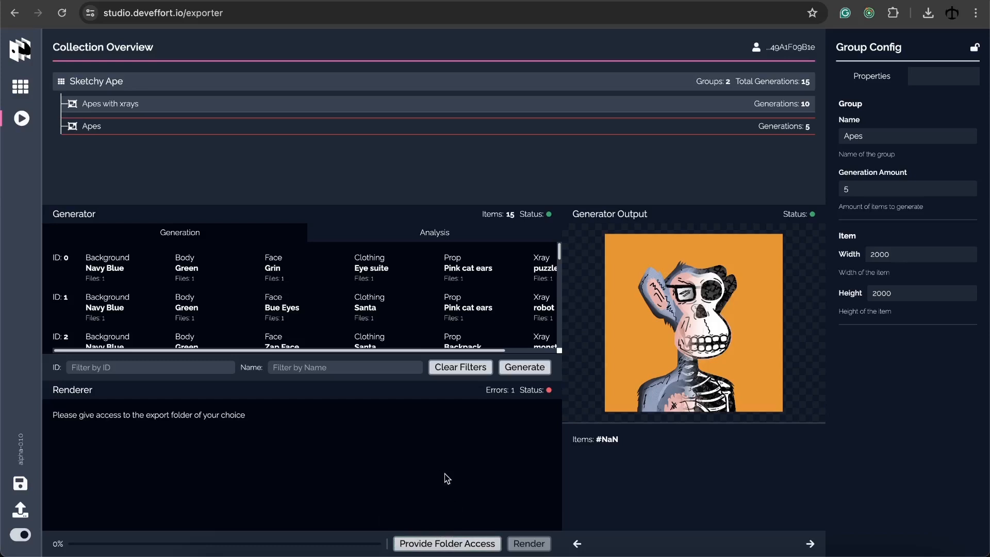
# In the collection's Generate settings, leave Allow Duplicates off and enable Mix Group Items
pyautogui.click(702, 82)
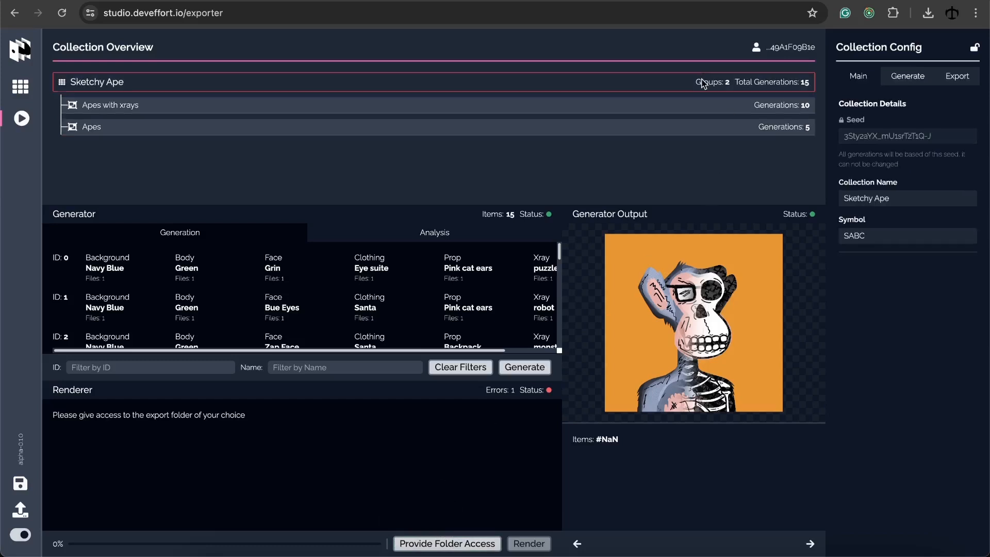
pyautogui.click(898, 77)
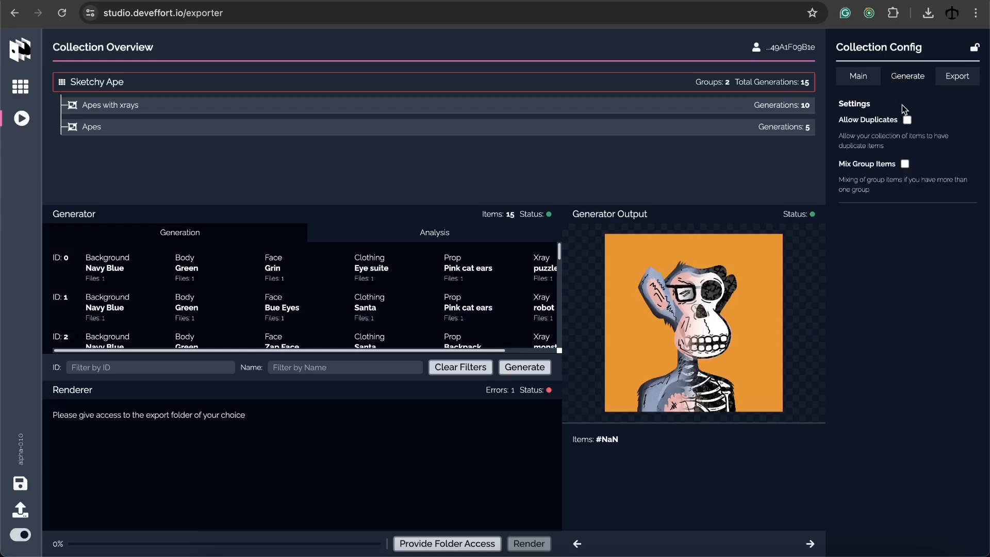
pyautogui.click(906, 121)
pyautogui.click(908, 122)
pyautogui.click(909, 122)
pyautogui.click(909, 122)
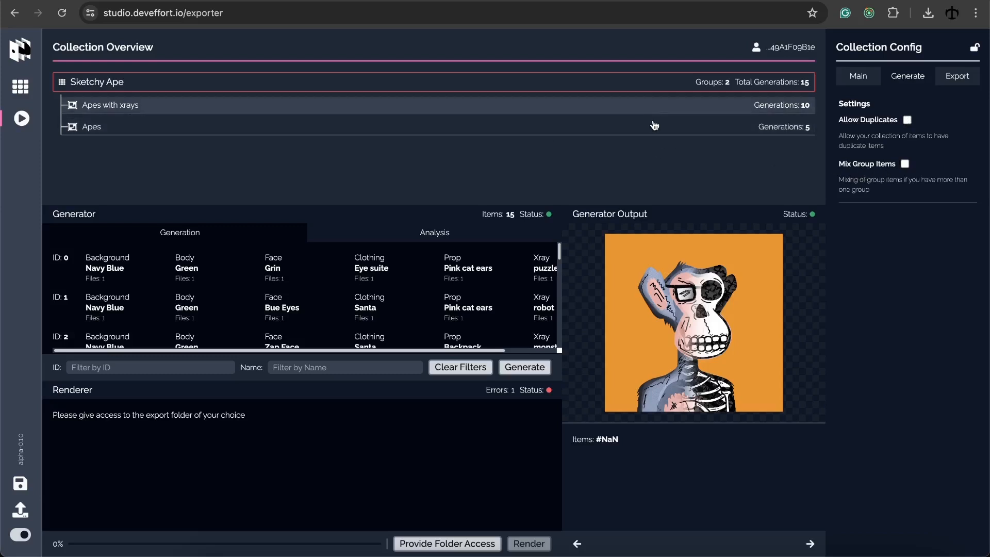
pyautogui.click(906, 166)
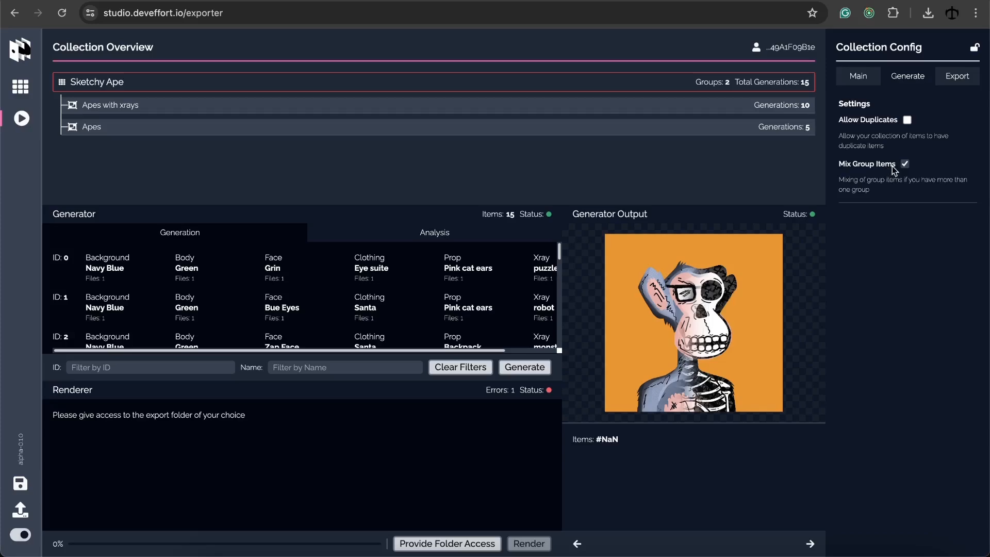
# Regenerate the 15 items with signed MetaMask approval and scroll through the reshuffled results
pyautogui.click(525, 367)
pyautogui.click(559, 332)
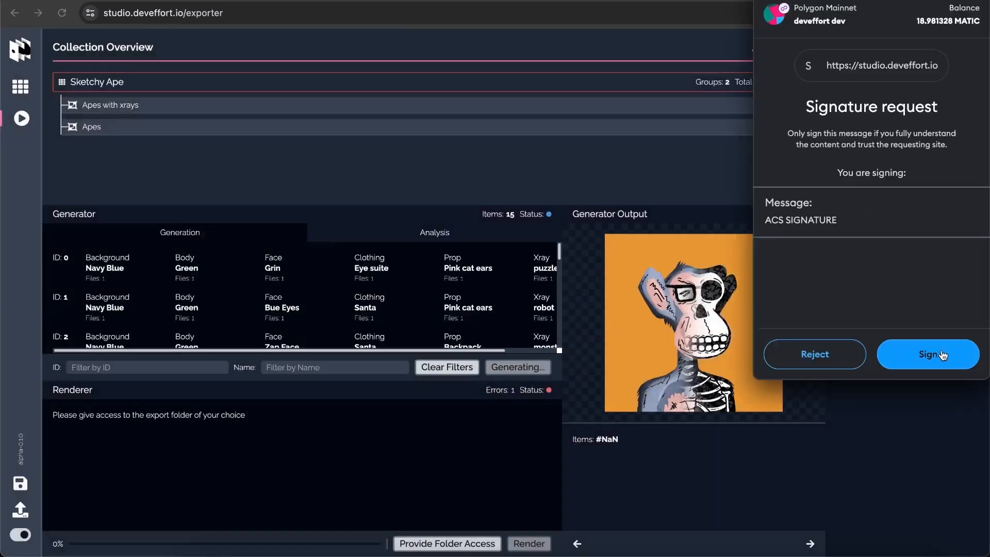
pyautogui.click(941, 355)
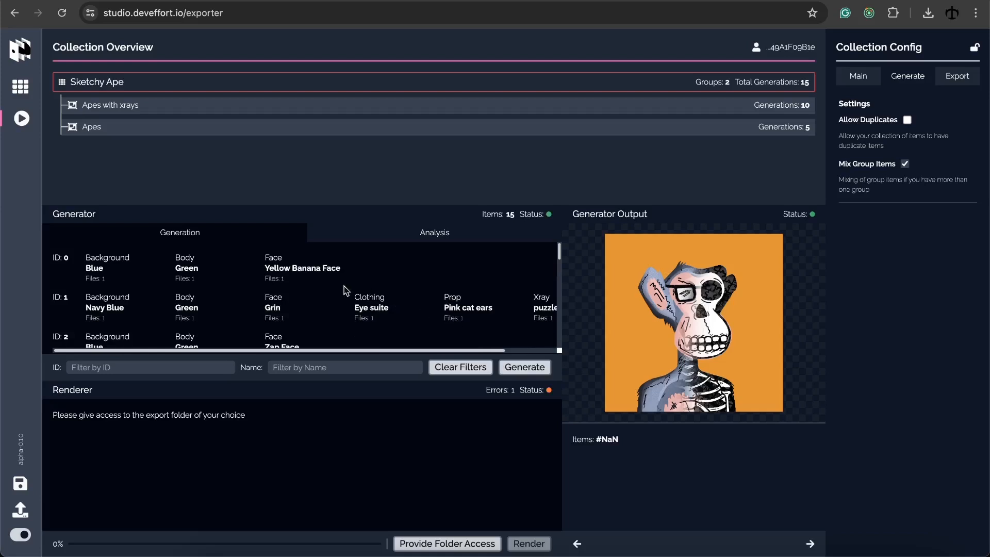
pyautogui.scroll(-4, 332, 279)
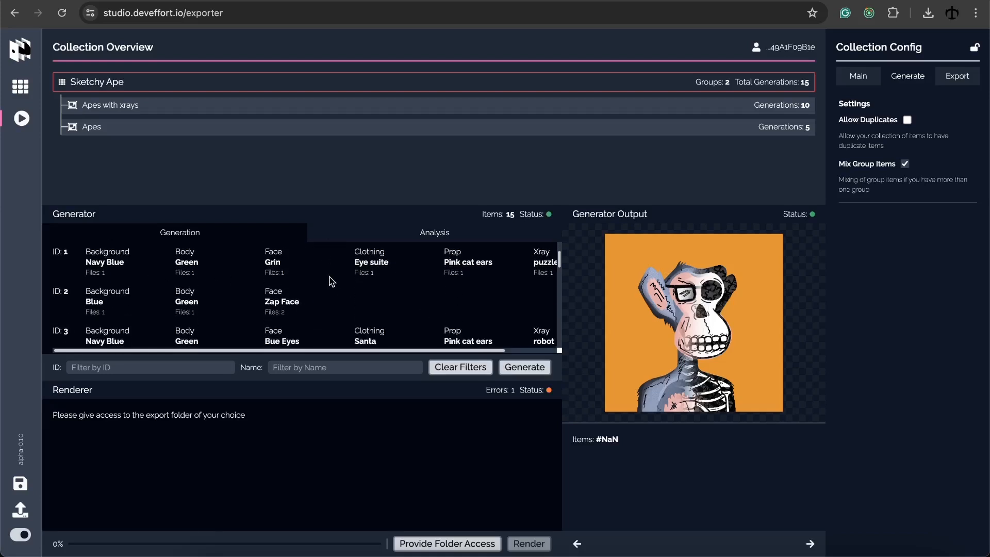
pyautogui.scroll(-6, 253, 287)
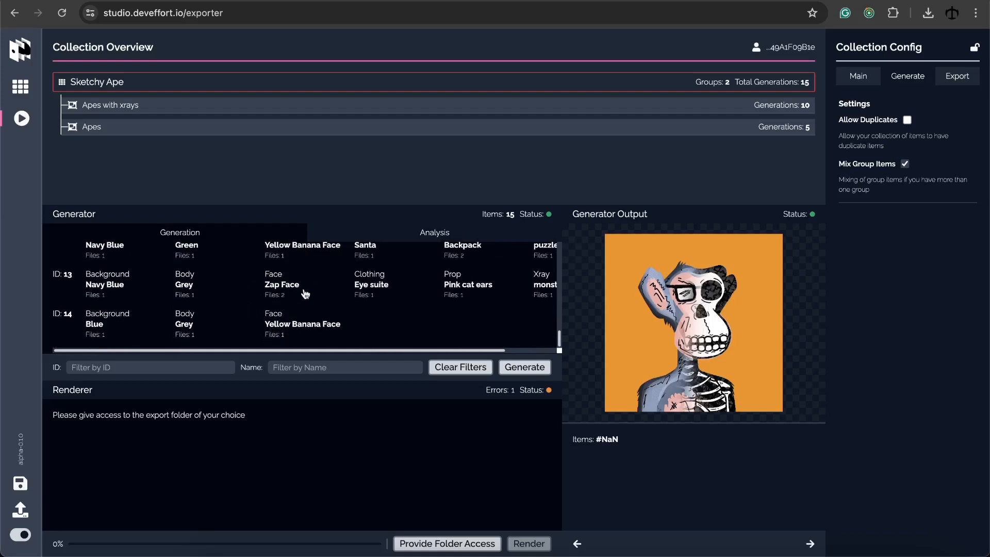
pyautogui.scroll(4, 328, 292)
pyautogui.scroll(8, 327, 292)
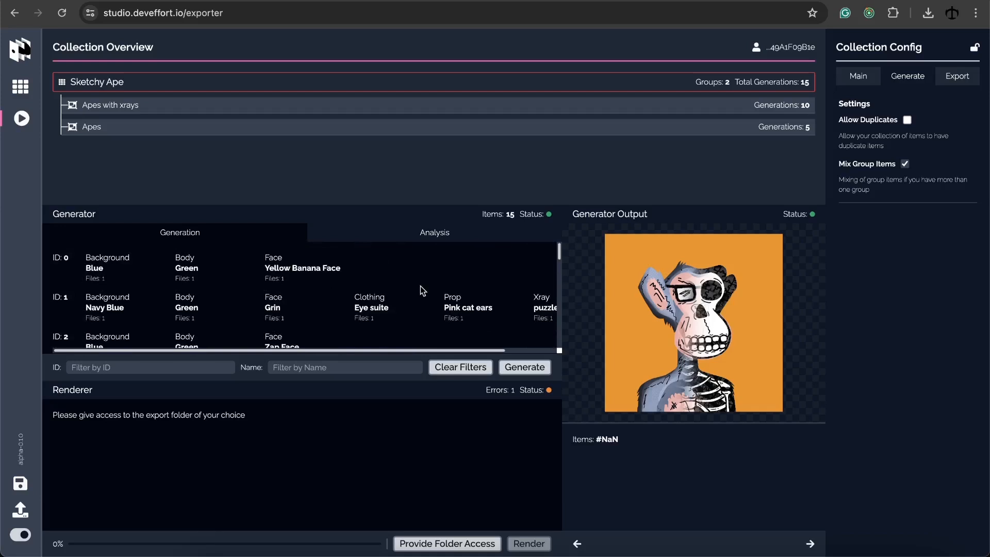
# Replace the export Item Name pattern with '# SABC {id}'
pyautogui.click(970, 85)
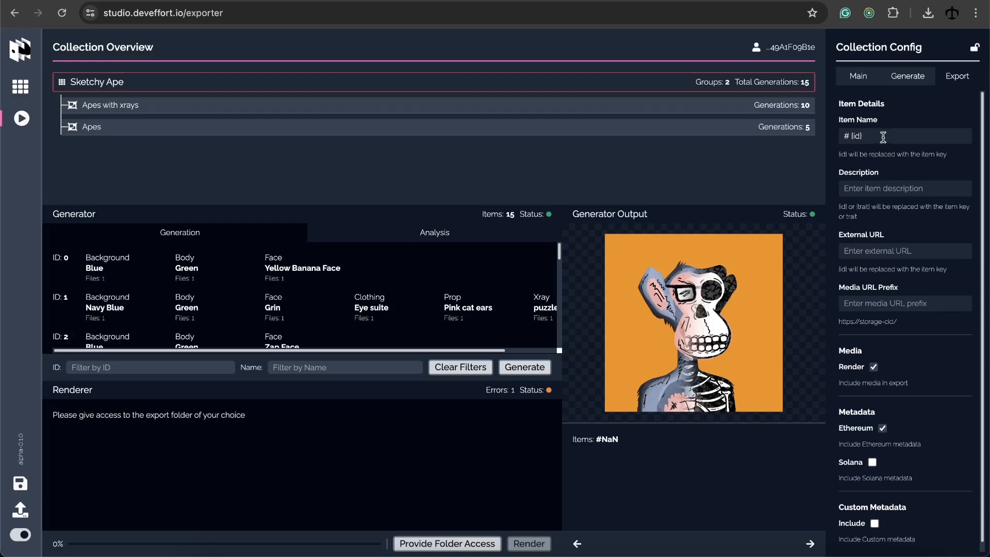
pyautogui.moveTo(851, 136); pyautogui.dragTo(886, 136)
pyautogui.click(887, 136)
pyautogui.press('BackSpace')
pyautogui.press('BackSpace')
pyautogui.press('BackSpace')
pyautogui.press('BackSpace')
pyautogui.press('BackSpace')
pyautogui.press('BackSpace')
pyautogui.write('#')
pyautogui.write(' SABC')
pyautogui.write(' I')
pyautogui.write('{ID}')
pyautogui.press('Right')
pyautogui.press('Right')
pyautogui.press('BackSpace')
pyautogui.press('BackSpace')
pyautogui.write('id')
pyautogui.press('Right')
# Write the Description template 'This is ape {id} with a background of {Background}'
pyautogui.click(873, 190)
pyautogui.write('Th')
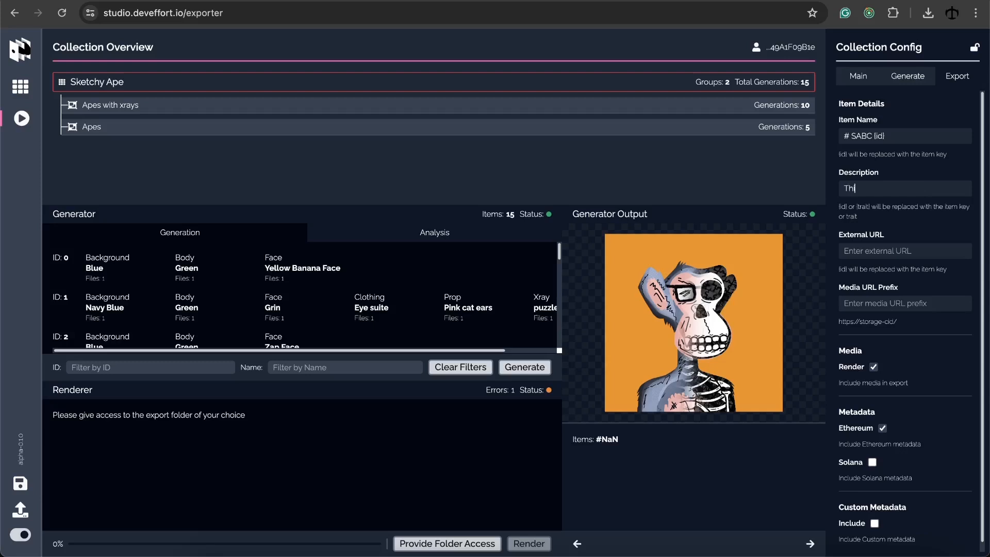
pyautogui.write('is is an ape')
pyautogui.press('BackSpace')
pyautogui.press('BackSpace')
pyautogui.press('BackSpace')
pyautogui.press('BackSpace')
pyautogui.write('{id} with a background of')
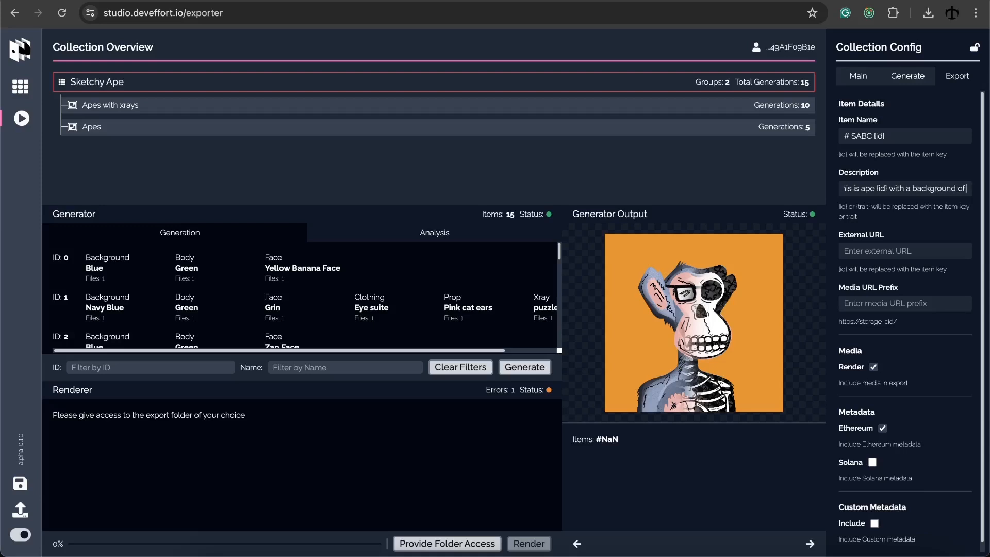
pyautogui.write(' {')
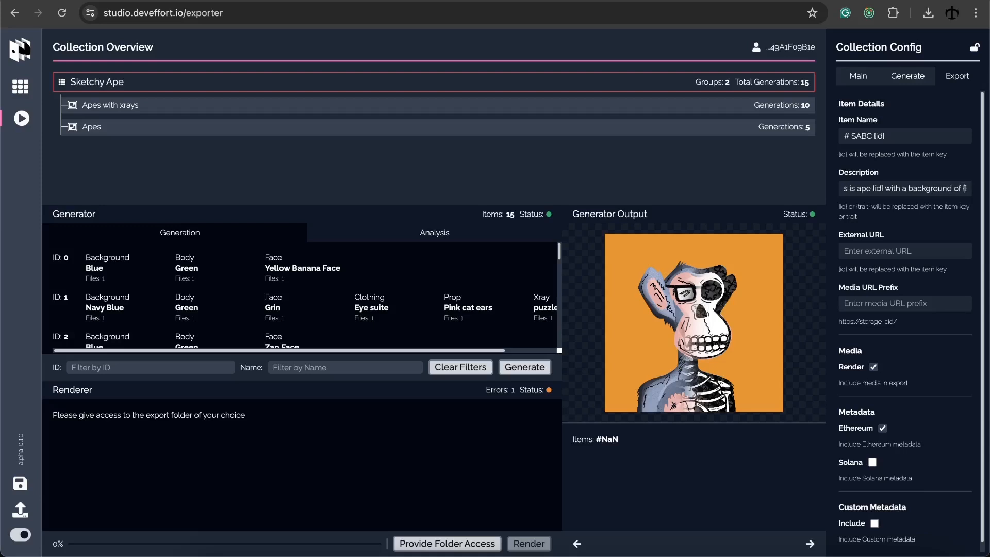
pyautogui.write('Backgrou')
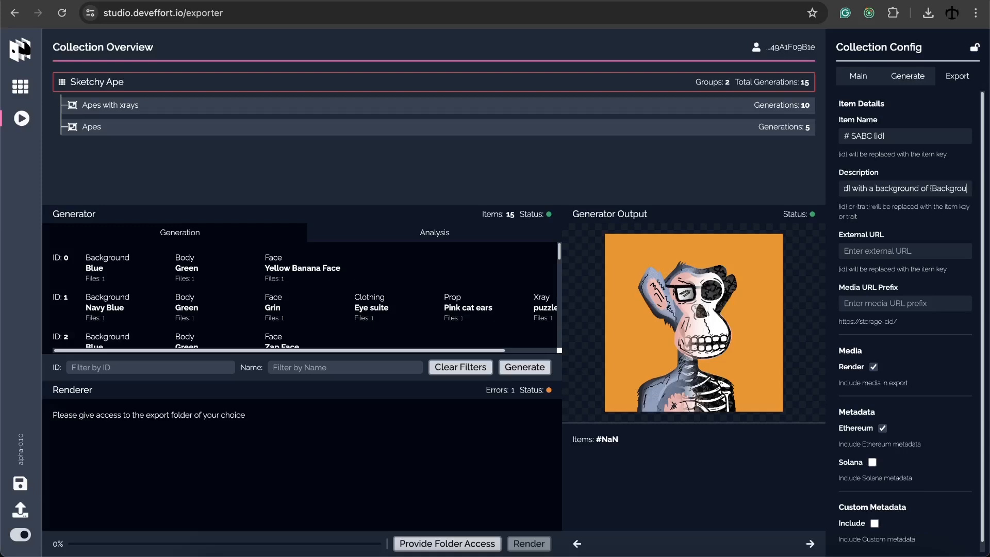
pyautogui.write('nd')
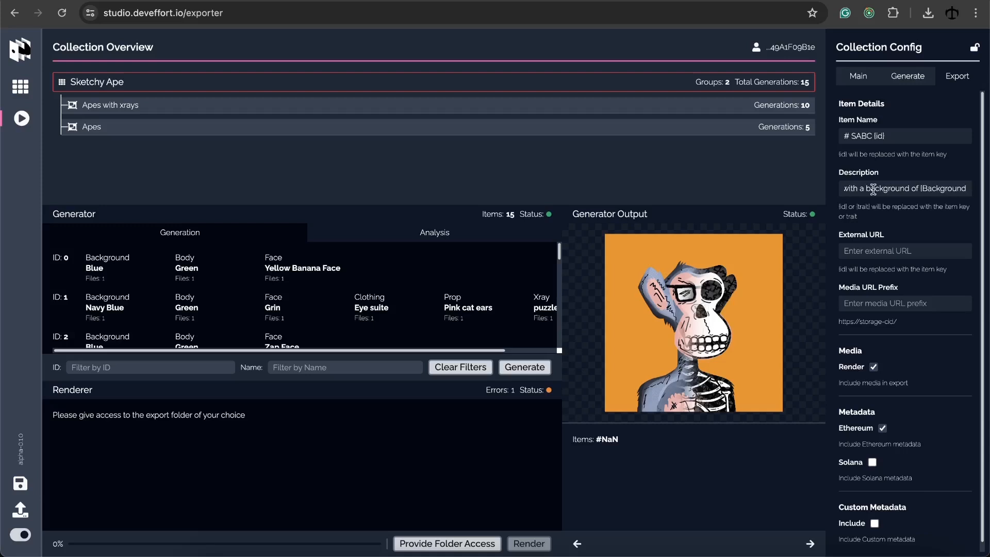
pyautogui.write('}')
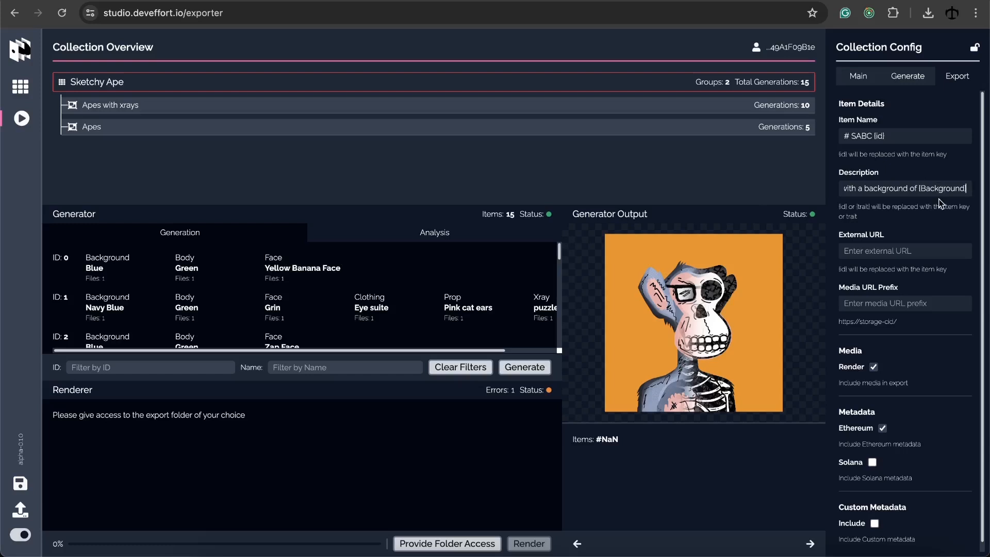
# Set the External URL to test.com/{id}
pyautogui.click(920, 251)
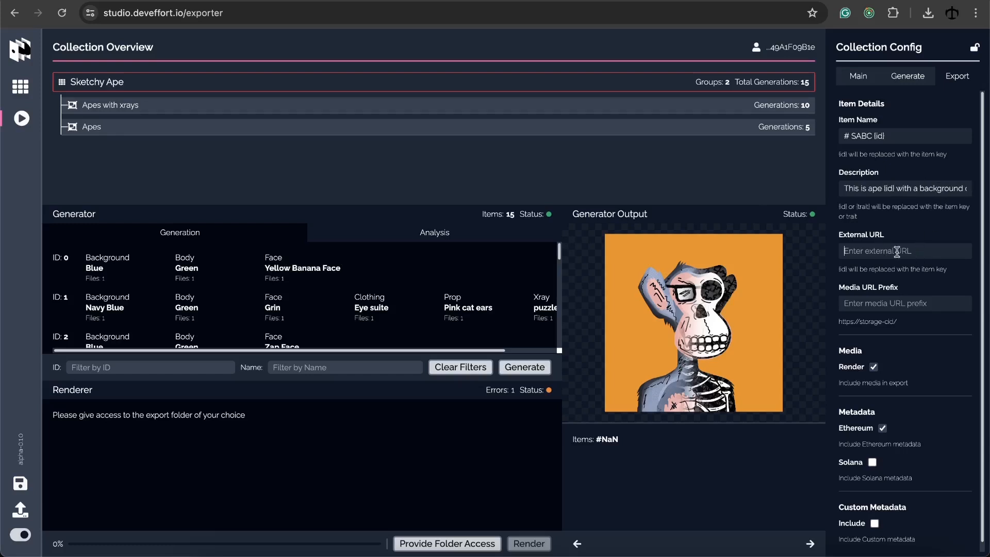
pyautogui.write('test/com/{id}')
pyautogui.click(863, 253)
pyautogui.press('BackSpace')
pyautogui.write('.')
# Set the Media URL Prefix to ipfs://6n3716e7q9e8mq98/
pyautogui.write('ipf')
pyautogui.write('s://')
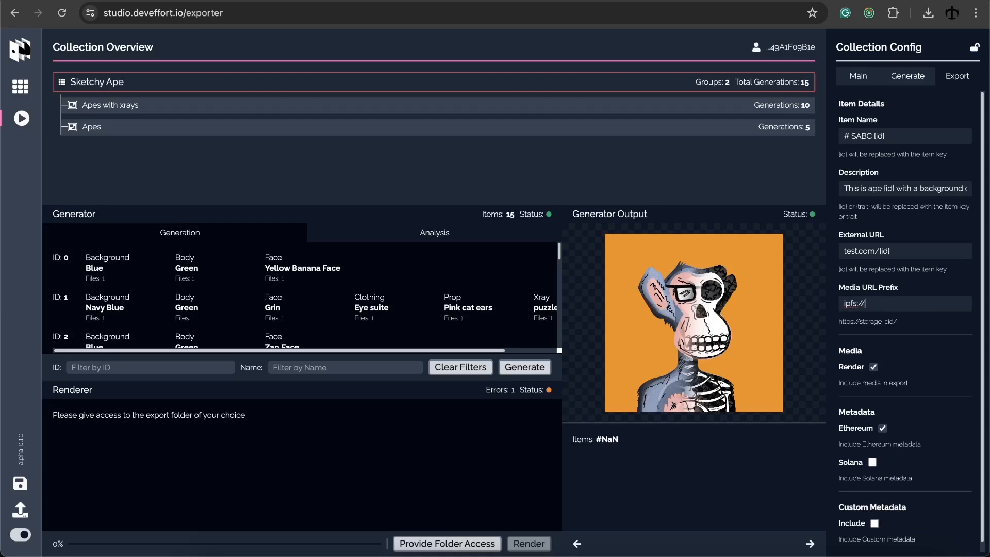
pyautogui.write('6n3716e7q9e8mq98')
pyautogui.press('Tab')
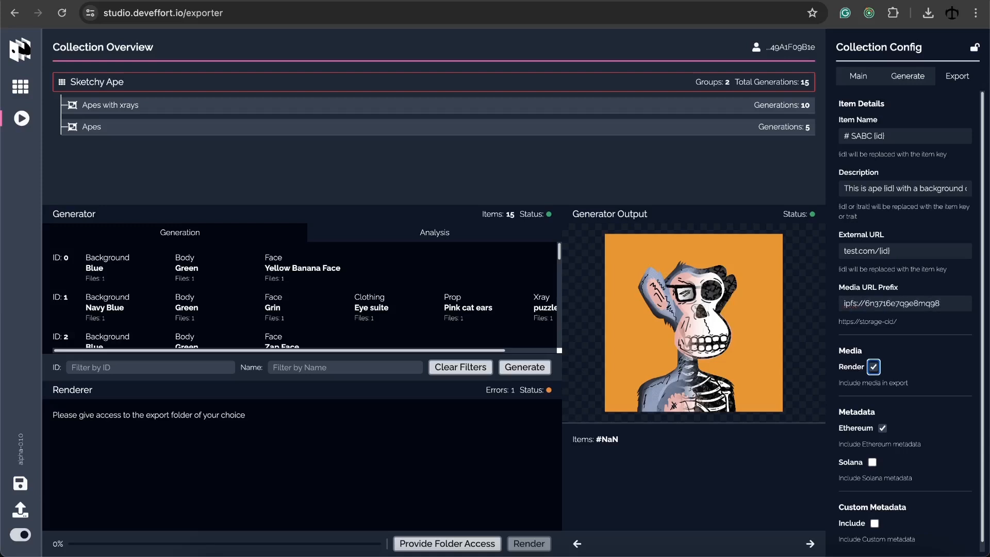
pyautogui.click(954, 307)
pyautogui.write('/')
# Keep media rendering and Ethereum metadata on, and enable Solana metadata
pyautogui.scroll(-1, 912, 322)
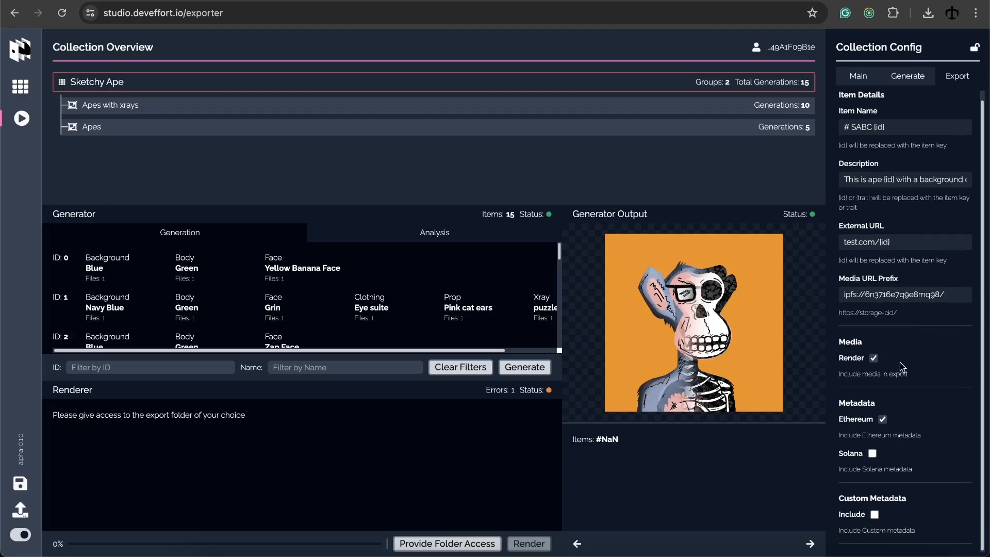
pyautogui.click(872, 360)
pyautogui.click(873, 362)
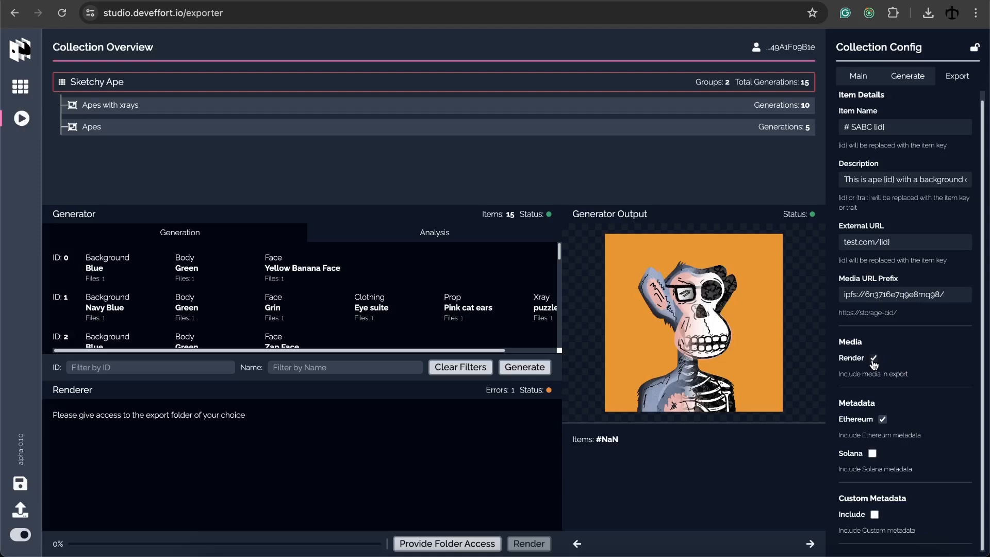
pyautogui.click(884, 420)
pyautogui.click(872, 453)
pyautogui.click(883, 420)
# Enter the creator wallet address, leaving Custom Metadata switched off
pyautogui.scroll(-1, 926, 417)
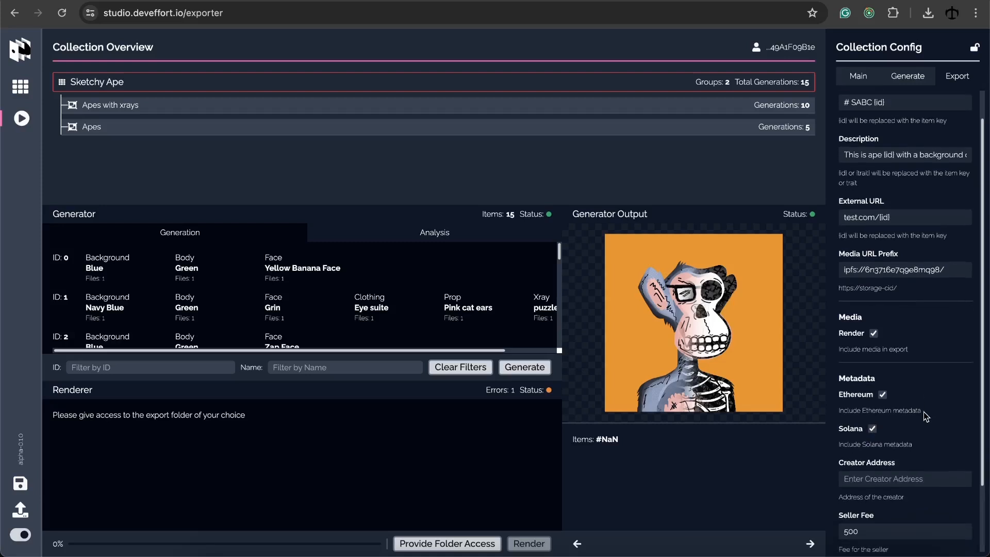
pyautogui.scroll(-2, 927, 417)
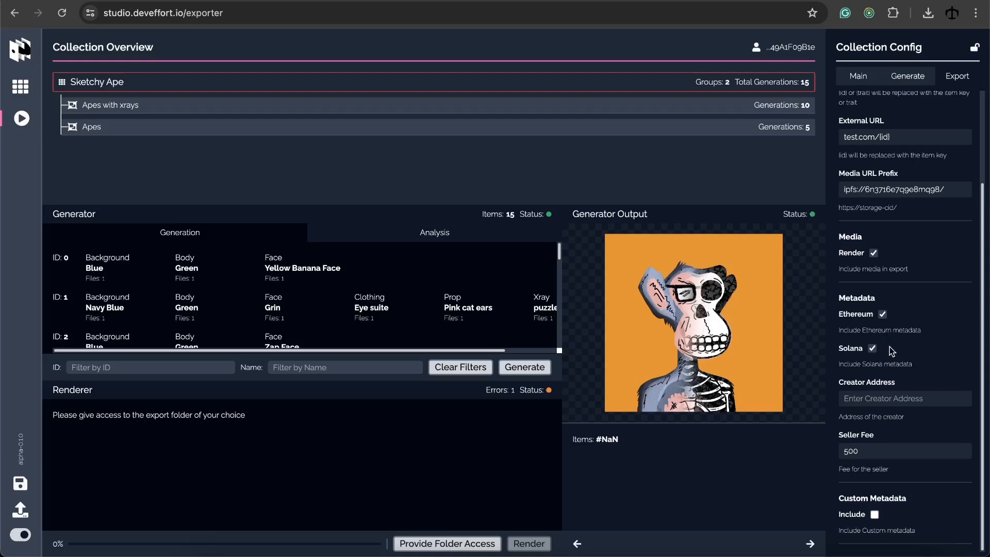
pyautogui.click(878, 397)
pyautogui.write('d523345423545423')
pyautogui.click(875, 514)
pyautogui.scroll(-3, 916, 477)
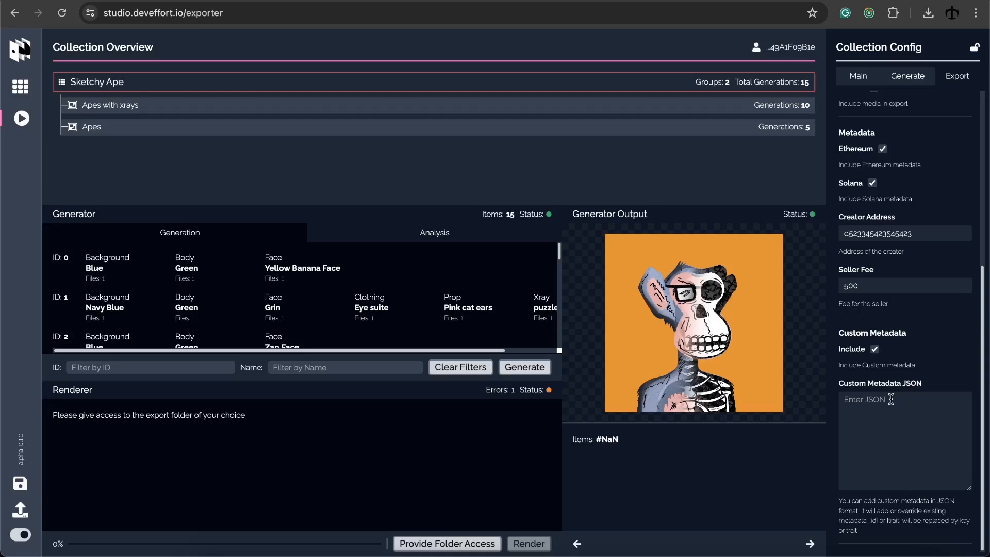
pyautogui.click(874, 348)
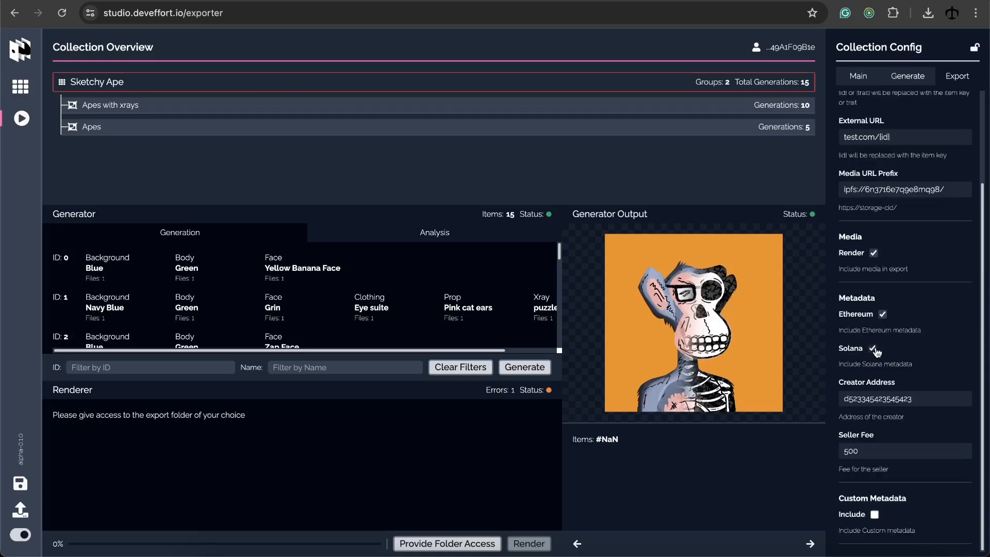
# Save the collection config as a downloaded .acs file and dismiss the downloads list
pyautogui.scroll(2, 897, 350)
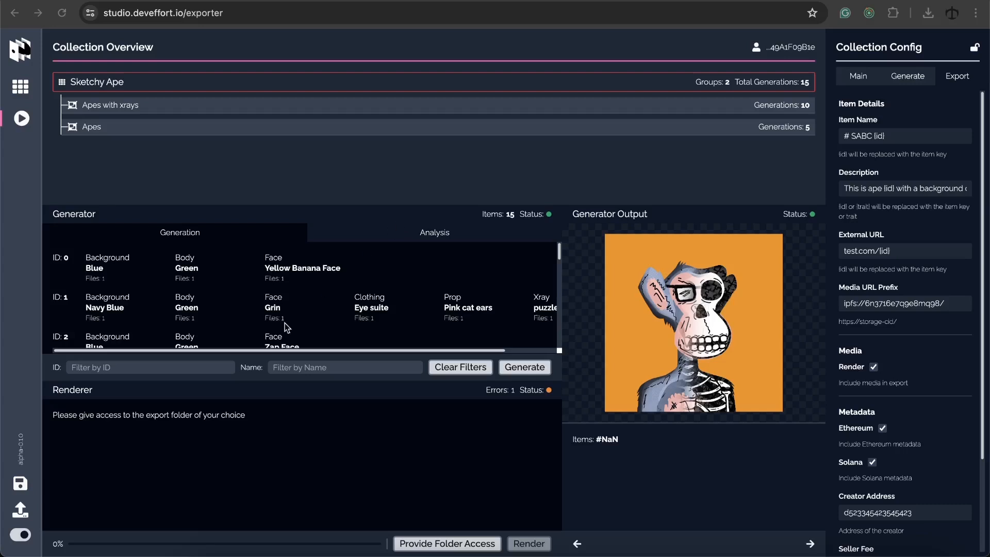
pyautogui.click(21, 485)
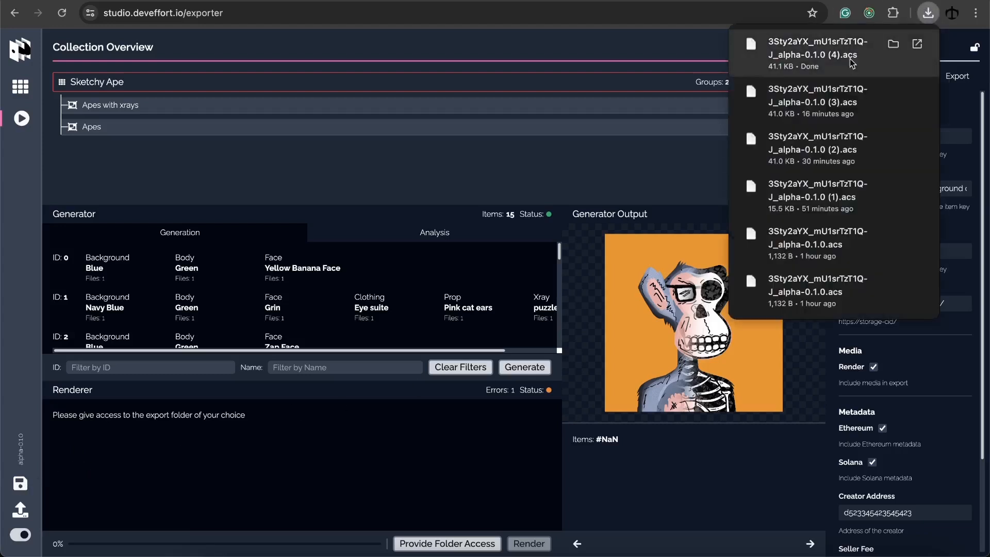
pyautogui.click(641, 163)
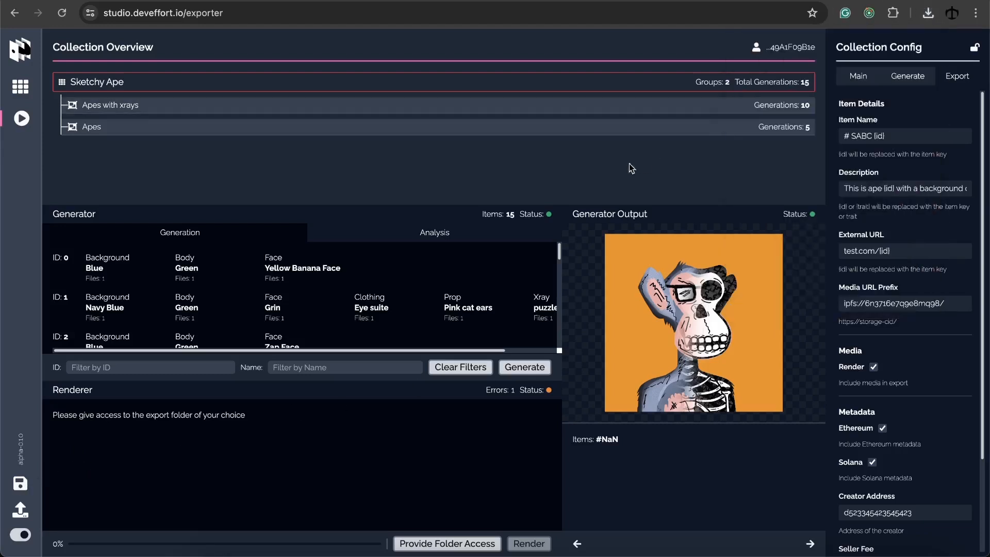
# Generate and confirm the collection's traits, then sign the ACS SIGNATURE wallet request
pyautogui.click(524, 367)
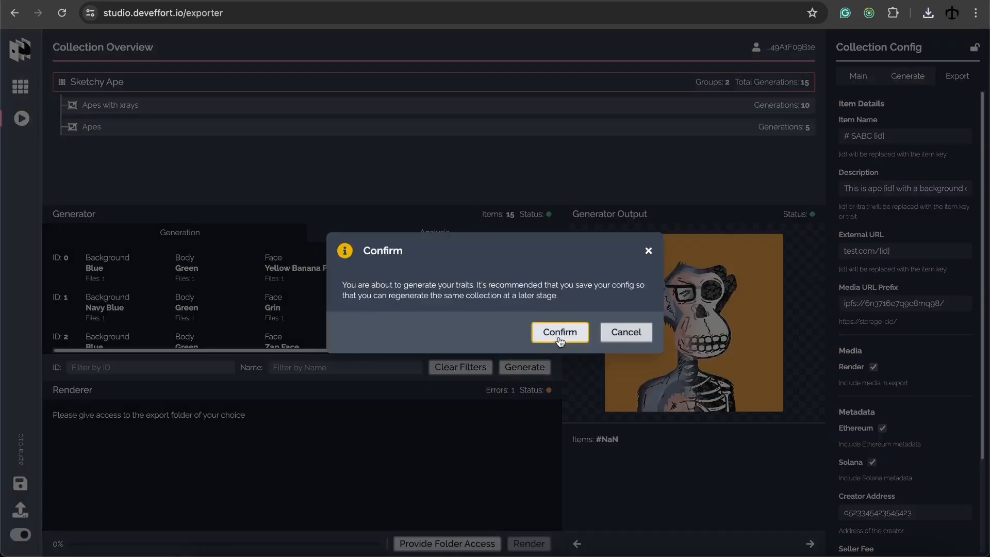
pyautogui.click(558, 340)
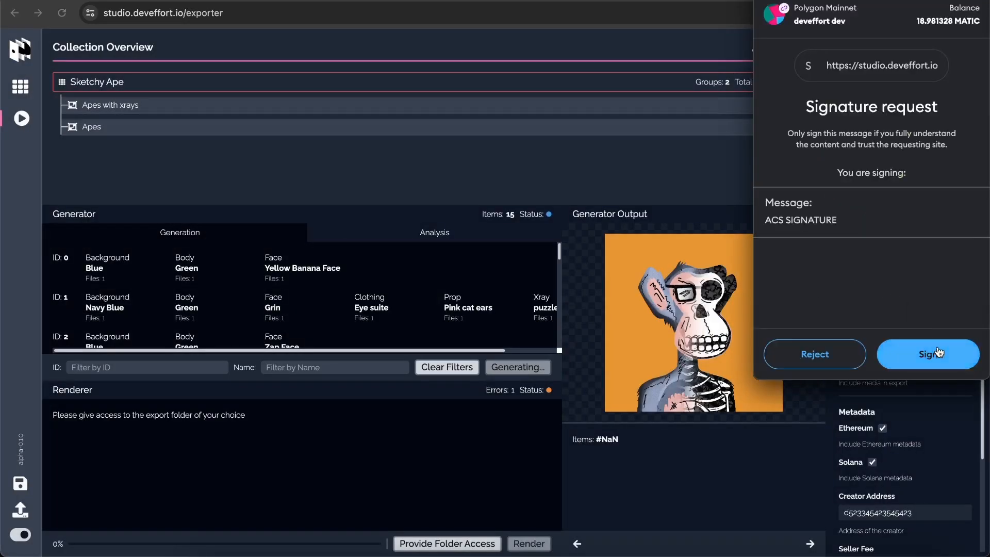
pyautogui.click(937, 353)
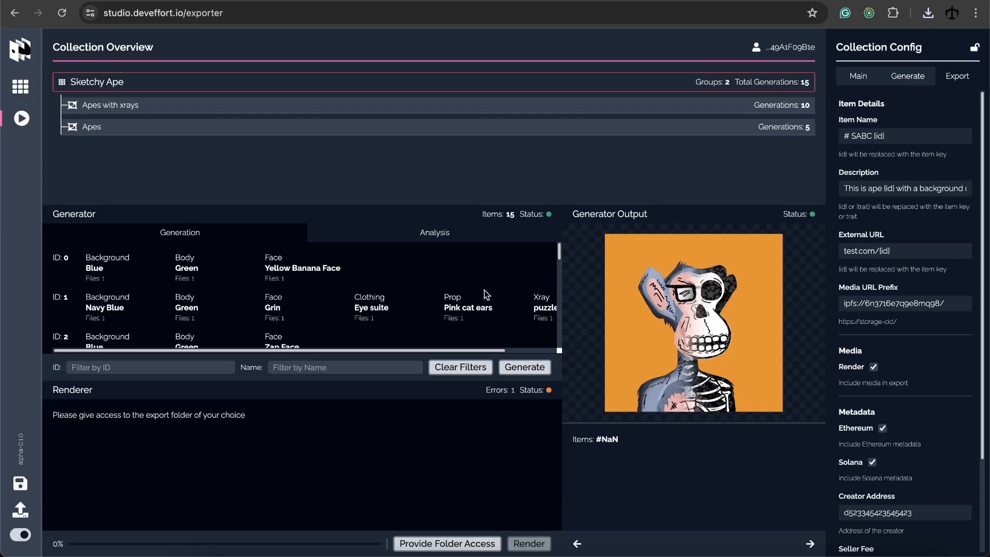
# Grant edit access to the Desktop renders folder as export destination, then start rendering
pyautogui.click(455, 545)
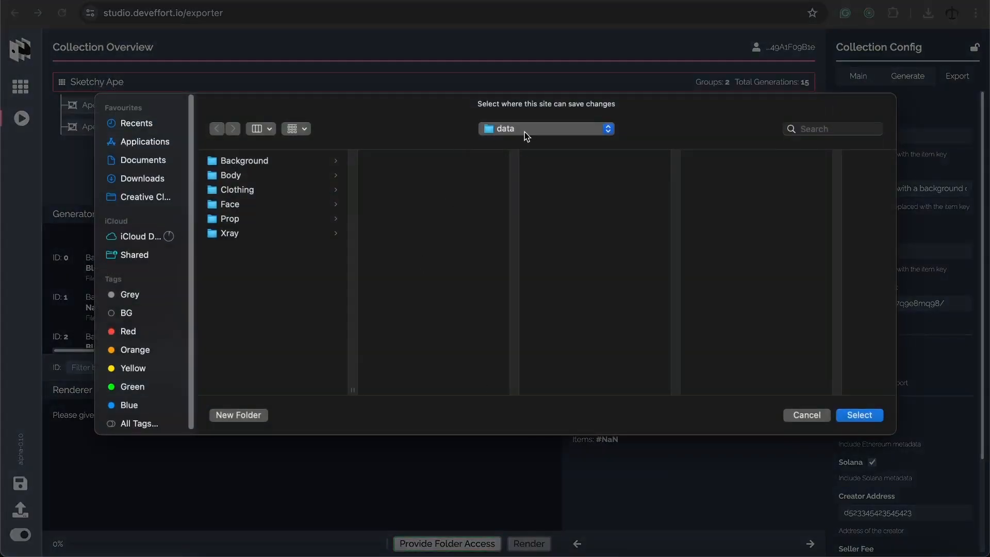
pyautogui.click(524, 132)
pyautogui.click(525, 145)
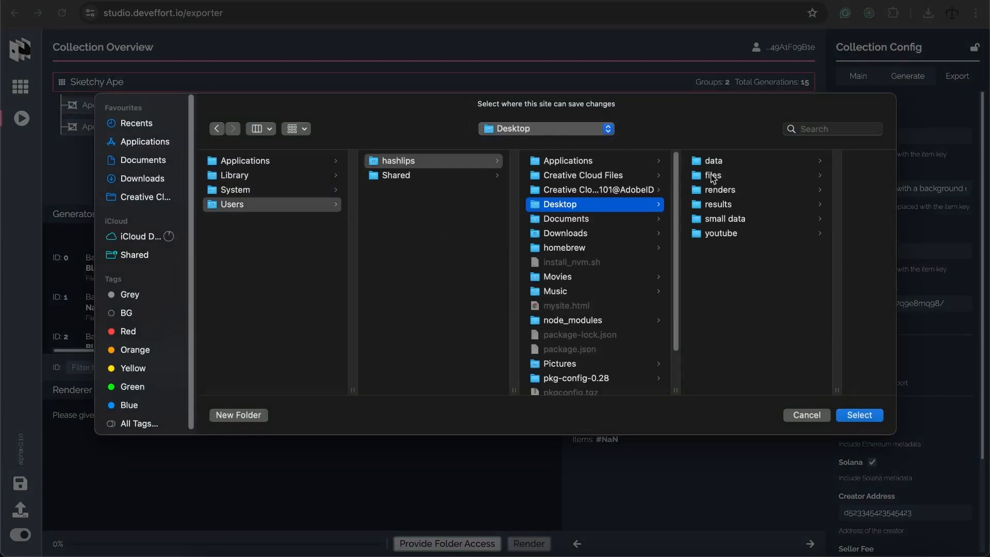
pyautogui.click(729, 189)
pyautogui.click(856, 413)
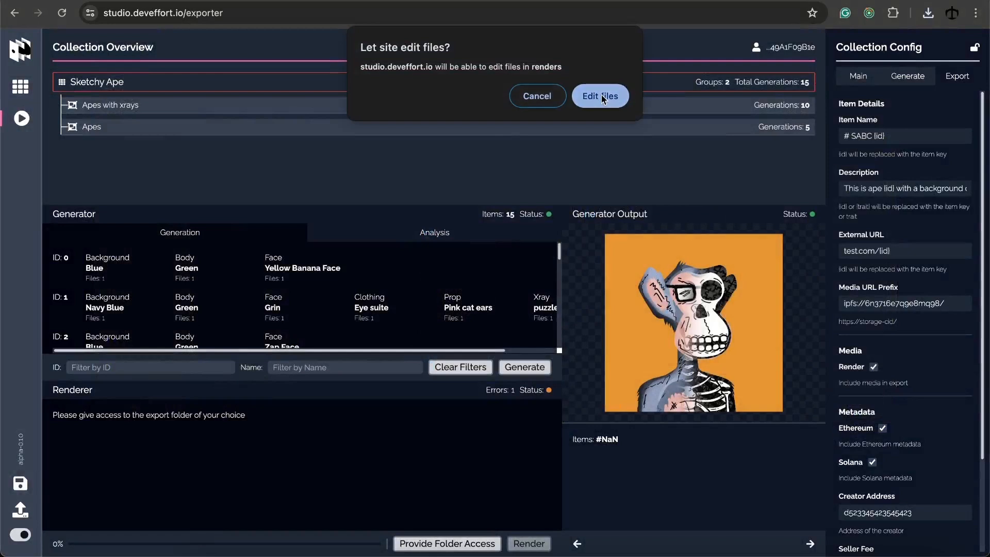
pyautogui.click(602, 96)
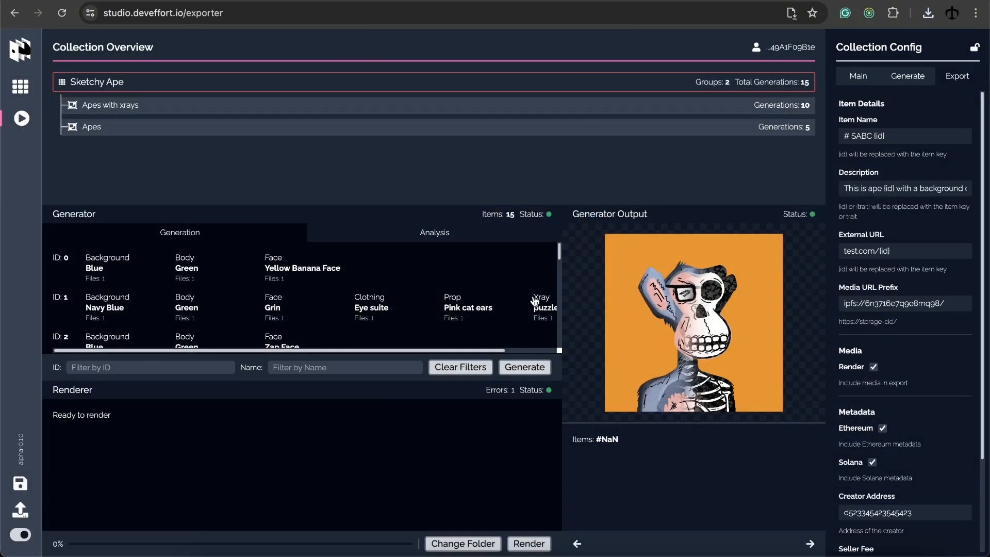
pyautogui.click(532, 543)
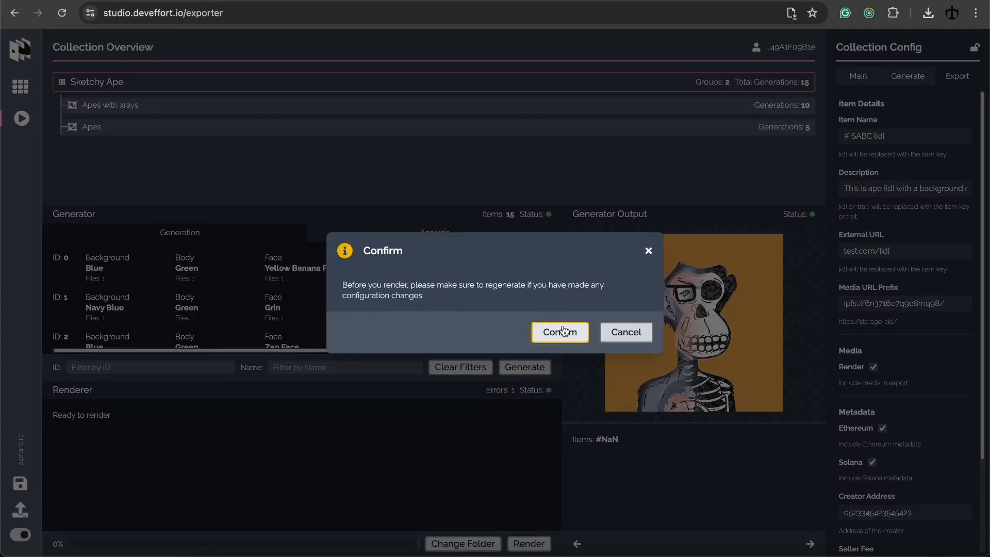
# Render the 15 items into the renders folder, then rerender them with zero errors
pyautogui.click(560, 332)
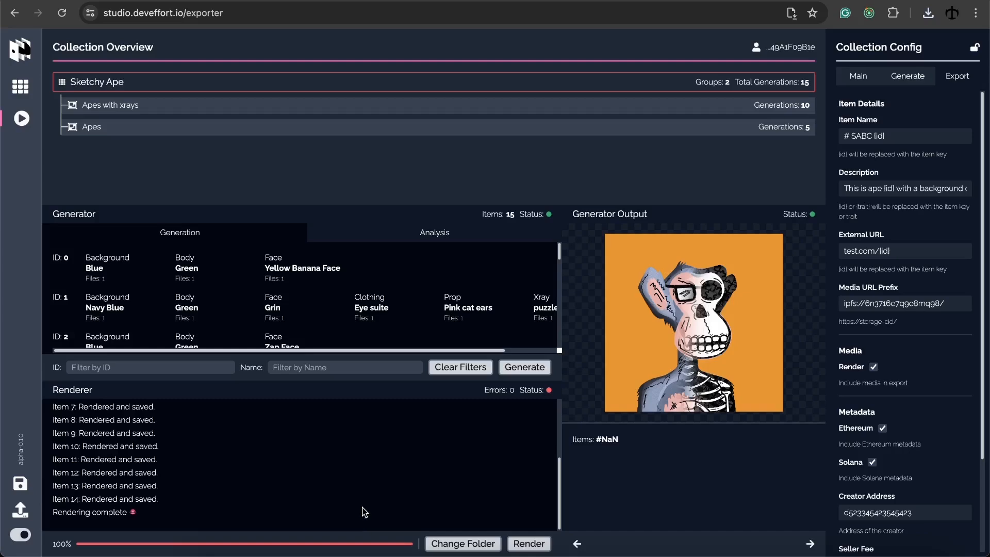
pyautogui.click(529, 544)
pyautogui.click(562, 337)
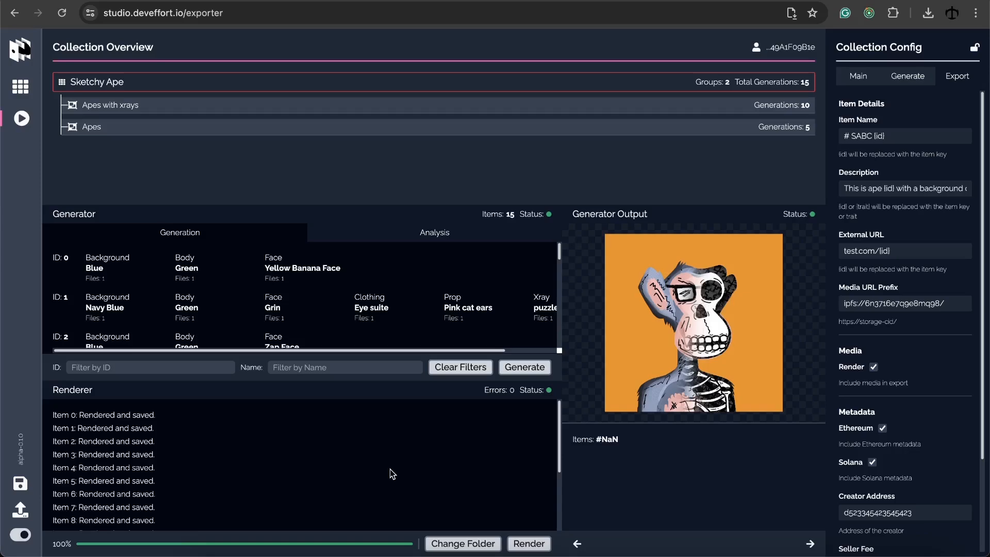
# Quick Look the rendered ape PNGs in the images folder, starting from 0.png
pyautogui.moveTo(989, 232); pyautogui.dragTo(547, 190)
pyautogui.moveTo(657, 96); pyautogui.dragTo(588, 130)
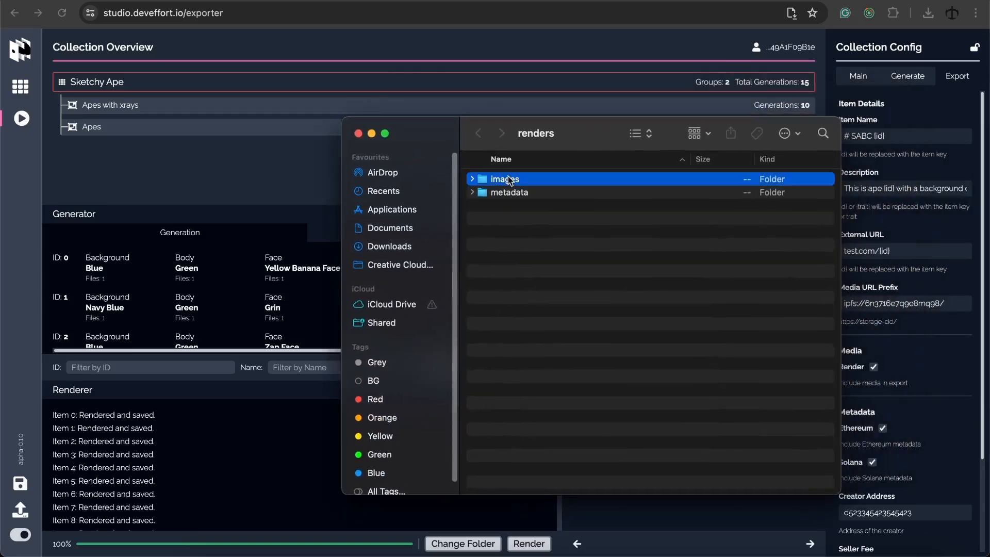
pyautogui.doubleClick(505, 179)
pyautogui.click(510, 179)
pyautogui.press('space')
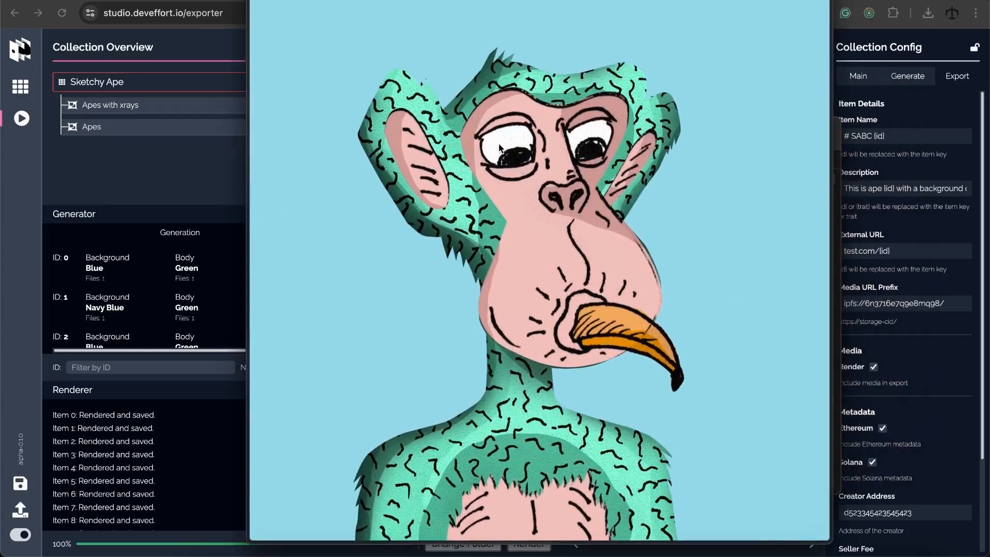
pyautogui.press('Down')
pyautogui.press('Down')
pyautogui.press('Down')
pyautogui.press('Down')
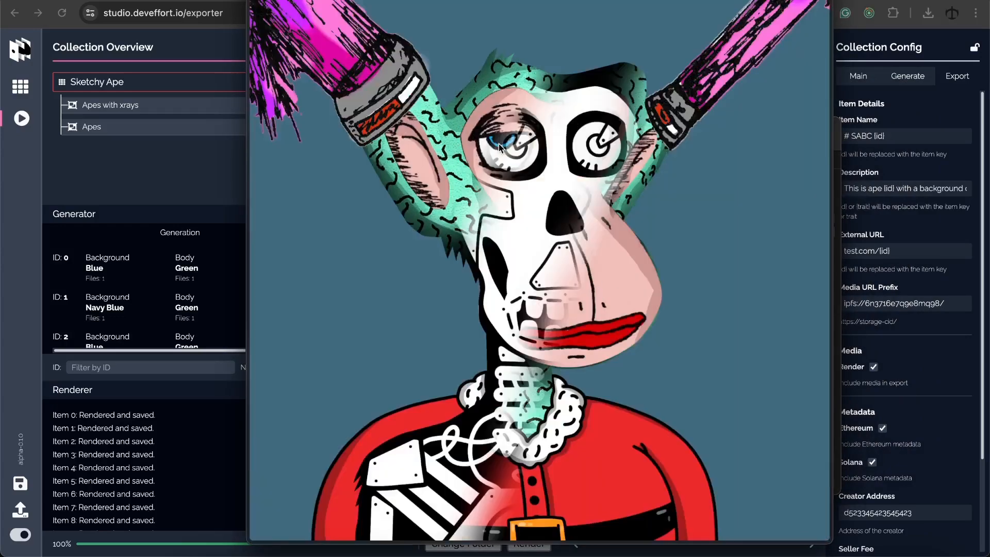
pyautogui.press('Down')
pyautogui.press('Down')
pyautogui.press('Down')
pyautogui.press('space')
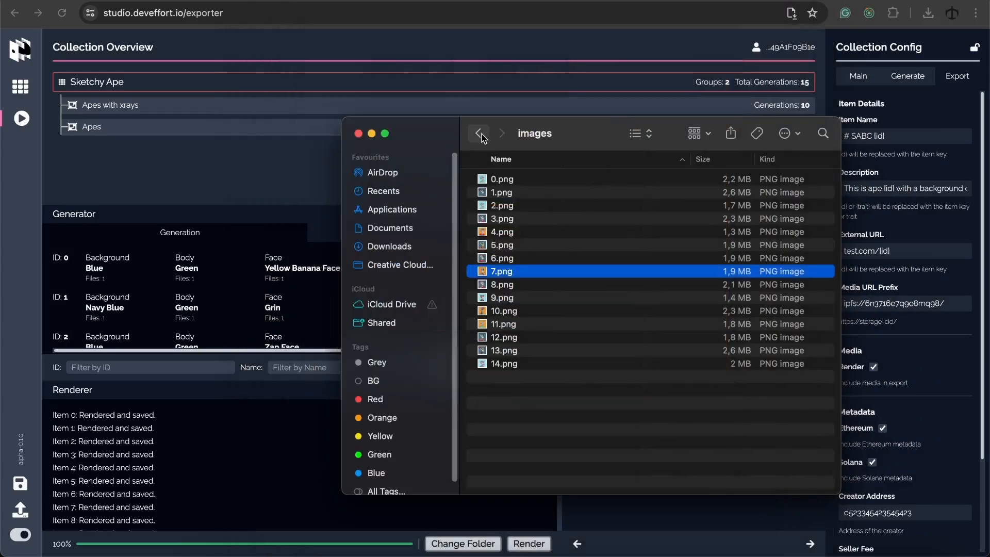
# Go back to renders and open the metadata folder's ethereum subfolder
pyautogui.click(479, 133)
pyautogui.doubleClick(501, 190)
pyautogui.doubleClick(509, 181)
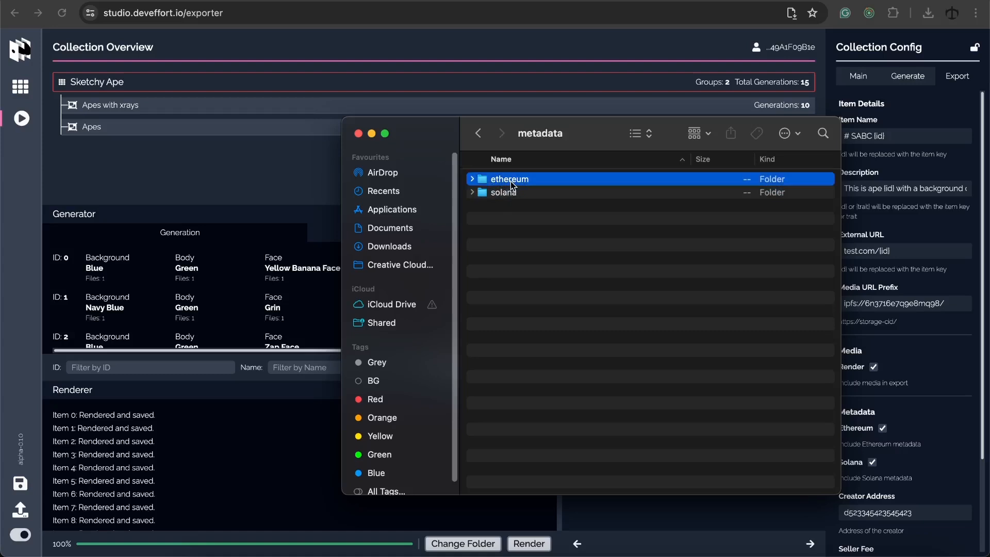
# Quick Look the Ethereum JSON metadata files 0.json through 5.json
pyautogui.click(509, 191)
pyautogui.press('Down')
pyautogui.press('space')
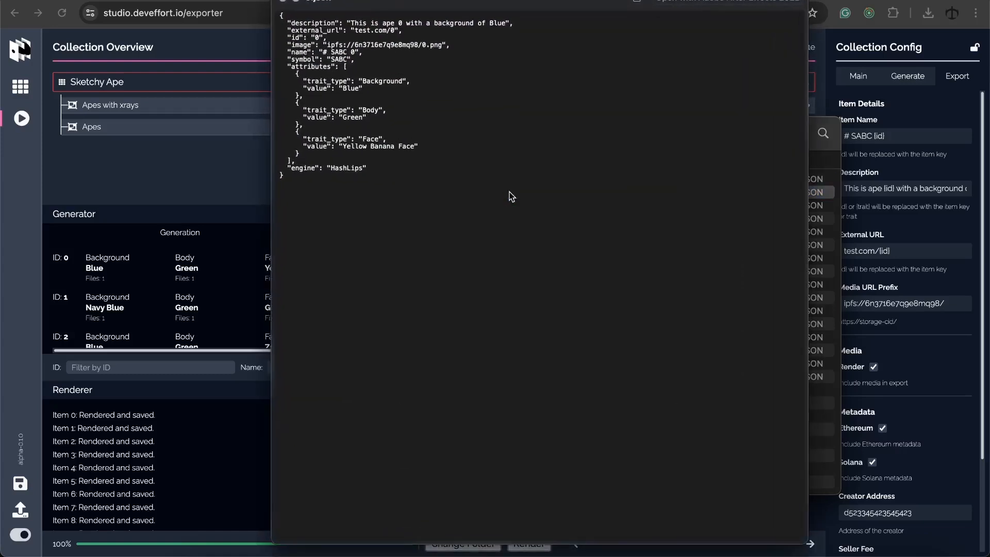
pyautogui.press('Down')
pyautogui.press('Down')
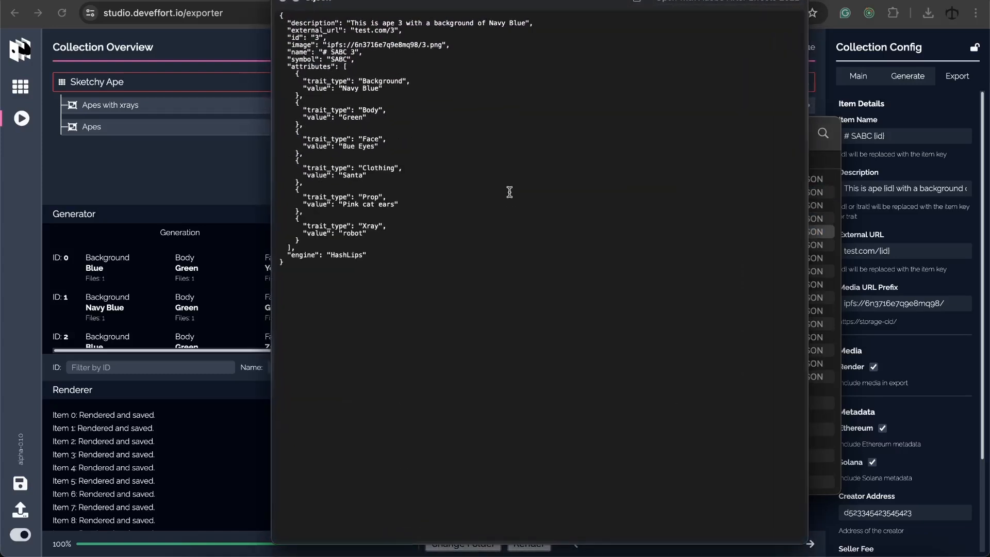
pyautogui.press('Down')
pyautogui.press('Down')
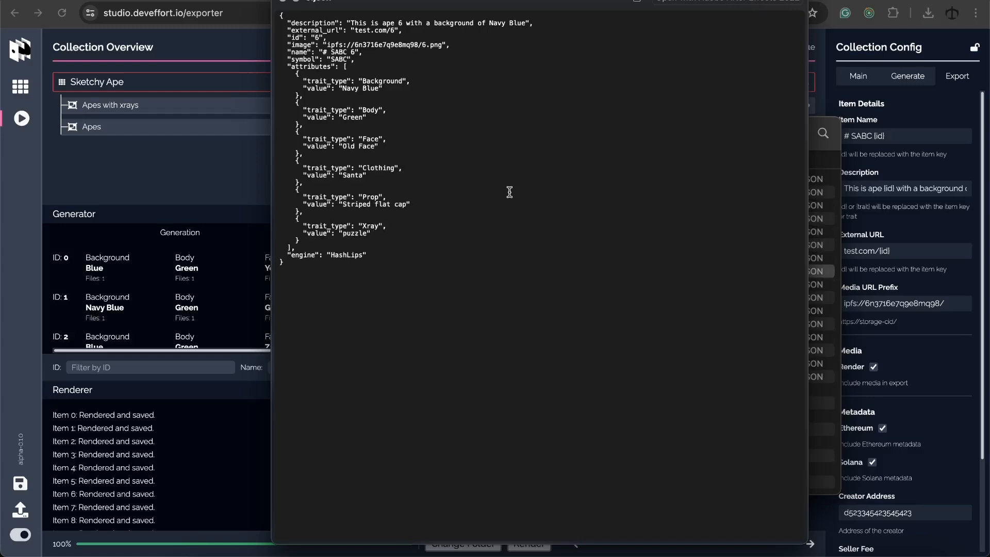
pyautogui.press('Up')
pyautogui.press('Up')
pyautogui.press('Up')
pyautogui.press('Up')
pyautogui.press('Down')
pyautogui.press('Down')
pyautogui.press('Down')
pyautogui.press('Down')
pyautogui.press('Up')
pyautogui.press('Up')
pyautogui.press('Up')
pyautogui.press('Up')
pyautogui.press('Up')
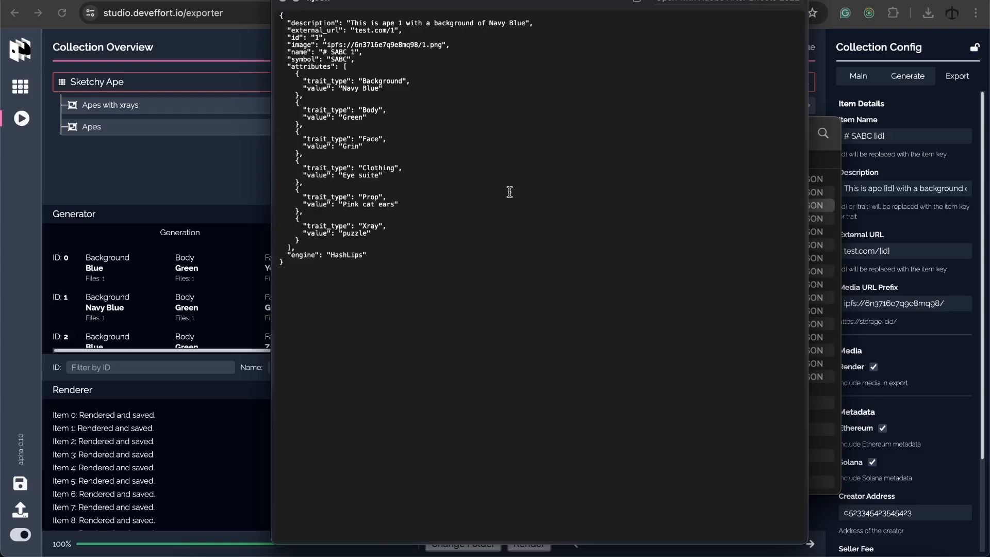
pyautogui.press('Down')
pyautogui.press('Down')
pyautogui.press('Down')
pyautogui.press('Down')
pyautogui.press('Down')
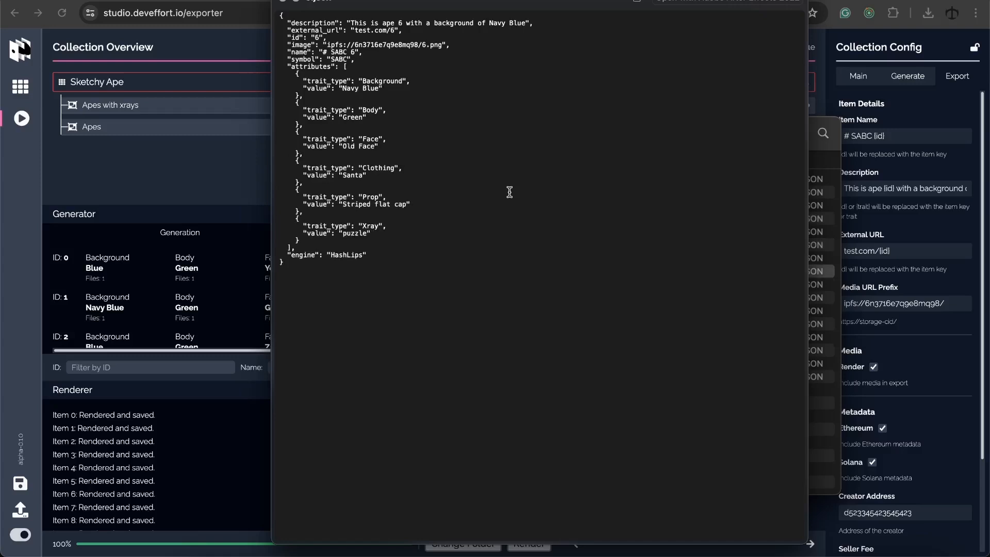
pyautogui.press('Up')
pyautogui.press('Up')
pyautogui.press('Up')
pyautogui.press('Up')
pyautogui.press('Up')
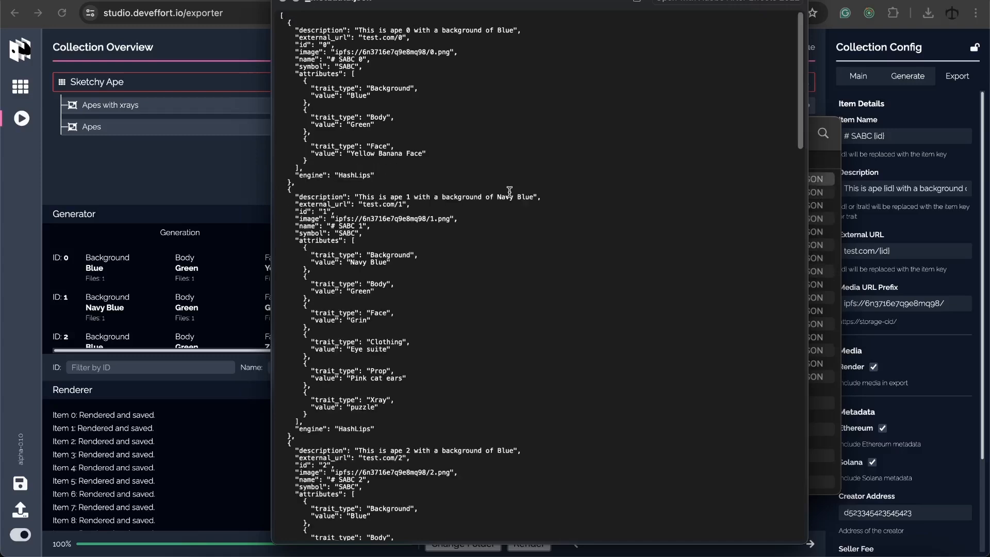
pyautogui.press('Down')
pyautogui.press('Down')
pyautogui.press('Down')
pyautogui.press('Down')
pyautogui.press('Down')
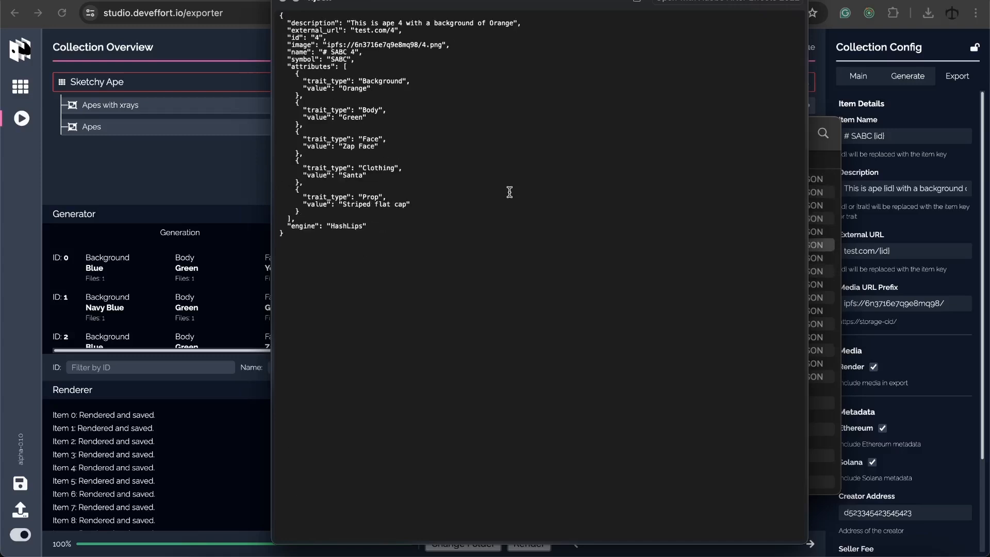
pyautogui.press('Up')
pyautogui.press('Up')
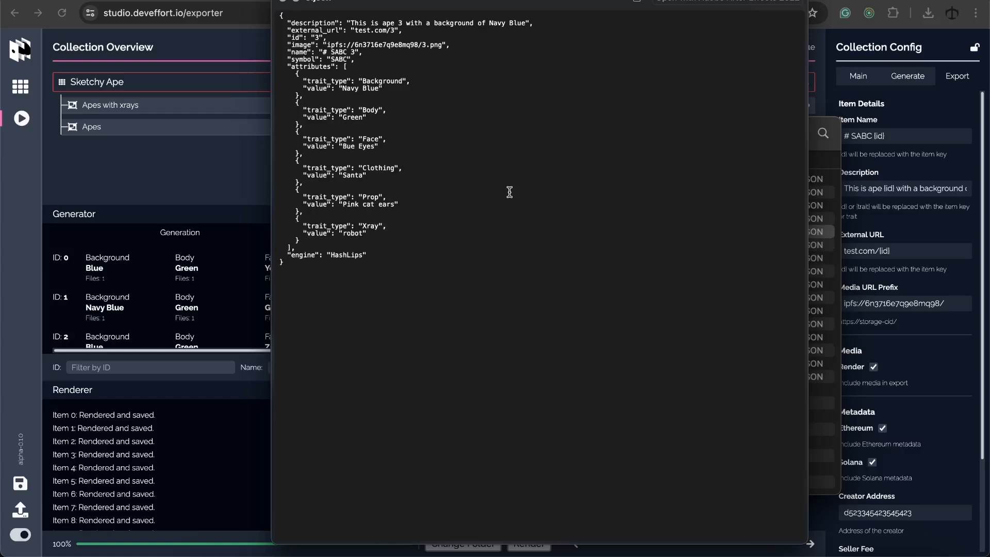
pyautogui.press('space')
# Open the solana folder and Quick Look its JSON metadata files
pyautogui.click(478, 133)
pyautogui.click(501, 193)
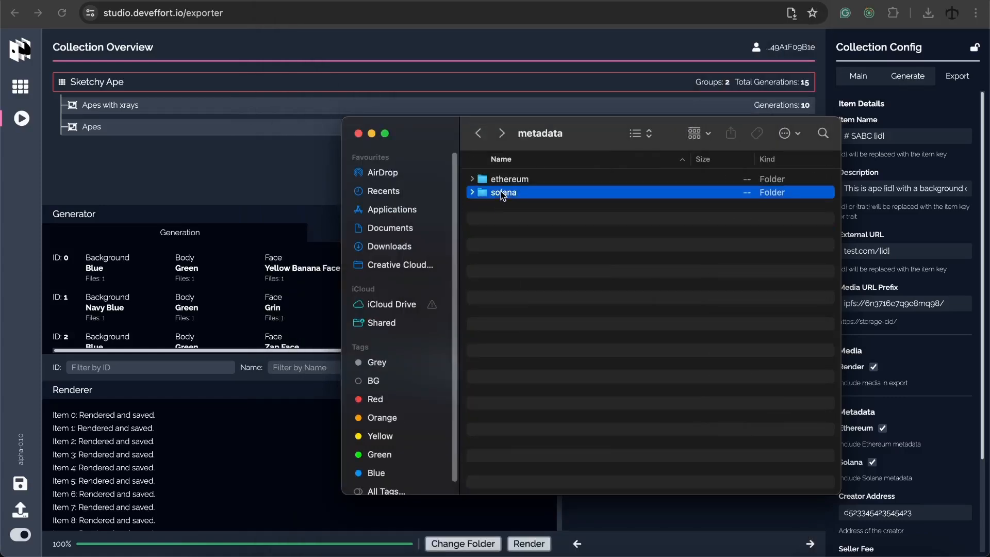
pyautogui.doubleClick(503, 195)
pyautogui.click(503, 195)
pyautogui.press('space')
pyautogui.press('Down')
pyautogui.press('Down')
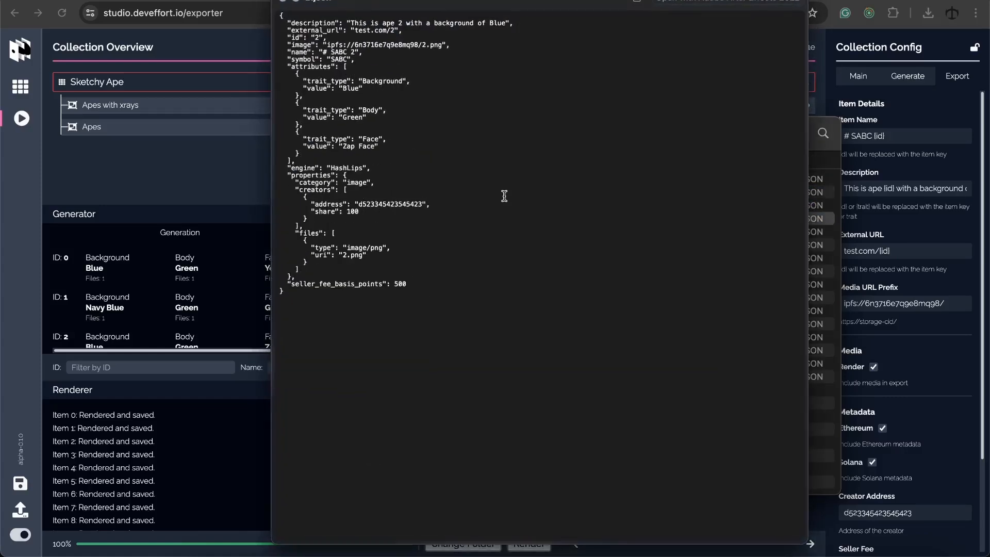
pyautogui.press('Down')
pyautogui.press('Down')
pyautogui.press('Up')
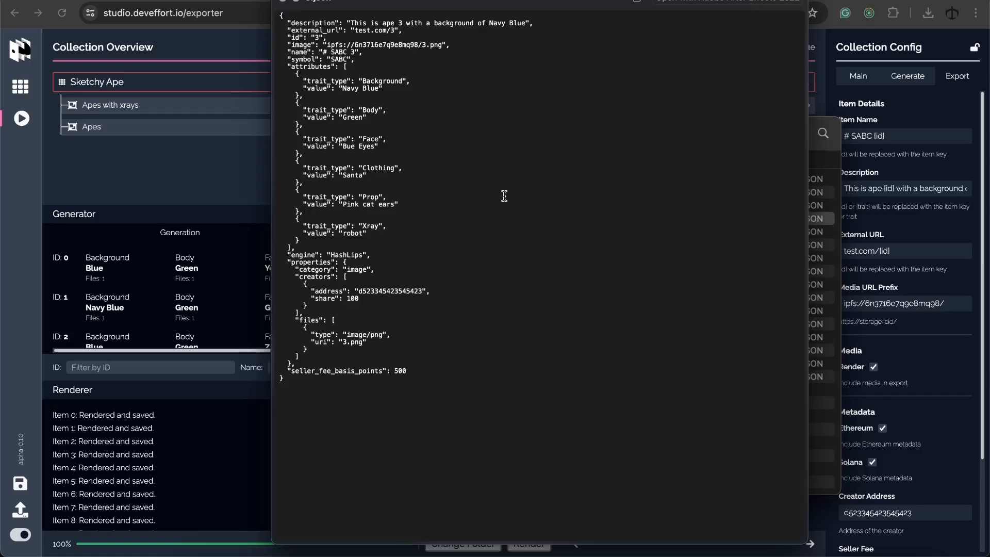
pyautogui.press('Up')
pyautogui.press('Down')
pyautogui.press('Down')
pyautogui.press('Down')
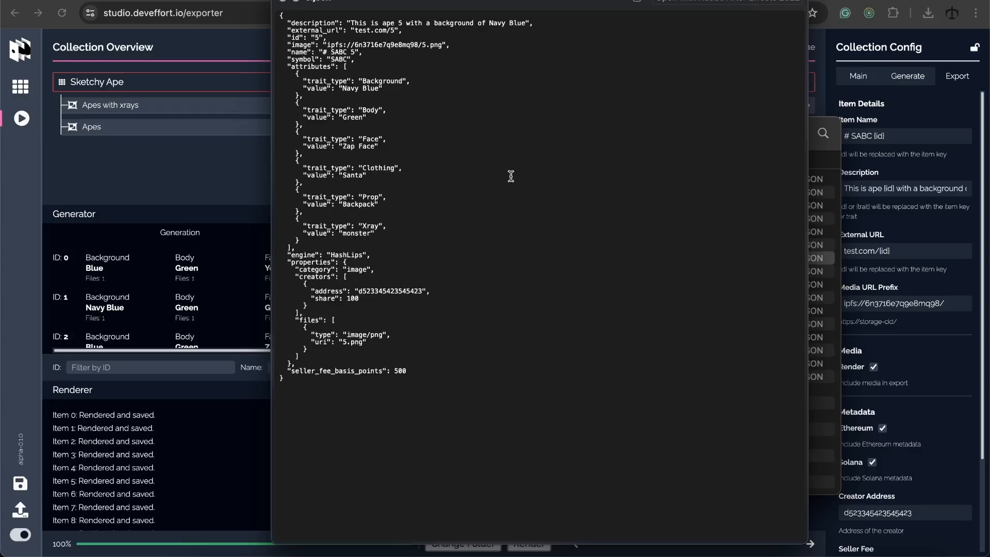
pyautogui.press('space')
# Close Finder, reload the studio page, then reopen and close the renders images folder
pyautogui.click(358, 133)
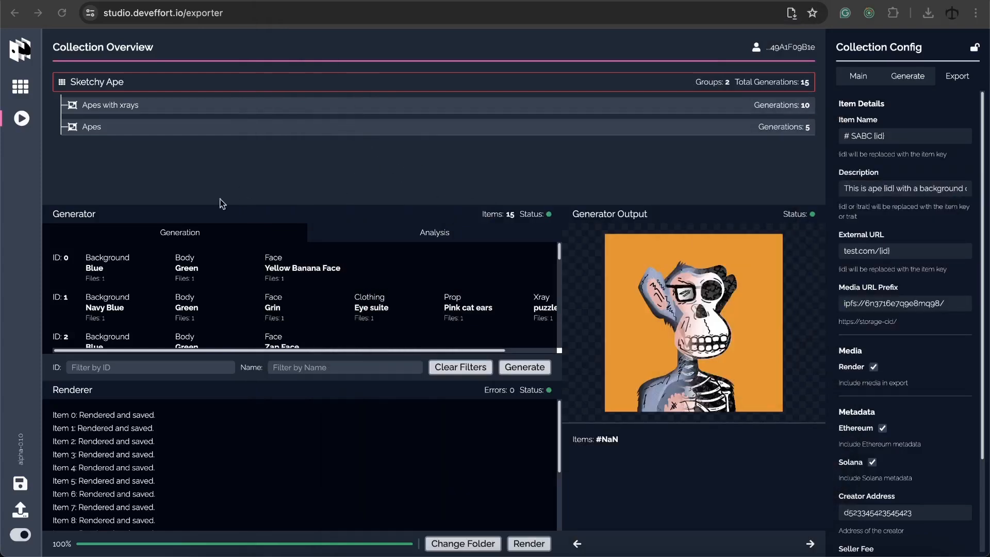
pyautogui.click(63, 14)
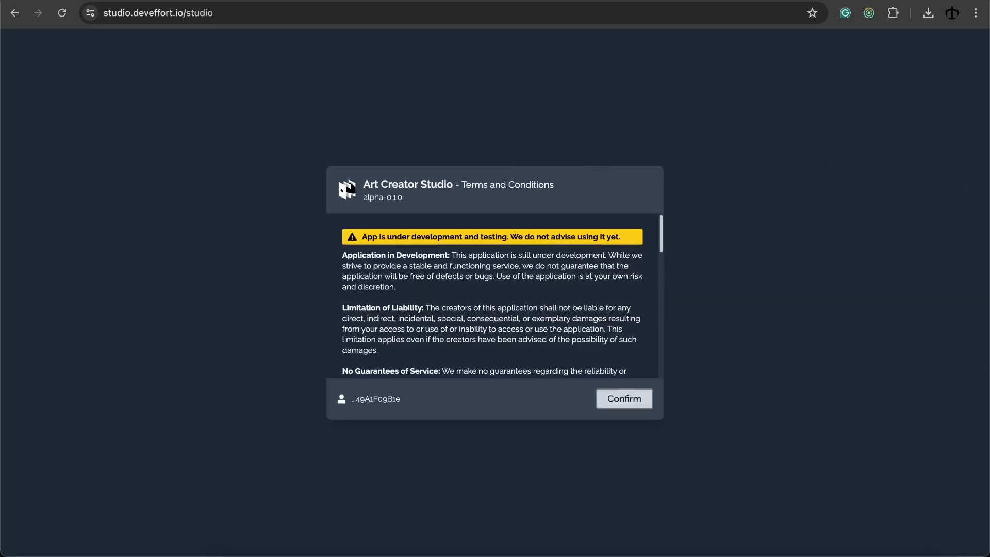
pyautogui.press('super+Tab')
pyautogui.click(508, 180)
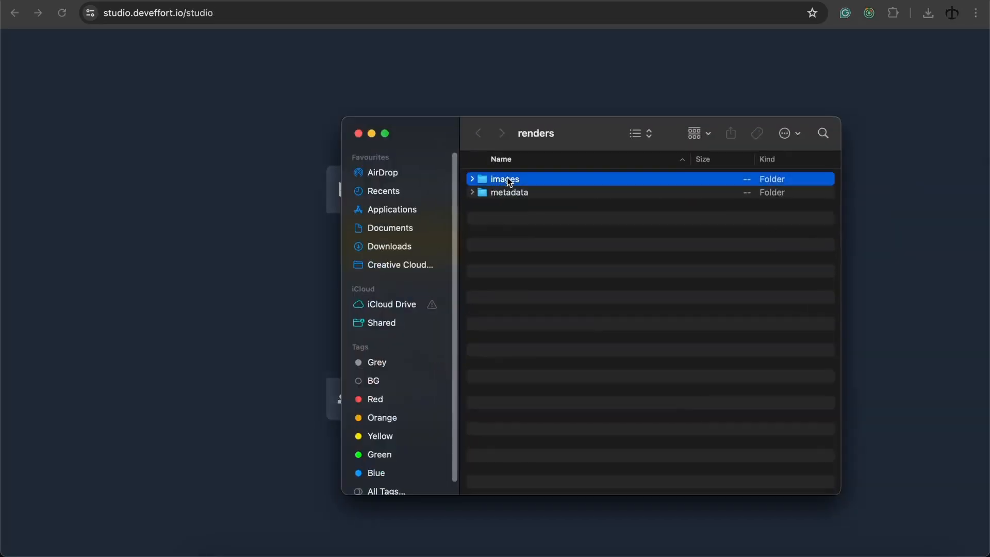
pyautogui.doubleClick(509, 180)
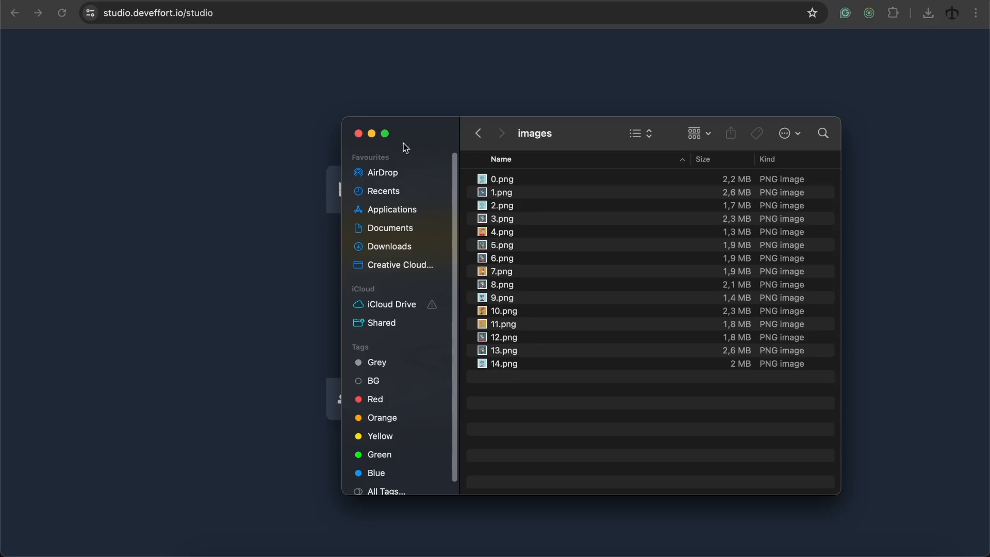
pyautogui.click(358, 134)
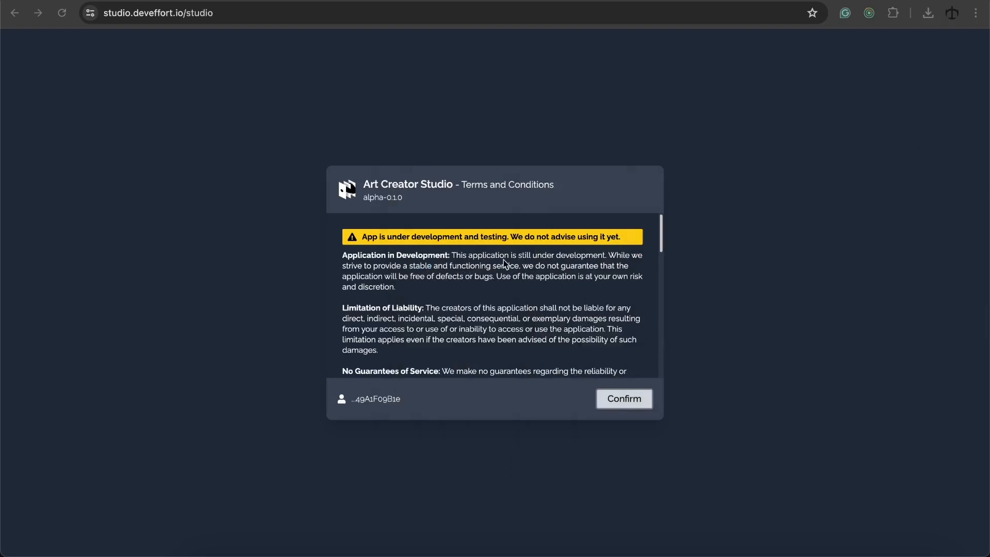
# Accept the alpha-0.1.0 terms and conditions
pyautogui.scroll(-10, 497, 264)
pyautogui.click(349, 355)
pyautogui.click(608, 402)
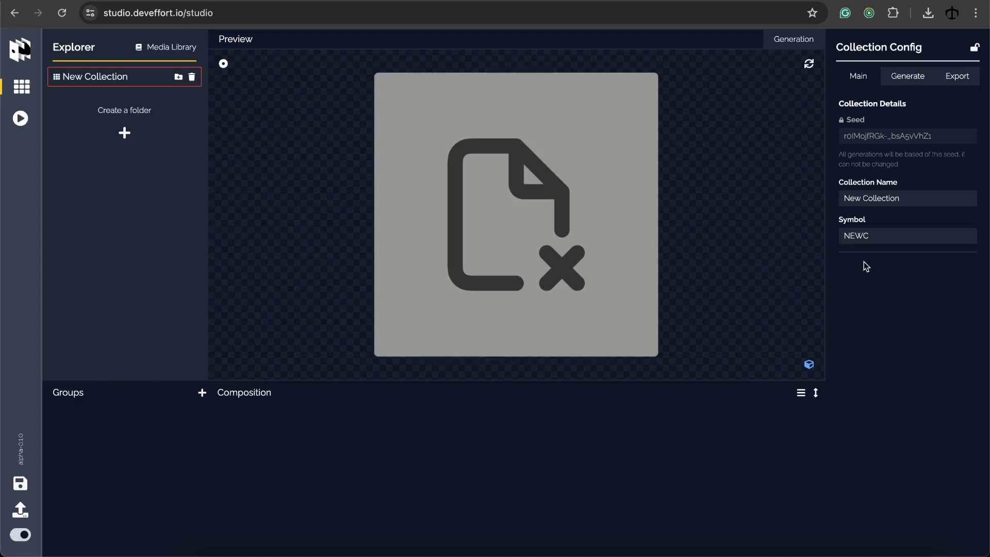
# Preview 0.png in the file picker, then cancel and begin loading a saved collection
pyautogui.doubleClick(528, 179)
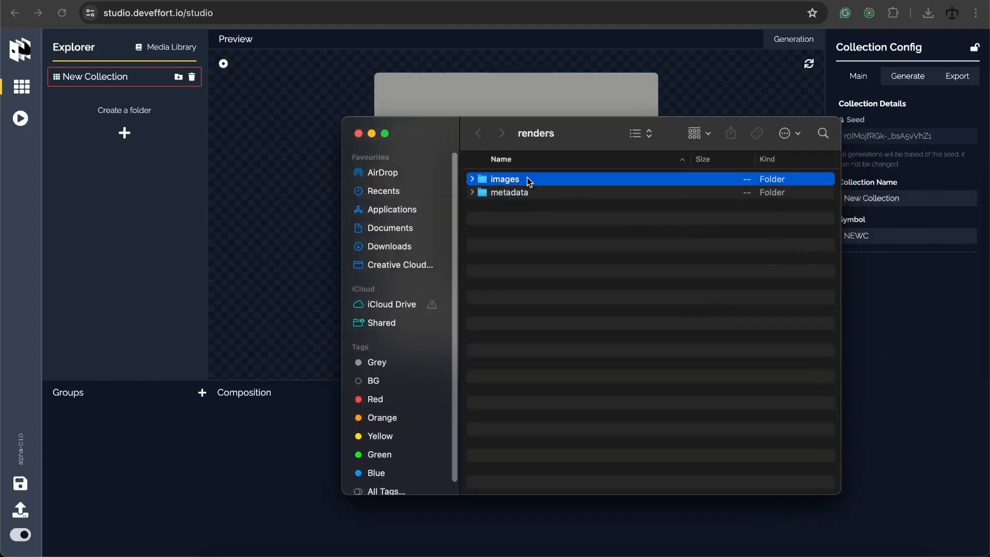
pyautogui.click(499, 179)
pyautogui.press('space')
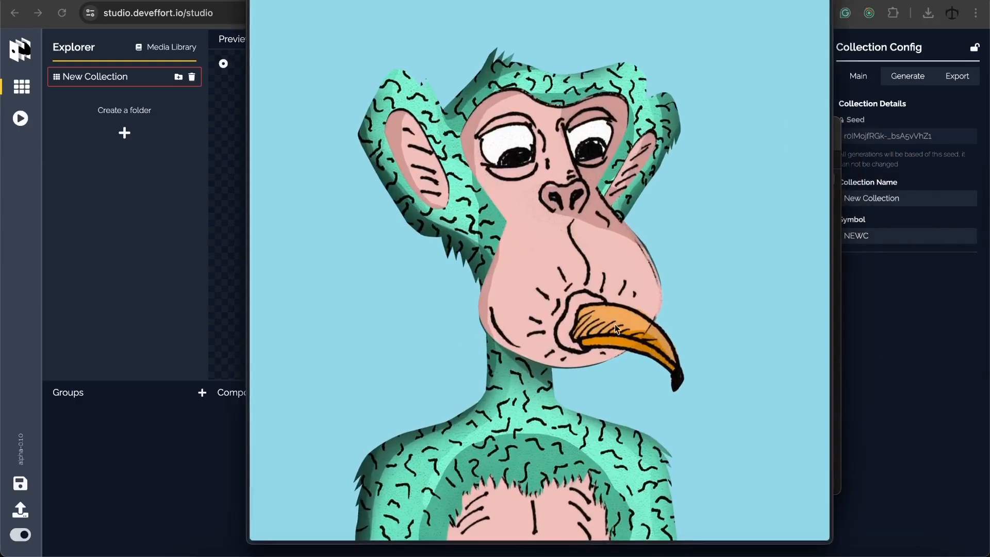
pyautogui.press('space')
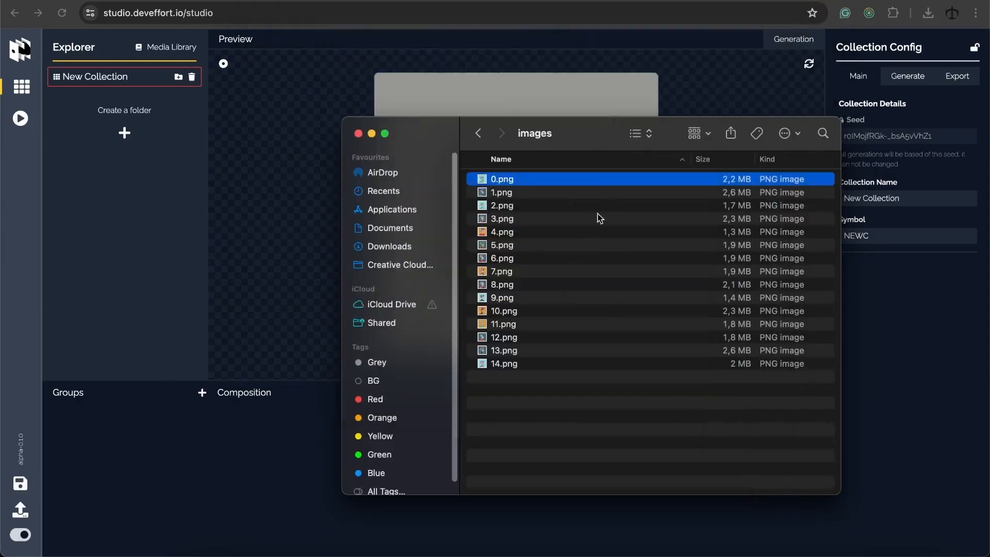
pyautogui.click(359, 133)
pyautogui.click(22, 510)
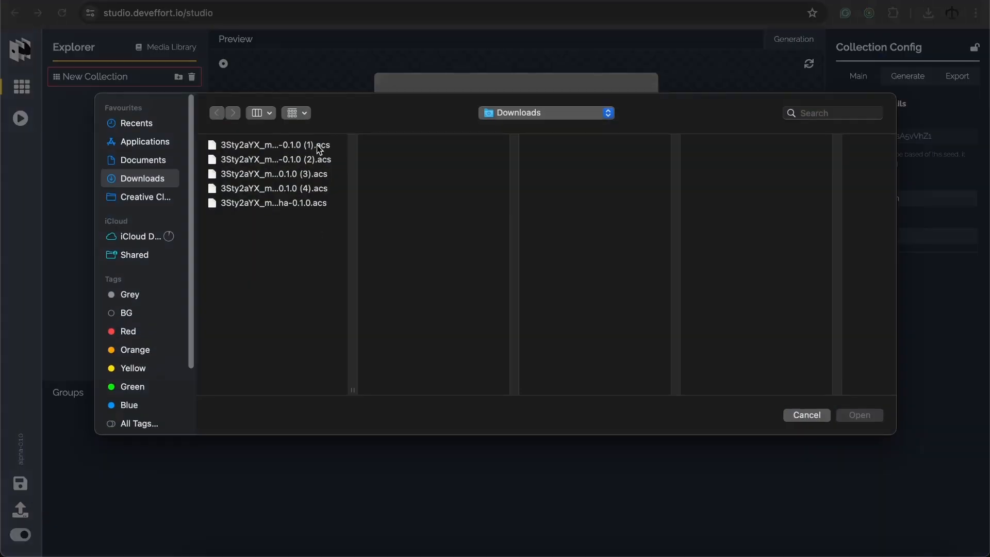
# Load the saved Sketchy Ape .acs collection file and switch to the exporter
pyautogui.click(301, 189)
pyautogui.doubleClick(304, 194)
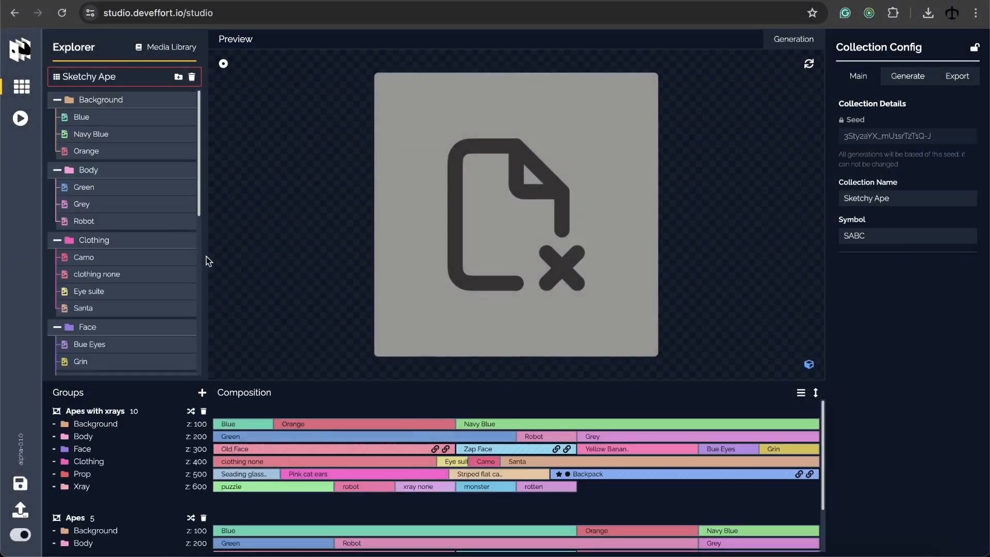
pyautogui.click(21, 119)
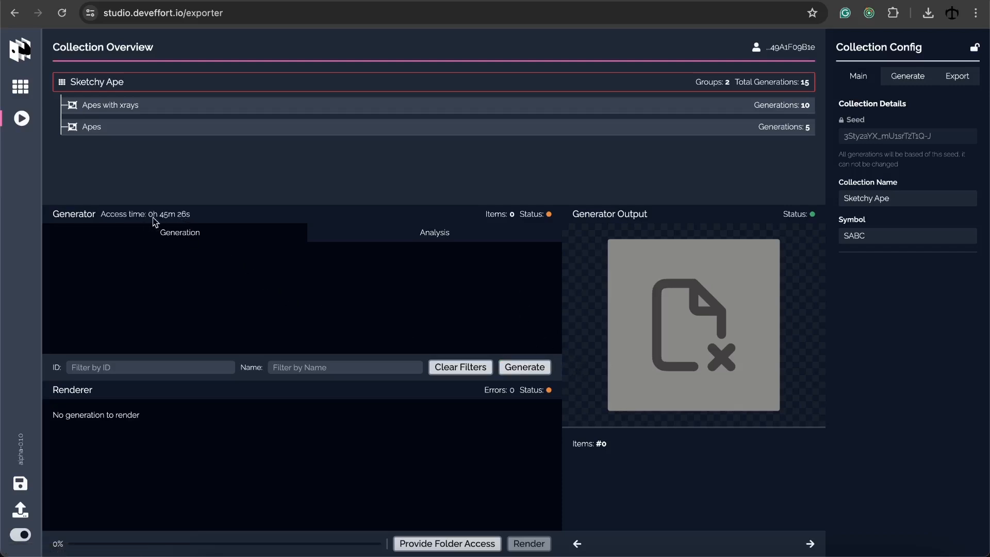
# Generate and confirm the traits, then approve the wallet signature request
pyautogui.click(525, 367)
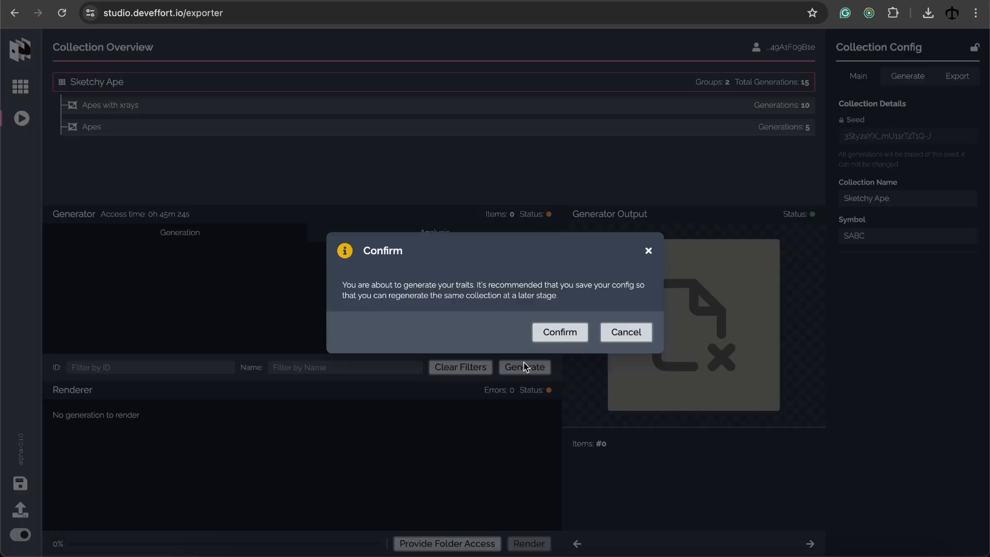
pyautogui.click(559, 332)
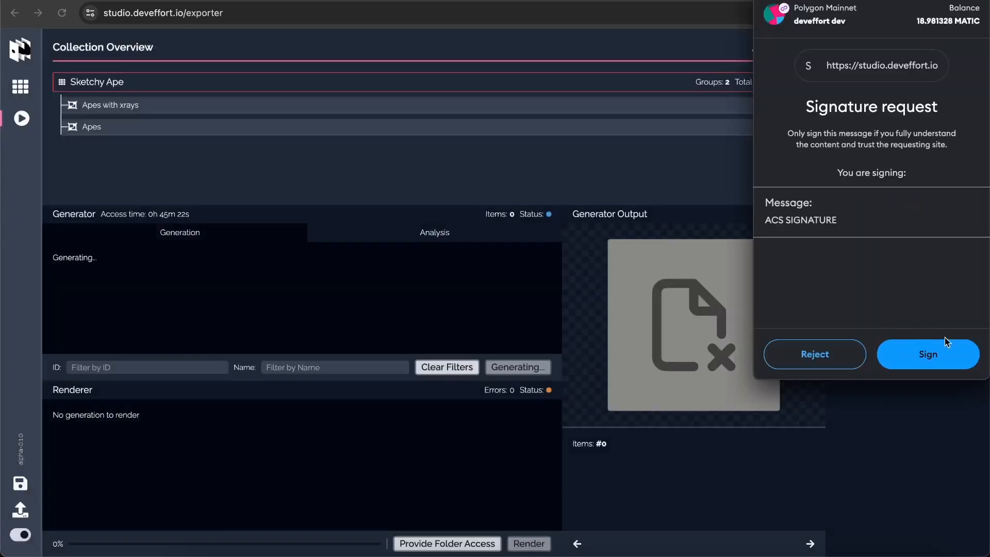
pyautogui.click(947, 349)
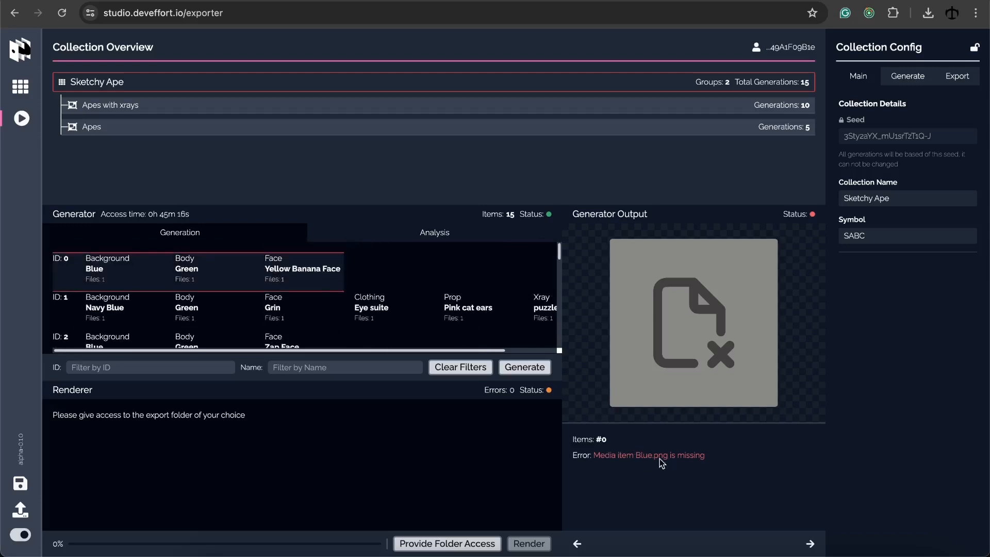
# Re-link the media library to the Desktop data folder of trait images, then return to the exporter
pyautogui.click(20, 86)
pyautogui.click(186, 47)
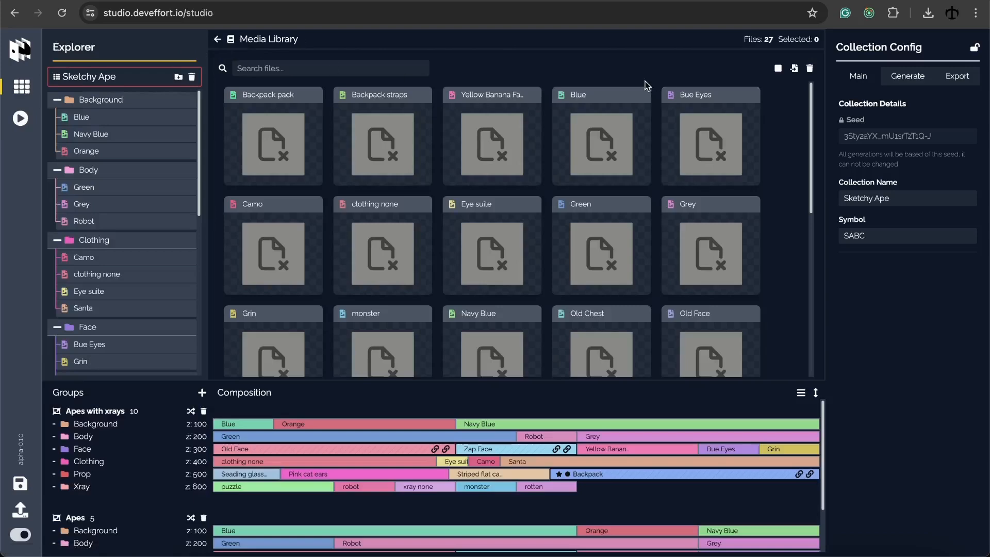
pyautogui.click(795, 68)
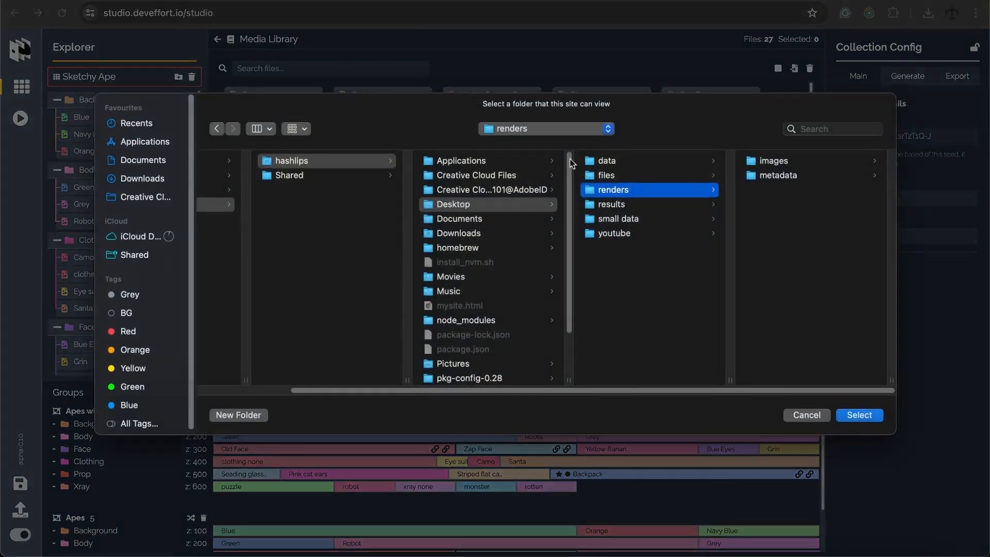
pyautogui.click(604, 161)
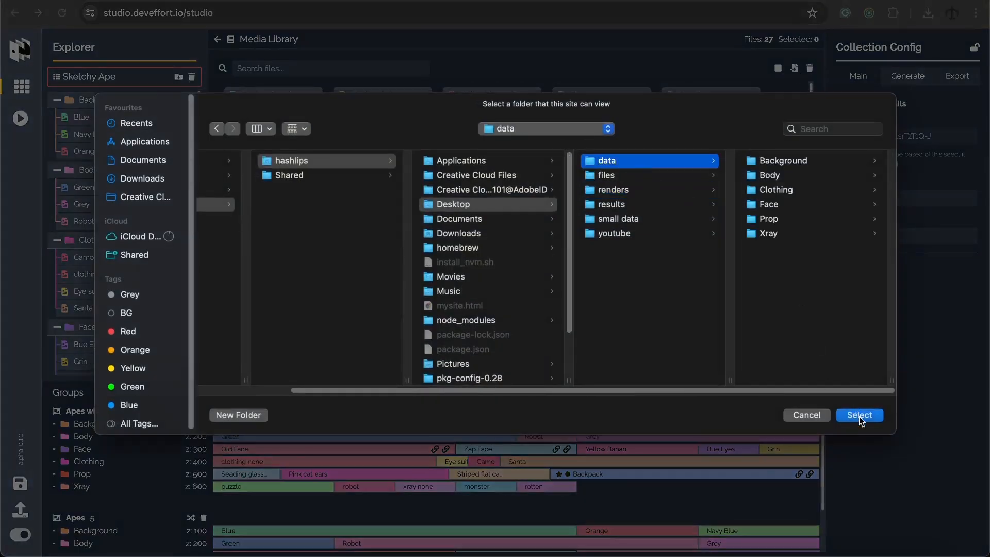
pyautogui.click(859, 415)
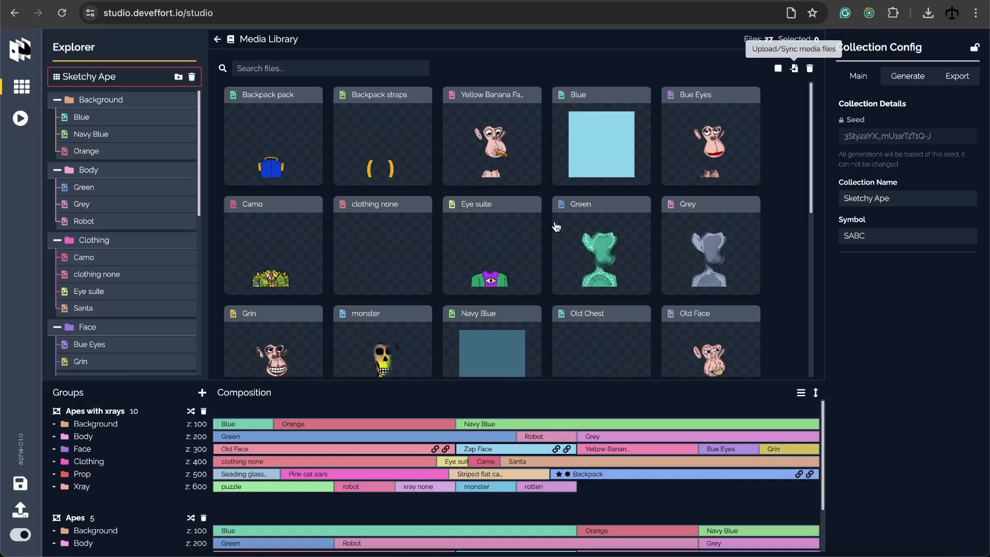
pyautogui.click(21, 119)
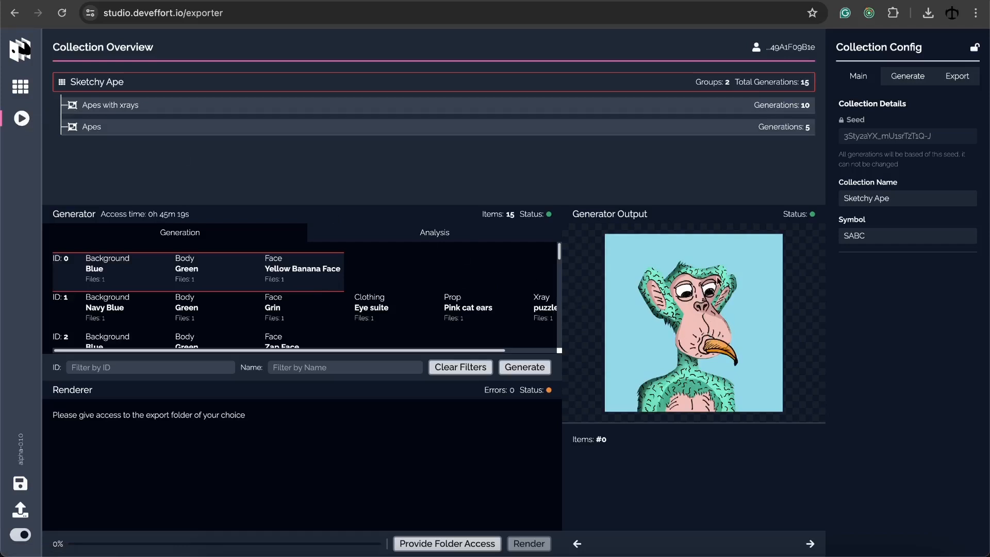
# Change the Export tab's Media URL Prefix to ipfs://REPLACE/
pyautogui.click(948, 85)
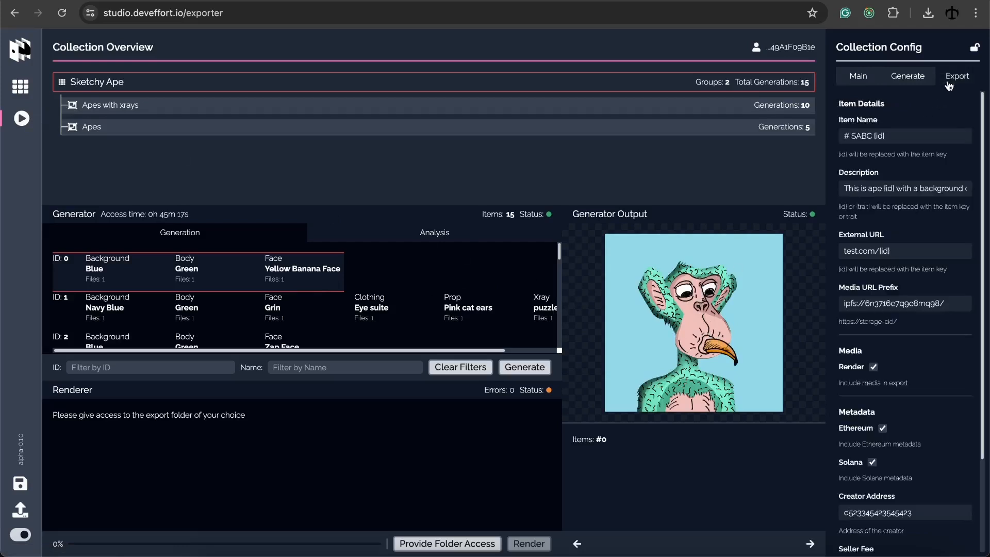
pyautogui.doubleClick(914, 304)
pyautogui.write('R')
# Grant access to the Desktop renders folder as the export destination
pyautogui.click(448, 544)
pyautogui.click(500, 131)
pyautogui.click(523, 145)
pyautogui.click(721, 191)
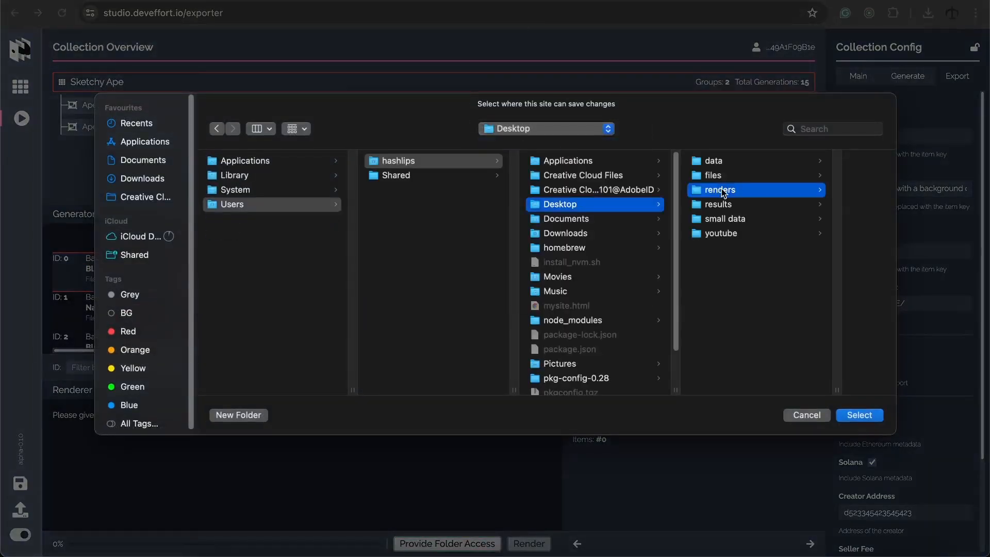
pyautogui.click(861, 415)
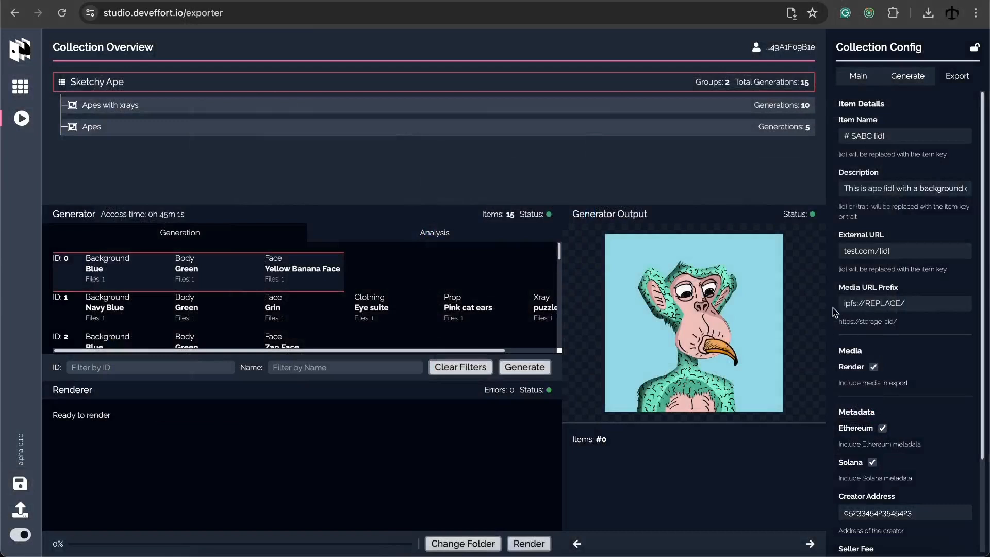
pyautogui.scroll(-2, 880, 275)
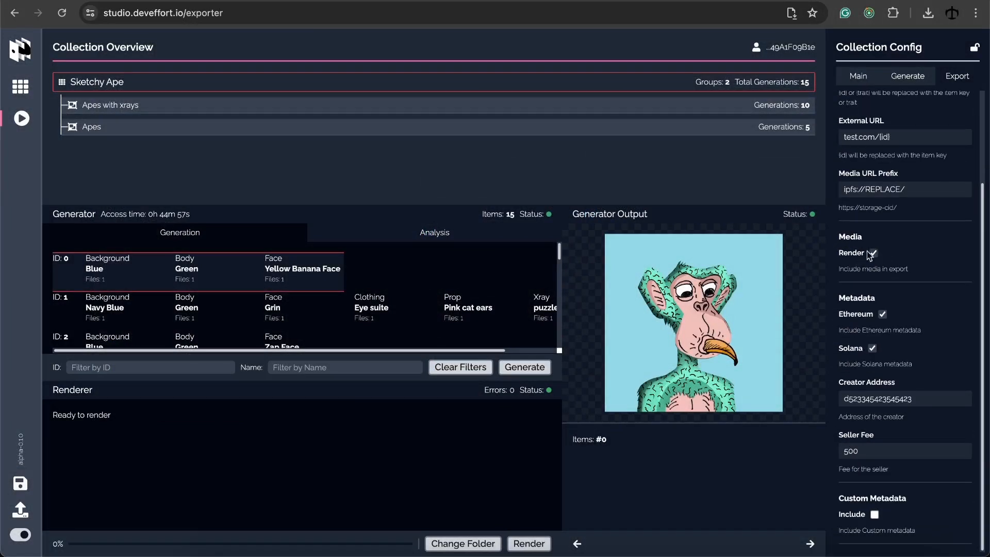
# Toggle Media Render off and back on, then render the collection and confirm
pyautogui.click(874, 254)
pyautogui.click(874, 254)
pyautogui.click(540, 545)
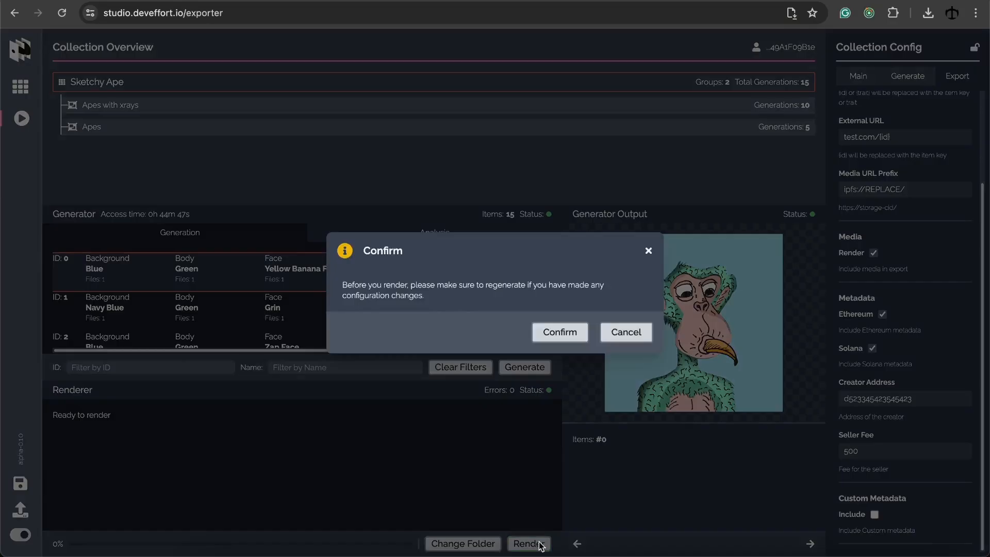
pyautogui.click(550, 334)
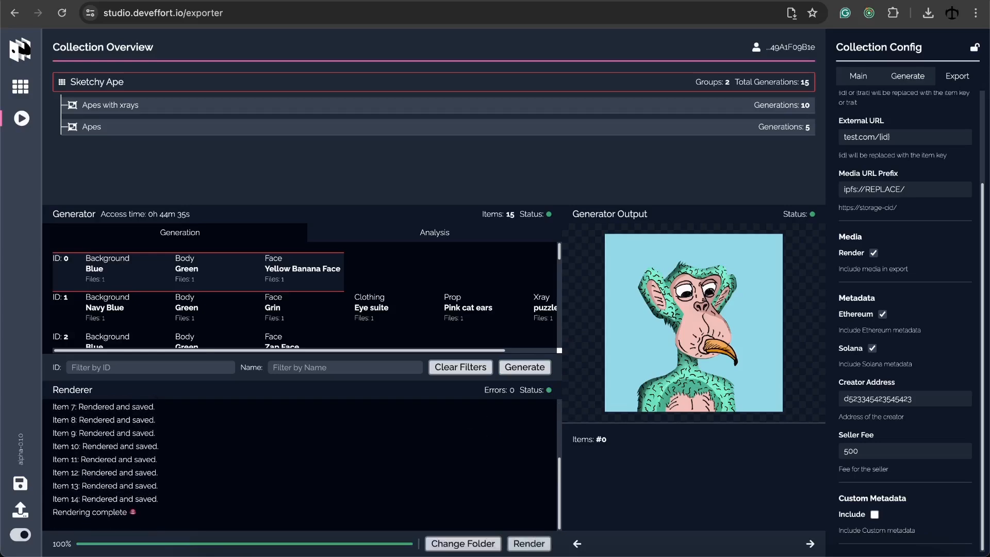
pyautogui.doubleClick(508, 194)
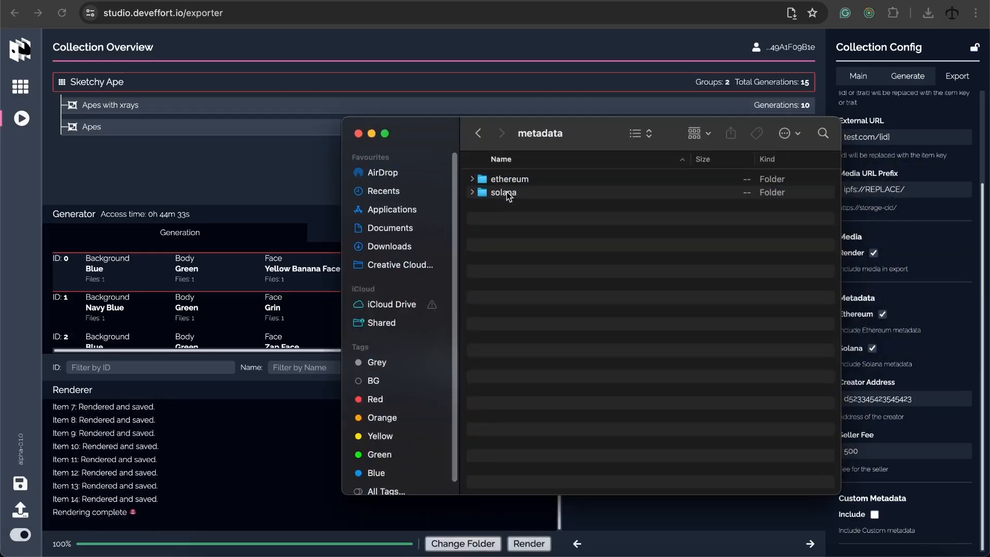
pyautogui.doubleClick(508, 194)
pyautogui.click(506, 194)
pyautogui.press('space')
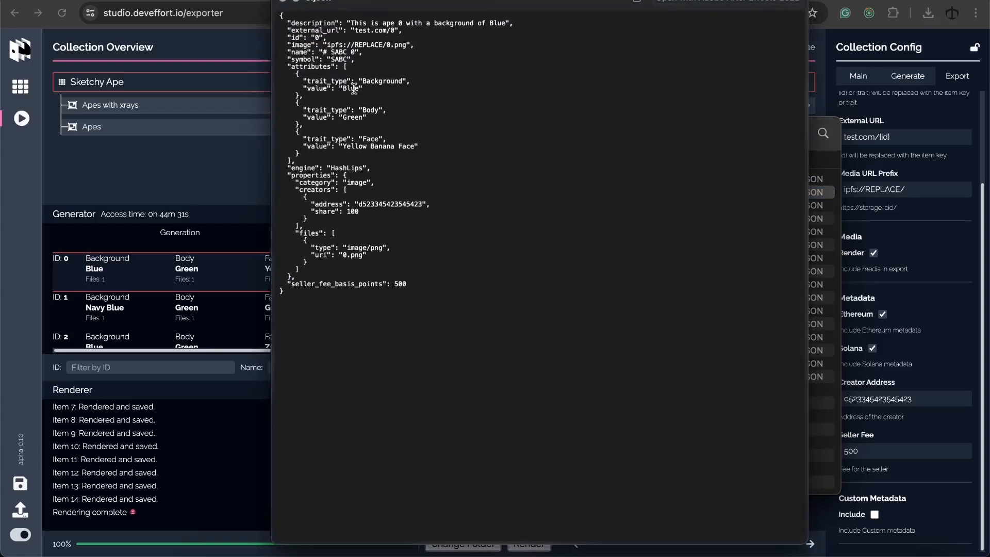
pyautogui.moveTo(327, 45); pyautogui.dragTo(404, 45)
pyautogui.click(413, 45)
pyautogui.press('Down')
pyautogui.press('Down')
pyautogui.press('Down')
pyautogui.press('Down')
pyautogui.press('Down')
pyautogui.press('Down')
pyautogui.press('Up')
pyautogui.press('Up')
pyautogui.press('Up')
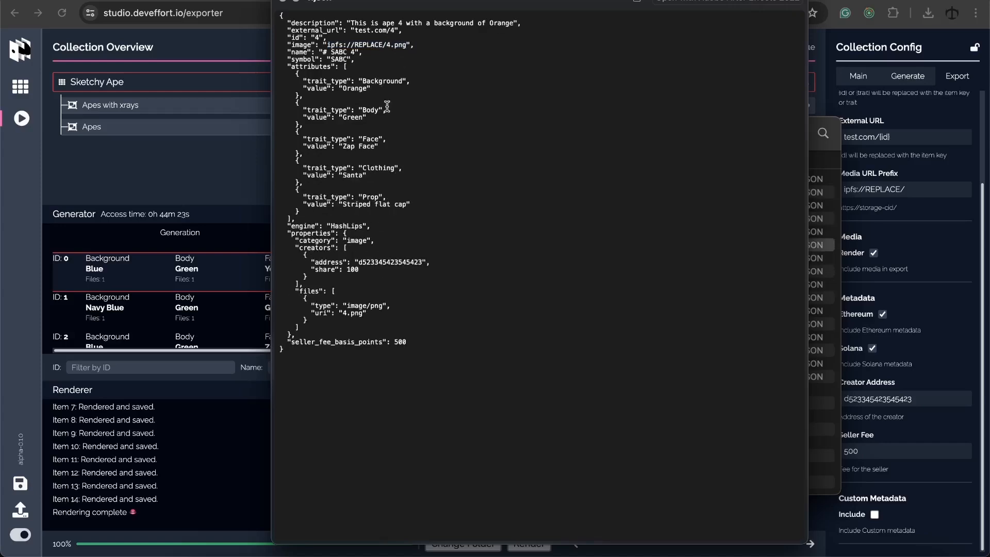
pyautogui.click(281, 3)
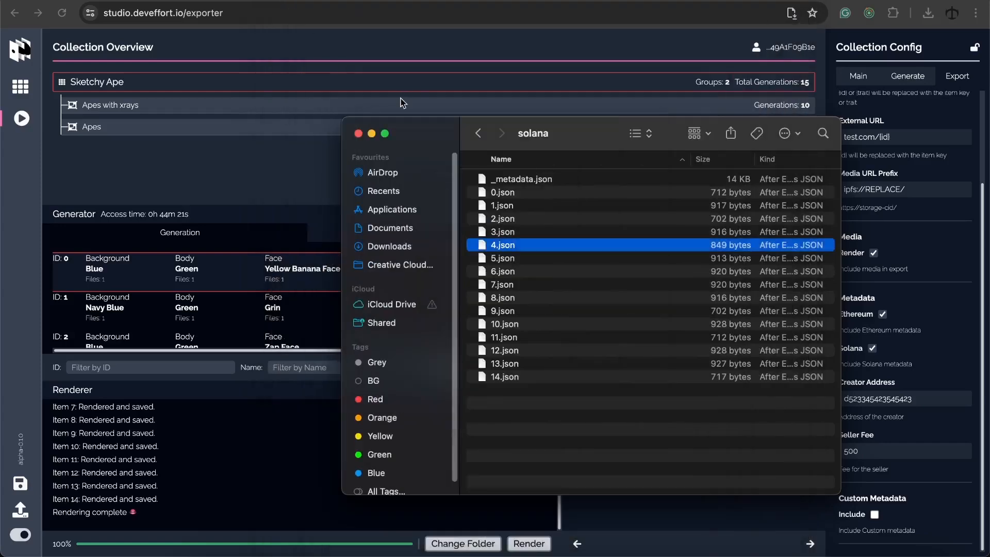
pyautogui.click(358, 134)
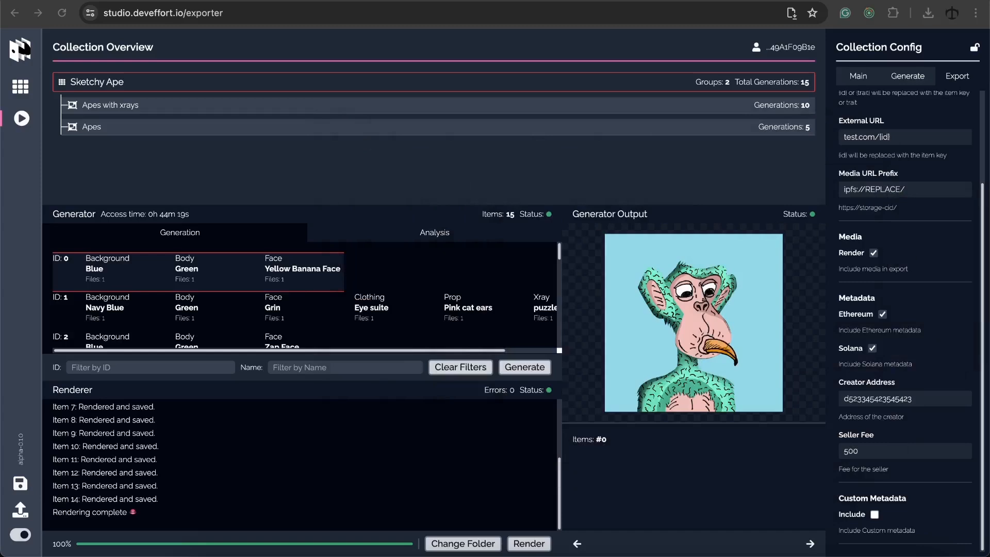
# In the studio workspace, select the Apes with xrays group and return from Media Library to its preview
pyautogui.click(20, 88)
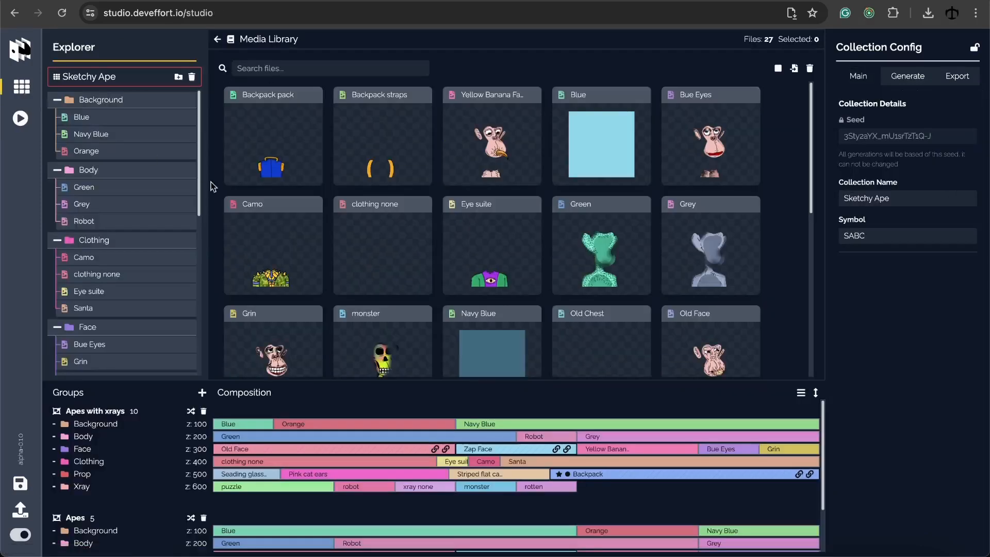
pyautogui.click(103, 411)
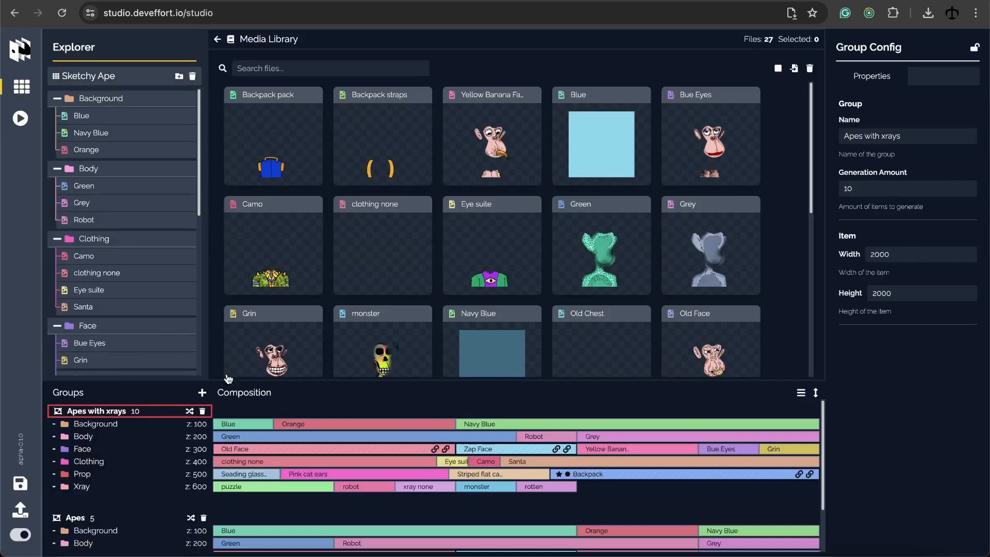
pyautogui.click(217, 39)
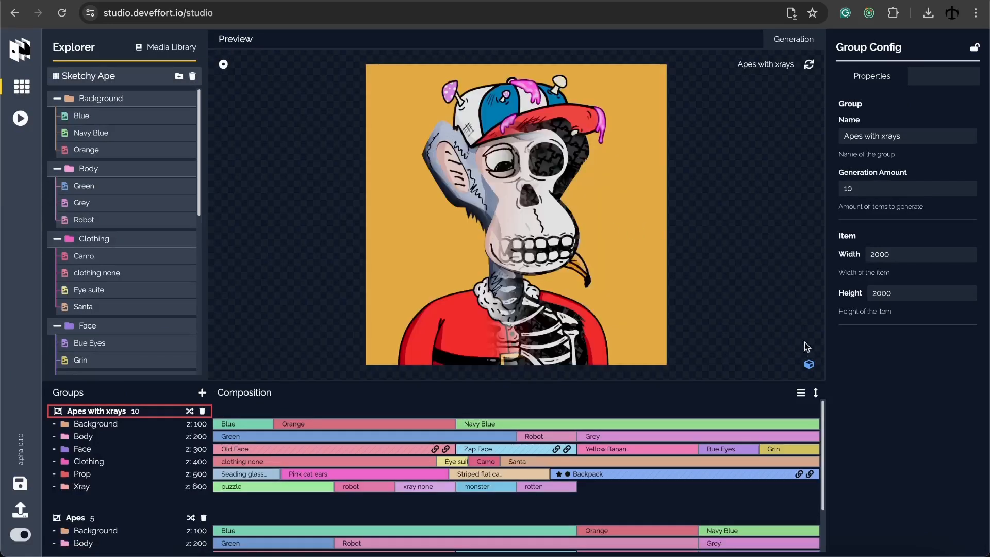
# Switch the preview to 3D layer view and widen the layer depth spacing
pyautogui.click(810, 365)
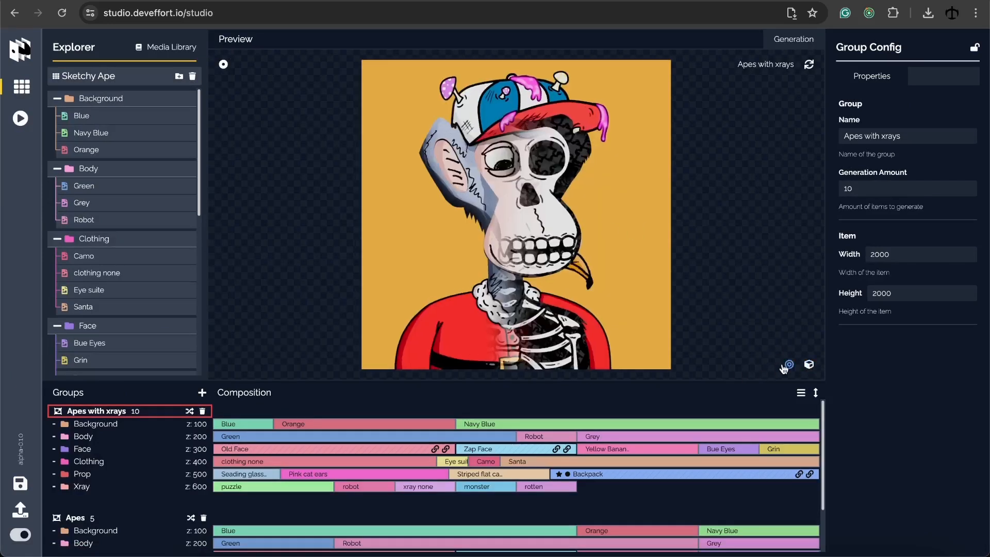
pyautogui.click(787, 367)
pyautogui.moveTo(735, 367); pyautogui.dragTo(719, 368)
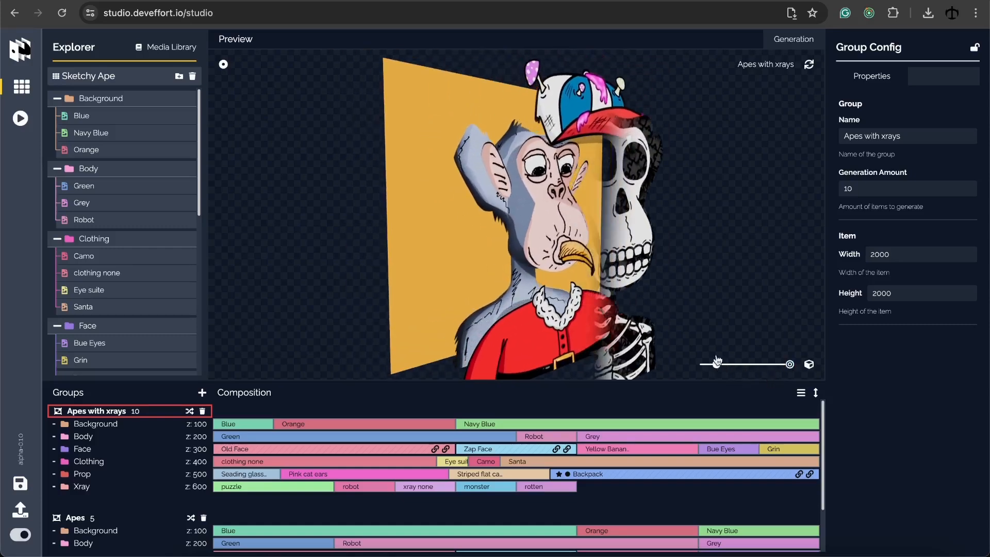